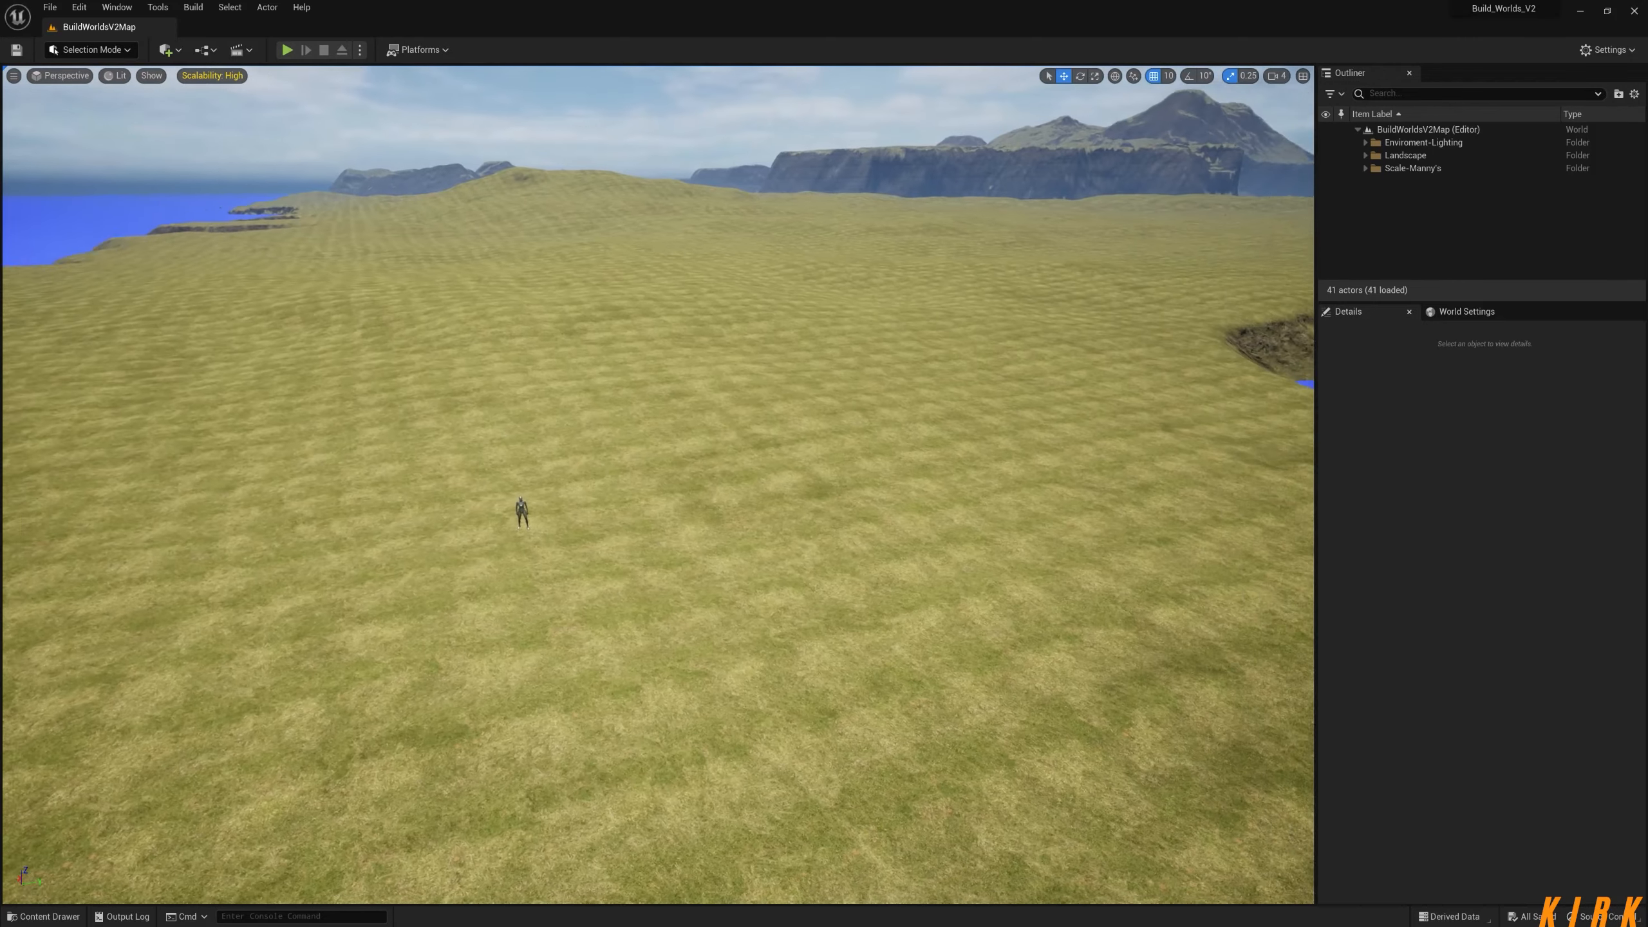
# Examine the landscape's grass surface up close around the mannequin.
pyautogui.moveTo(828, 591); pyautogui.dragTo(798, 590, button='right')
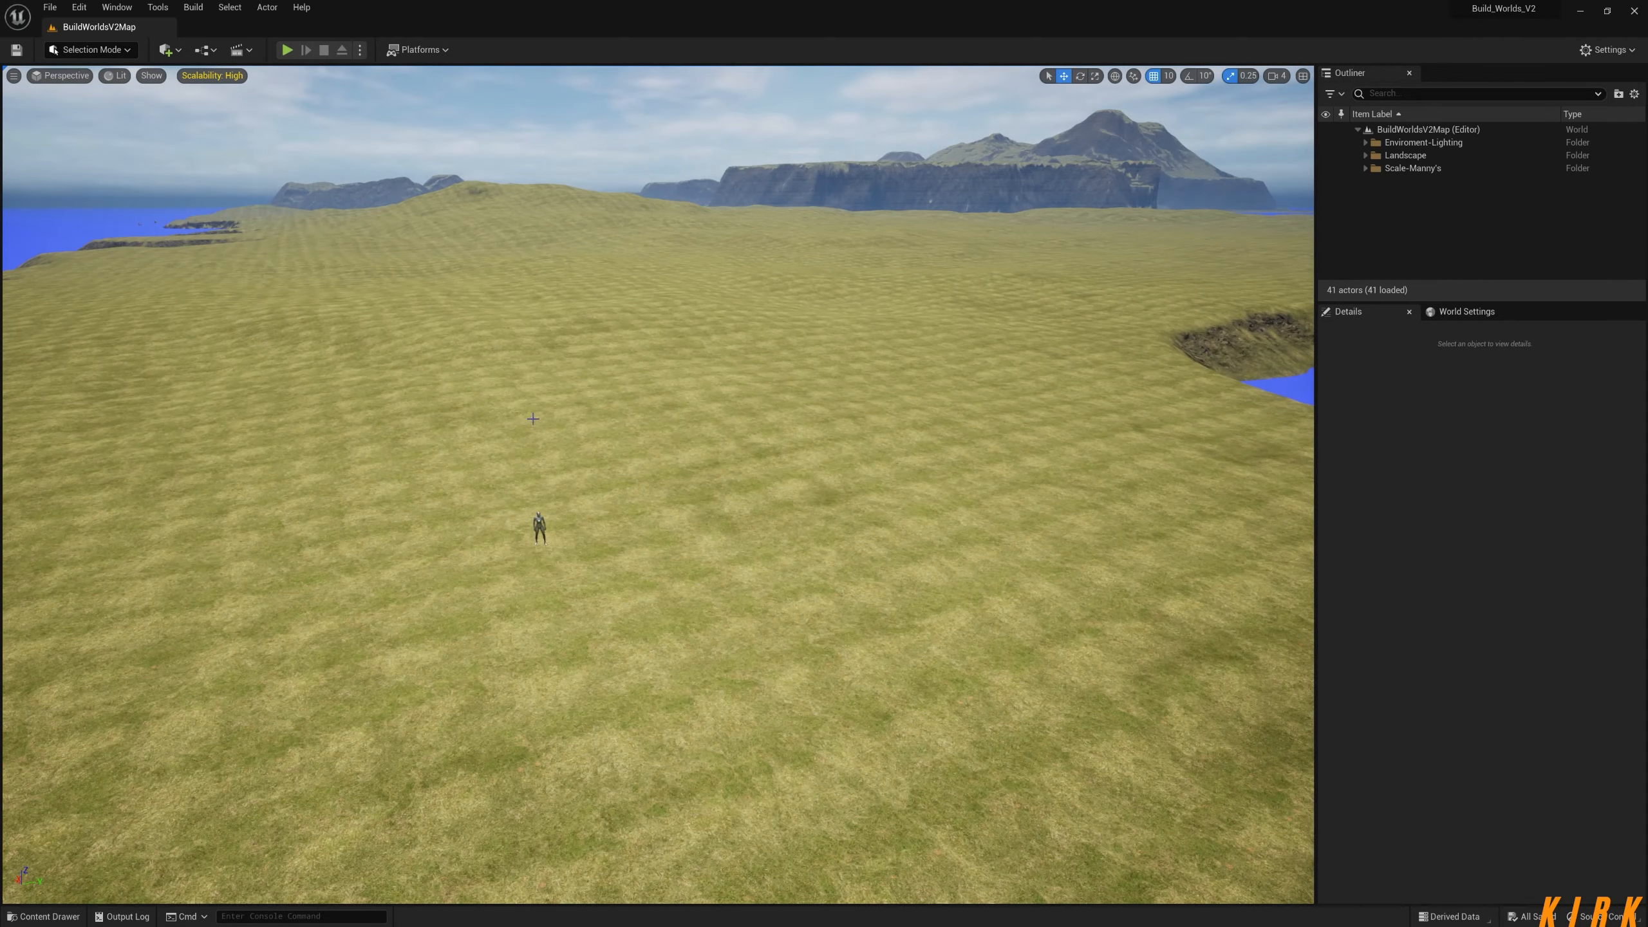
pyautogui.moveTo(766, 474)
pyautogui.mouseDown(button='right')
pyautogui.moveTo(714, 471)
pyautogui.moveTo(752, 480)
pyautogui.moveTo(767, 458)
pyautogui.mouseUp(button='right')
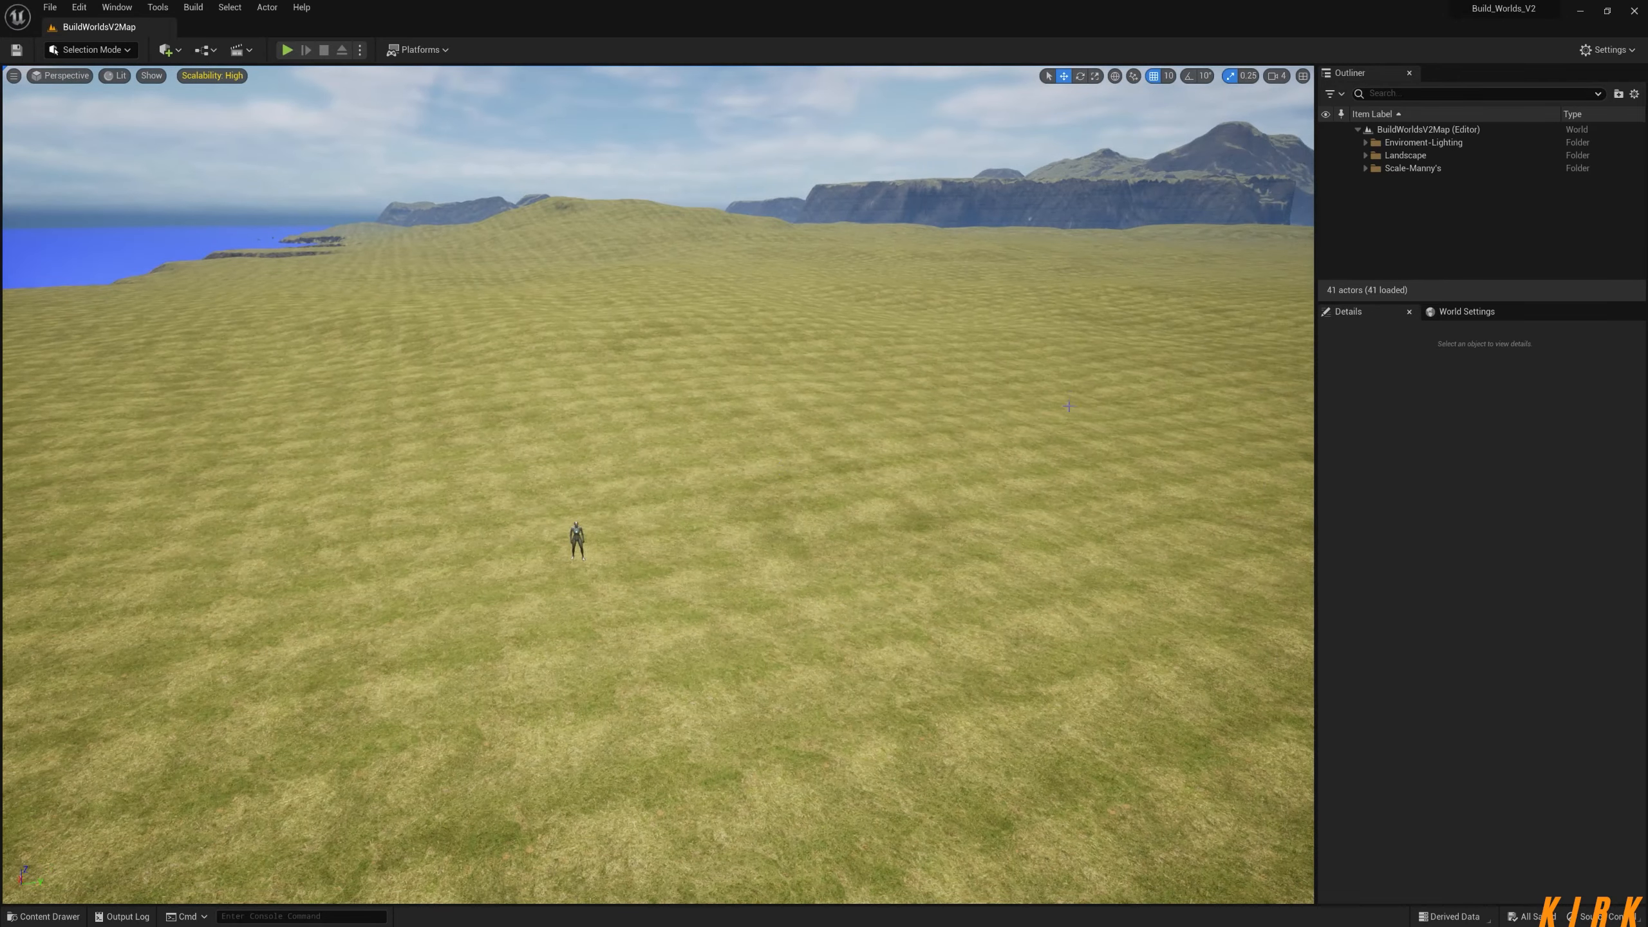
pyautogui.moveTo(791, 574)
pyautogui.mouseDown(button='right')
pyautogui.moveTo(734, 596)
pyautogui.moveTo(921, 535)
pyautogui.moveTo(675, 523)
pyautogui.moveTo(701, 578)
pyautogui.moveTo(676, 583)
pyautogui.moveTo(677, 563)
pyautogui.moveTo(792, 574)
pyautogui.mouseUp(button='right')
pyautogui.press('w')
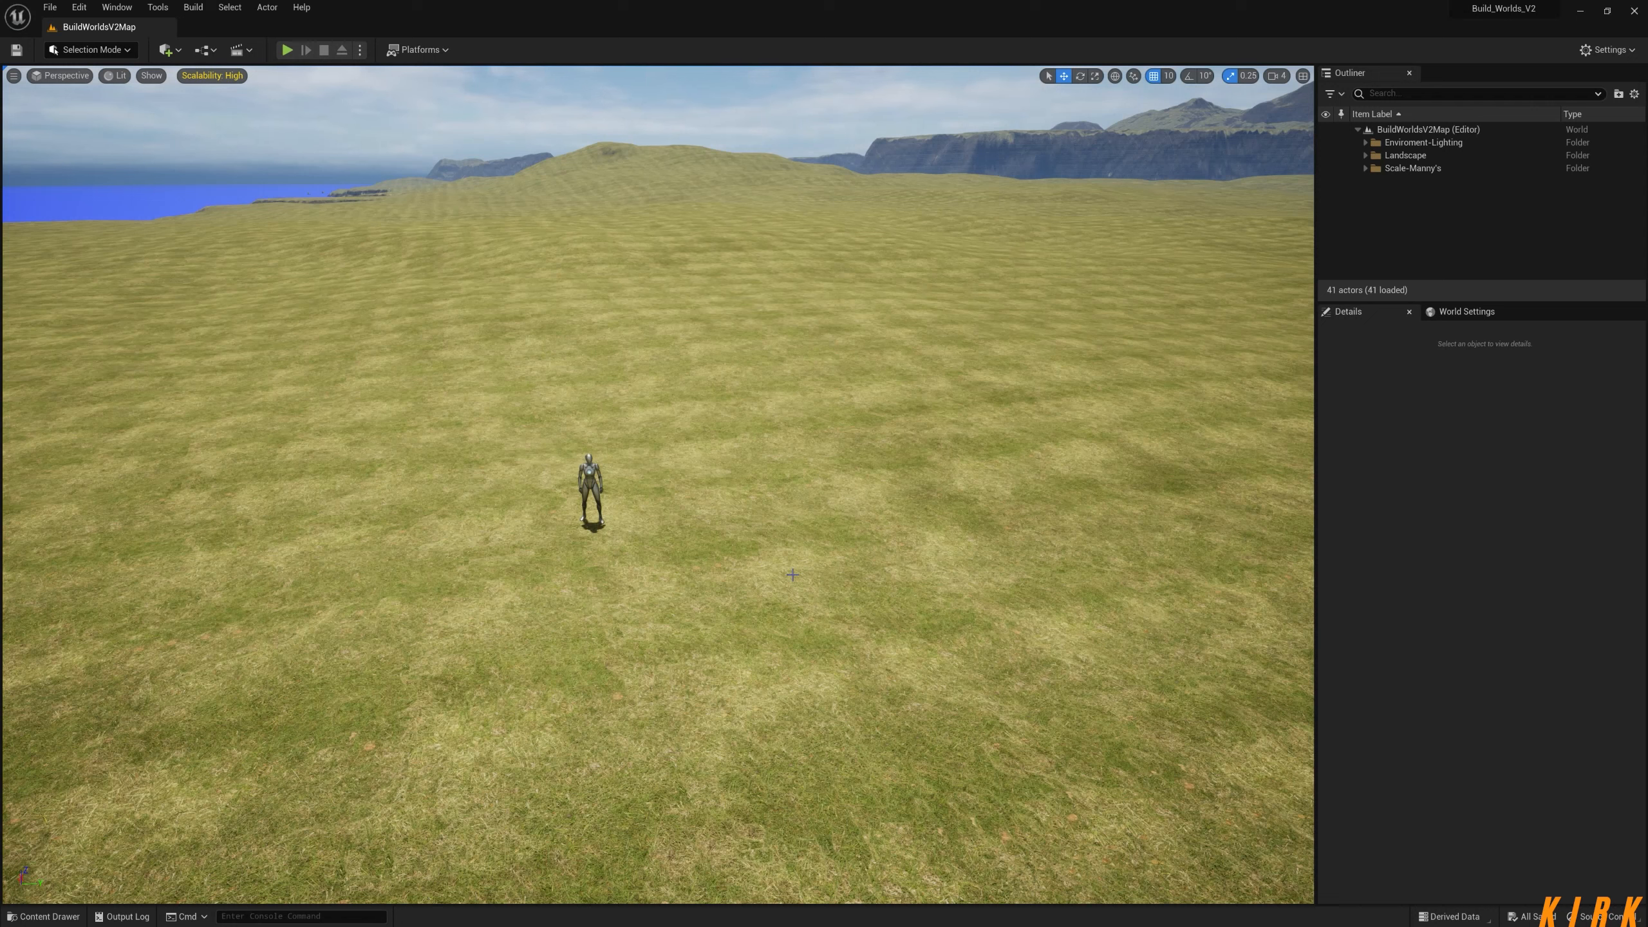
pyautogui.moveTo(793, 575)
pyautogui.mouseDown(button='right')
pyautogui.moveTo(805, 539)
pyautogui.moveTo(778, 548)
pyautogui.moveTo(779, 575)
pyautogui.mouseUp(button='right')
pyautogui.press('w')
# Open the MM_Landscape_Material material from the Landscape-Shader folder and hide its Stats.
pyautogui.hotkey('ctrl', 'space')
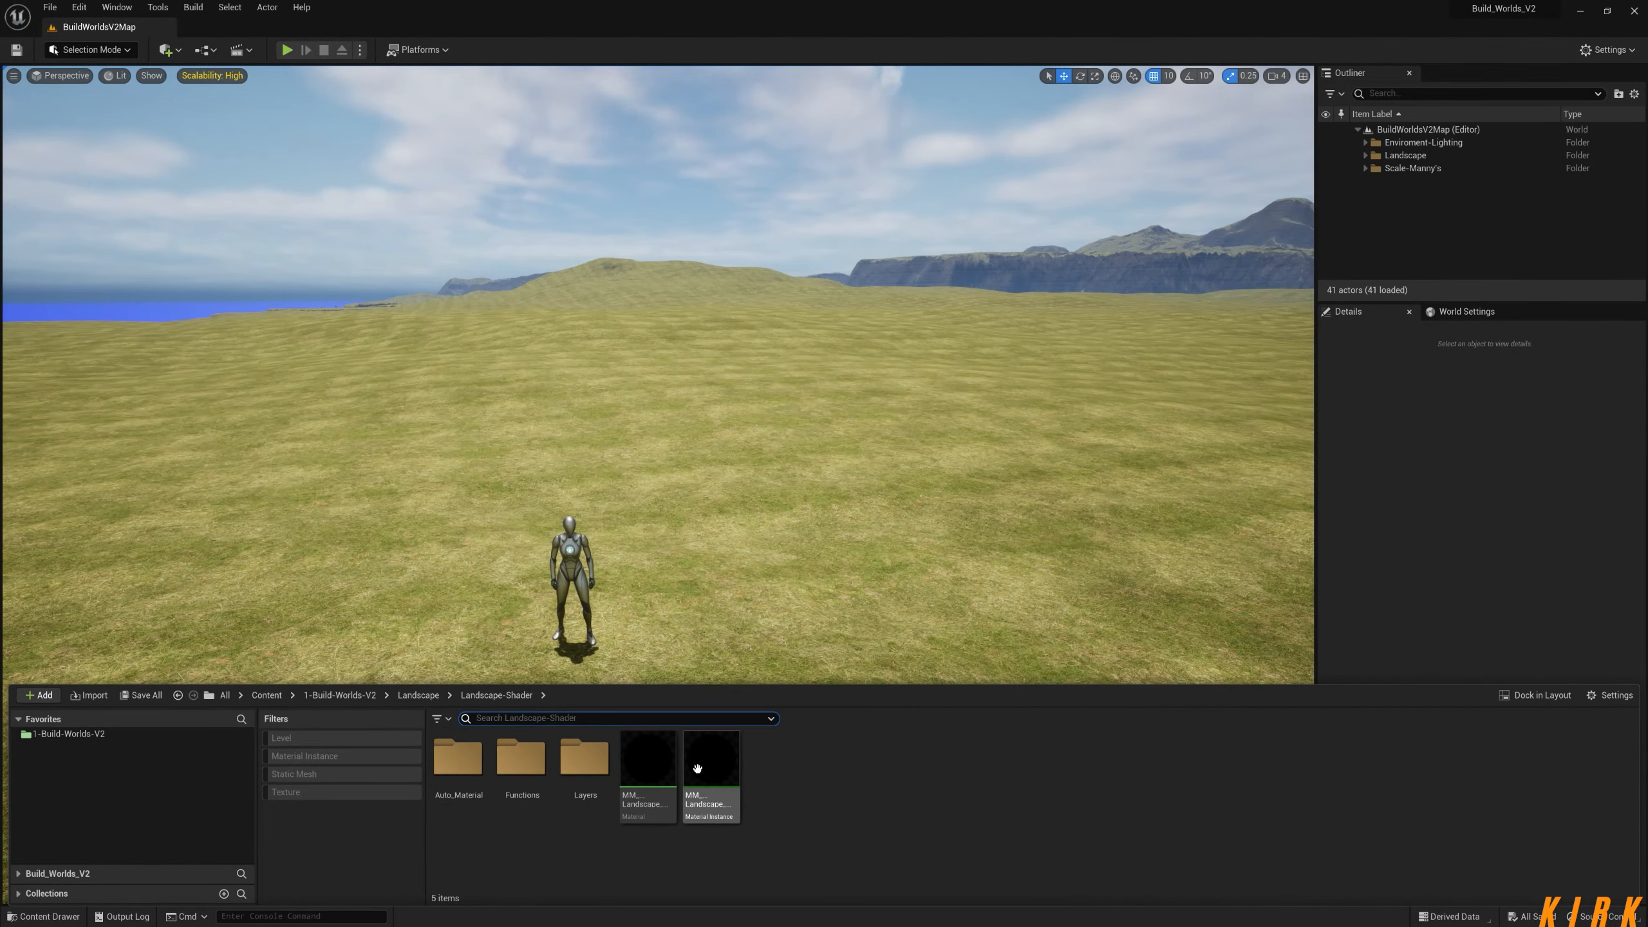
pyautogui.moveTo(697, 769)
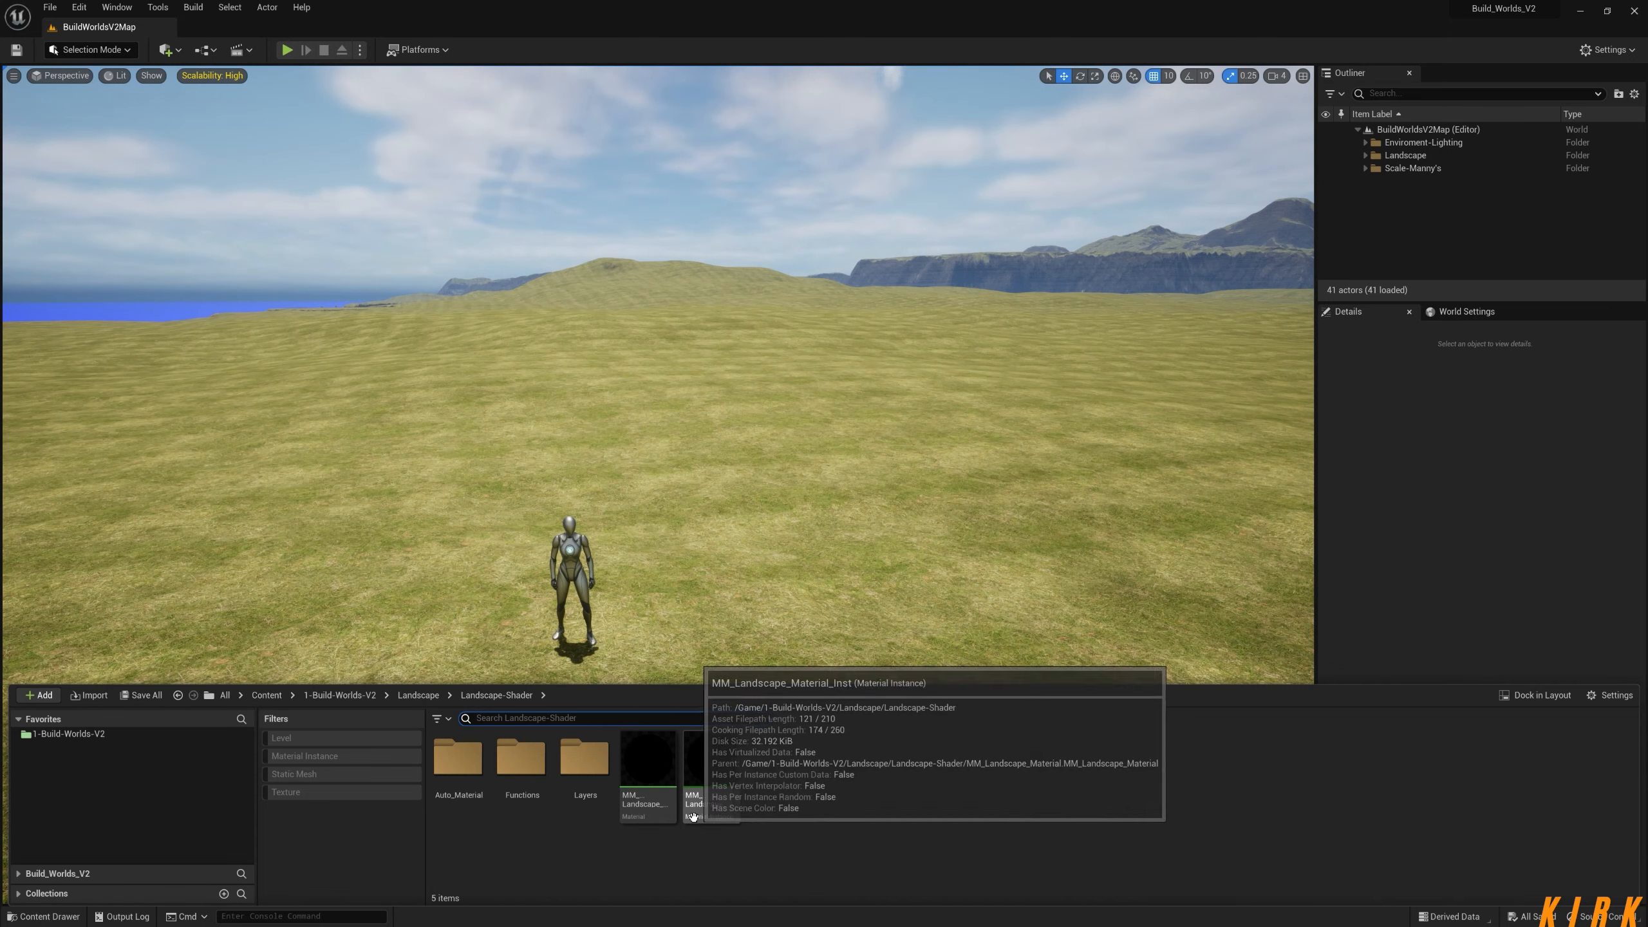
pyautogui.click(654, 760)
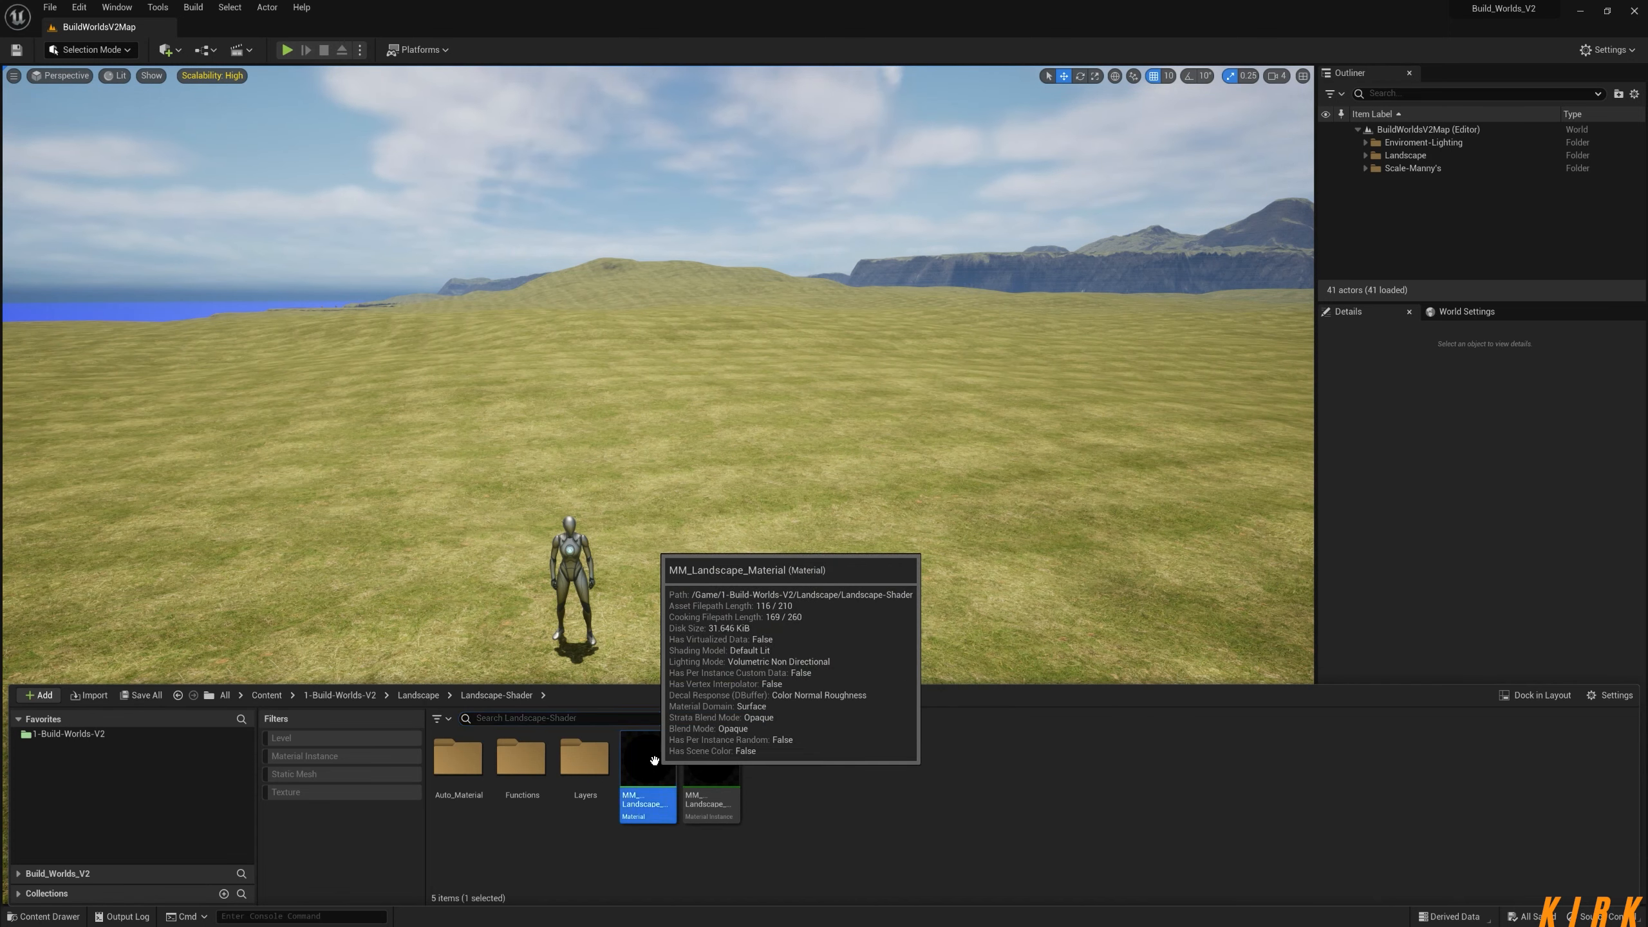
pyautogui.doubleClick(654, 760)
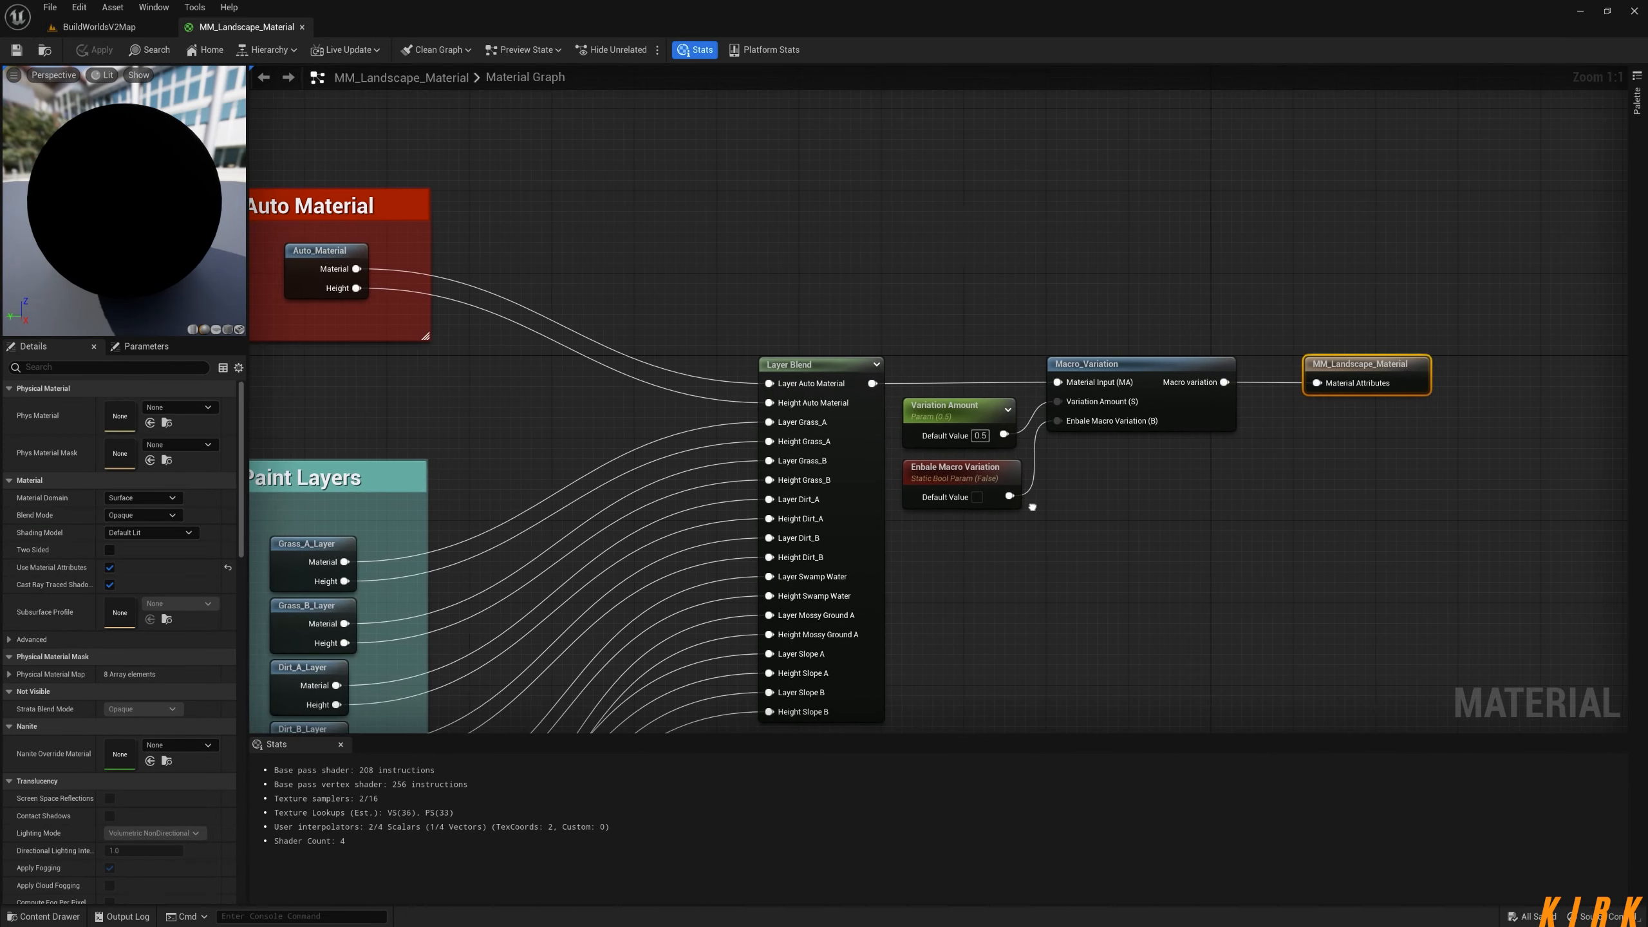
pyautogui.click(688, 56)
# Open the Auto_Material function from the landscape material's graph and close the MM_Landscape_Material editor.
pyautogui.moveTo(489, 430); pyautogui.dragTo(770, 379, button='right')
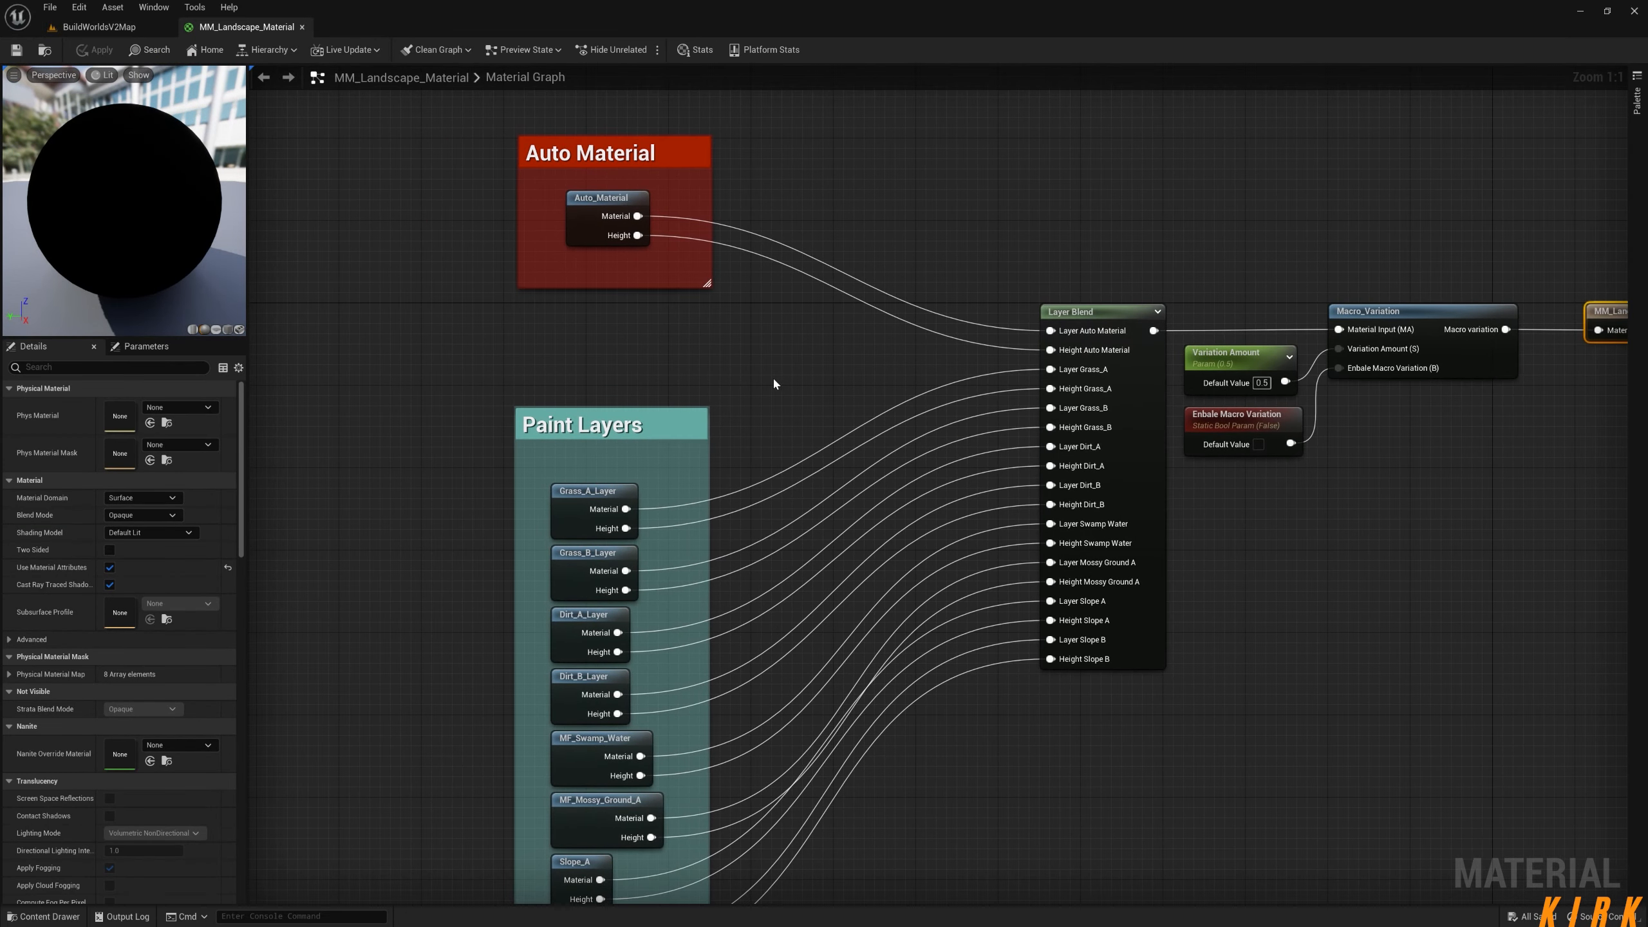
pyautogui.scroll(-1, 777, 375)
pyautogui.doubleClick(615, 223)
pyautogui.click(247, 27)
pyautogui.click(302, 27)
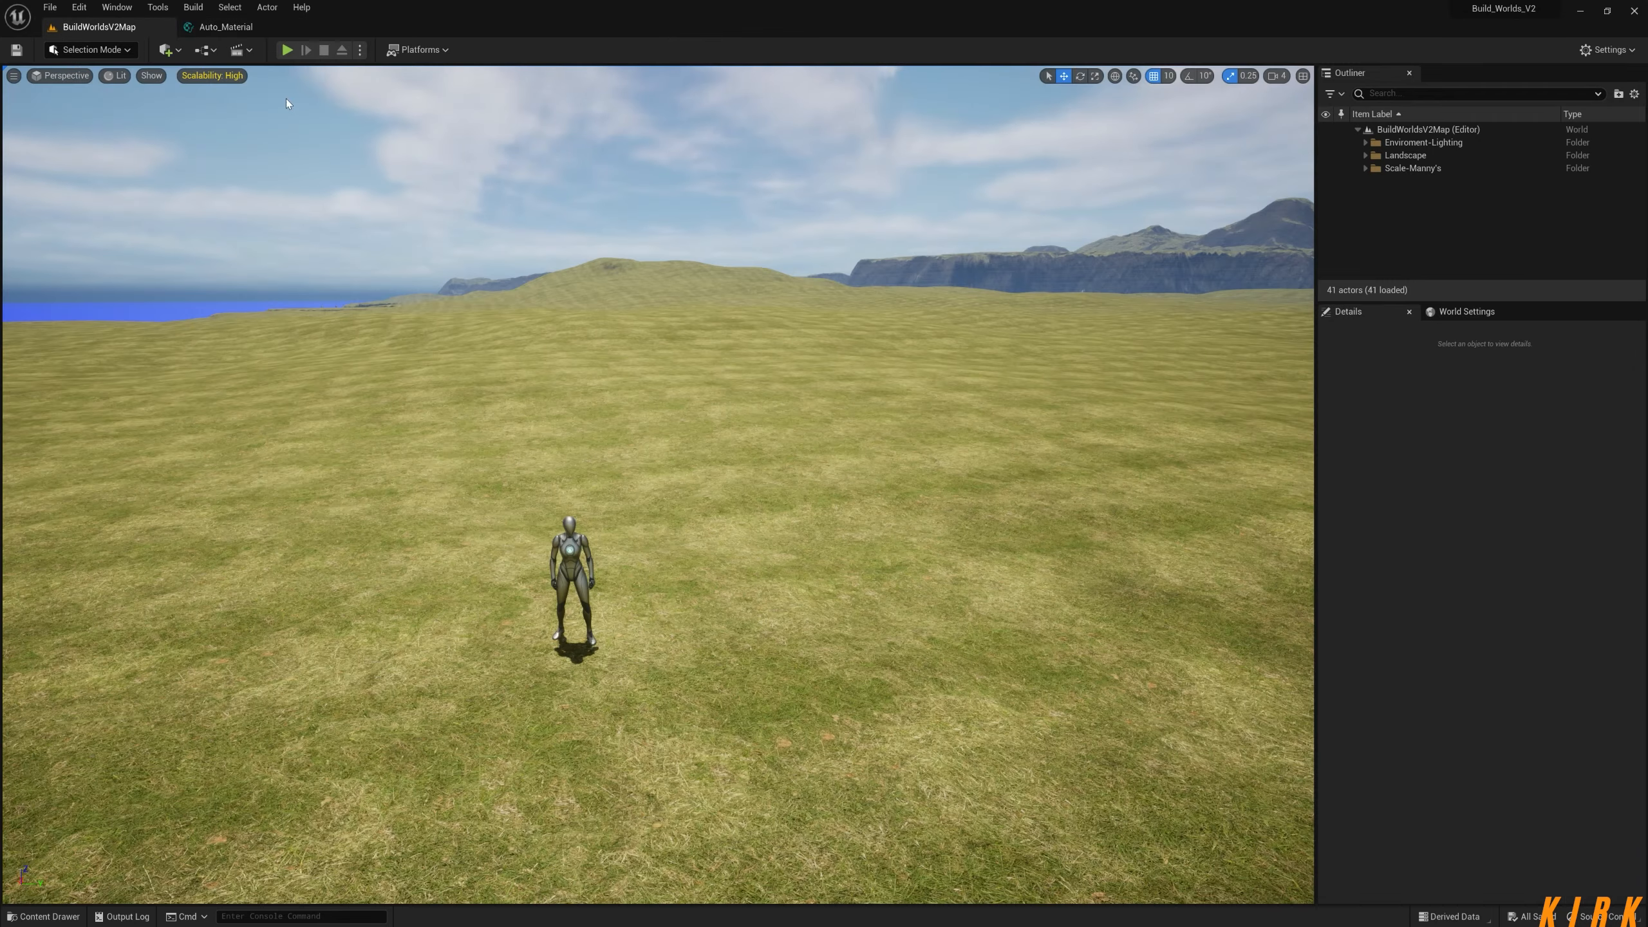
pyautogui.click(240, 27)
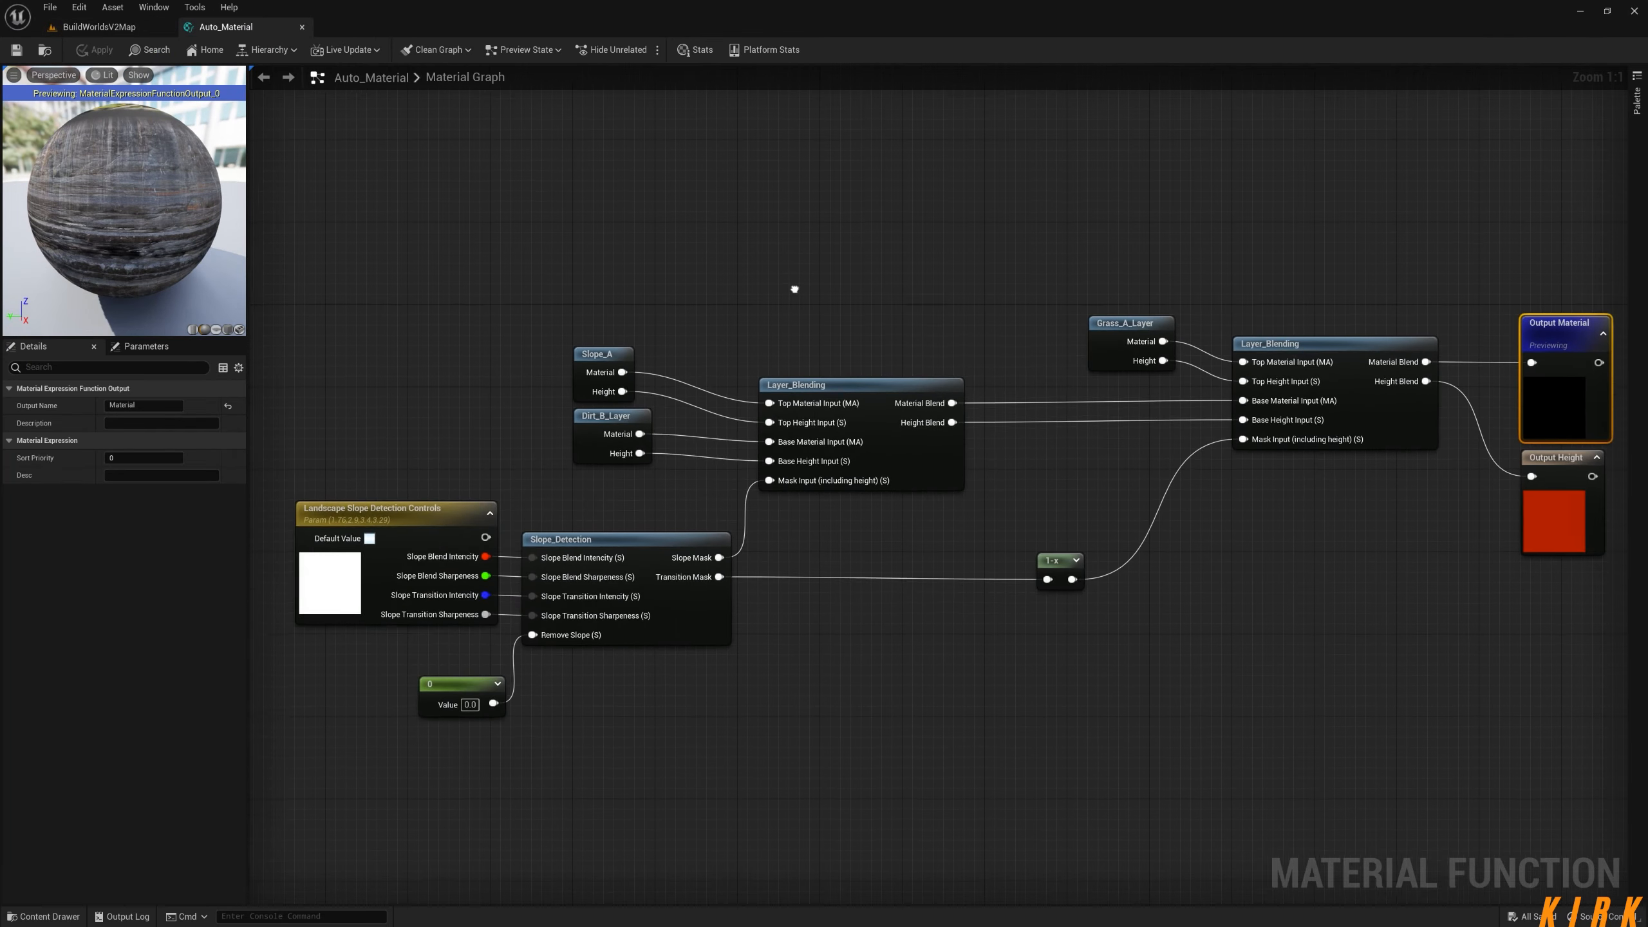
# Examine how the Slope_A, Dirt_B_Layer and Grass_A_Layer nodes feed the layer blending in the Auto_Material graph.
pyautogui.moveTo(703, 274); pyautogui.dragTo(561, 478)
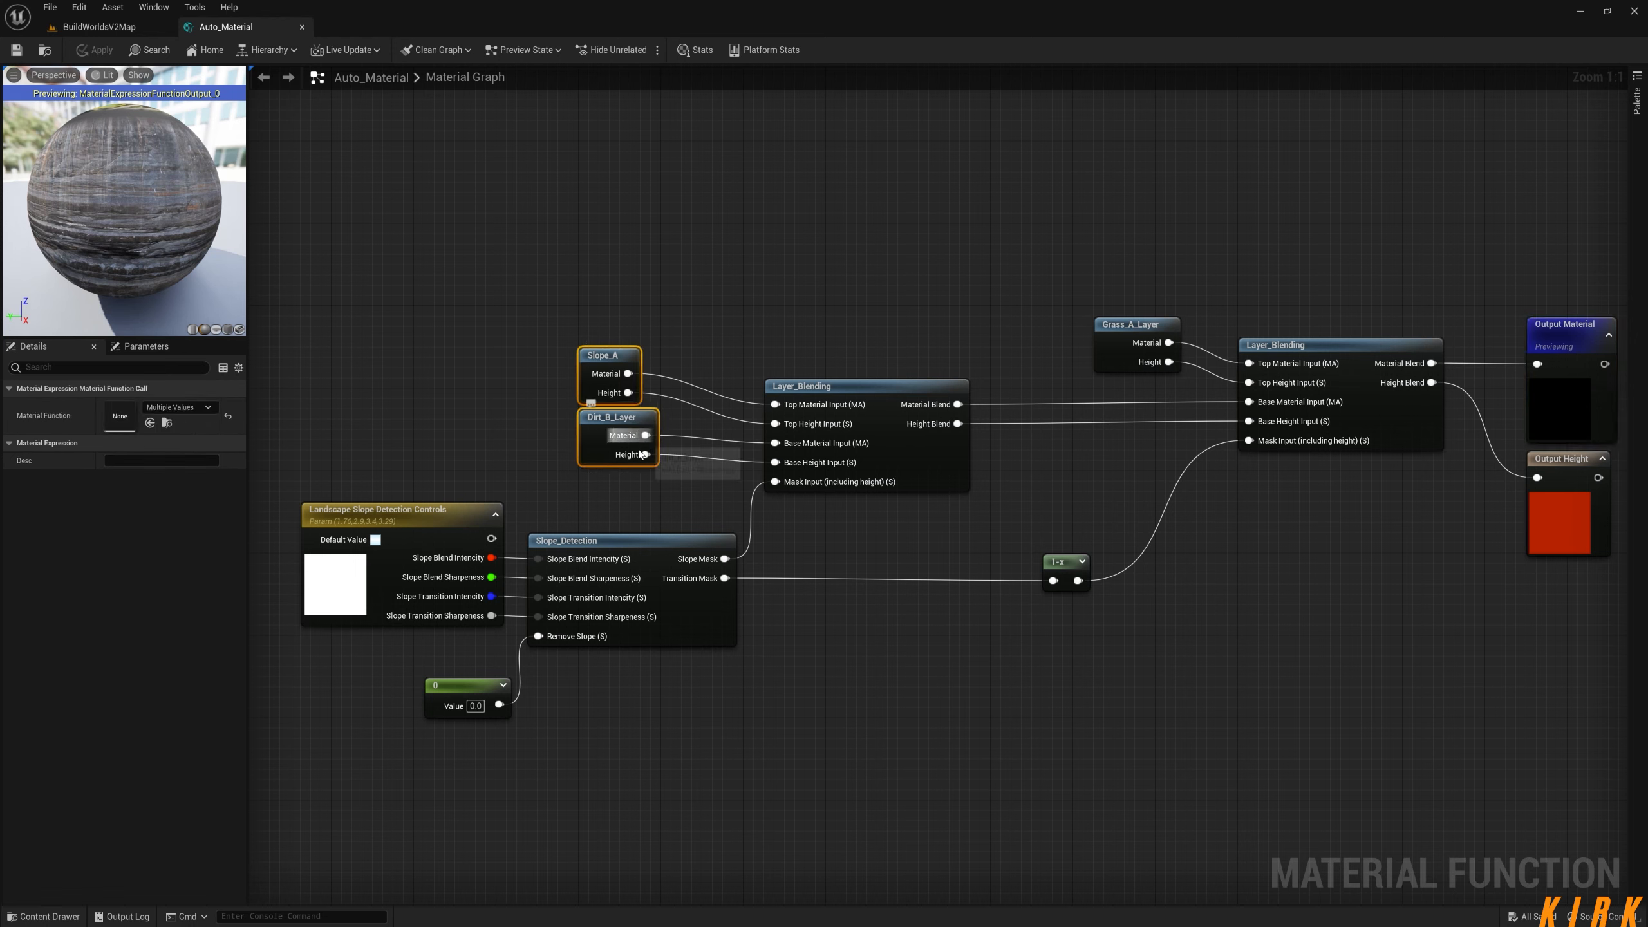
pyautogui.click(881, 524)
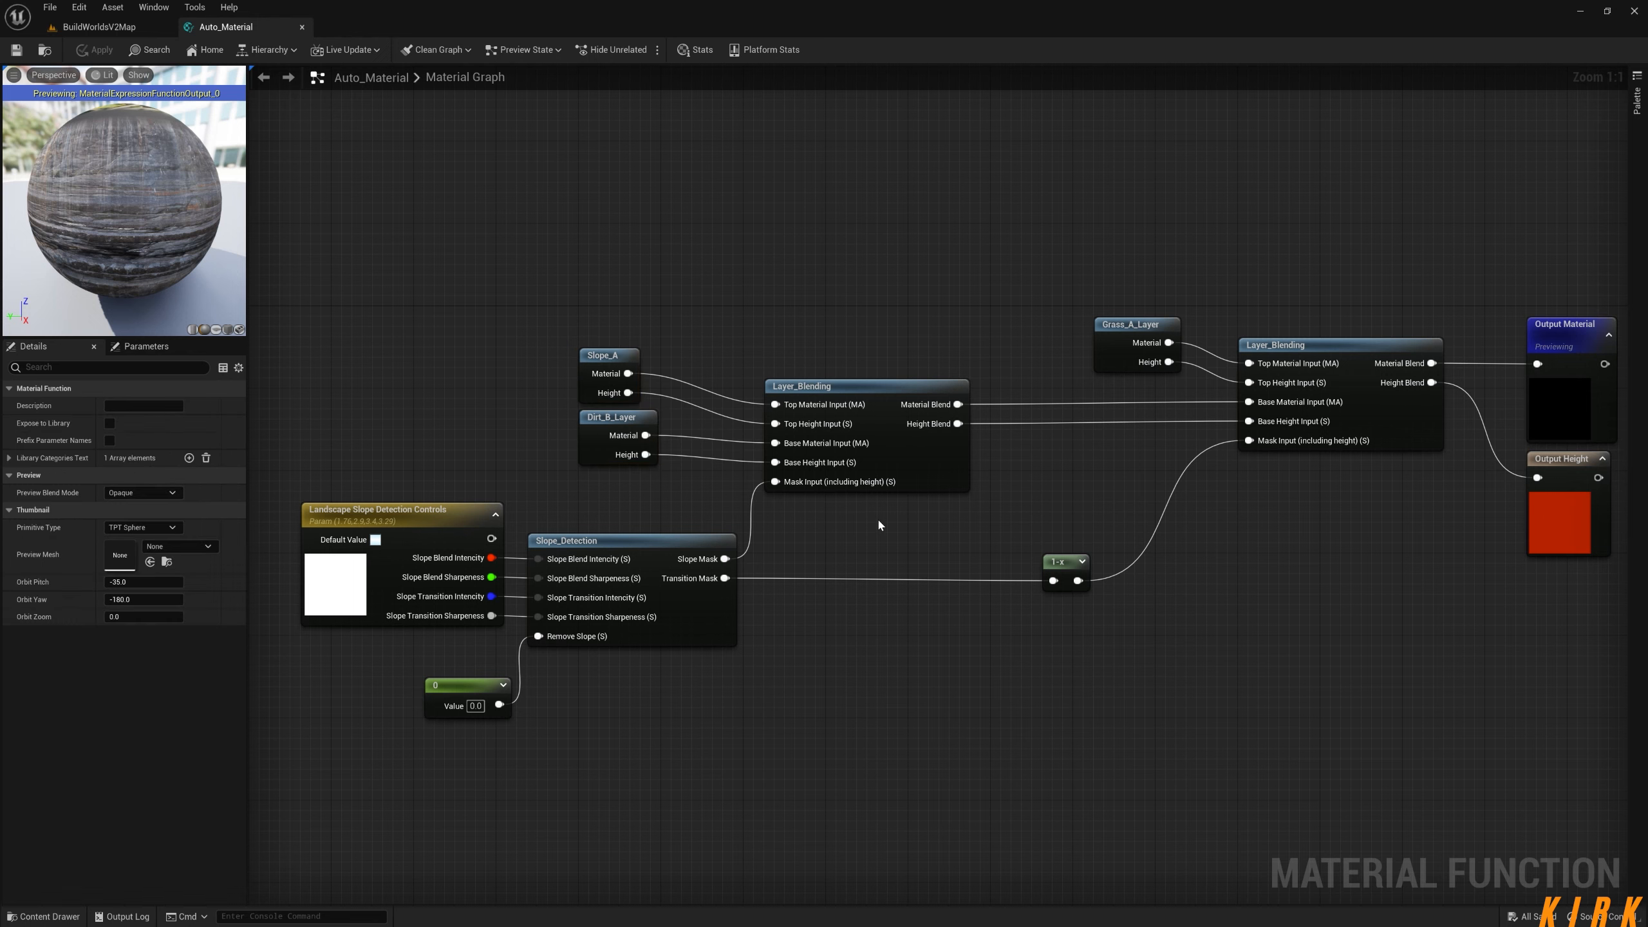
pyautogui.moveTo(880, 524); pyautogui.dragTo(825, 524, button='right')
pyautogui.moveTo(646, 286); pyautogui.dragTo(548, 481)
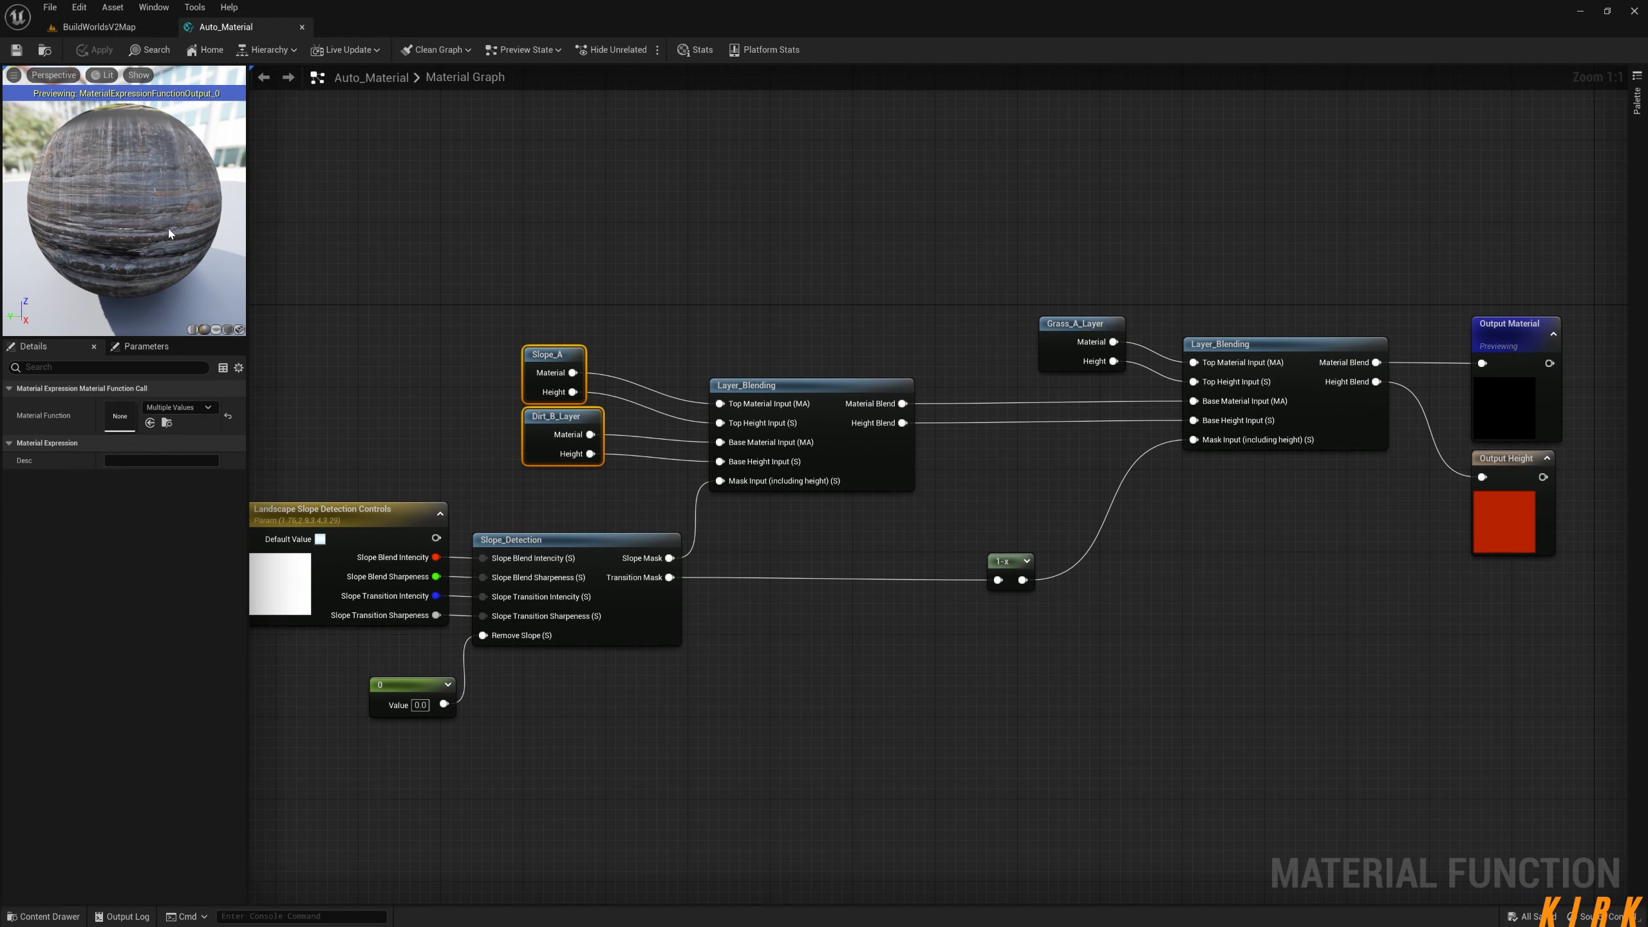
pyautogui.moveTo(170, 234); pyautogui.dragTo(240, 266)
pyautogui.moveTo(97, 176); pyautogui.dragTo(131, 148)
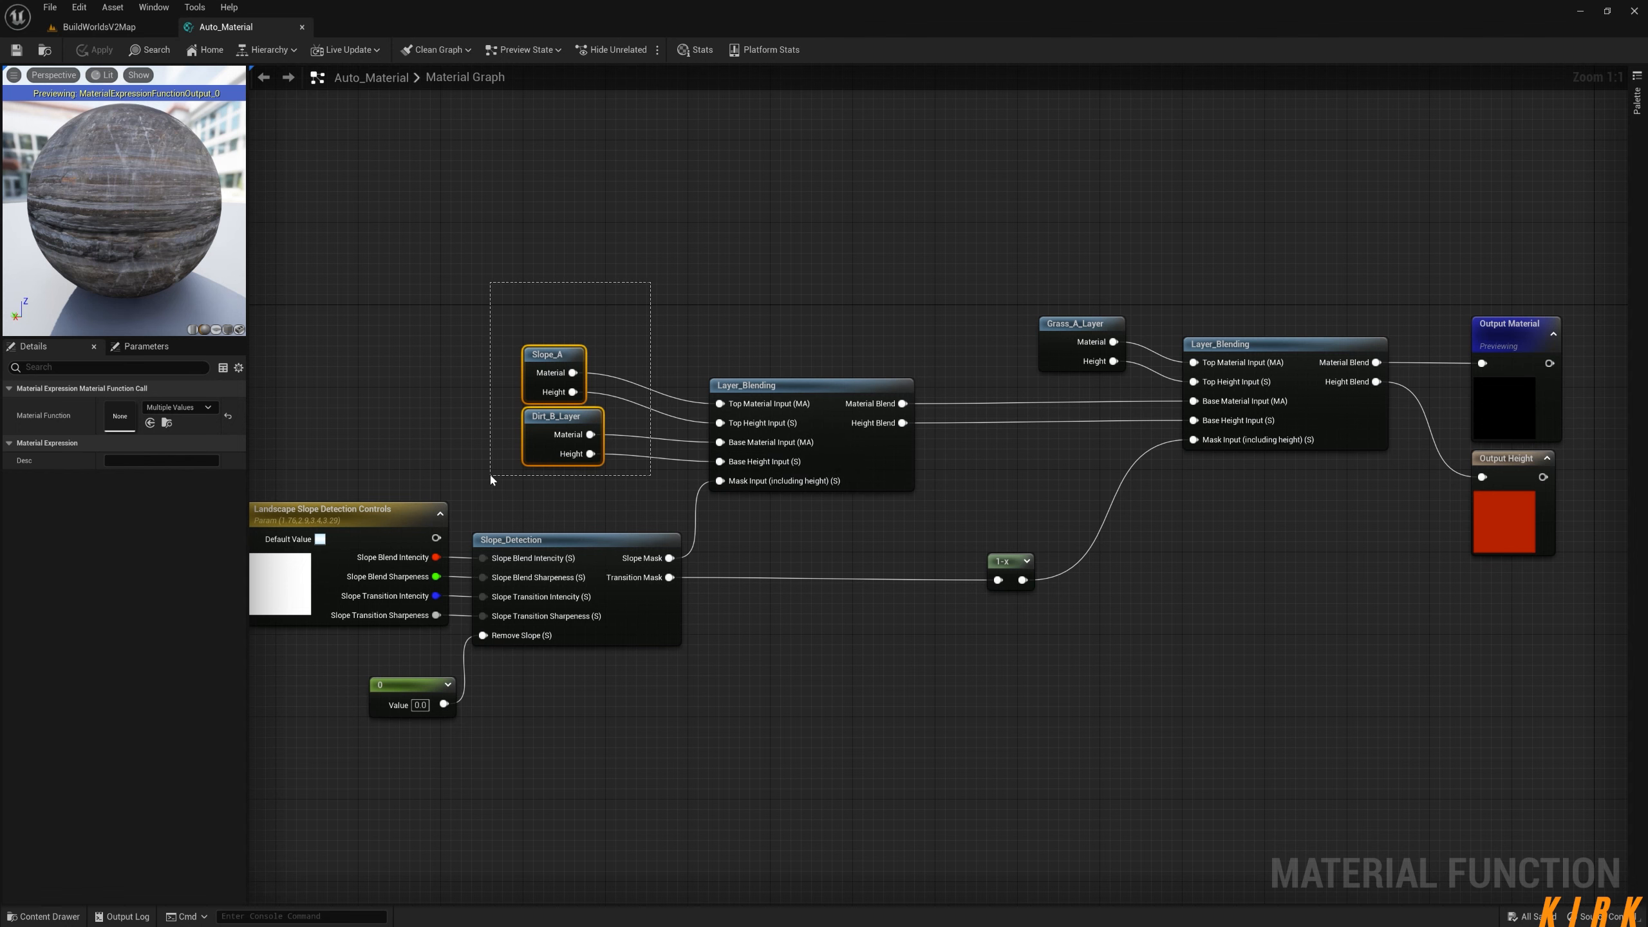
pyautogui.moveTo(1130, 239); pyautogui.dragTo(1029, 376)
pyautogui.moveTo(1029, 376); pyautogui.dragTo(877, 394, button='right')
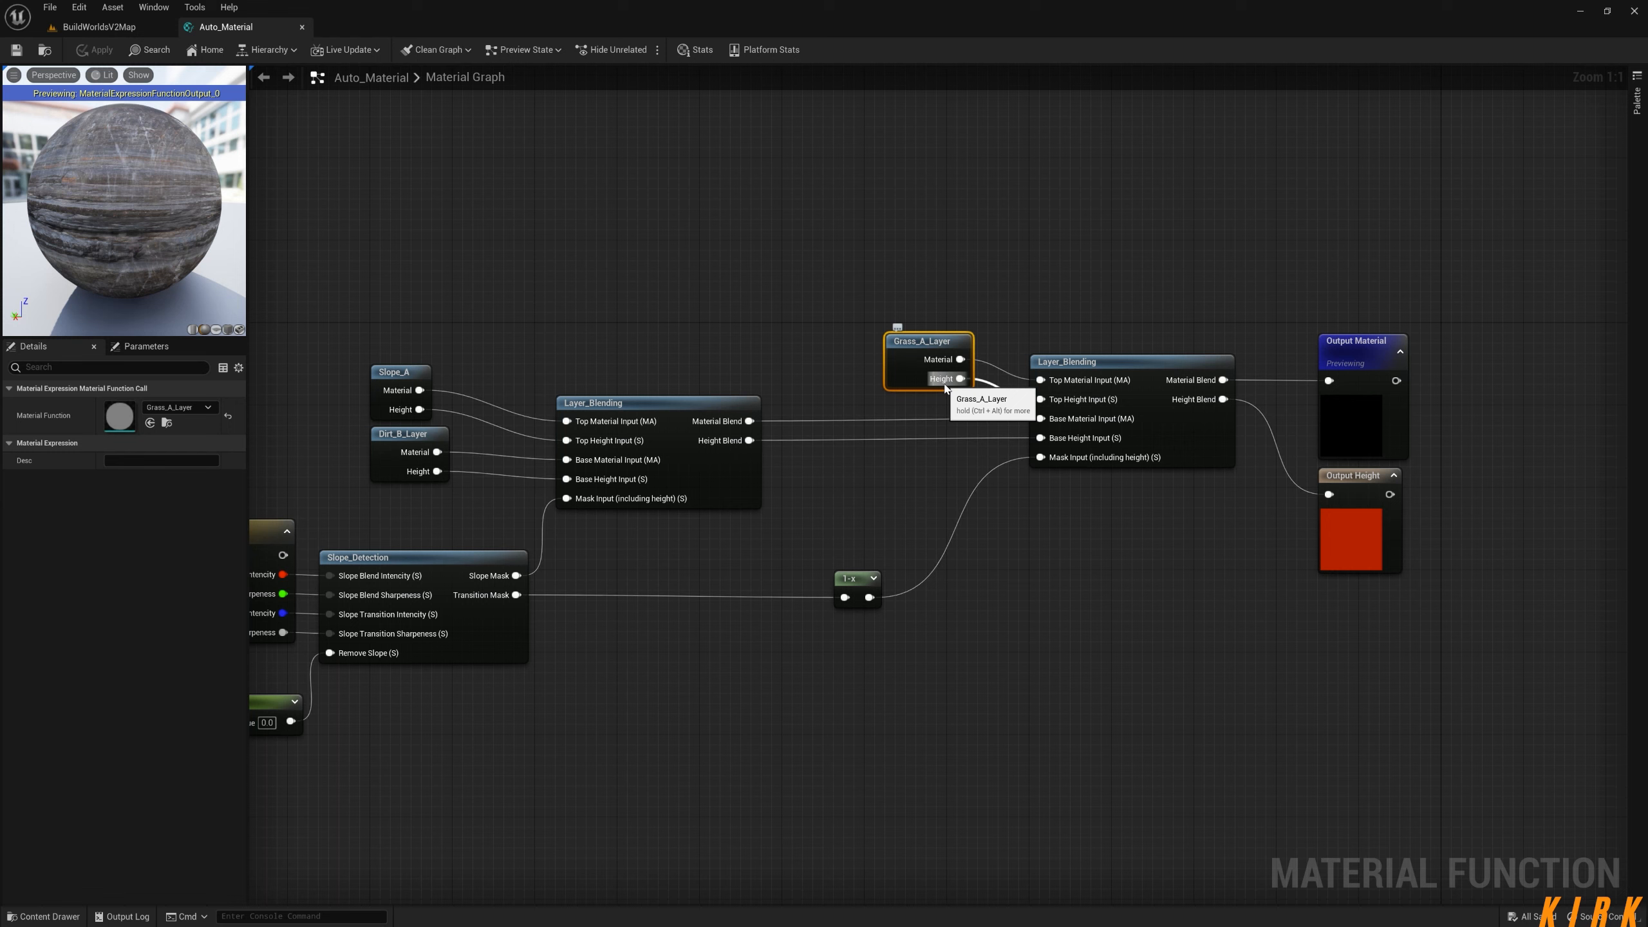
# Create a folder named 2_Flat_Ground inside the Layers folder of Landscape-Shader.
pyautogui.click(46, 916)
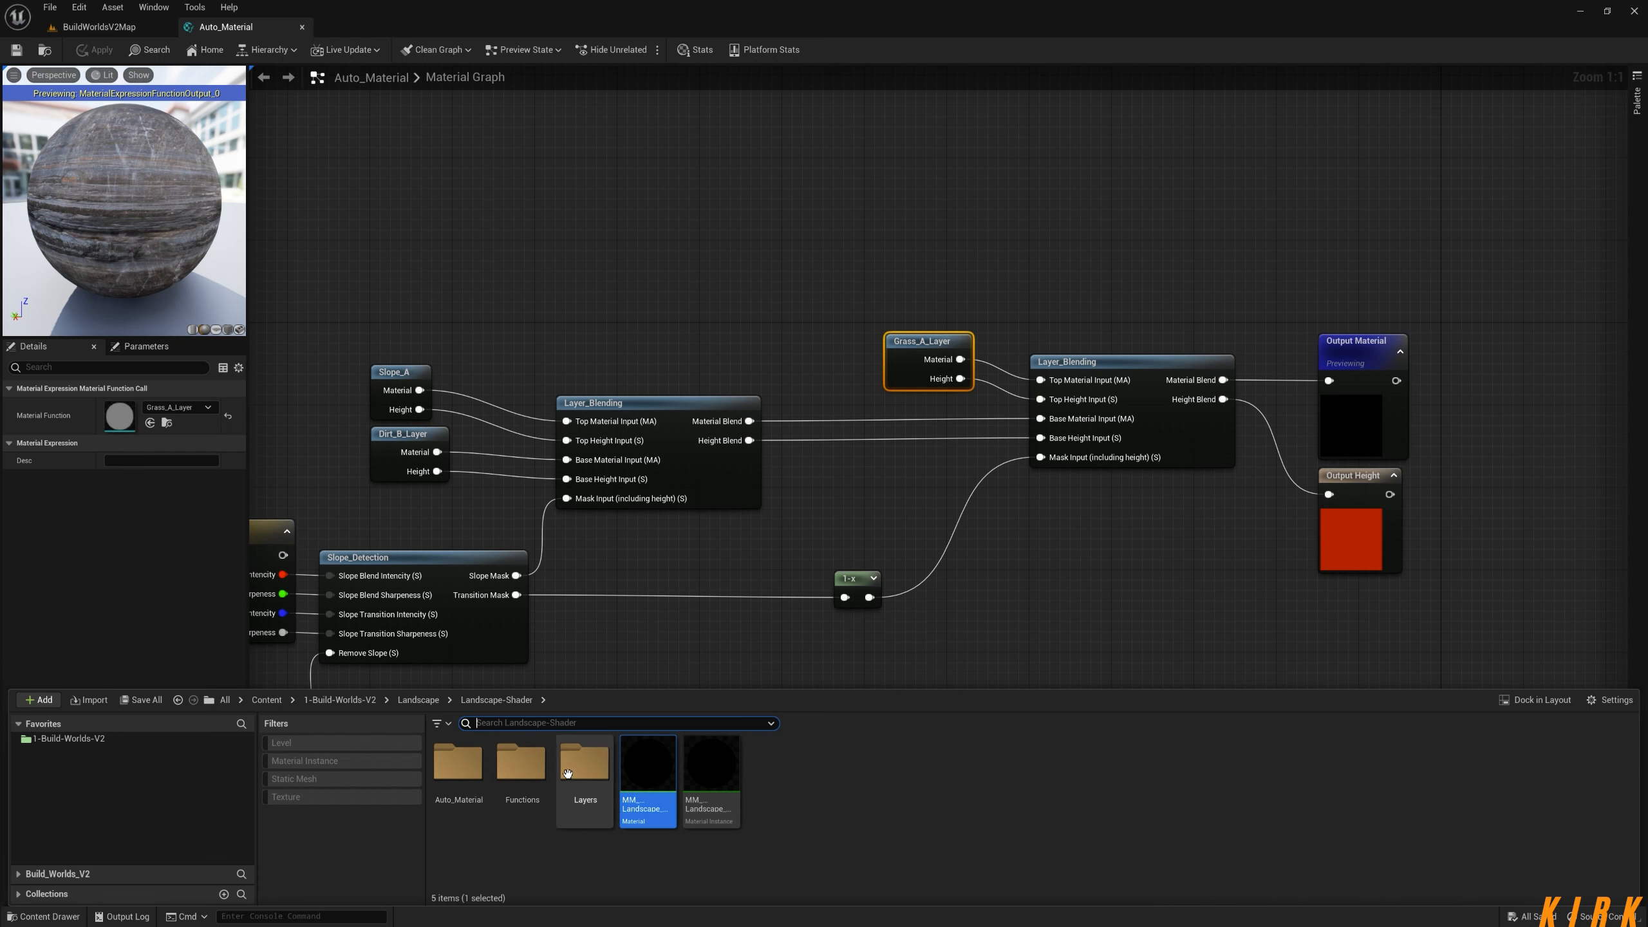
pyautogui.doubleClick(595, 770)
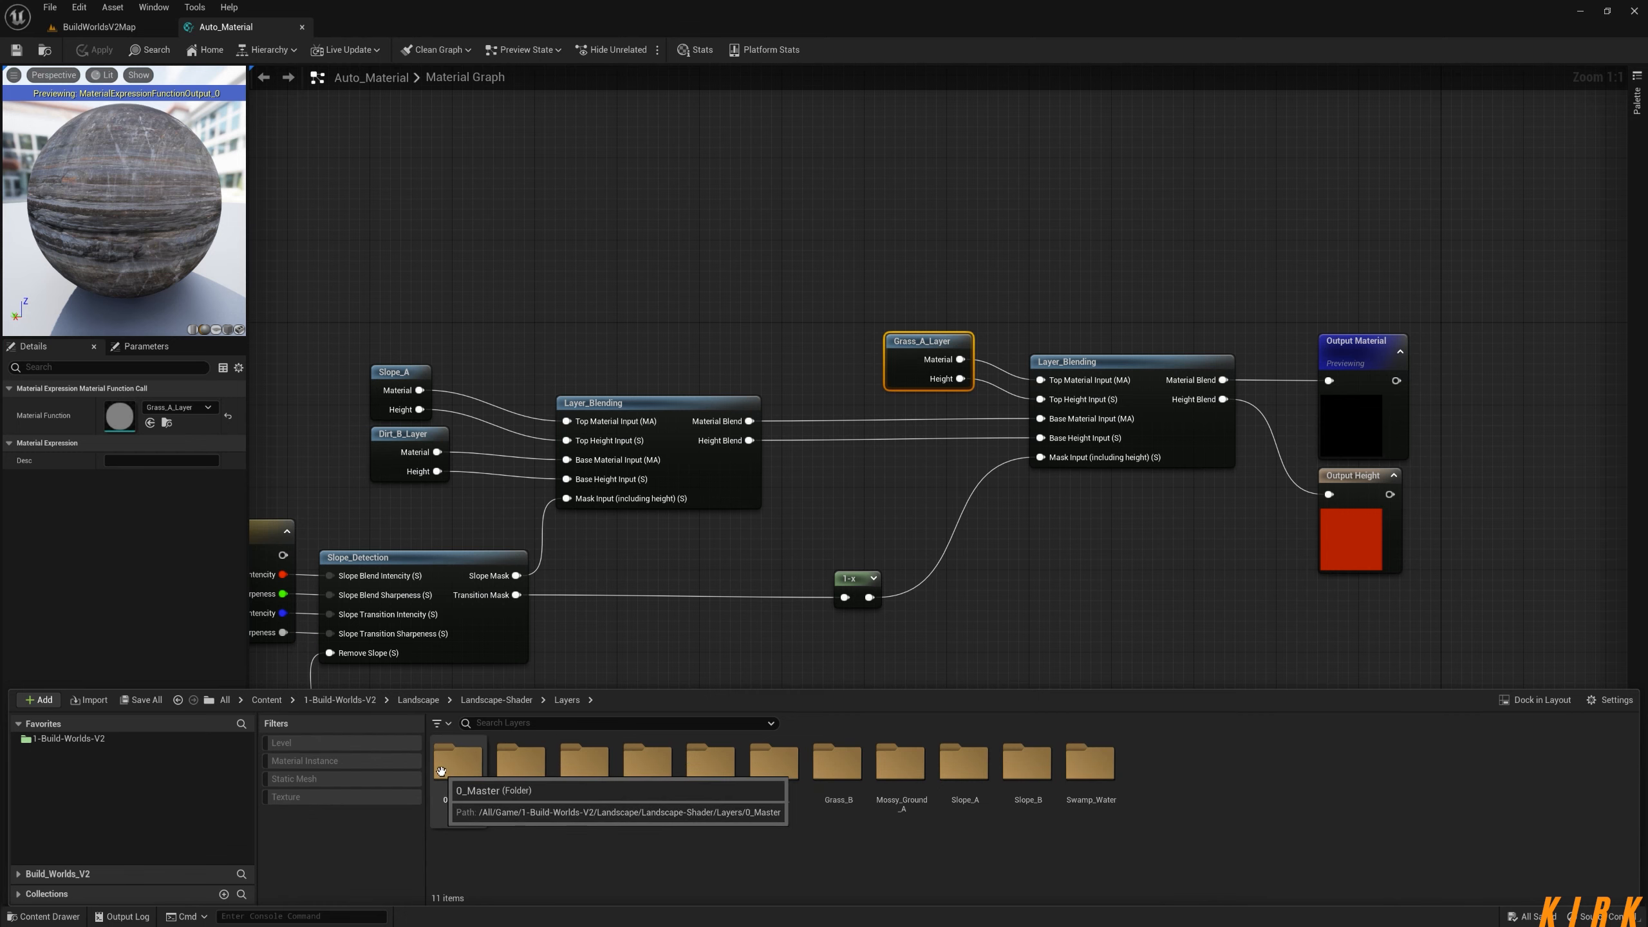
pyautogui.moveTo(501, 342); pyautogui.dragTo(343, 486)
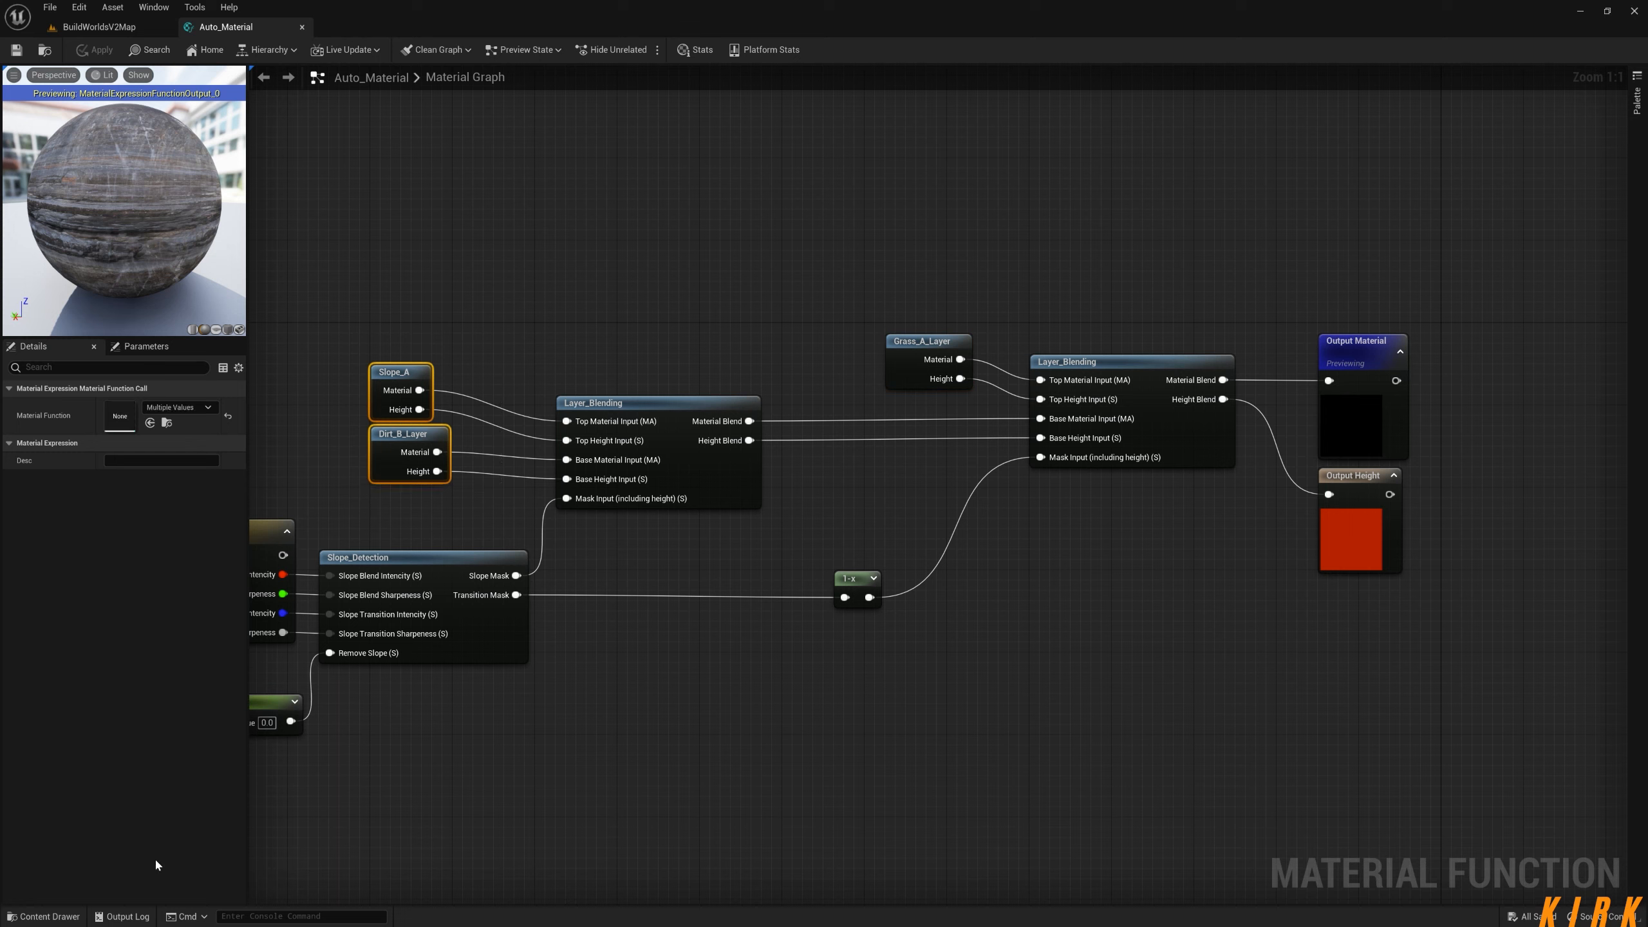
pyautogui.click(40, 916)
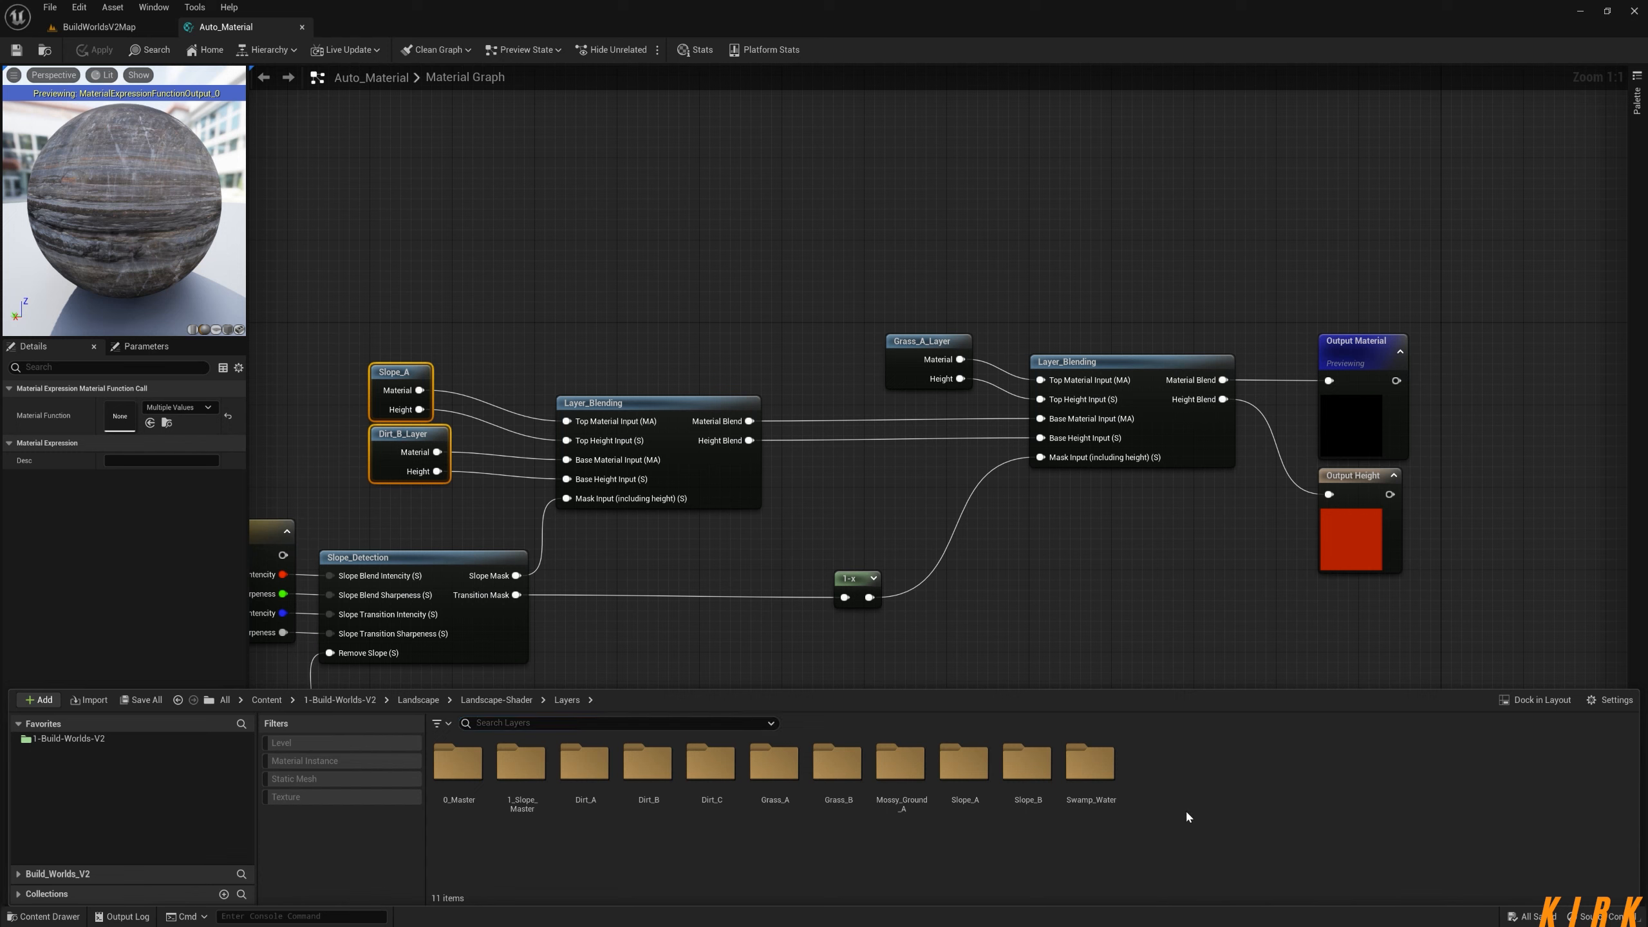
pyautogui.rightClick(1190, 766)
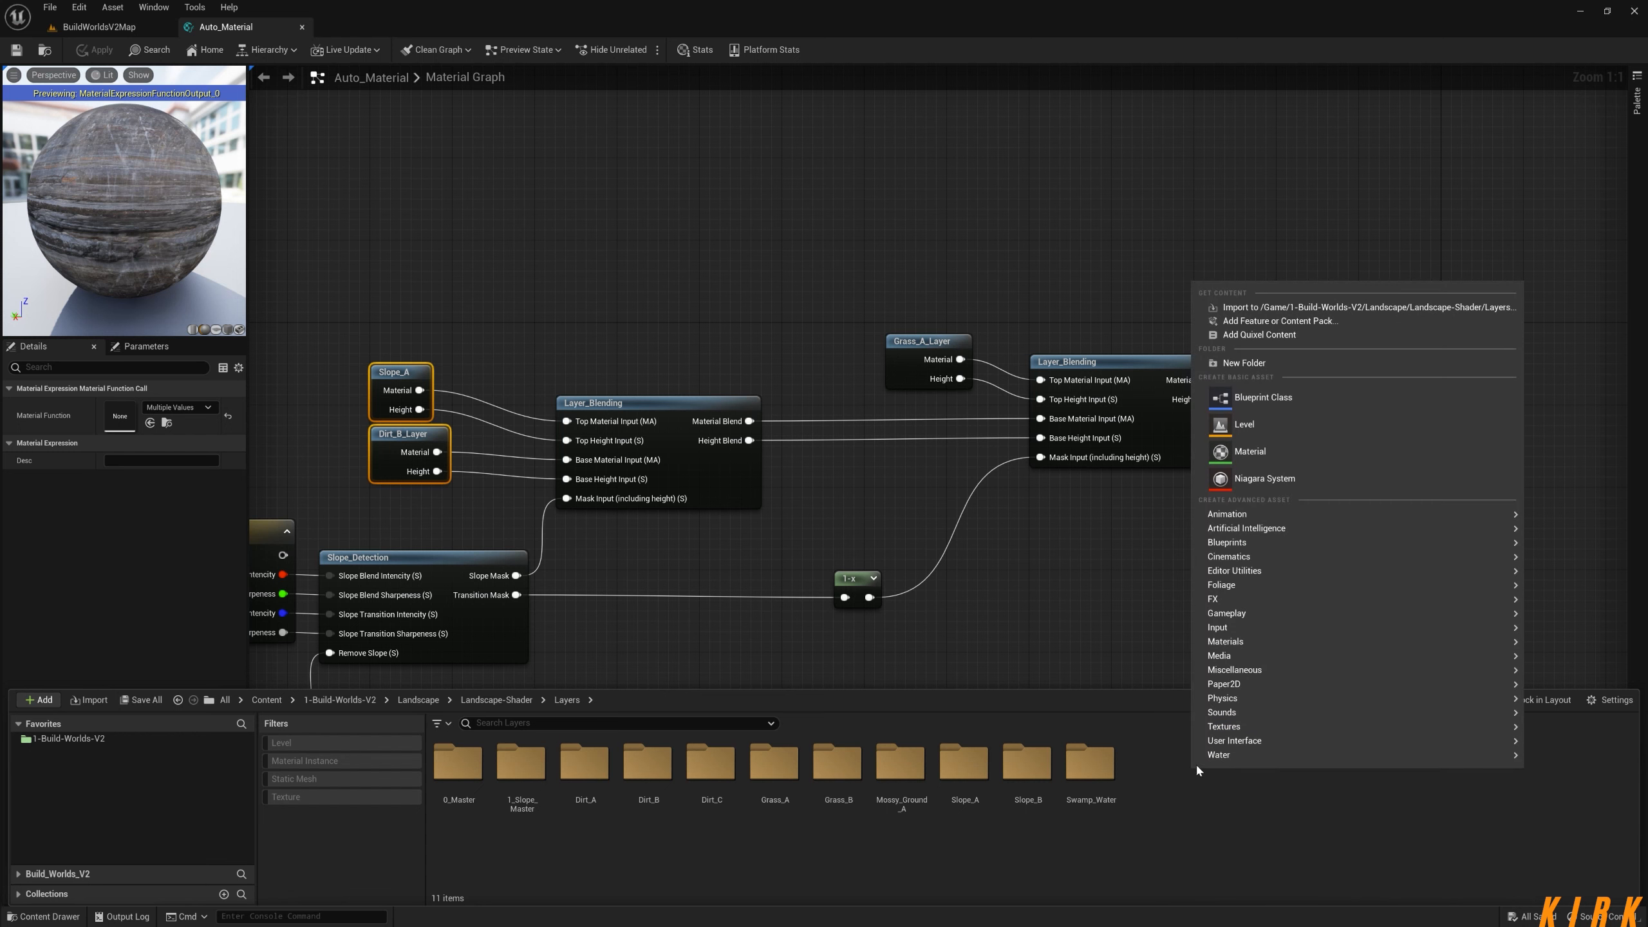
pyautogui.click(1261, 364)
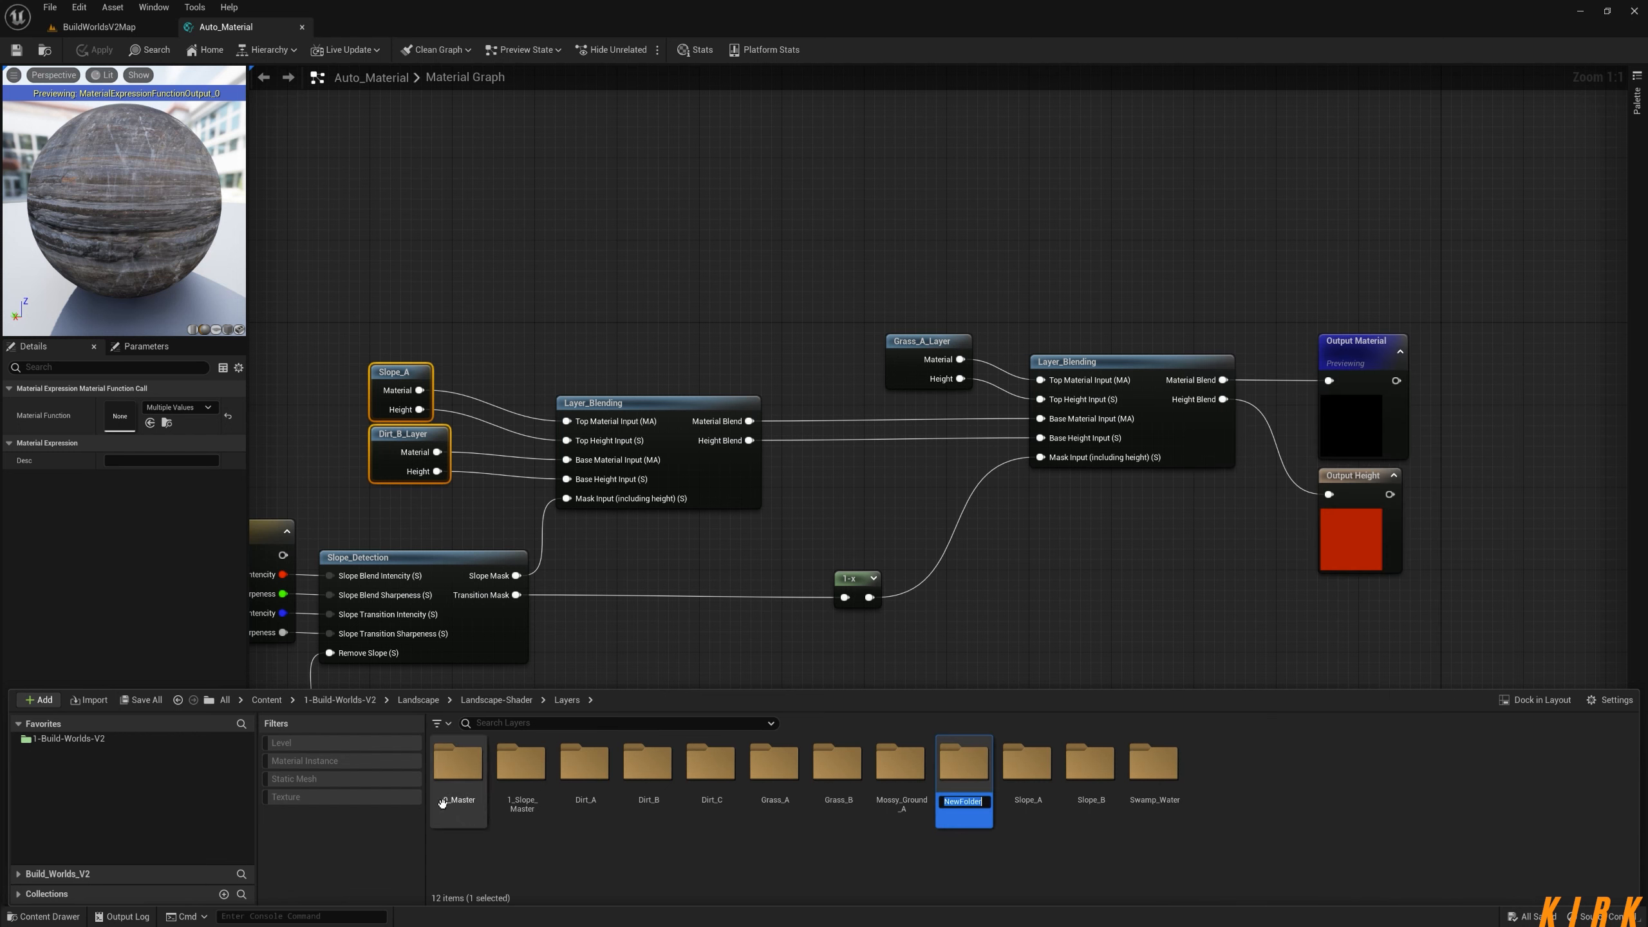
pyautogui.write('2_Flat_')
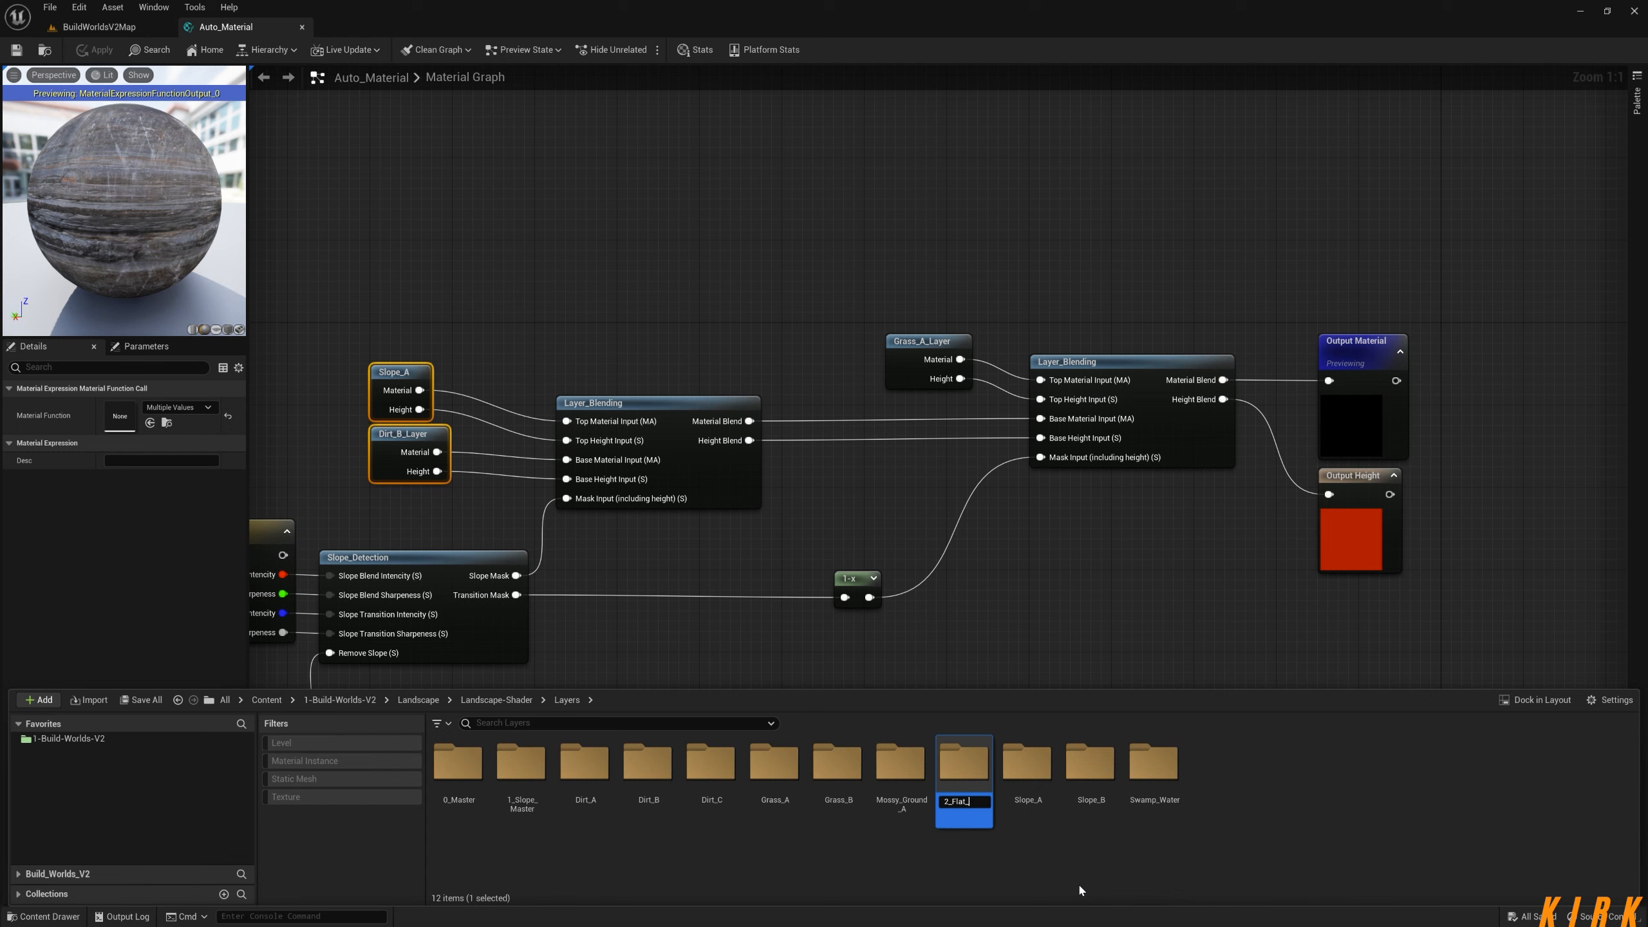
pyautogui.write('Ground')
pyautogui.press('Return')
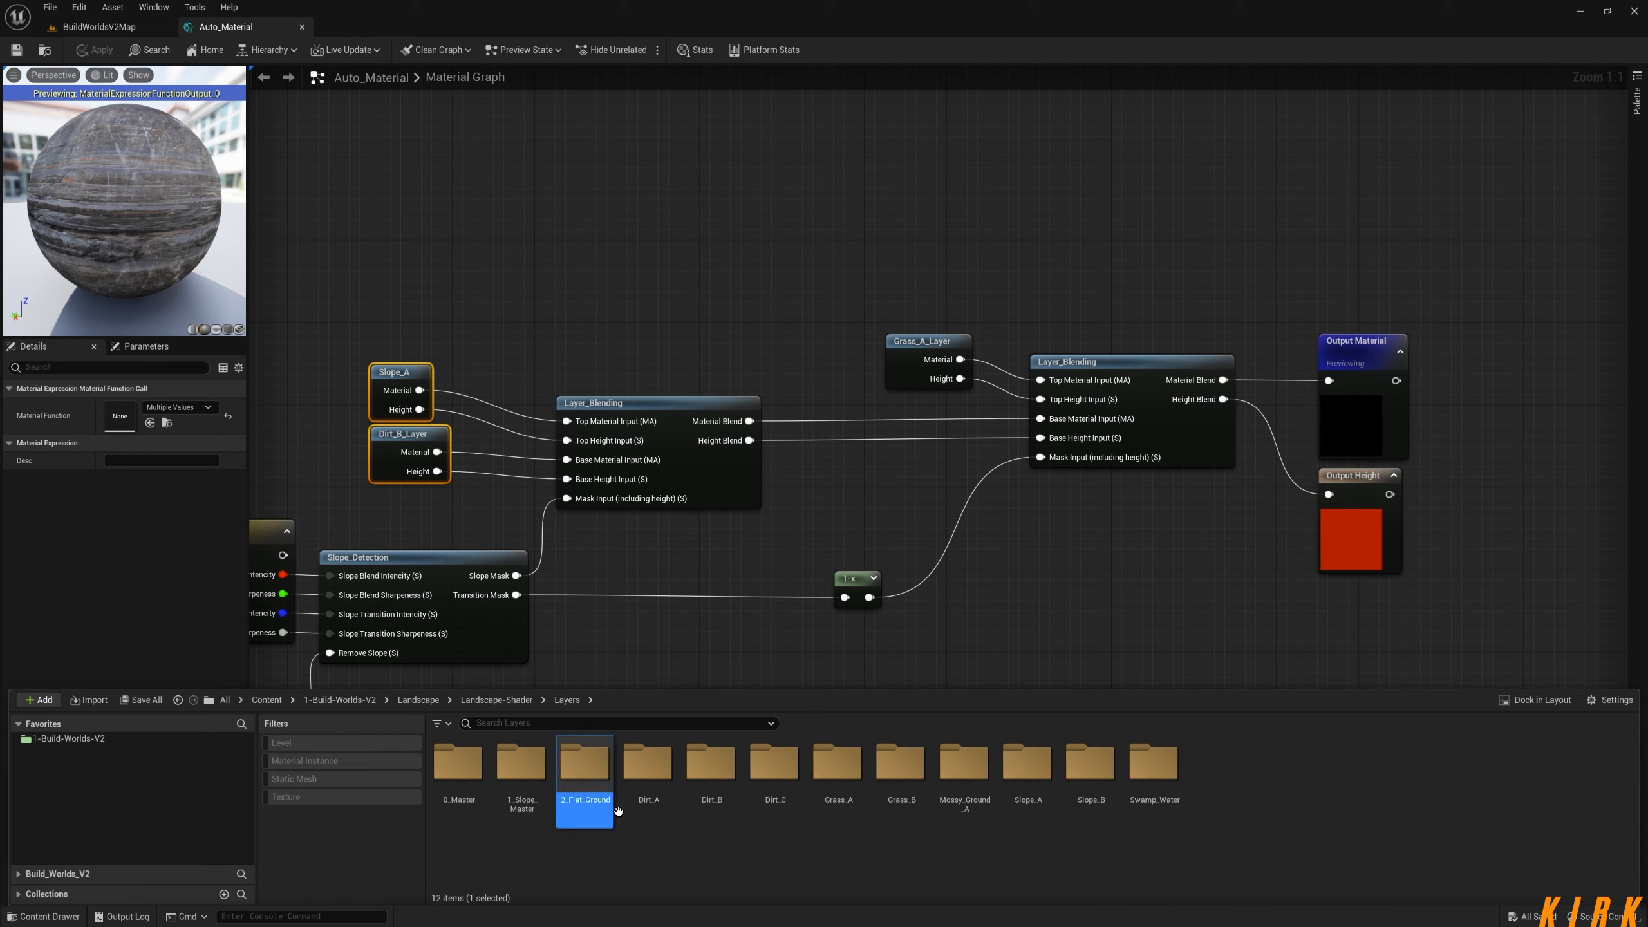
# Create a material function named FlatGround_Main inside the 2_Flat_Ground folder.
pyautogui.doubleClick(587, 768)
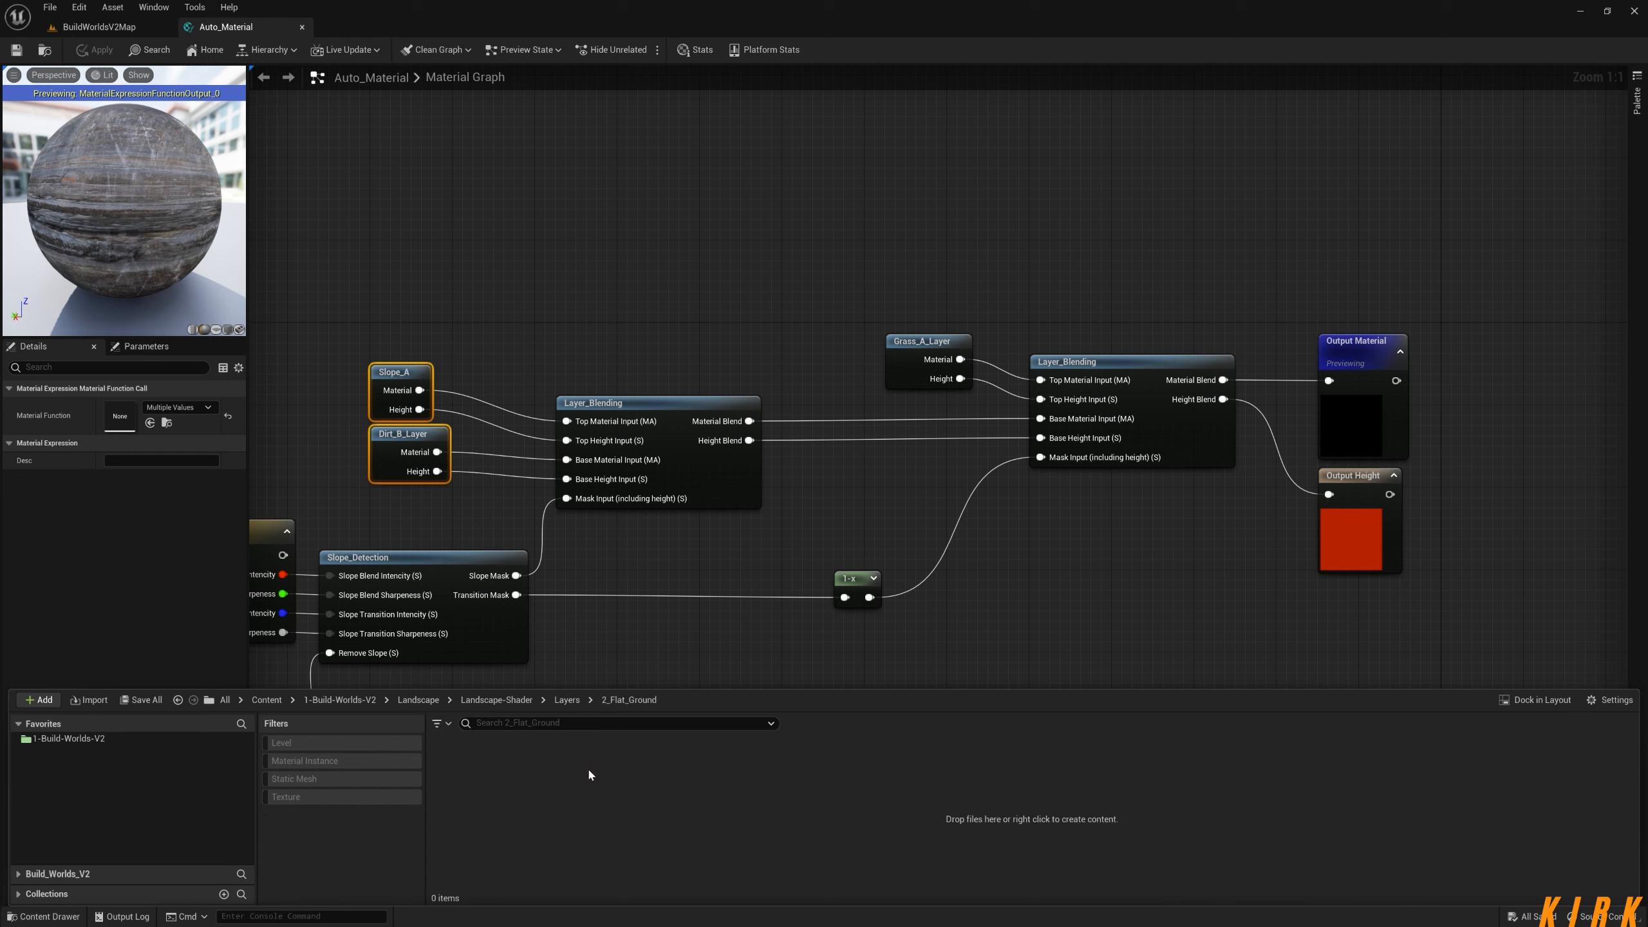
pyautogui.rightClick(641, 788)
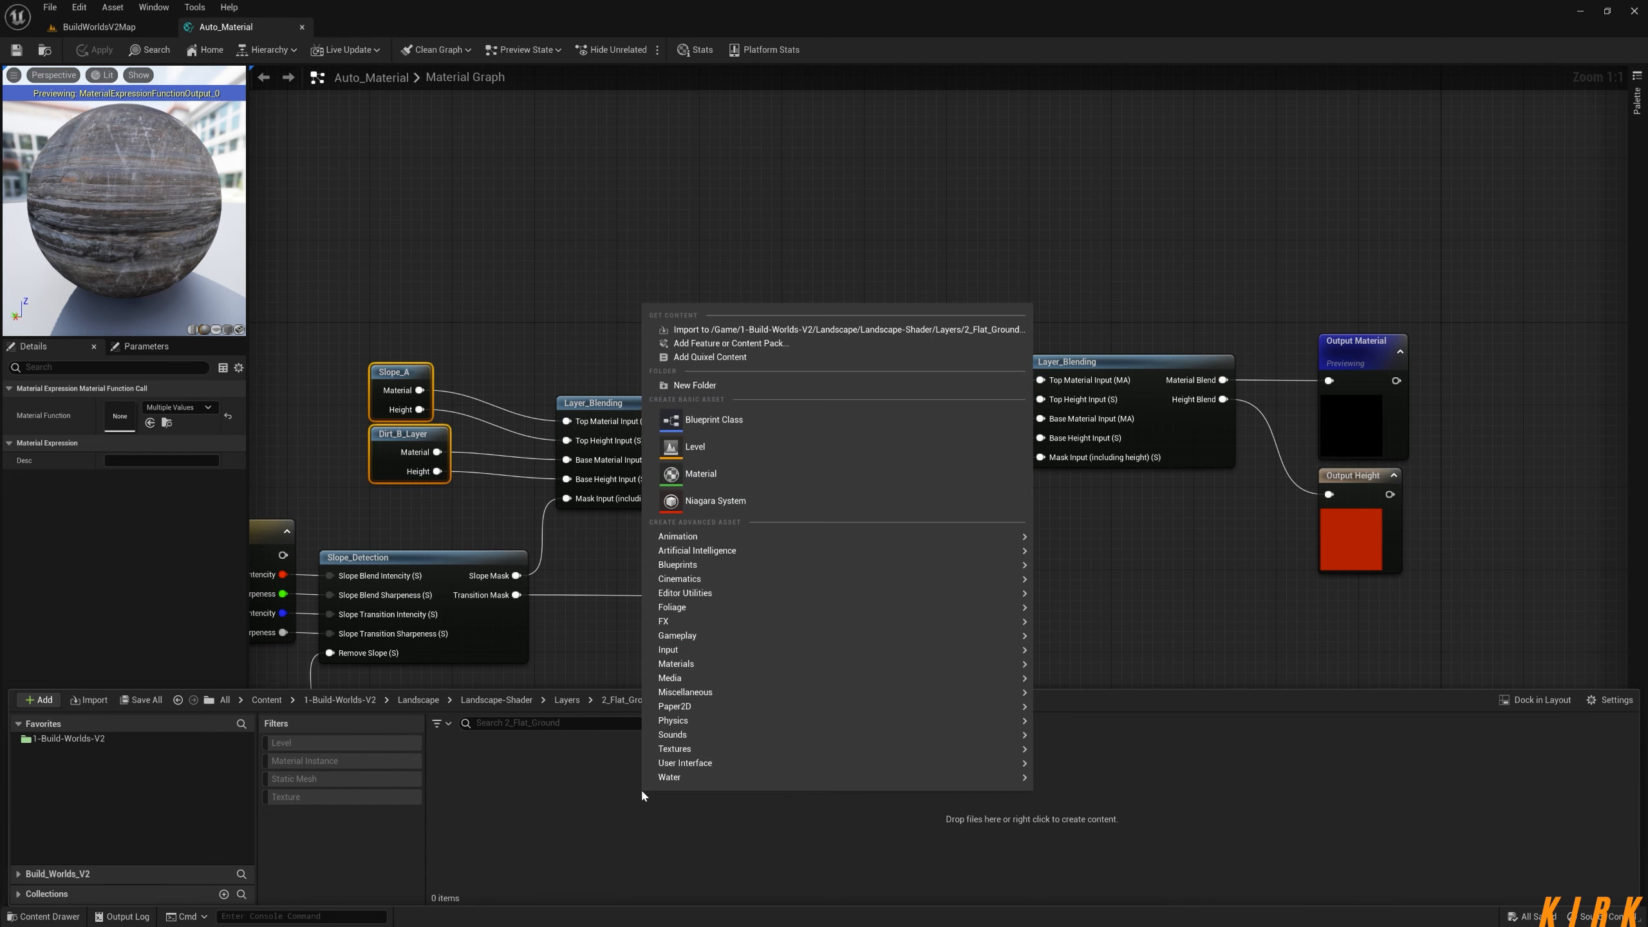
pyautogui.moveTo(737, 669)
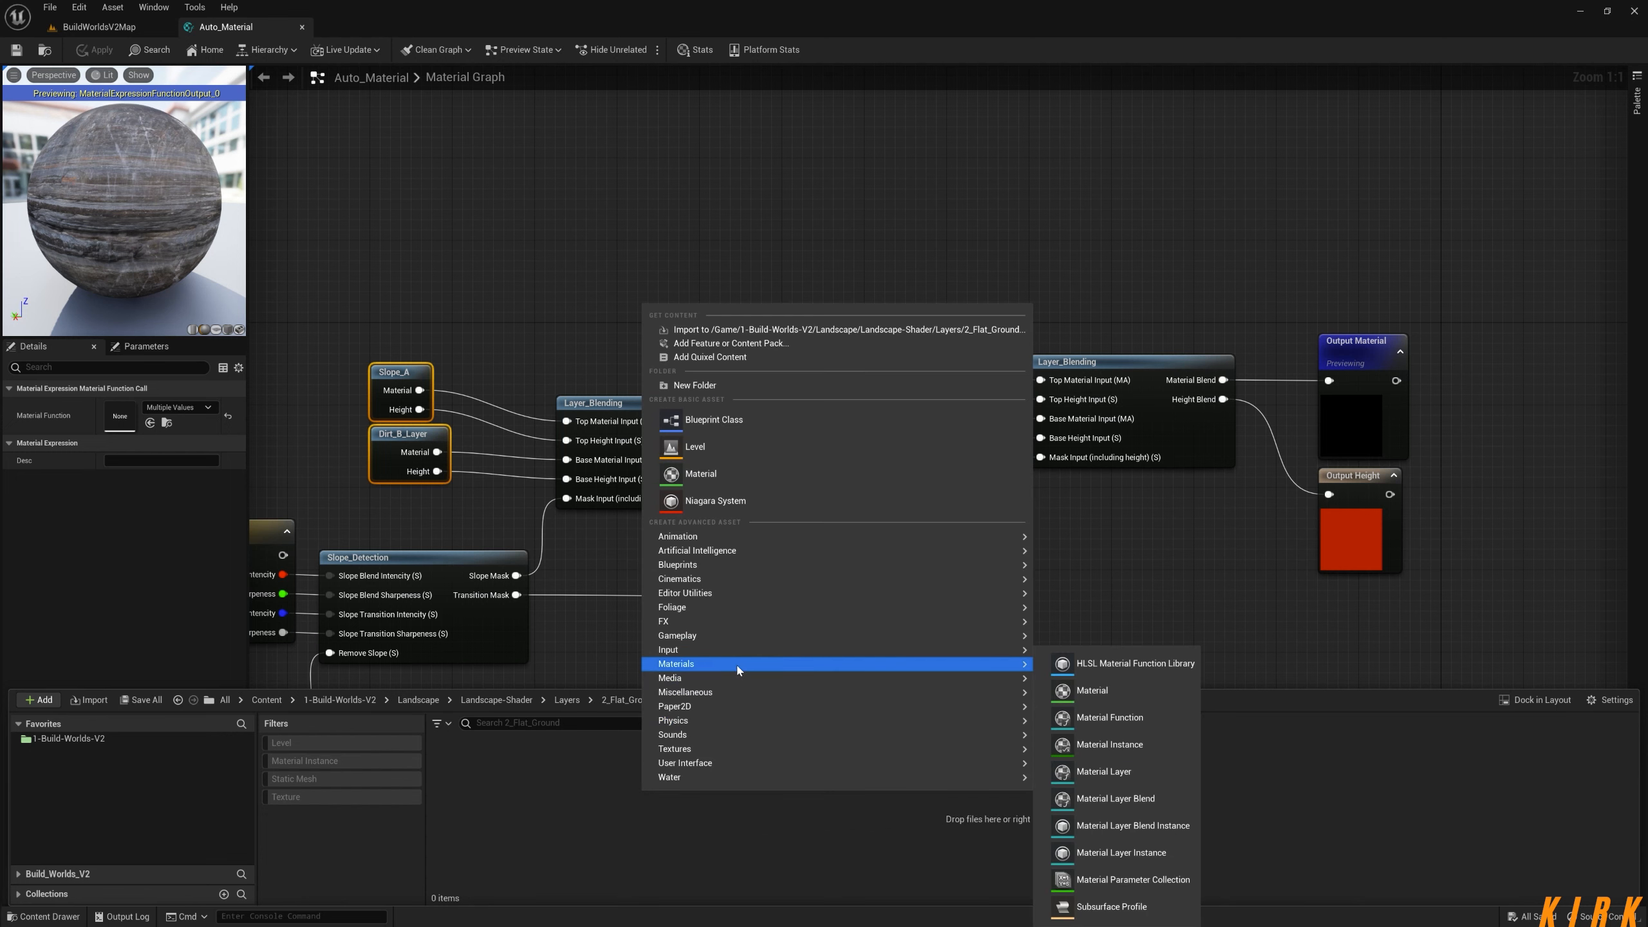
pyautogui.click(1108, 721)
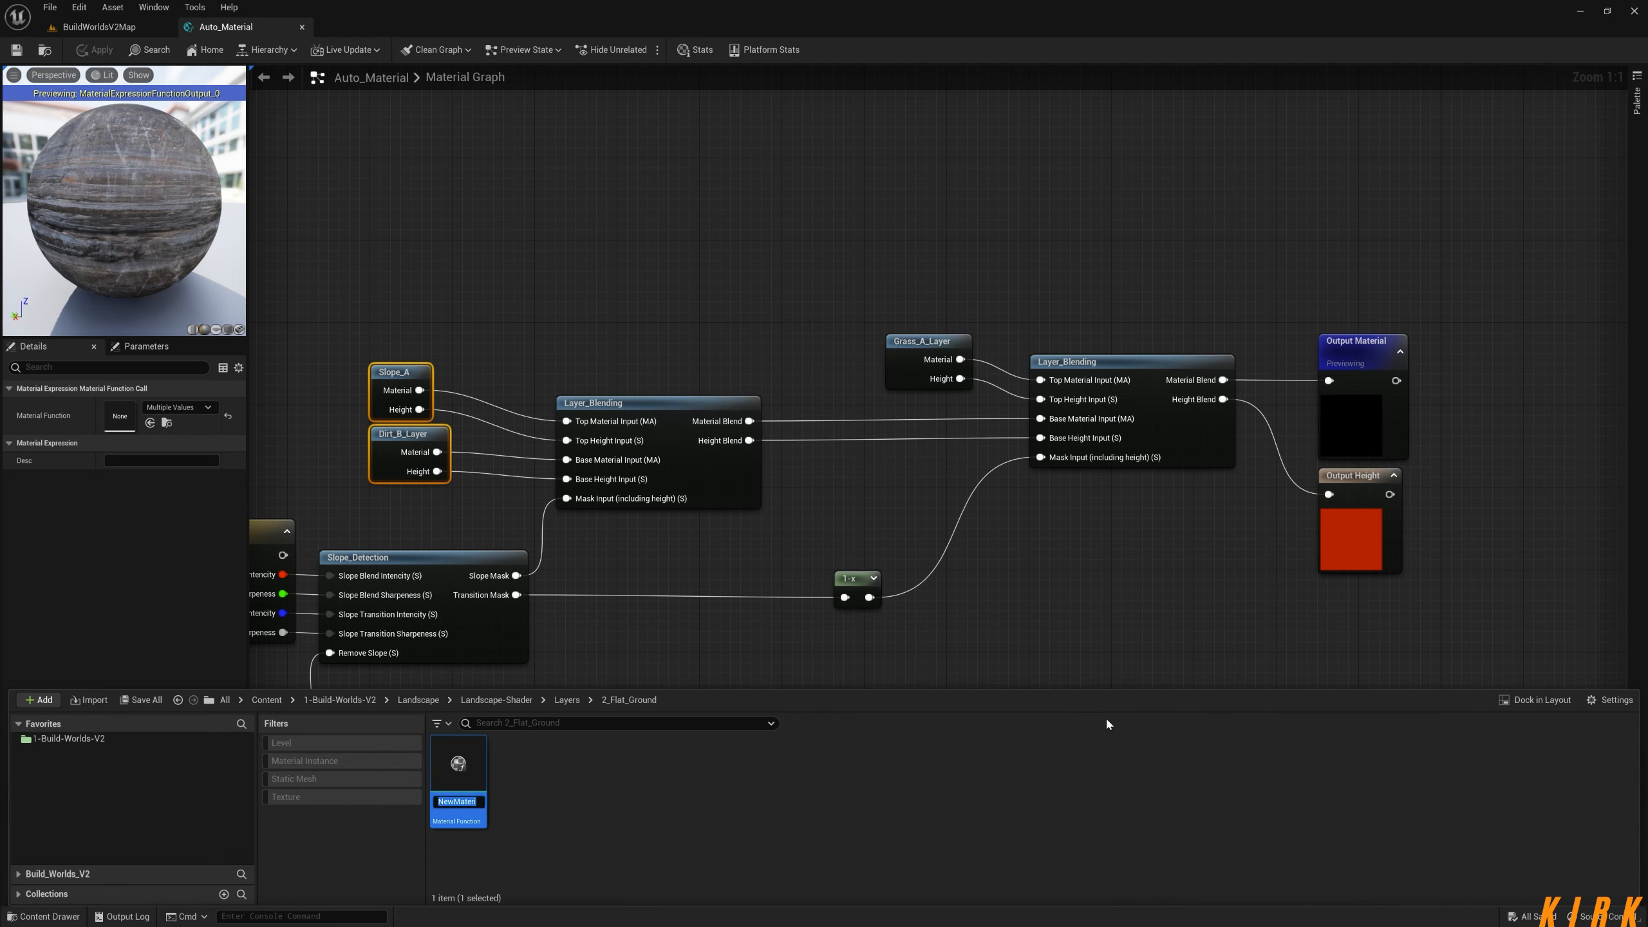
pyautogui.write('Flat')
pyautogui.write('Ground')
pyautogui.write('_Main')
pyautogui.press('Return')
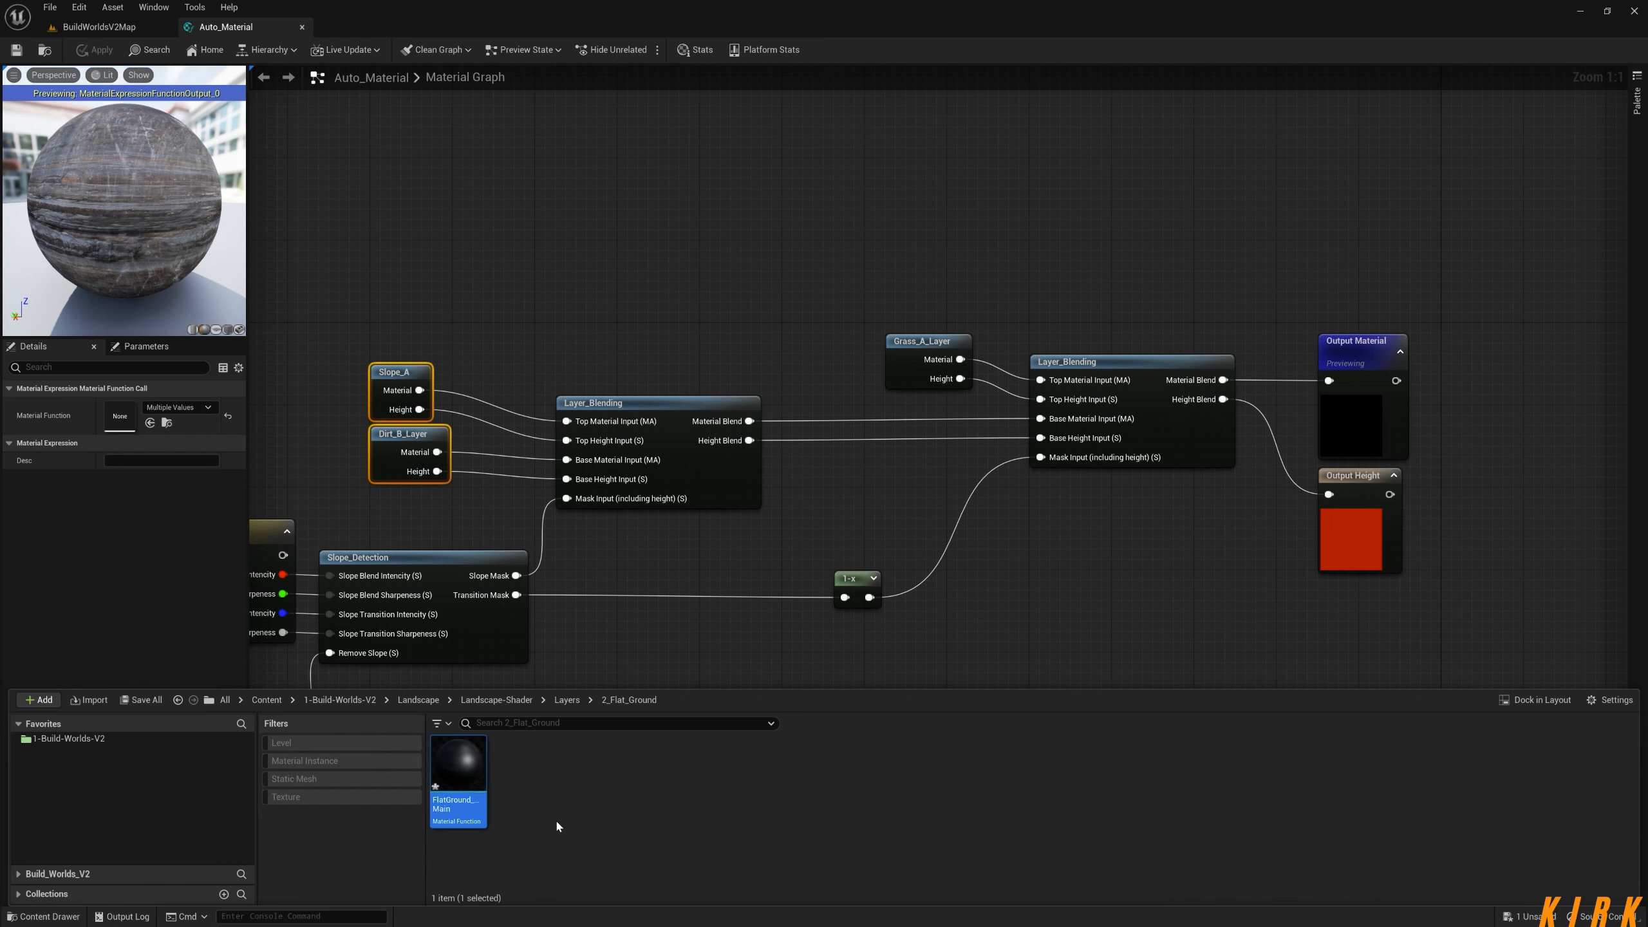
# Add a subfolder named Functions inside the 2_Flat_Ground folder.
pyautogui.click(606, 781)
pyautogui.rightClick(626, 775)
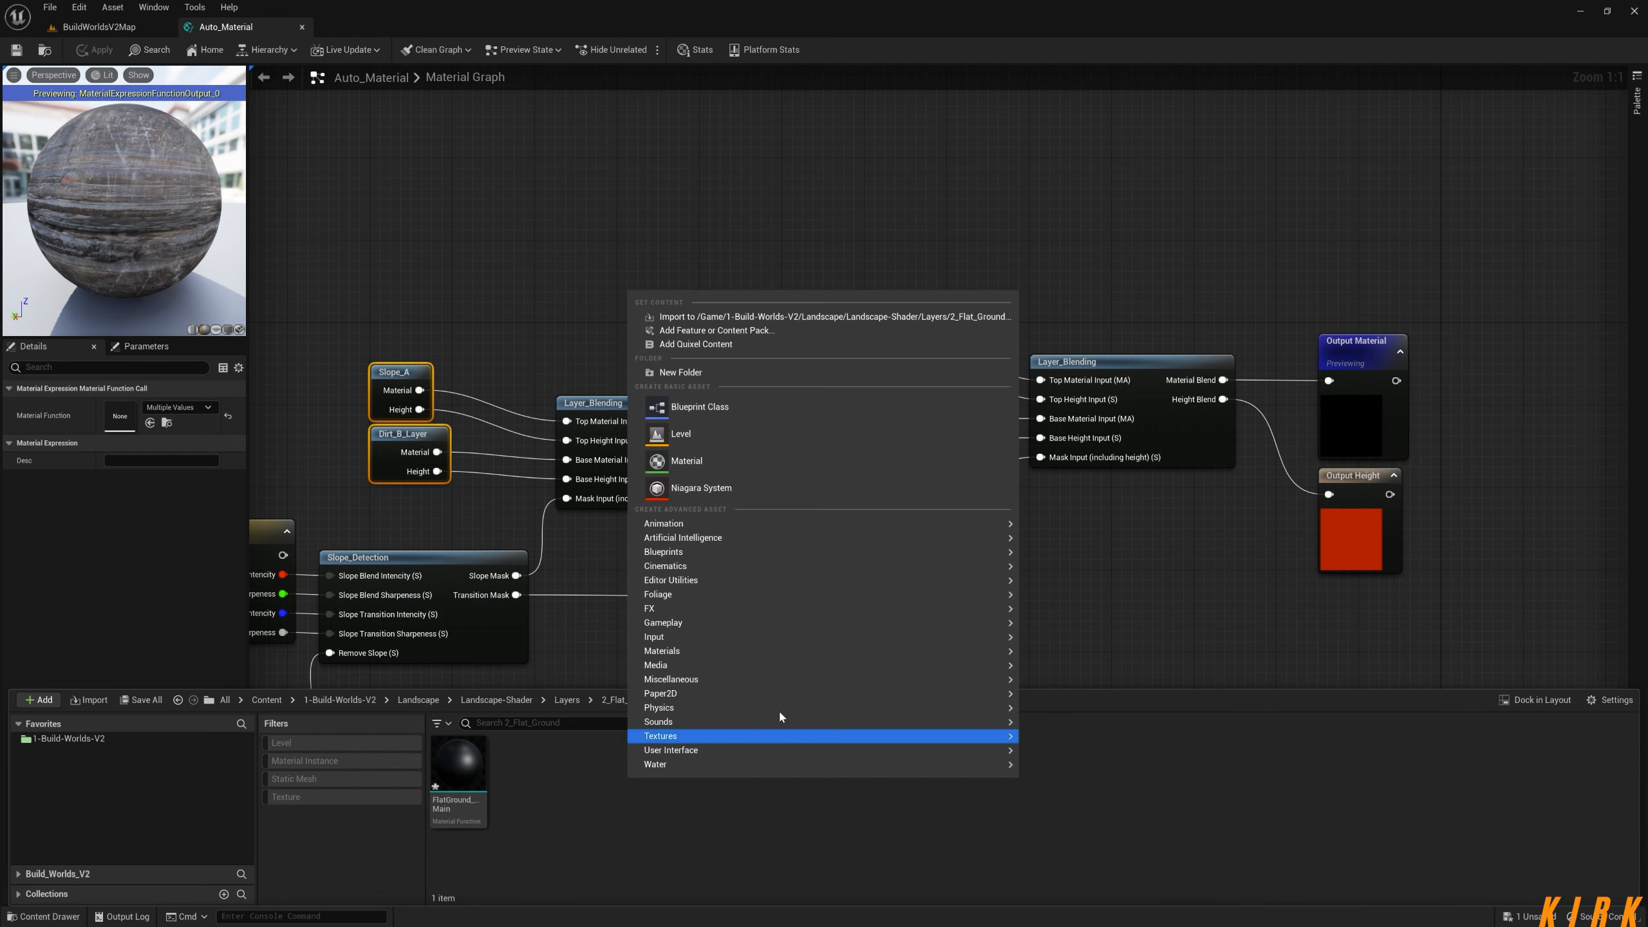
pyautogui.click(723, 373)
pyautogui.write('Functions')
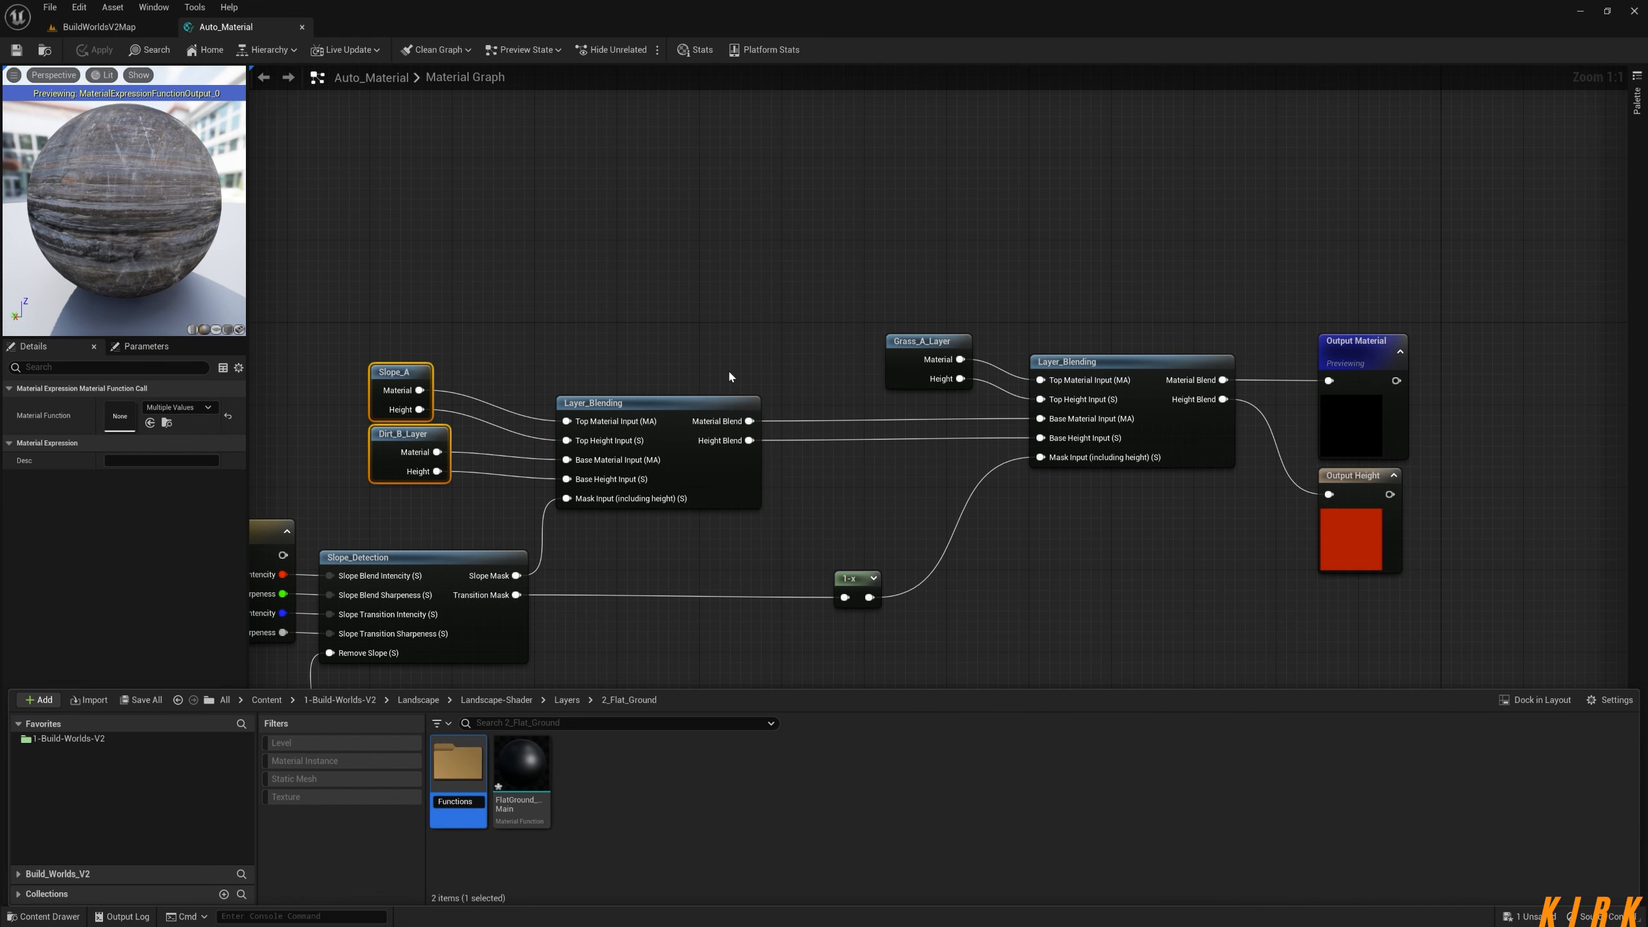
pyautogui.press('Return')
# Create a material function named FlatGround_Layer_Blending inside the Functions subfolder of 2_Flat_Ground.
pyautogui.doubleClick(454, 772)
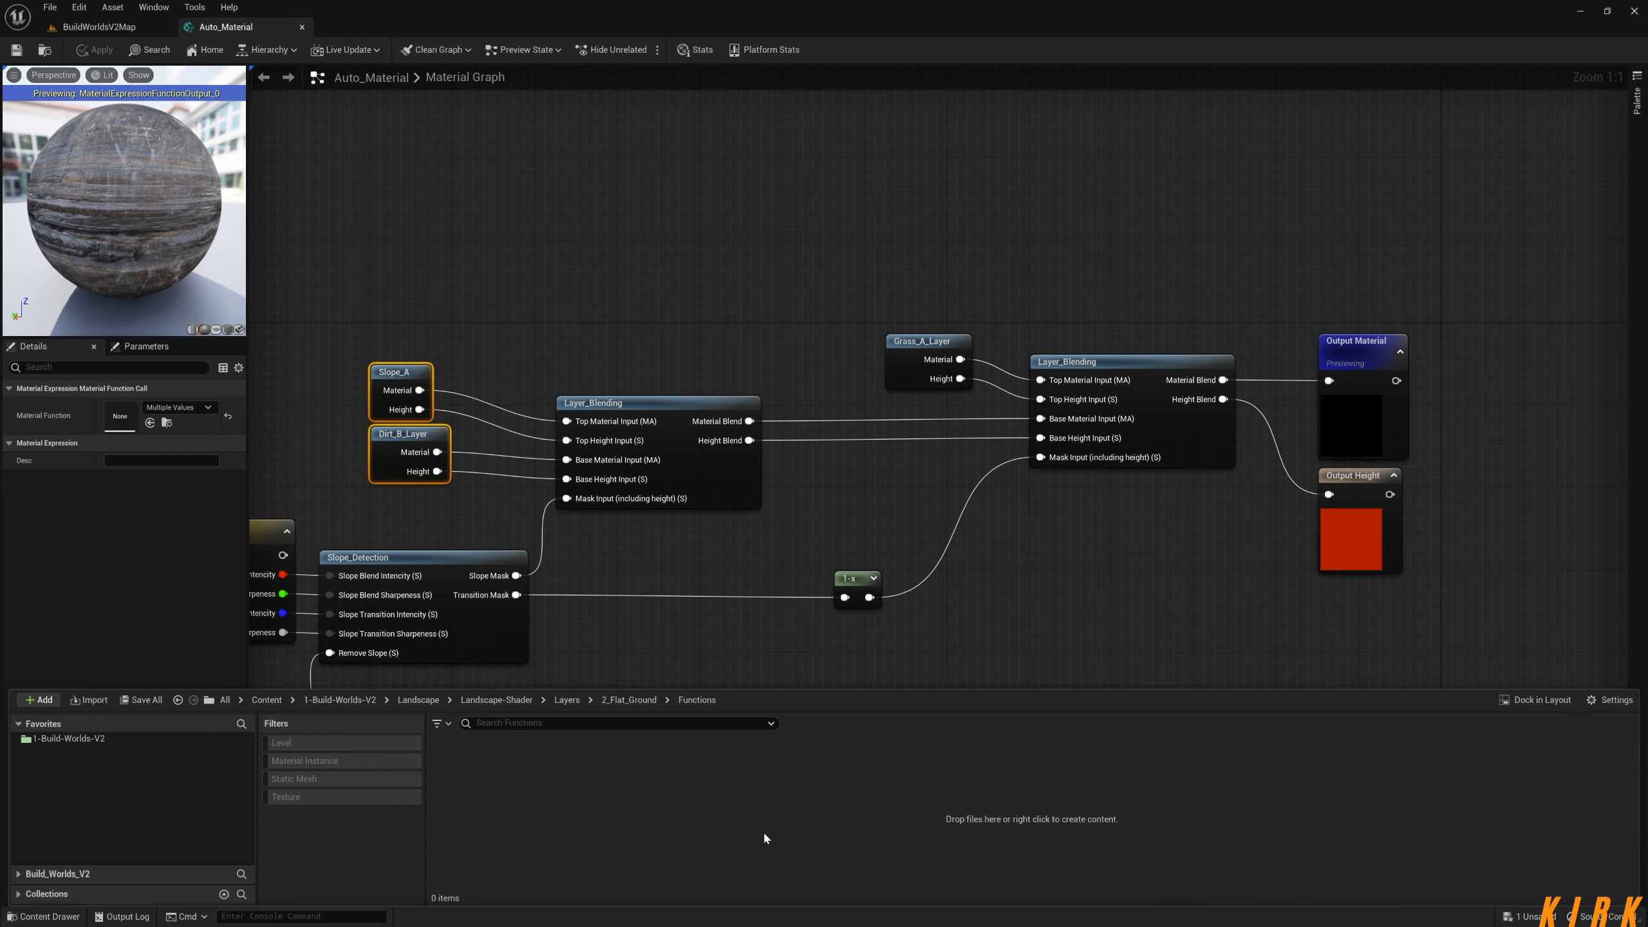
pyautogui.rightClick(582, 794)
pyautogui.moveTo(817, 733)
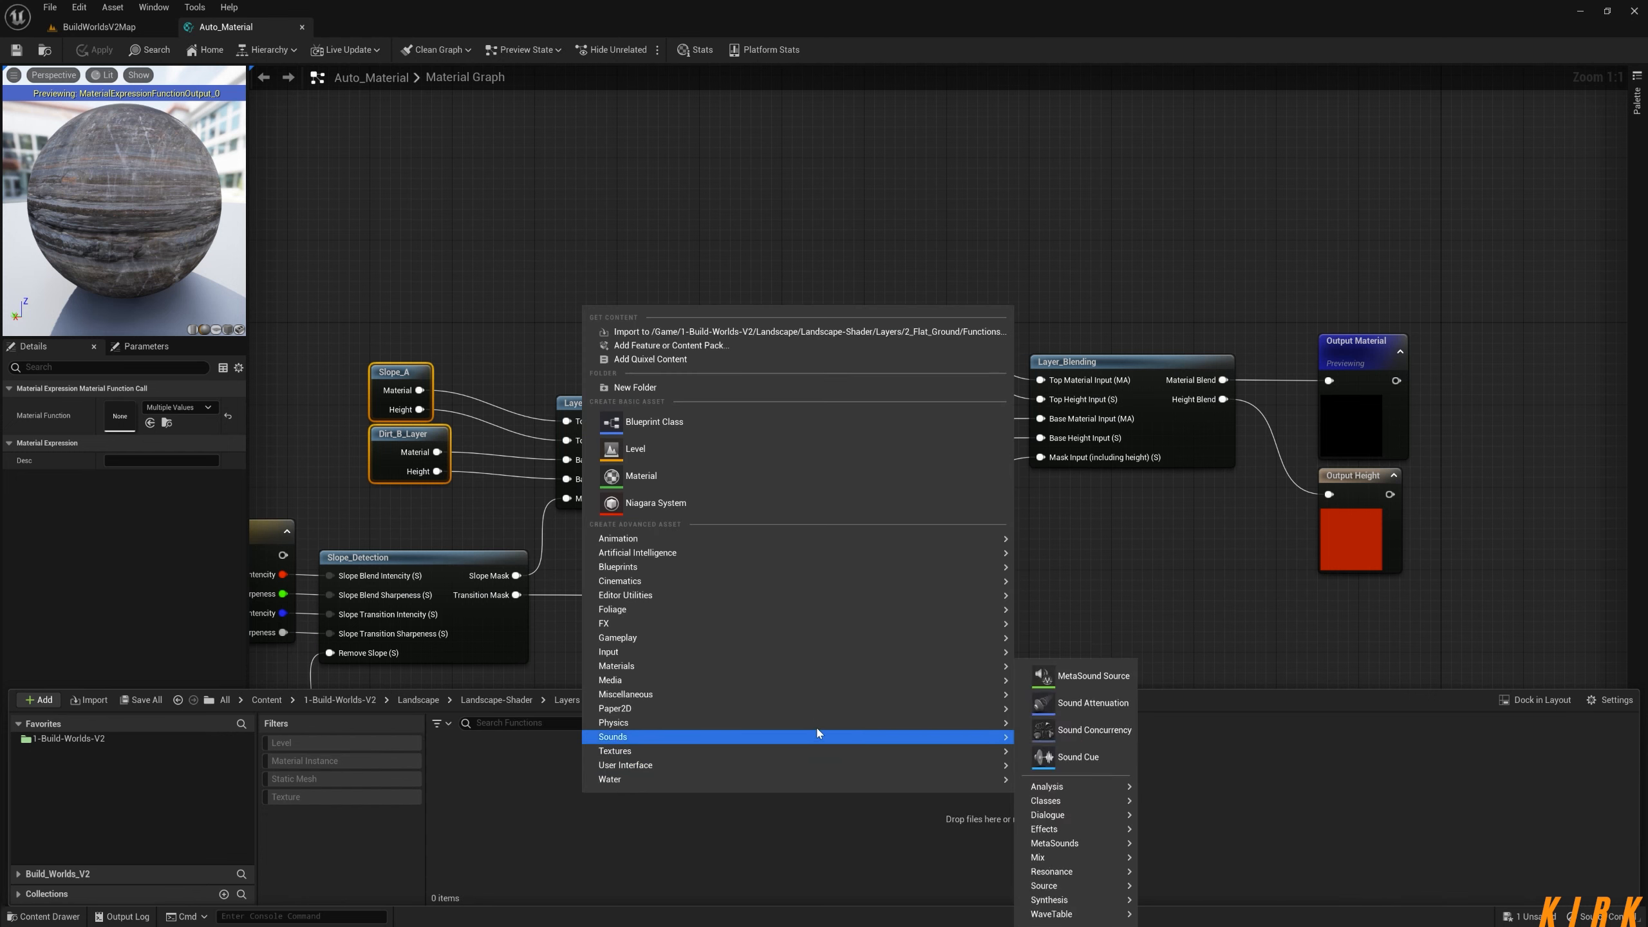
pyautogui.moveTo(765, 670)
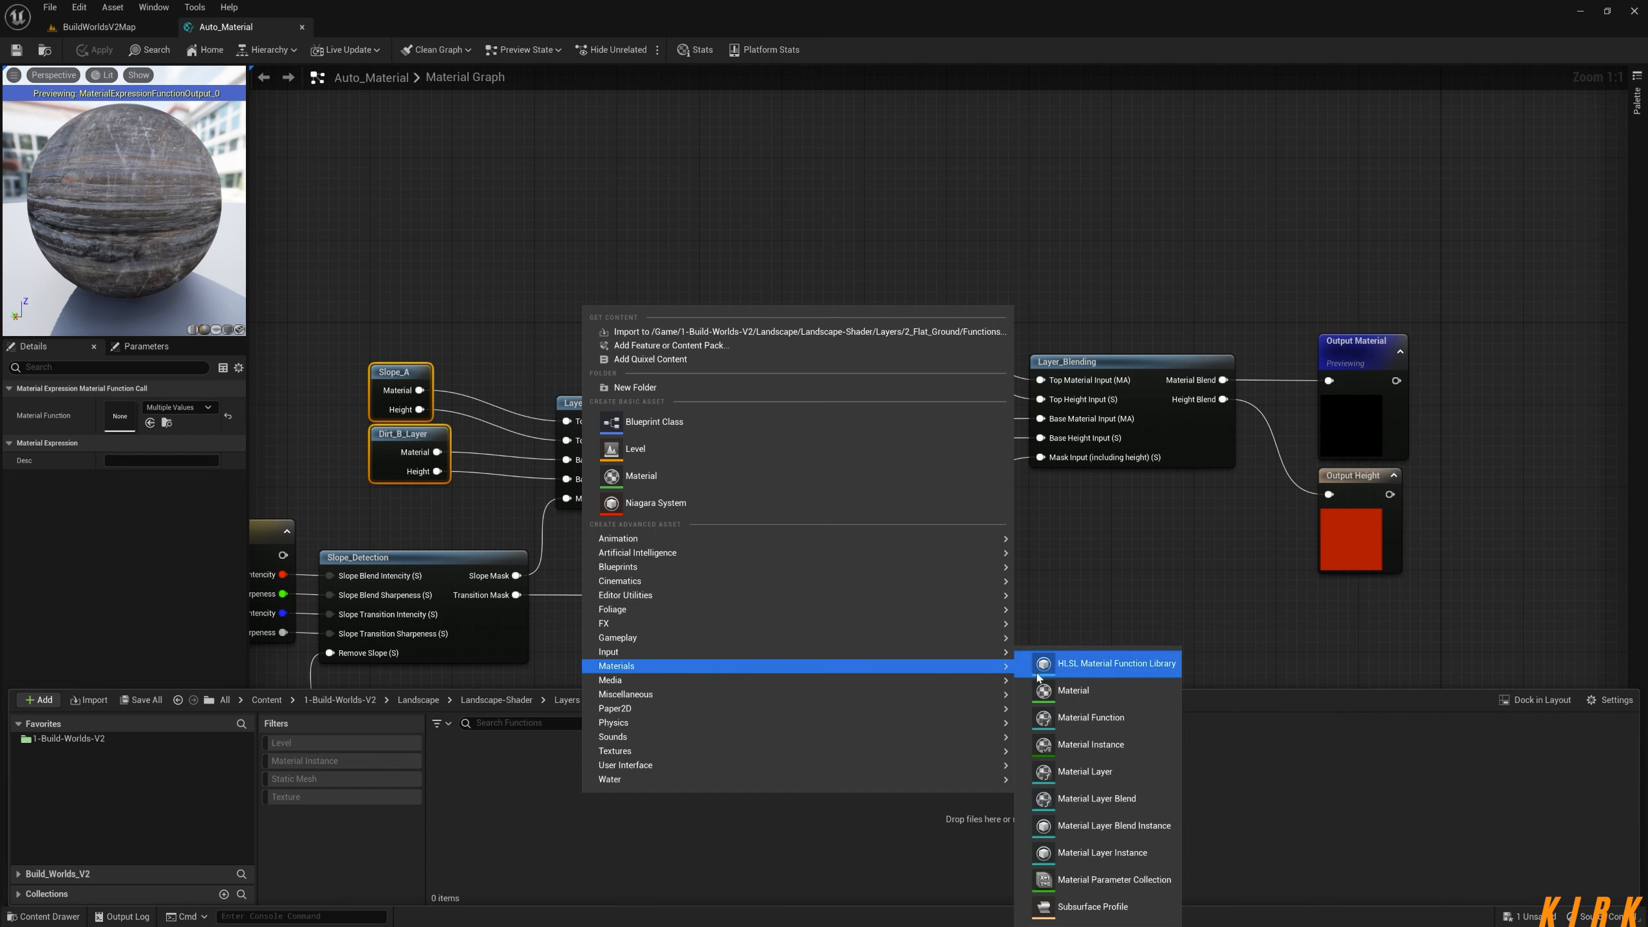
pyautogui.click(1116, 716)
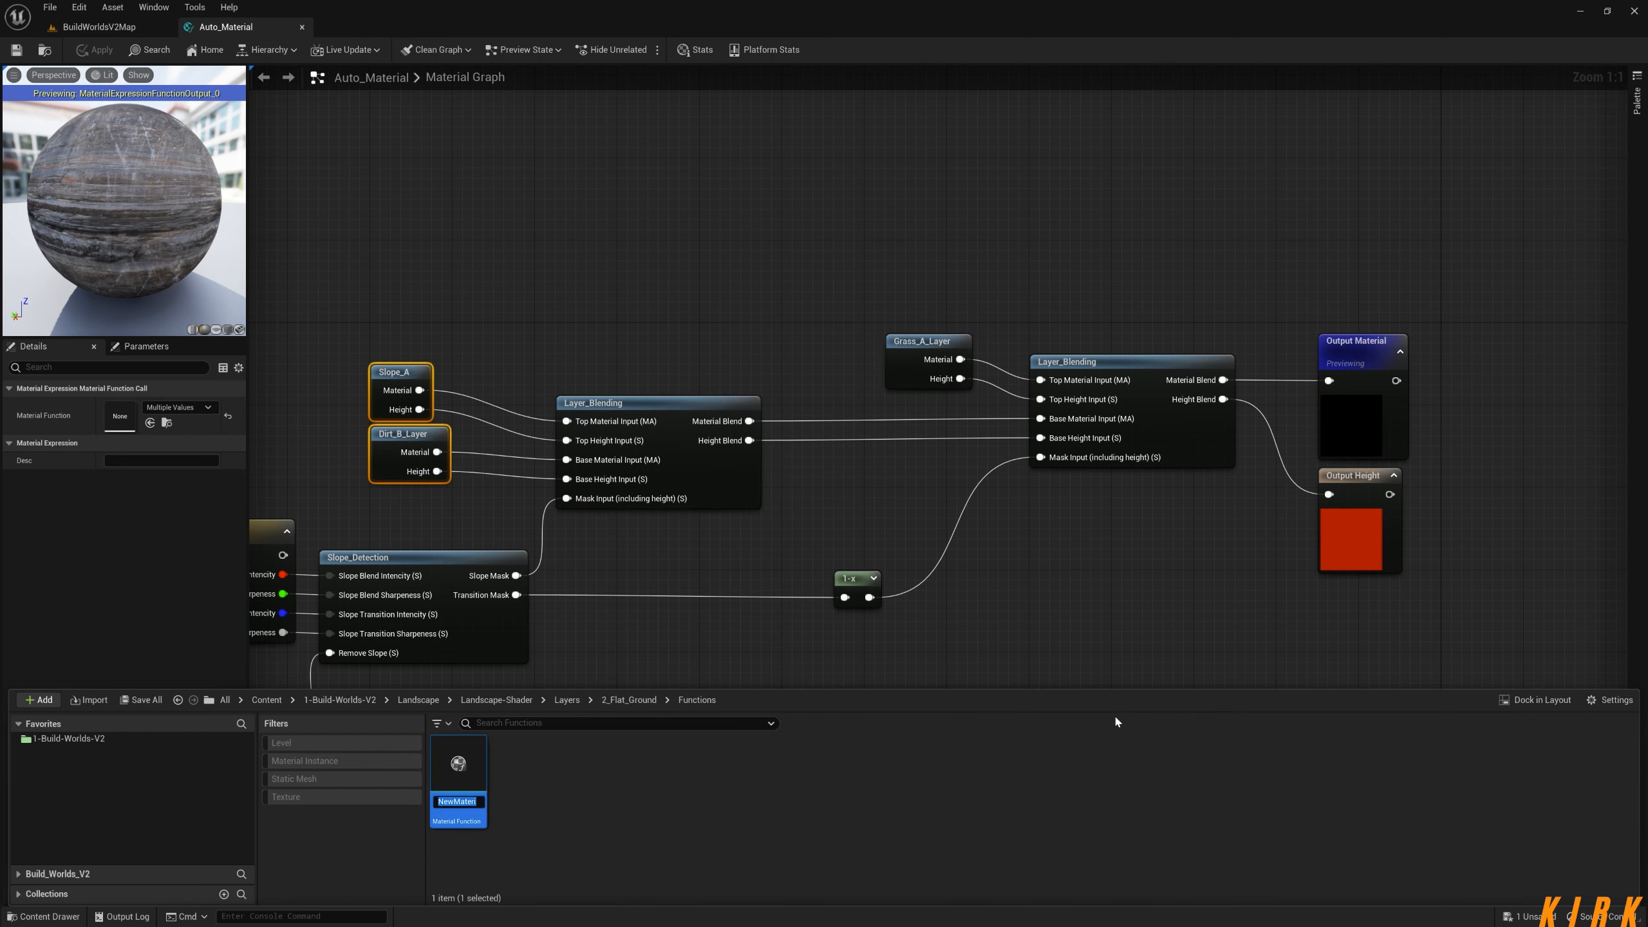
pyautogui.write('FlatGrou')
pyautogui.write('nd')
pyautogui.write('_')
pyautogui.write('Layer')
pyautogui.write('_Blend')
pyautogui.write('ing')
pyautogui.press('Return')
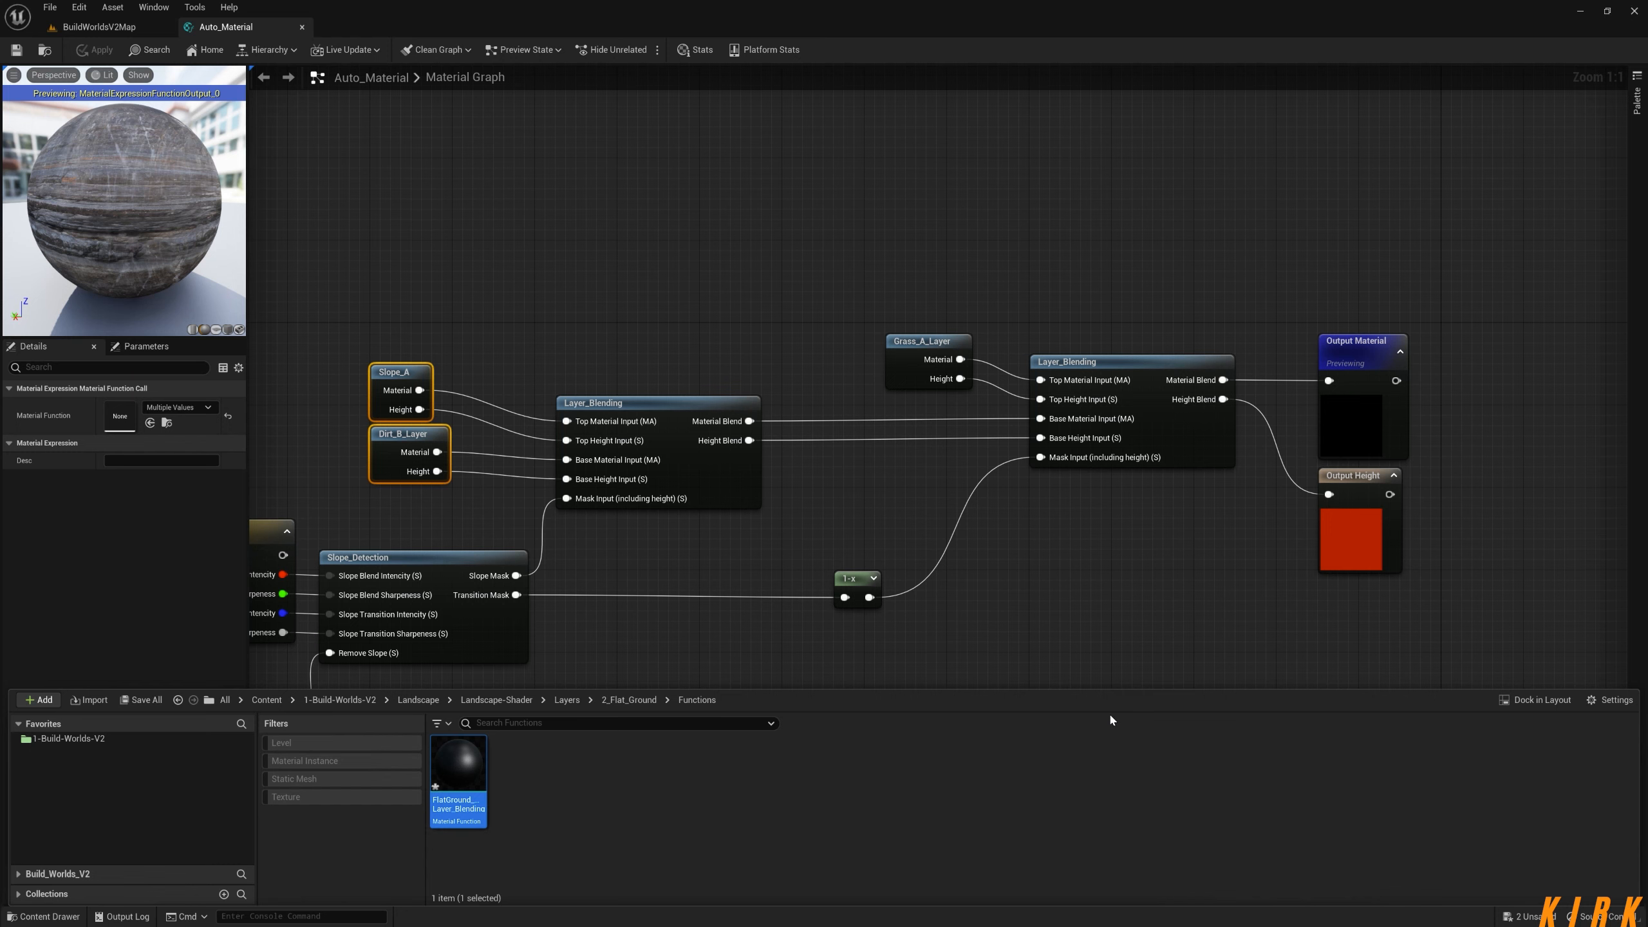
# Open the FlatGround_Layer_Blending material function and add a BlendMaterialAttributes node to its empty graph.
pyautogui.doubleClick(459, 772)
pyautogui.click(694, 49)
pyautogui.moveTo(519, 433); pyautogui.dragTo(934, 437, button='right')
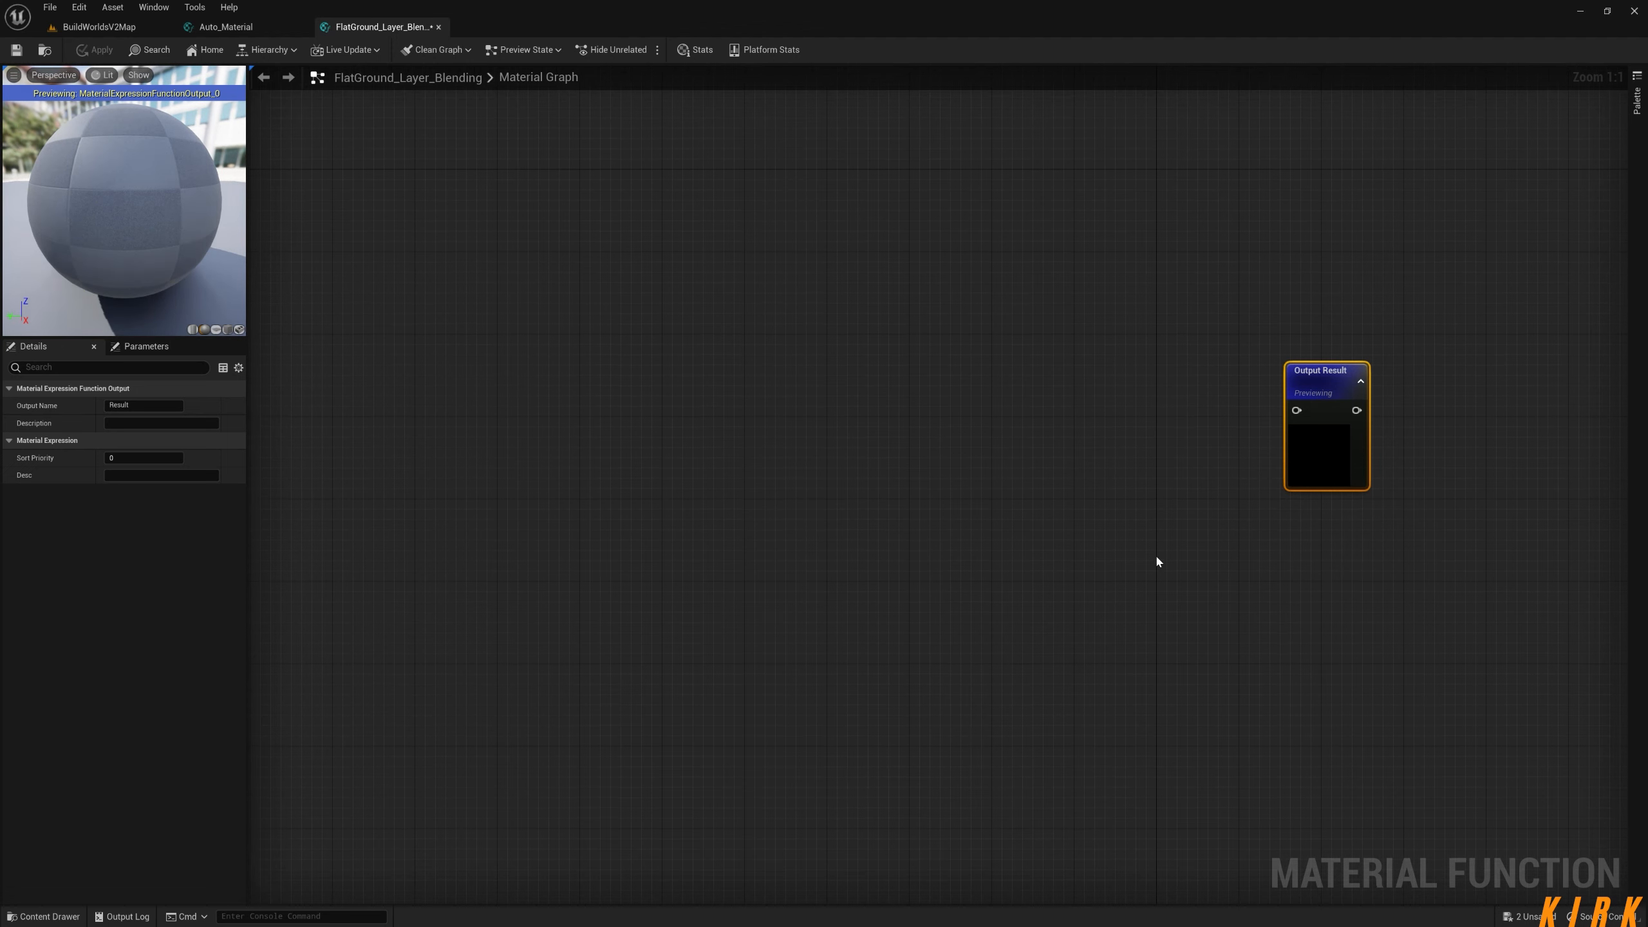
pyautogui.rightClick(798, 346)
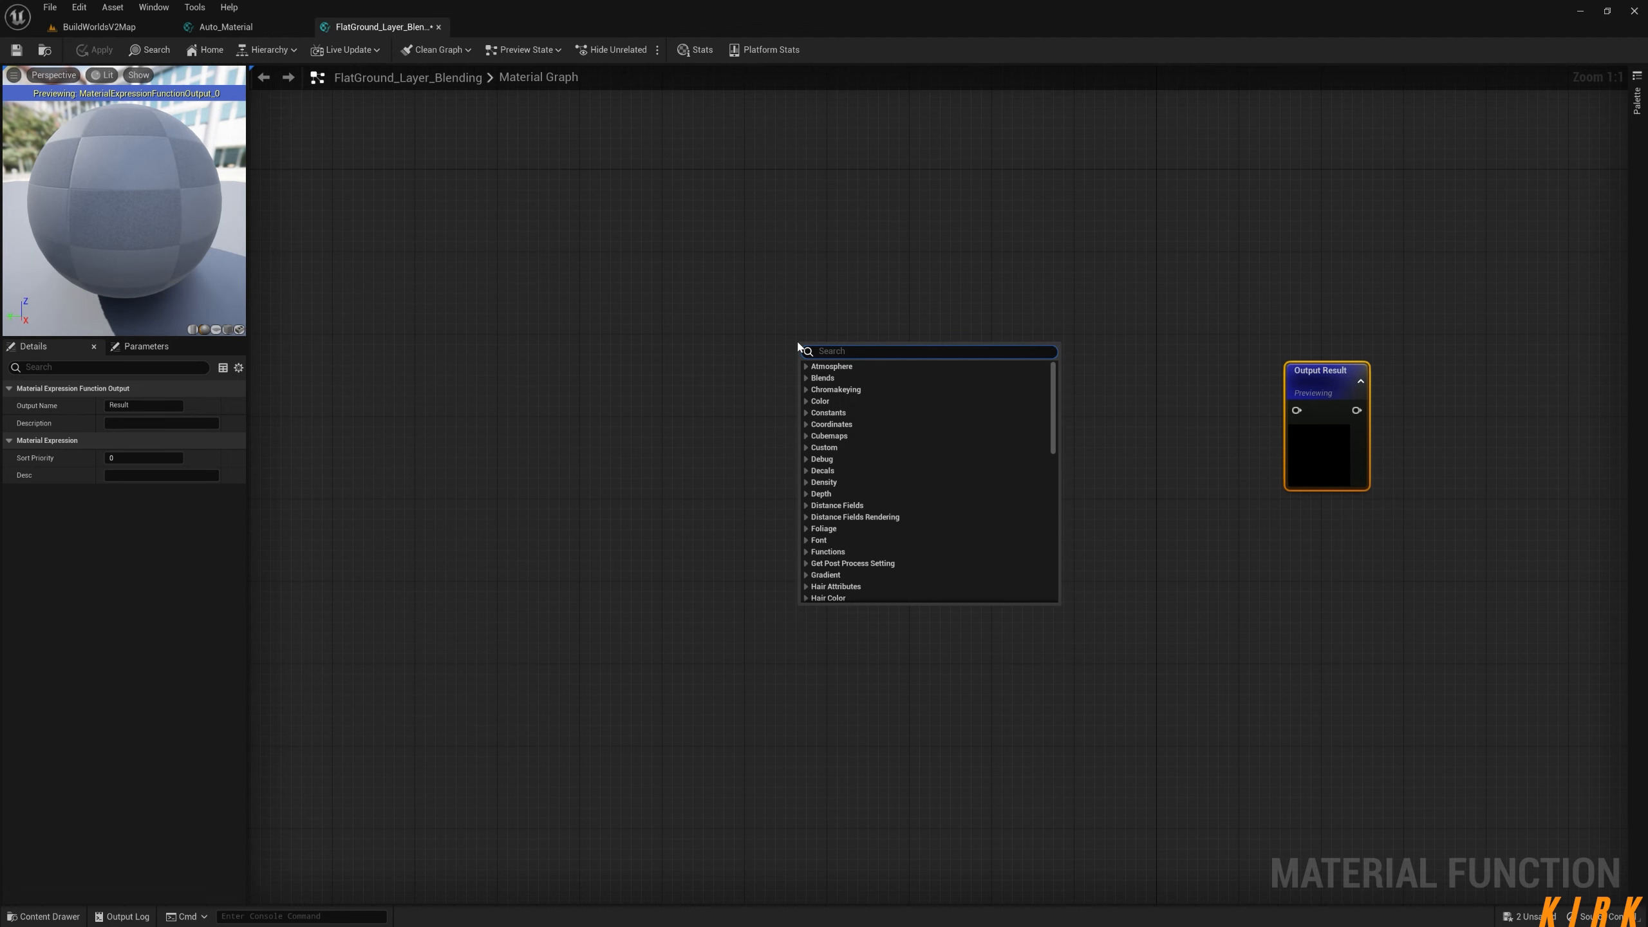
pyautogui.write('blendm')
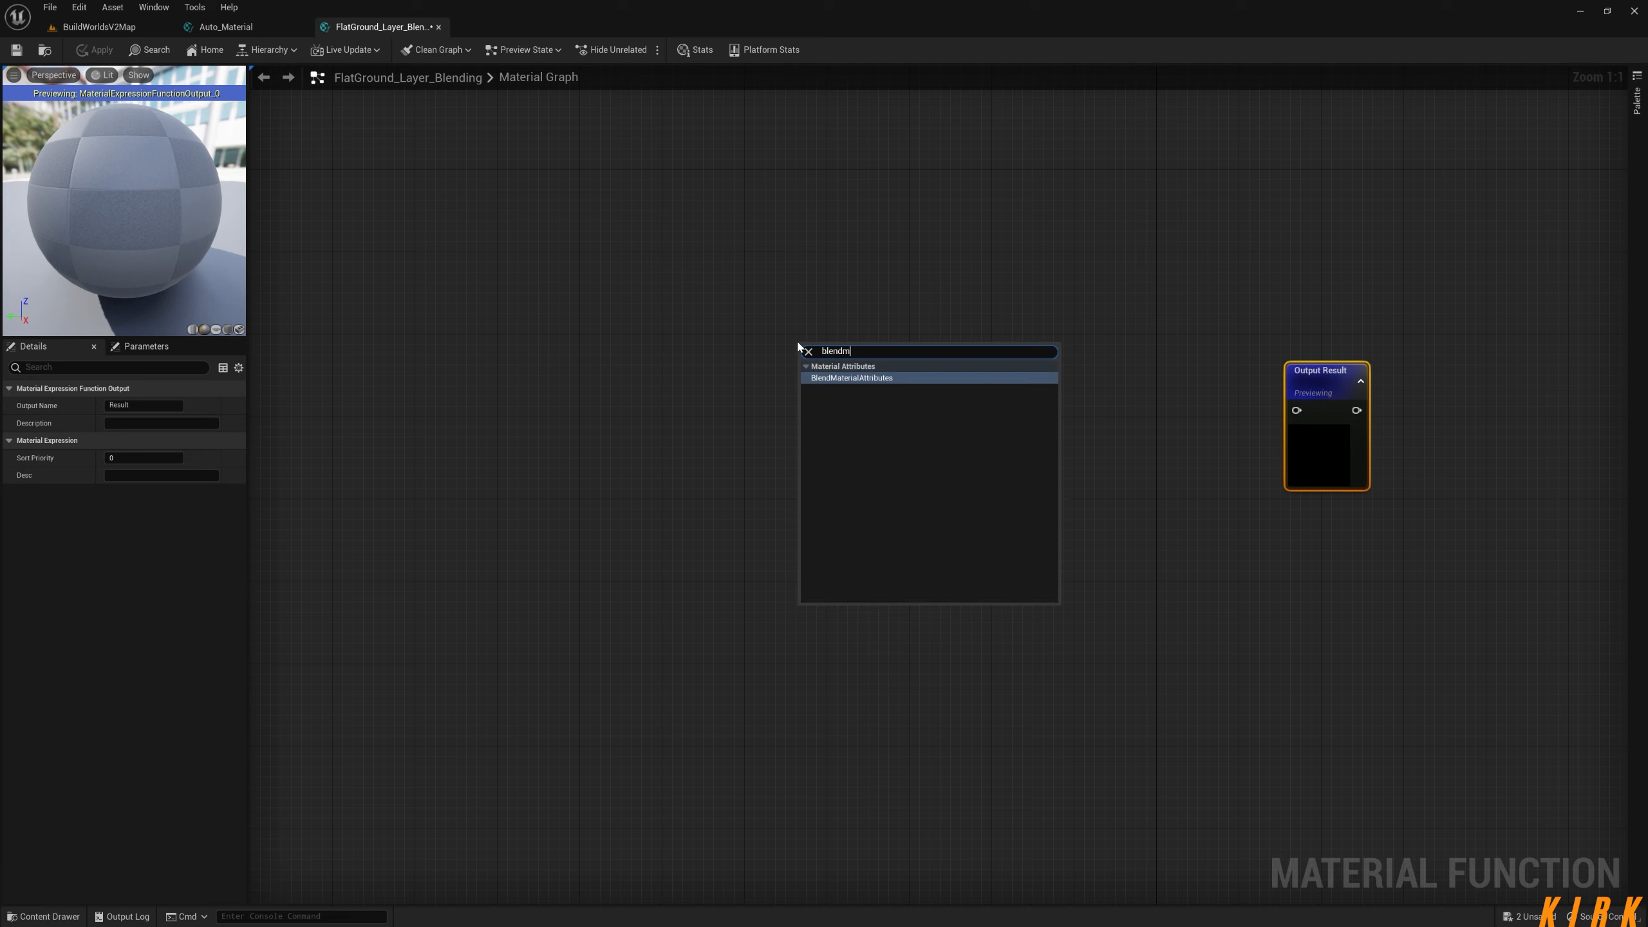
pyautogui.press('Return')
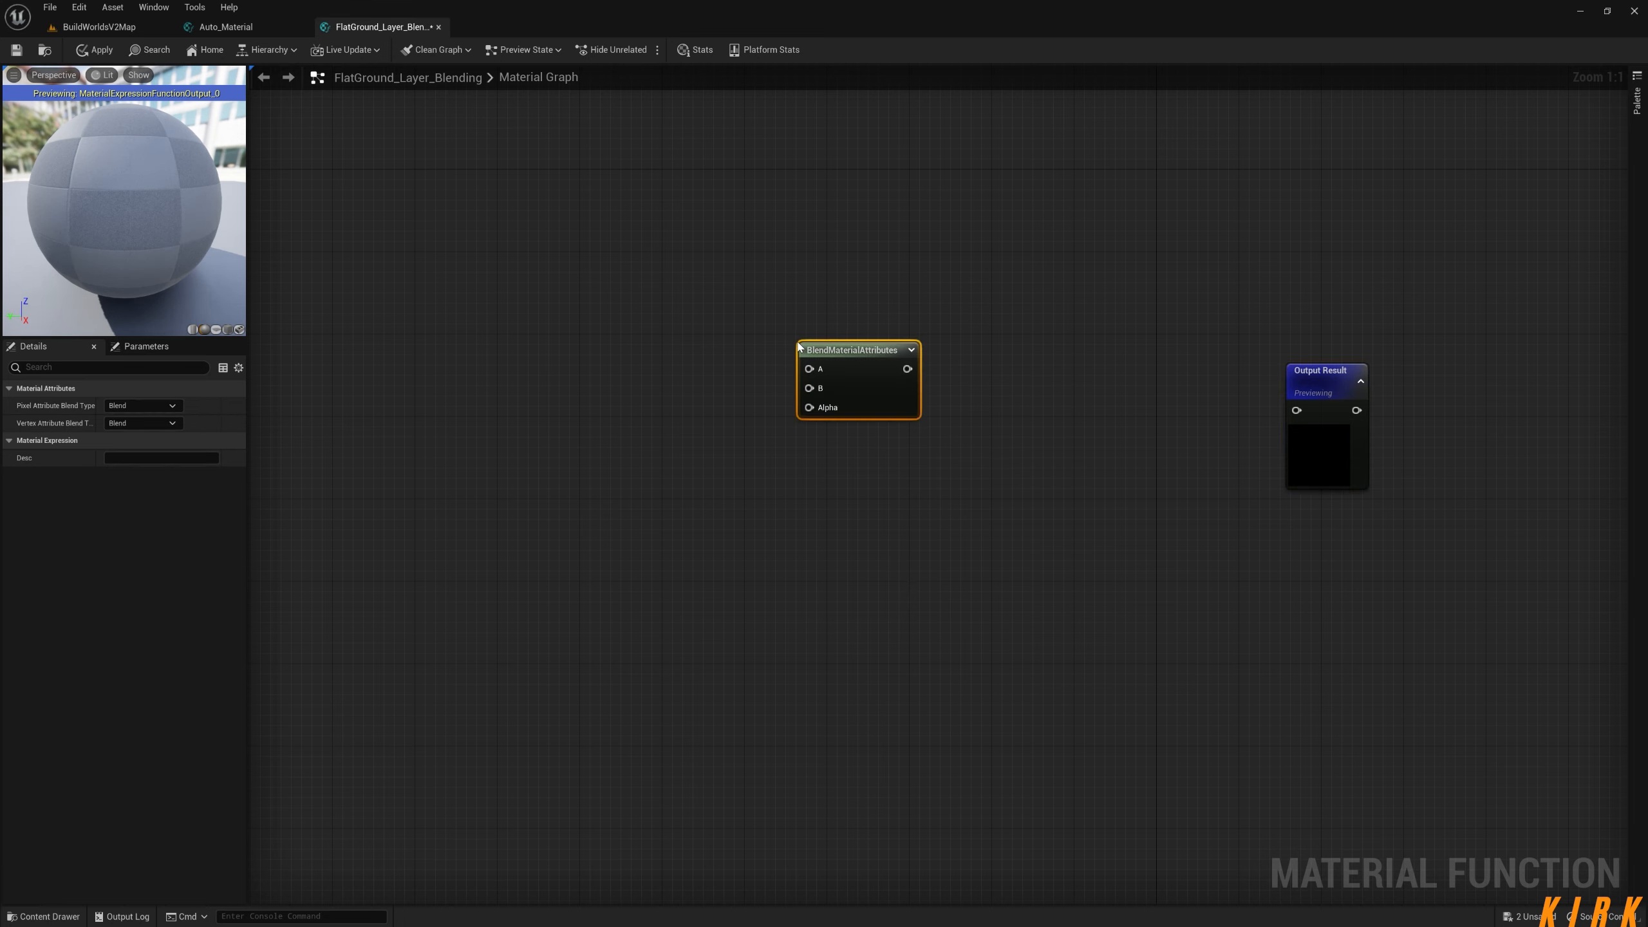
pyautogui.moveTo(828, 343); pyautogui.dragTo(805, 316)
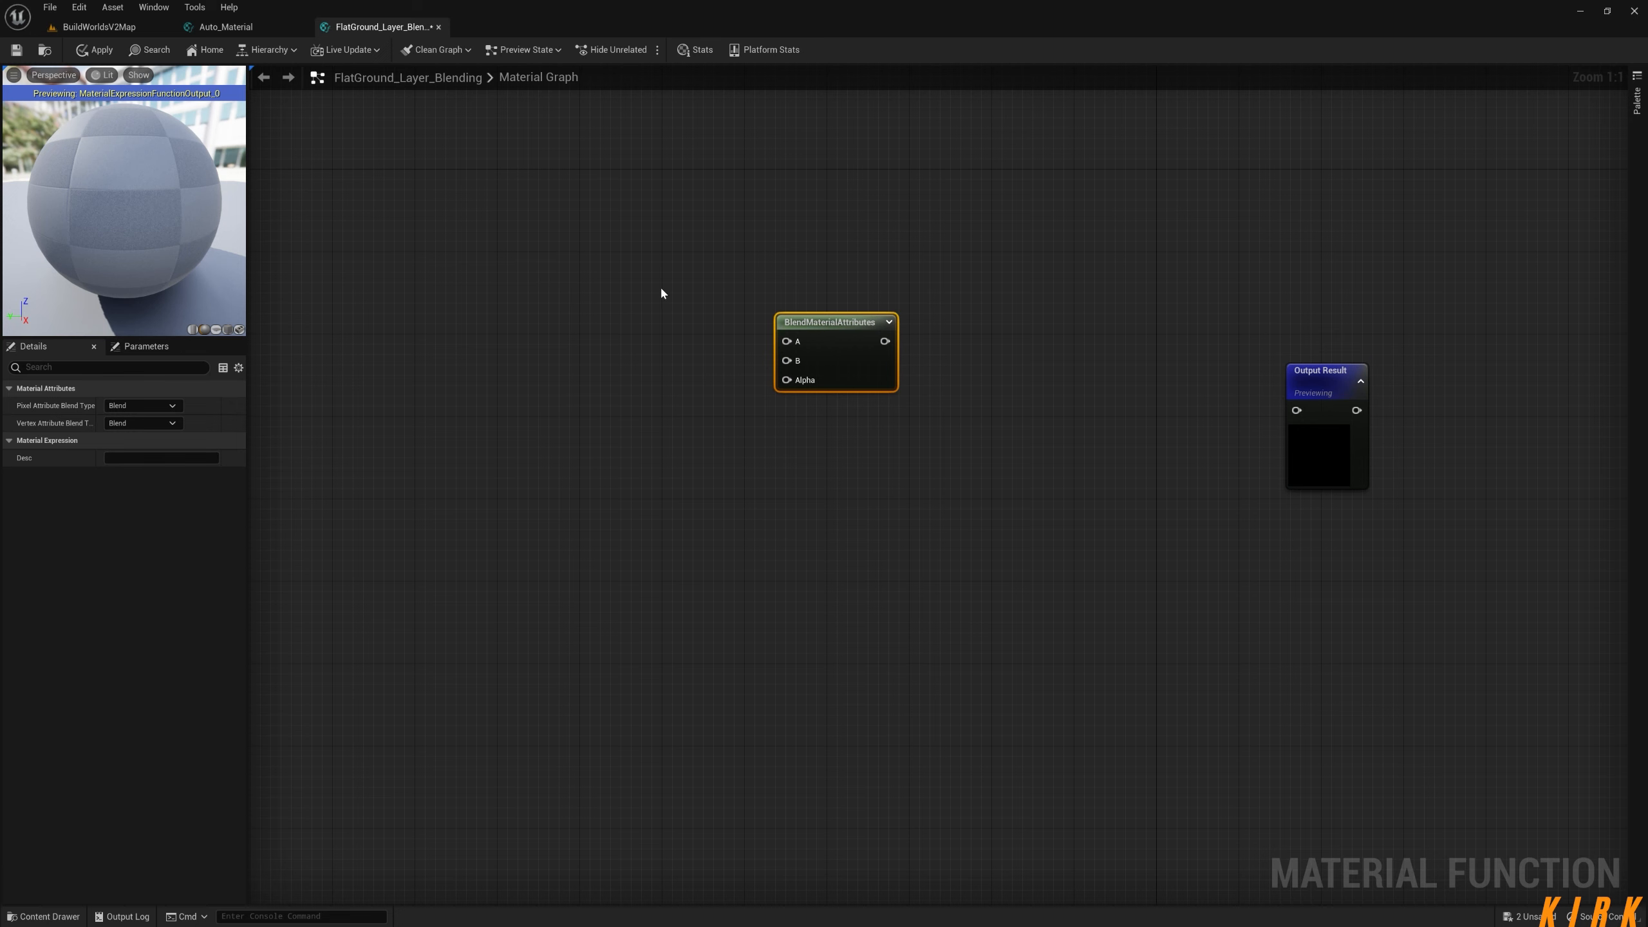
# Add a Lerp node to FlatGround_Layer_Blending and place it directly below the BlendMaterialAttributes node.
pyautogui.click(226, 26)
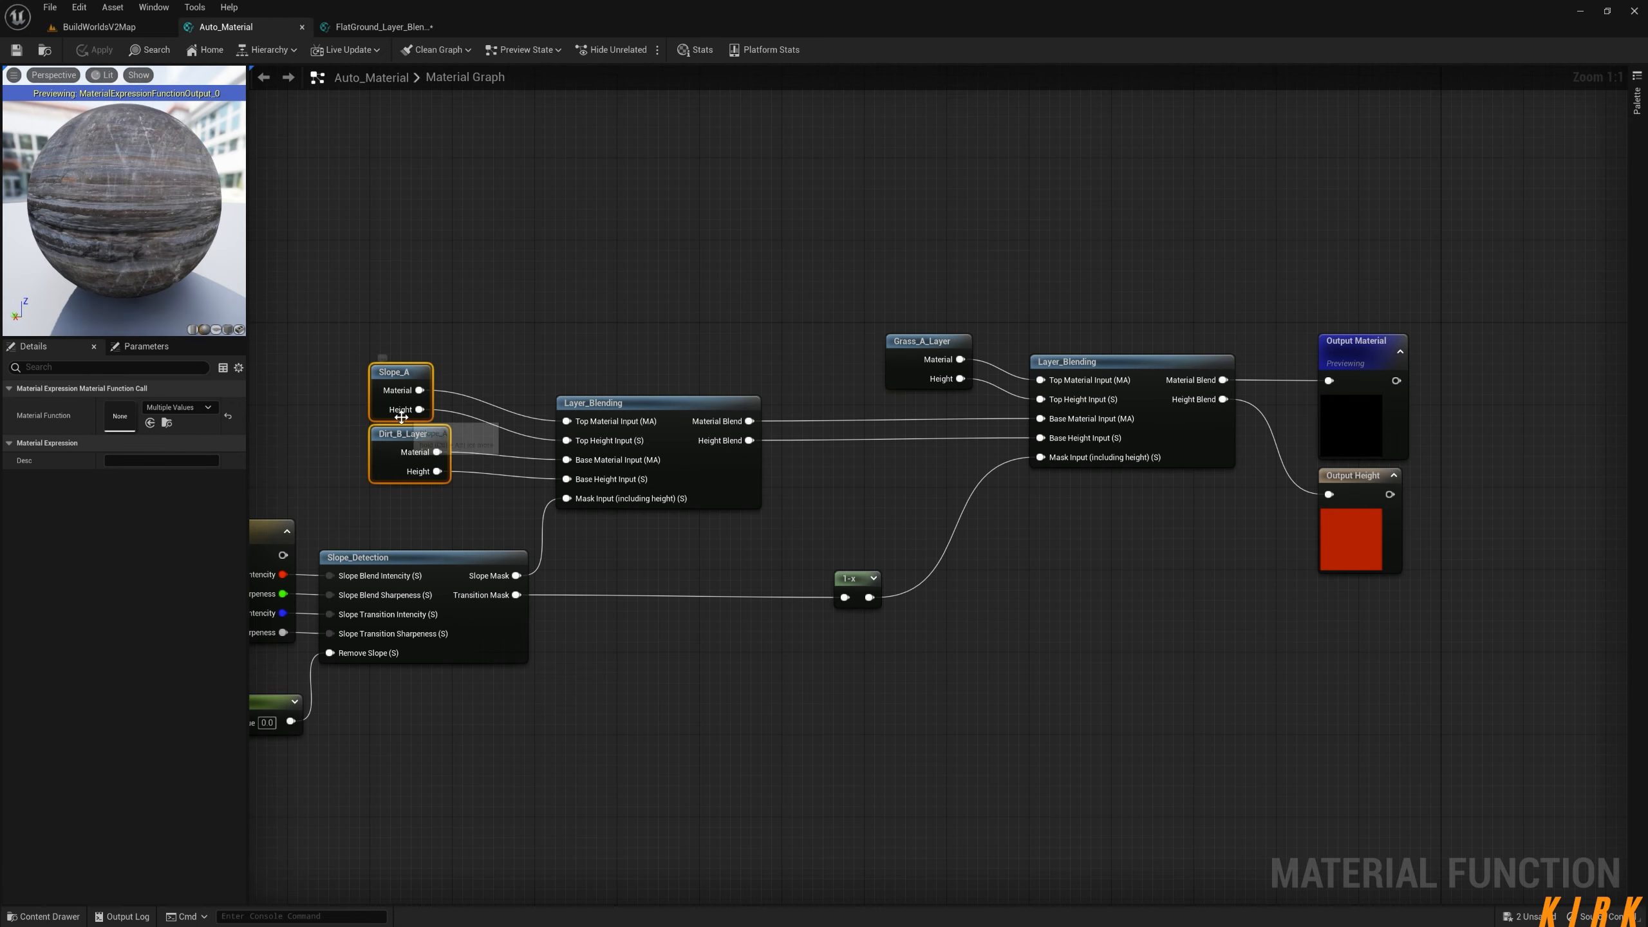
pyautogui.click(402, 27)
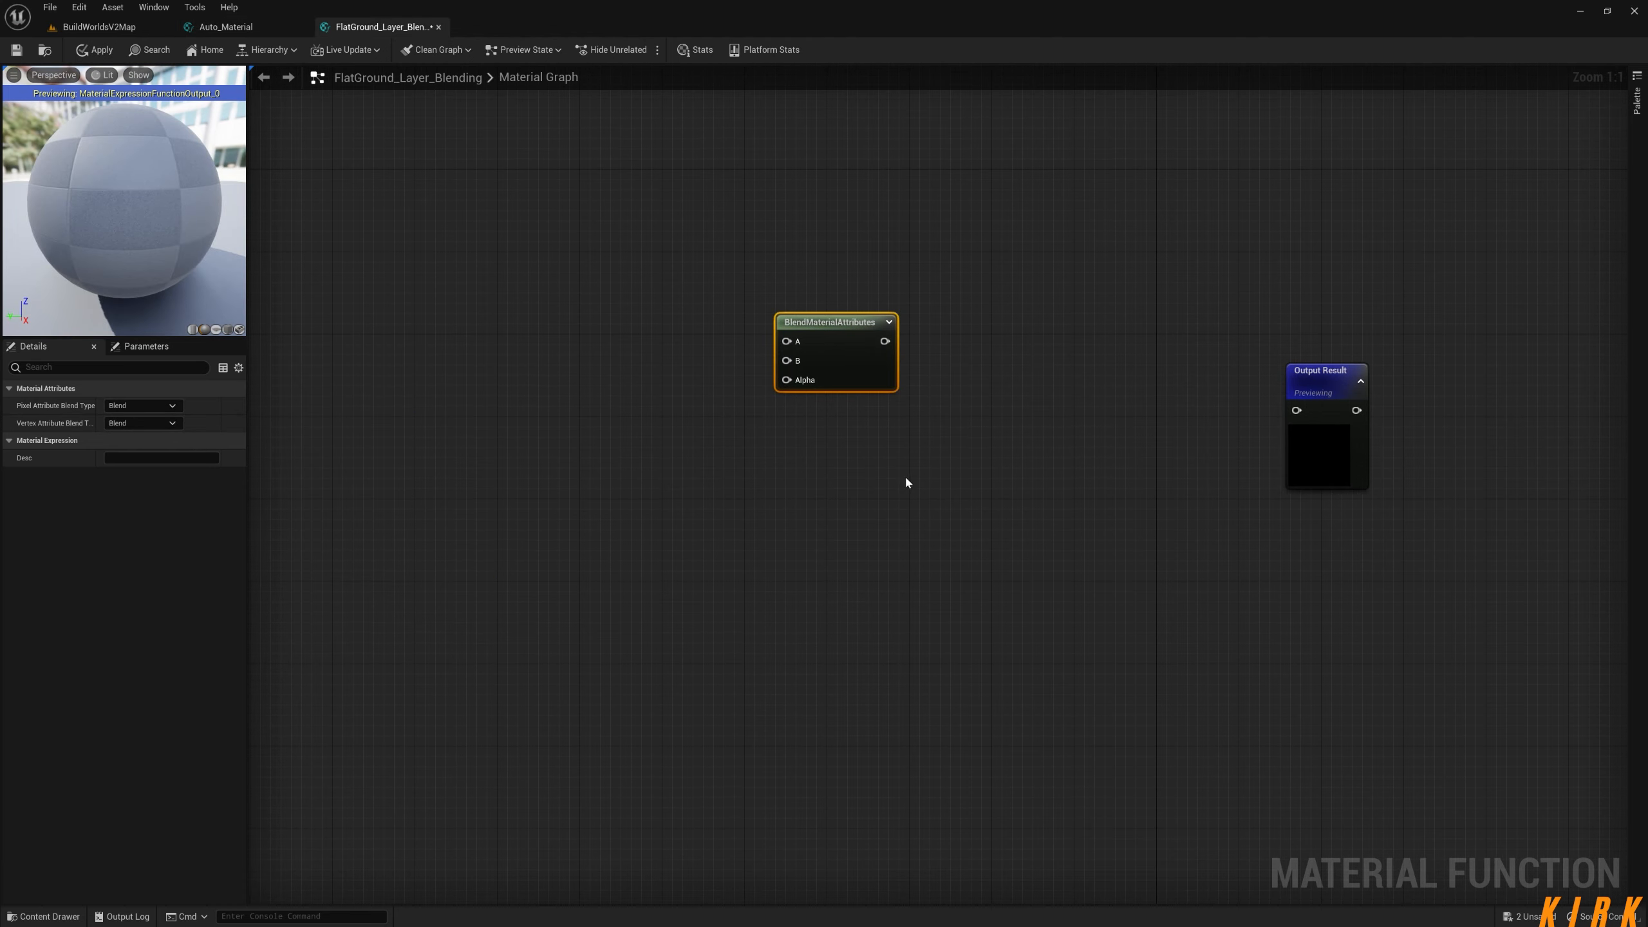
pyautogui.click(847, 500)
pyautogui.moveTo(882, 513); pyautogui.dragTo(810, 430)
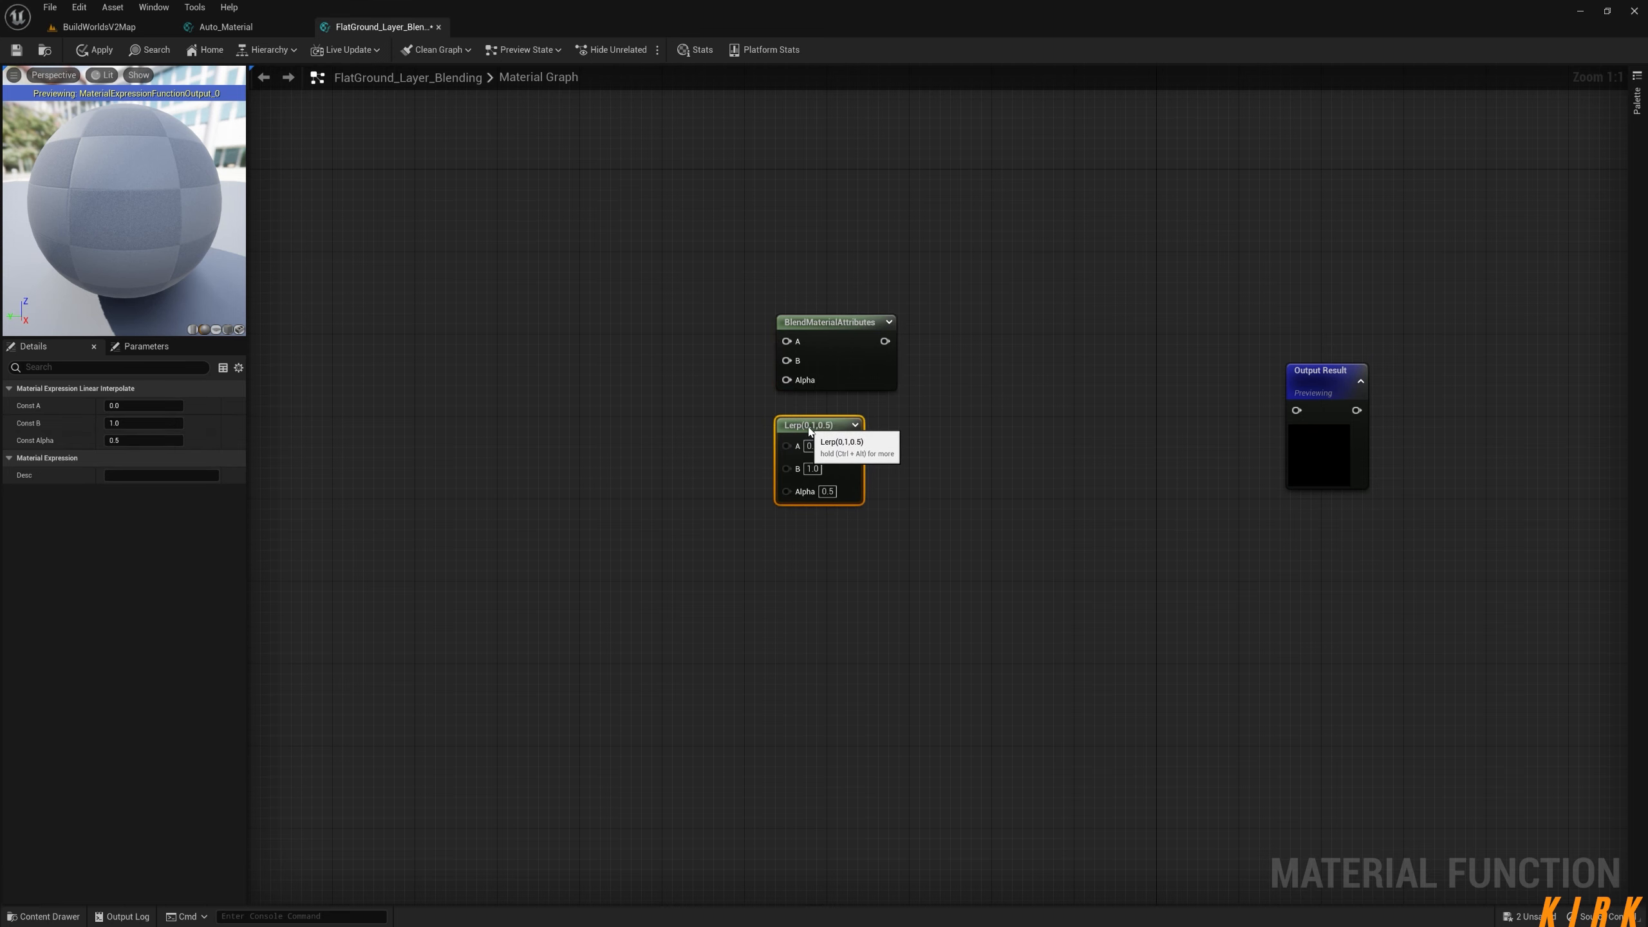
# Add a function input named Material A Input feeding the A input of BlendMaterialAttributes.
pyautogui.moveTo(630, 387); pyautogui.dragTo(827, 485, button='right')
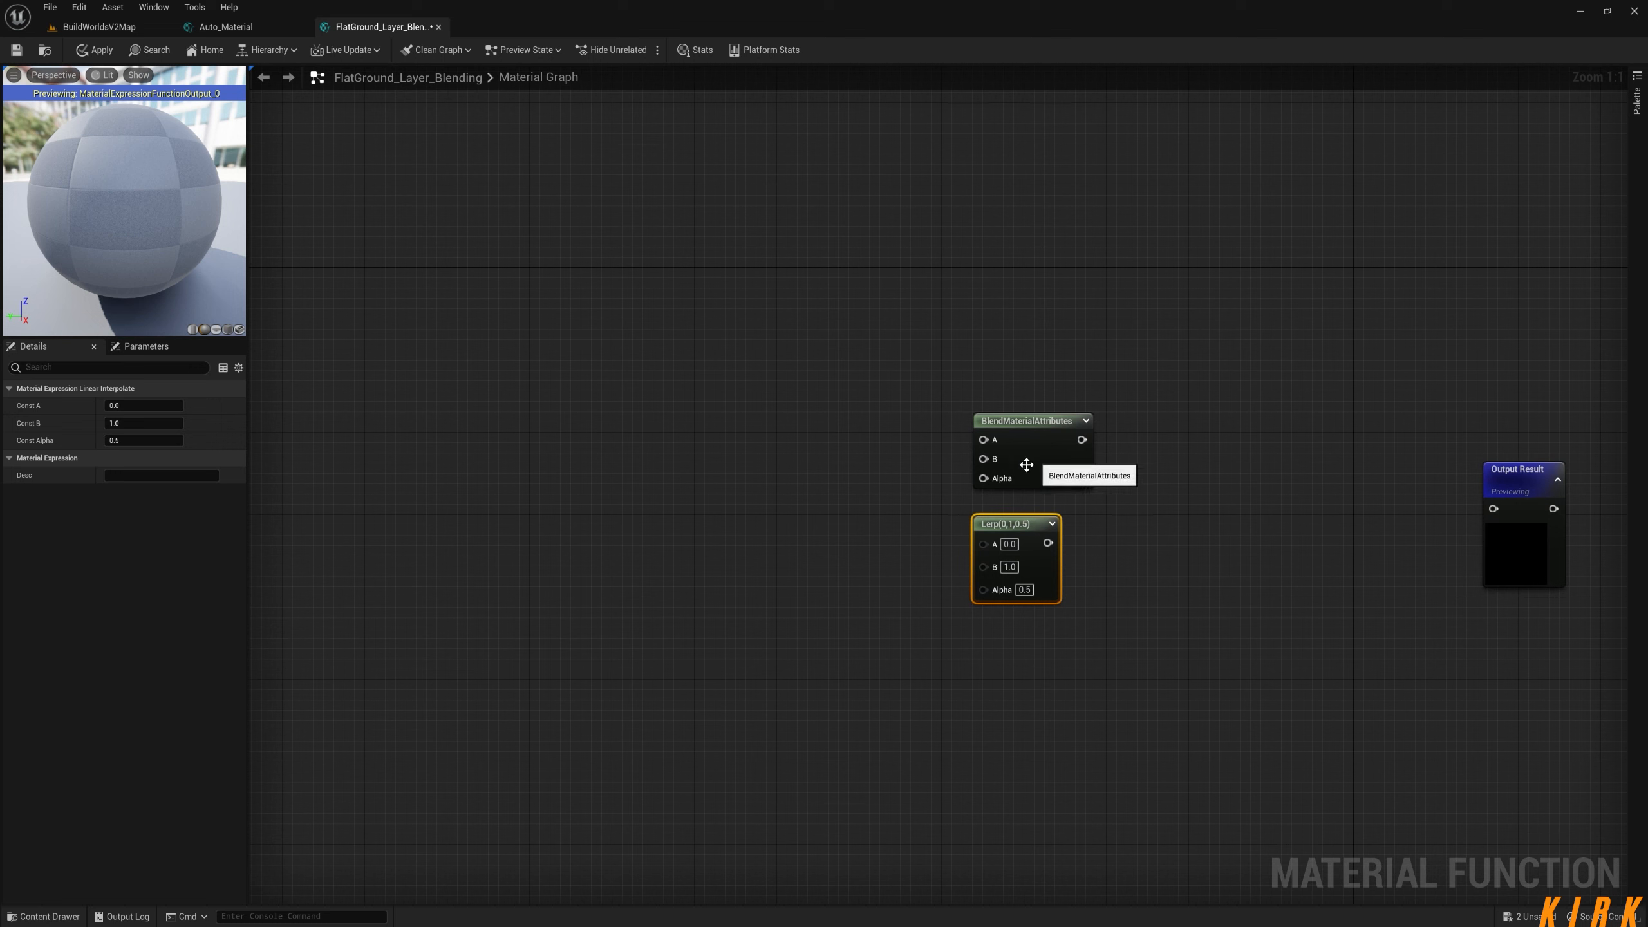
pyautogui.moveTo(984, 440); pyautogui.dragTo(674, 374)
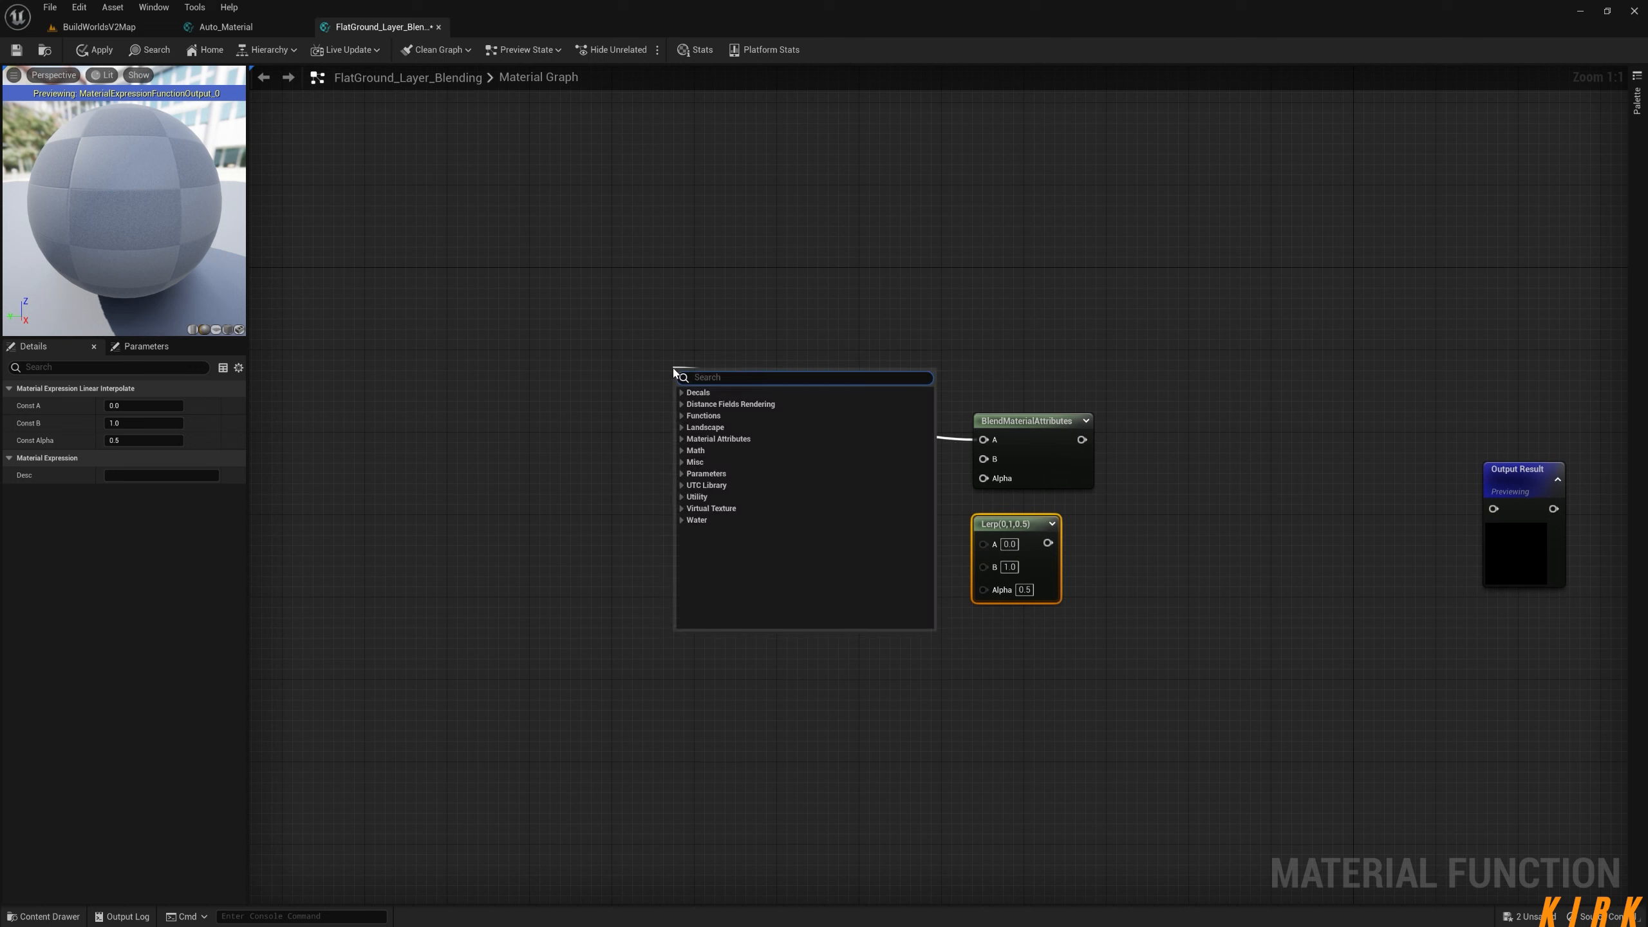
pyautogui.write('inpu')
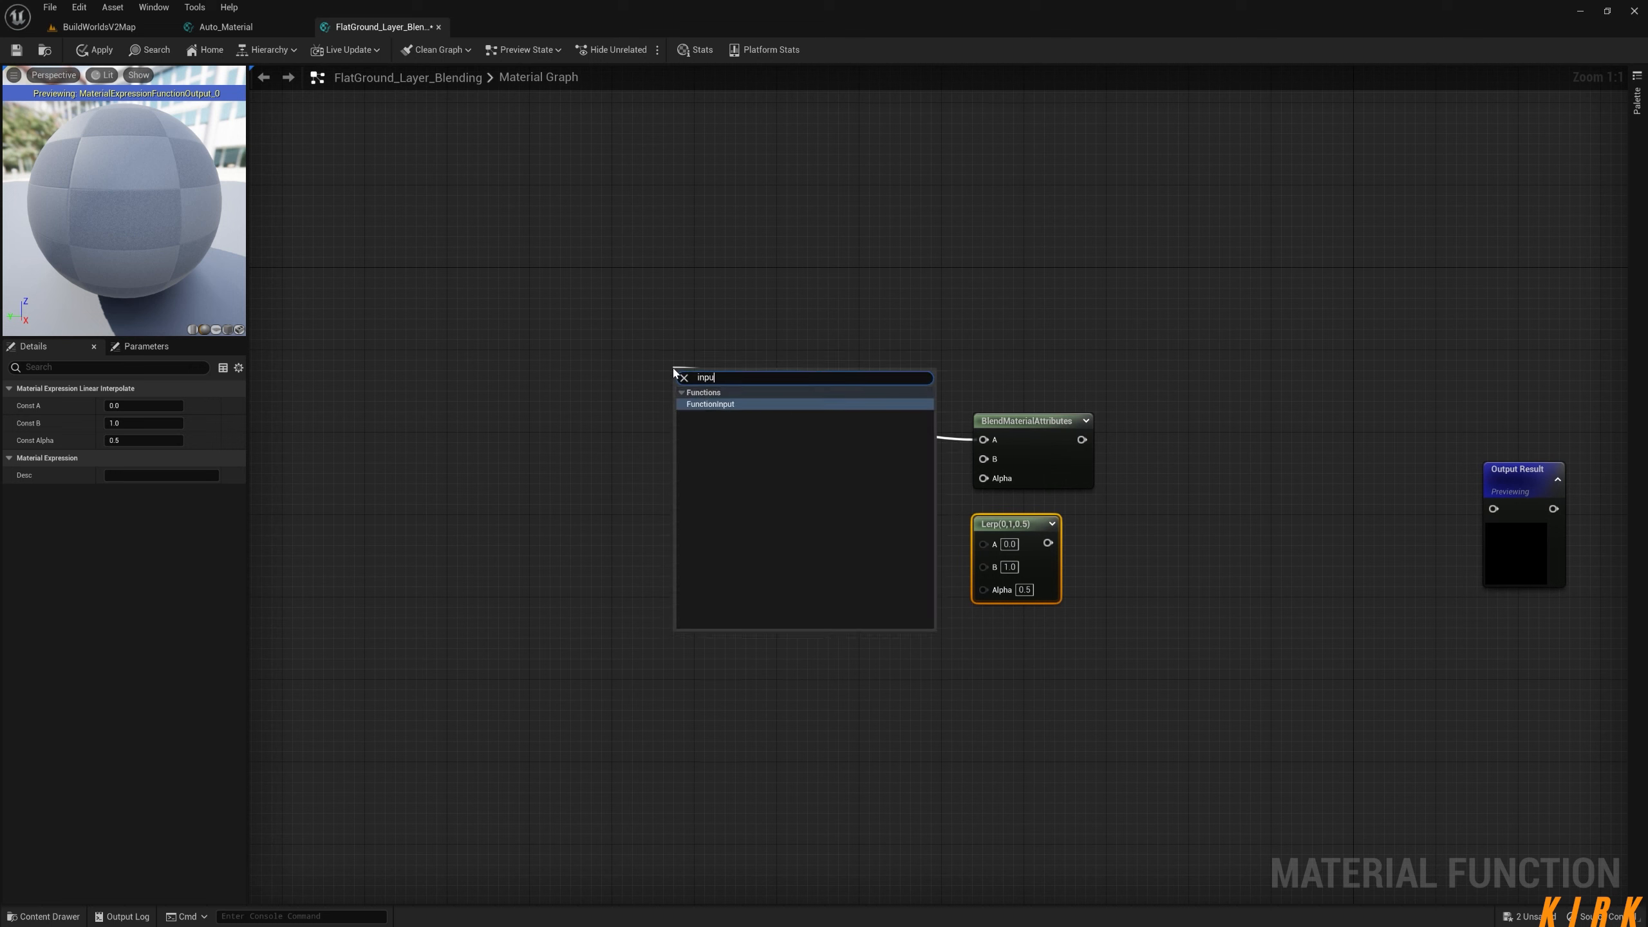
pyautogui.press('Return')
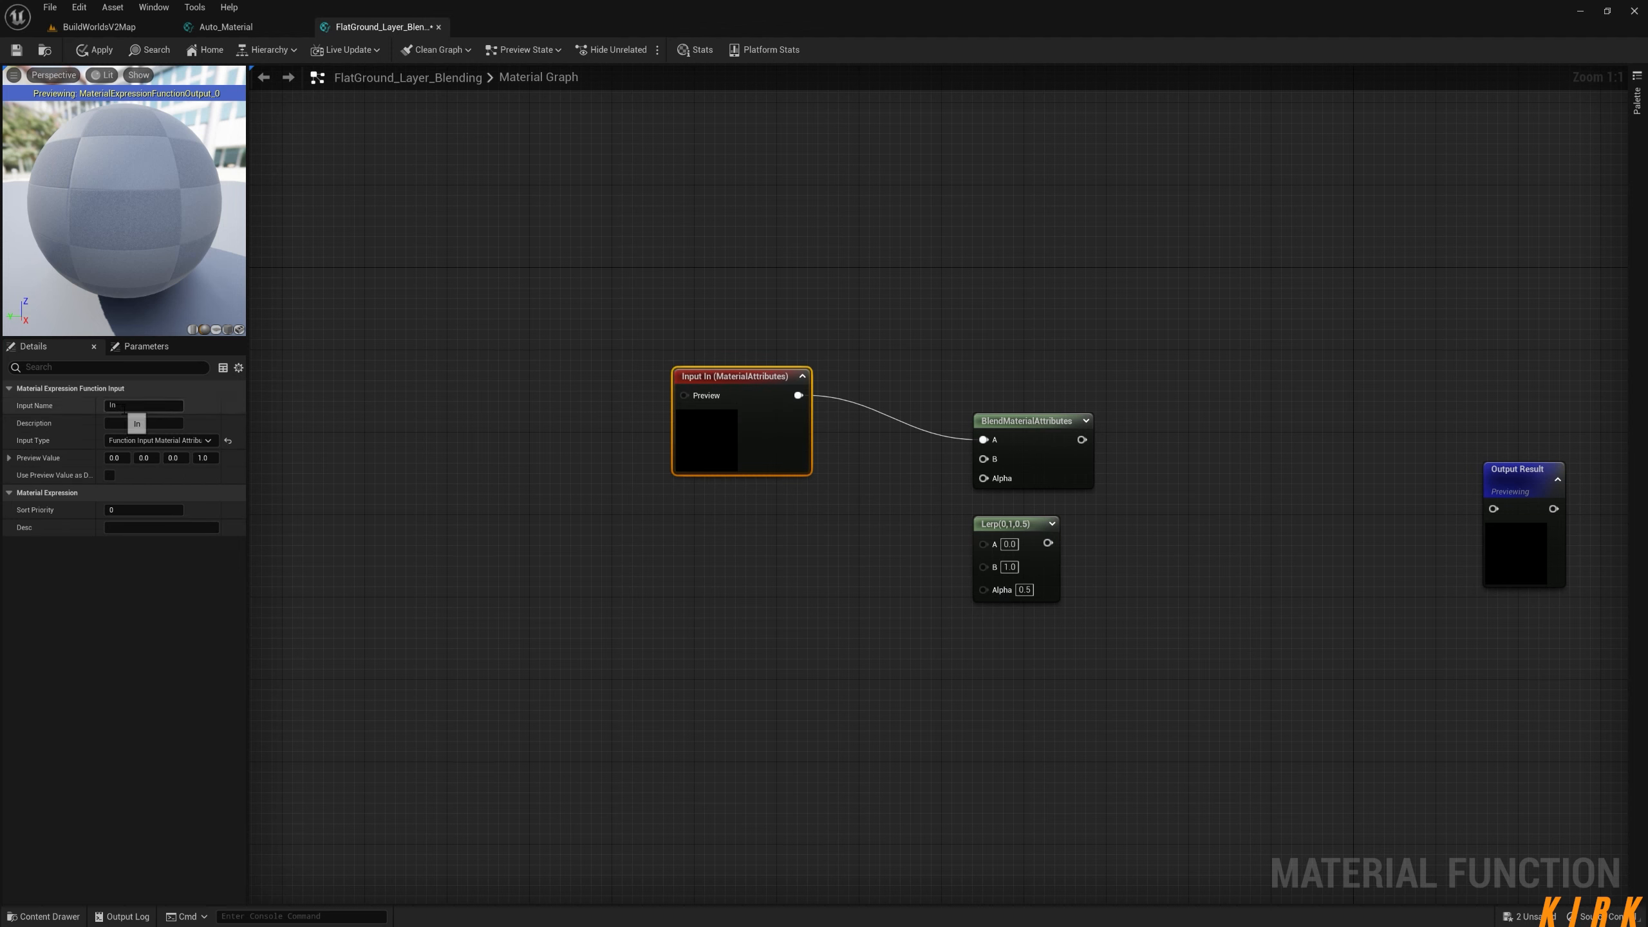
pyautogui.click(136, 405)
pyautogui.write('Material A Input')
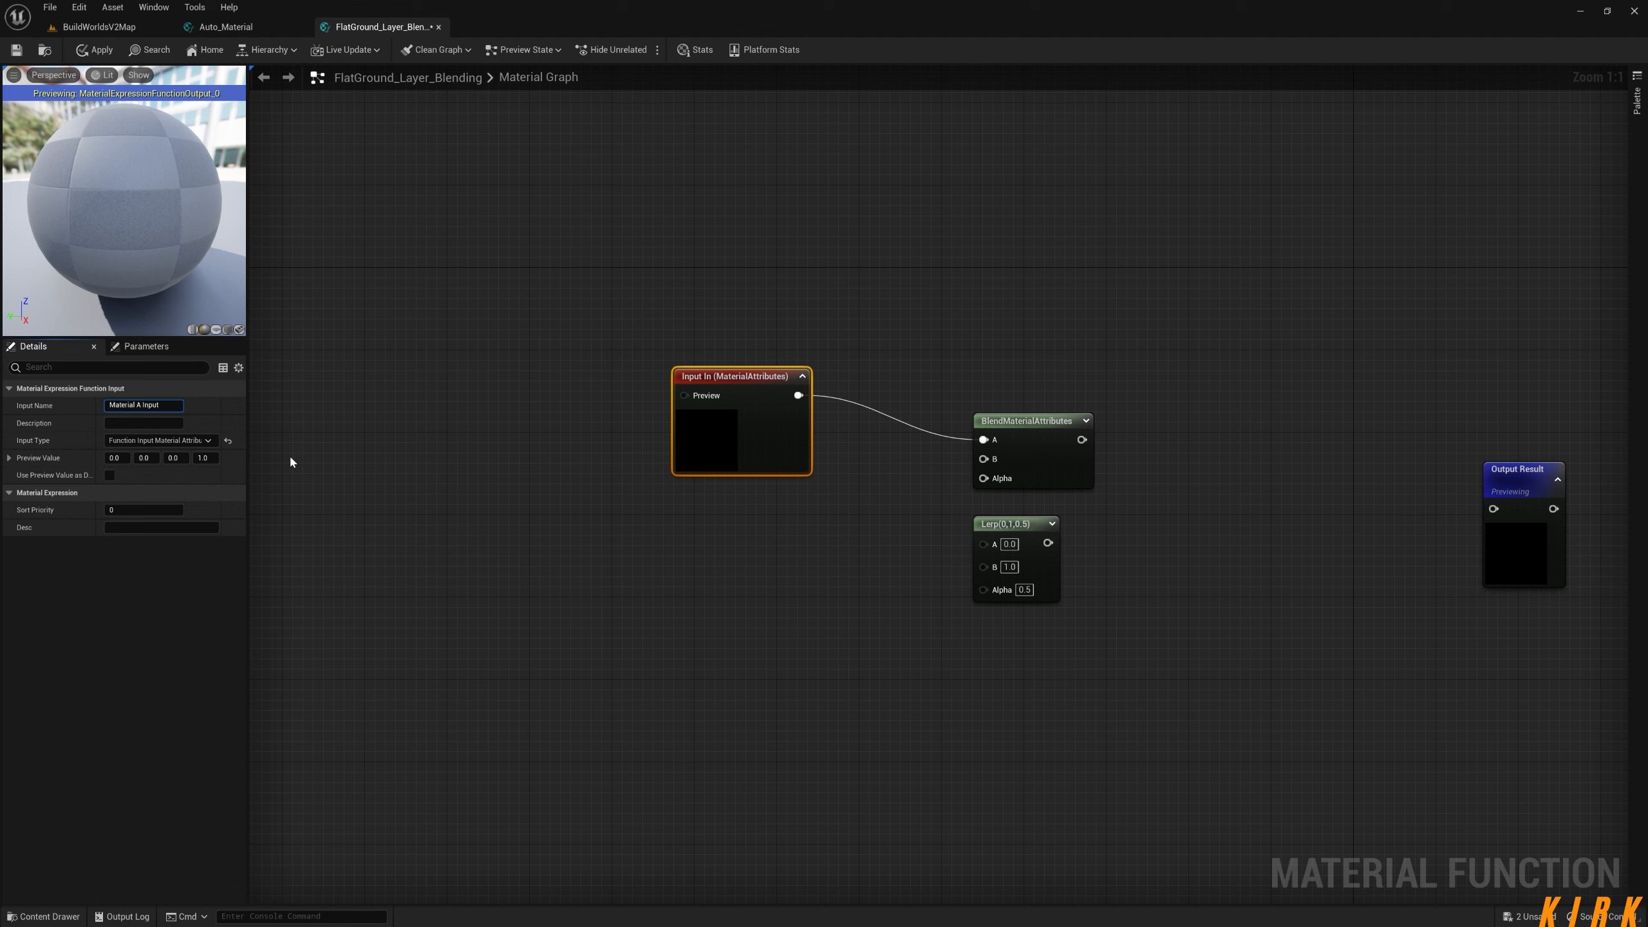
pyautogui.click(610, 492)
# Duplicate the Material A Input node, rename the copy Material B Input, and connect it to B of BlendMaterialAttributes.
pyautogui.moveTo(761, 457); pyautogui.dragTo(676, 487)
pyautogui.hotkey('ctrl', 'w')
pyautogui.click(168, 404)
pyautogui.click(168, 403)
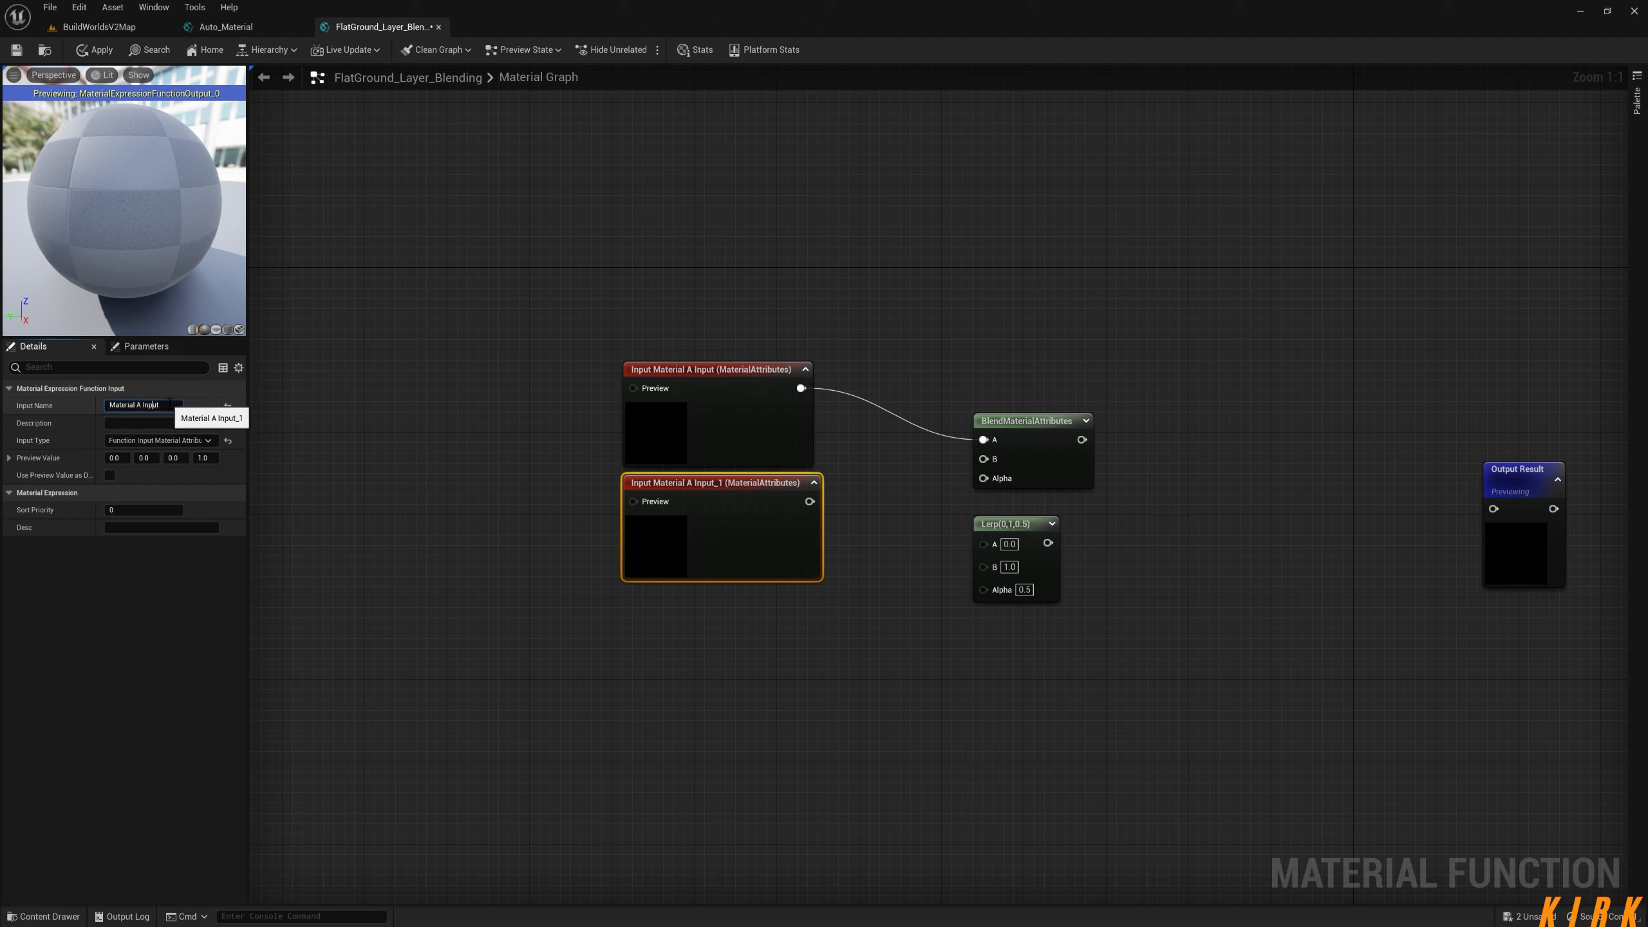
pyautogui.press('BackSpace')
pyautogui.write('B')
pyautogui.press('BackSpace')
pyautogui.click(386, 372)
pyautogui.moveTo(801, 501); pyautogui.dragTo(990, 473)
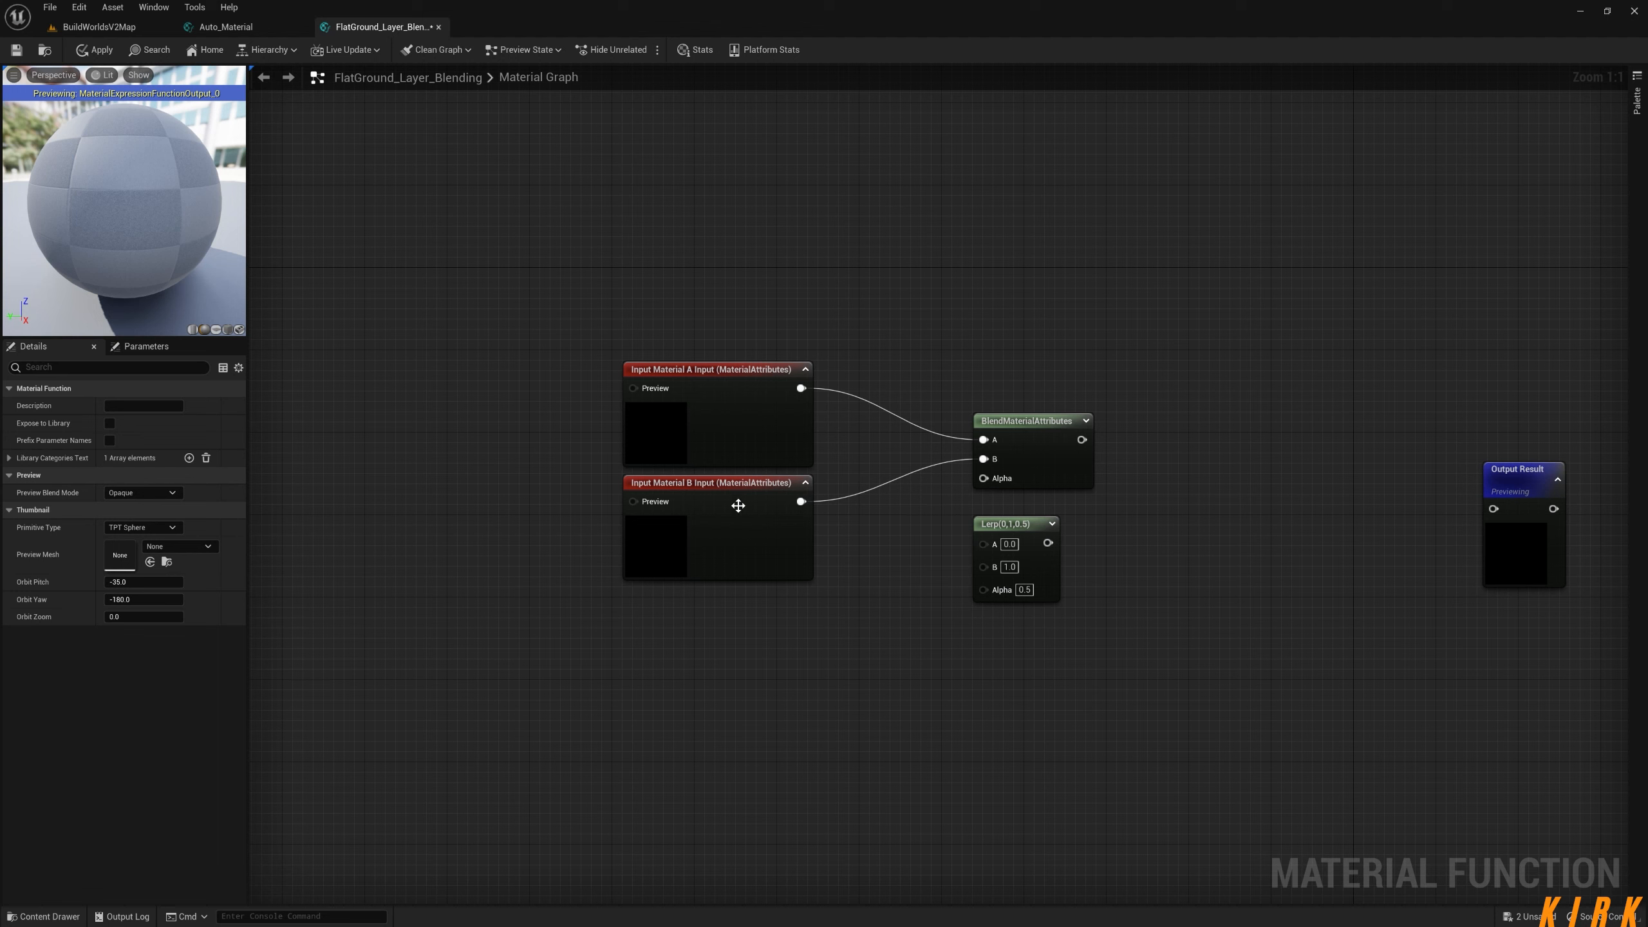
# Collapse the previews of both material input nodes and stack Material B Input directly below Material A Input.
pyautogui.click(805, 483)
pyautogui.click(776, 422)
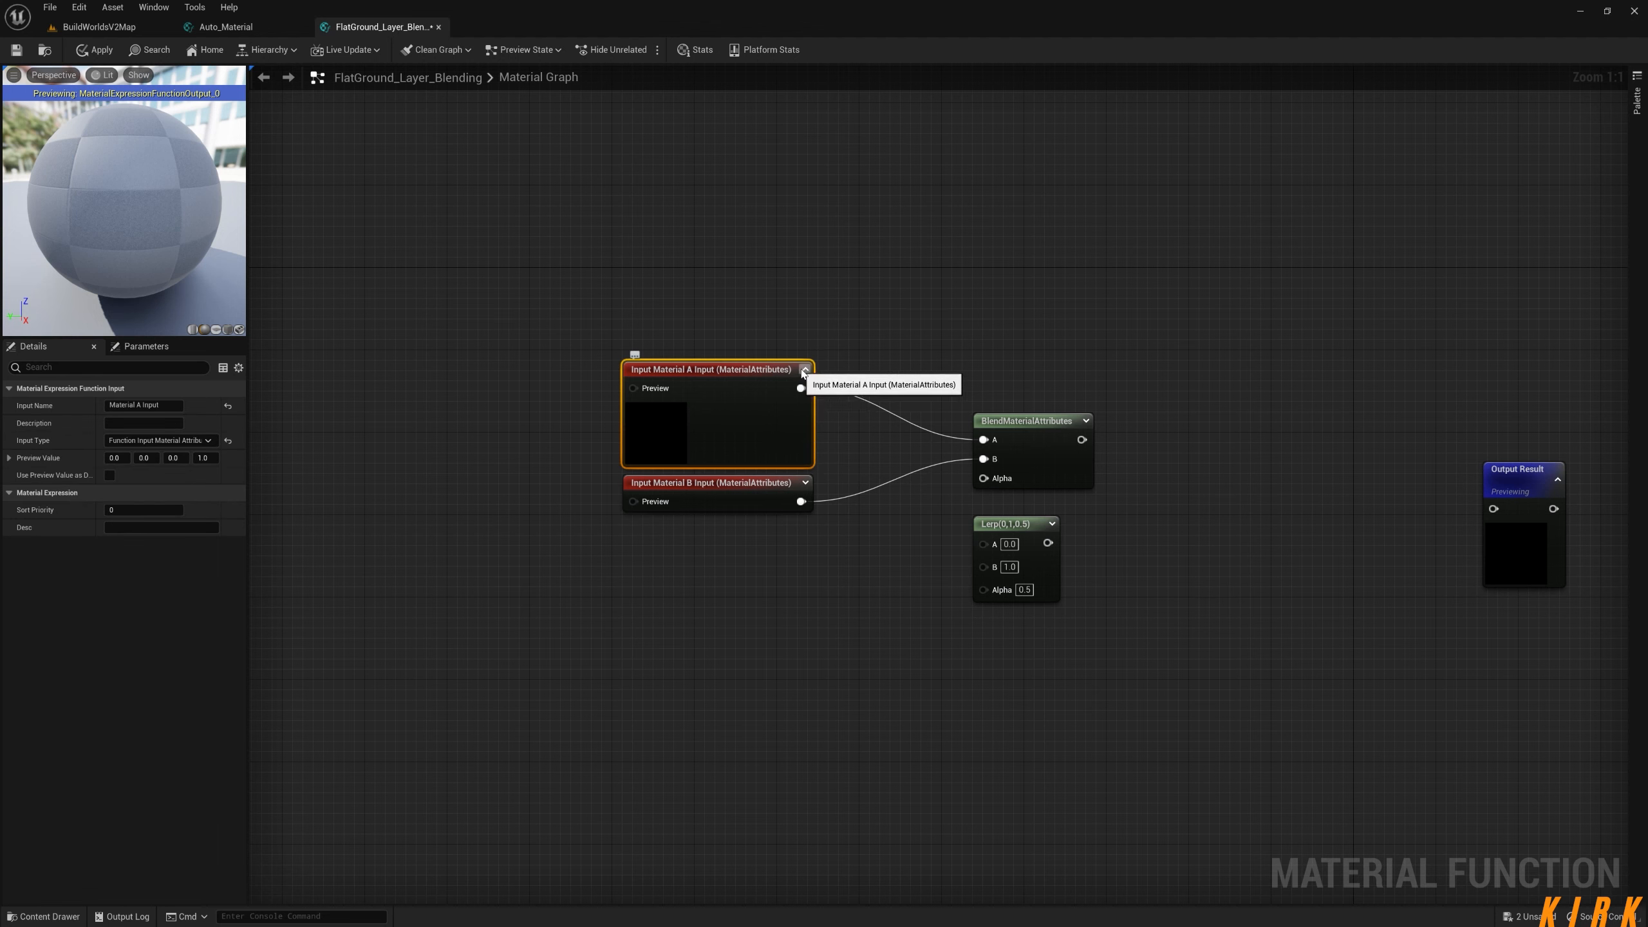
pyautogui.click(805, 369)
pyautogui.moveTo(754, 484); pyautogui.dragTo(754, 413)
pyautogui.click(791, 501)
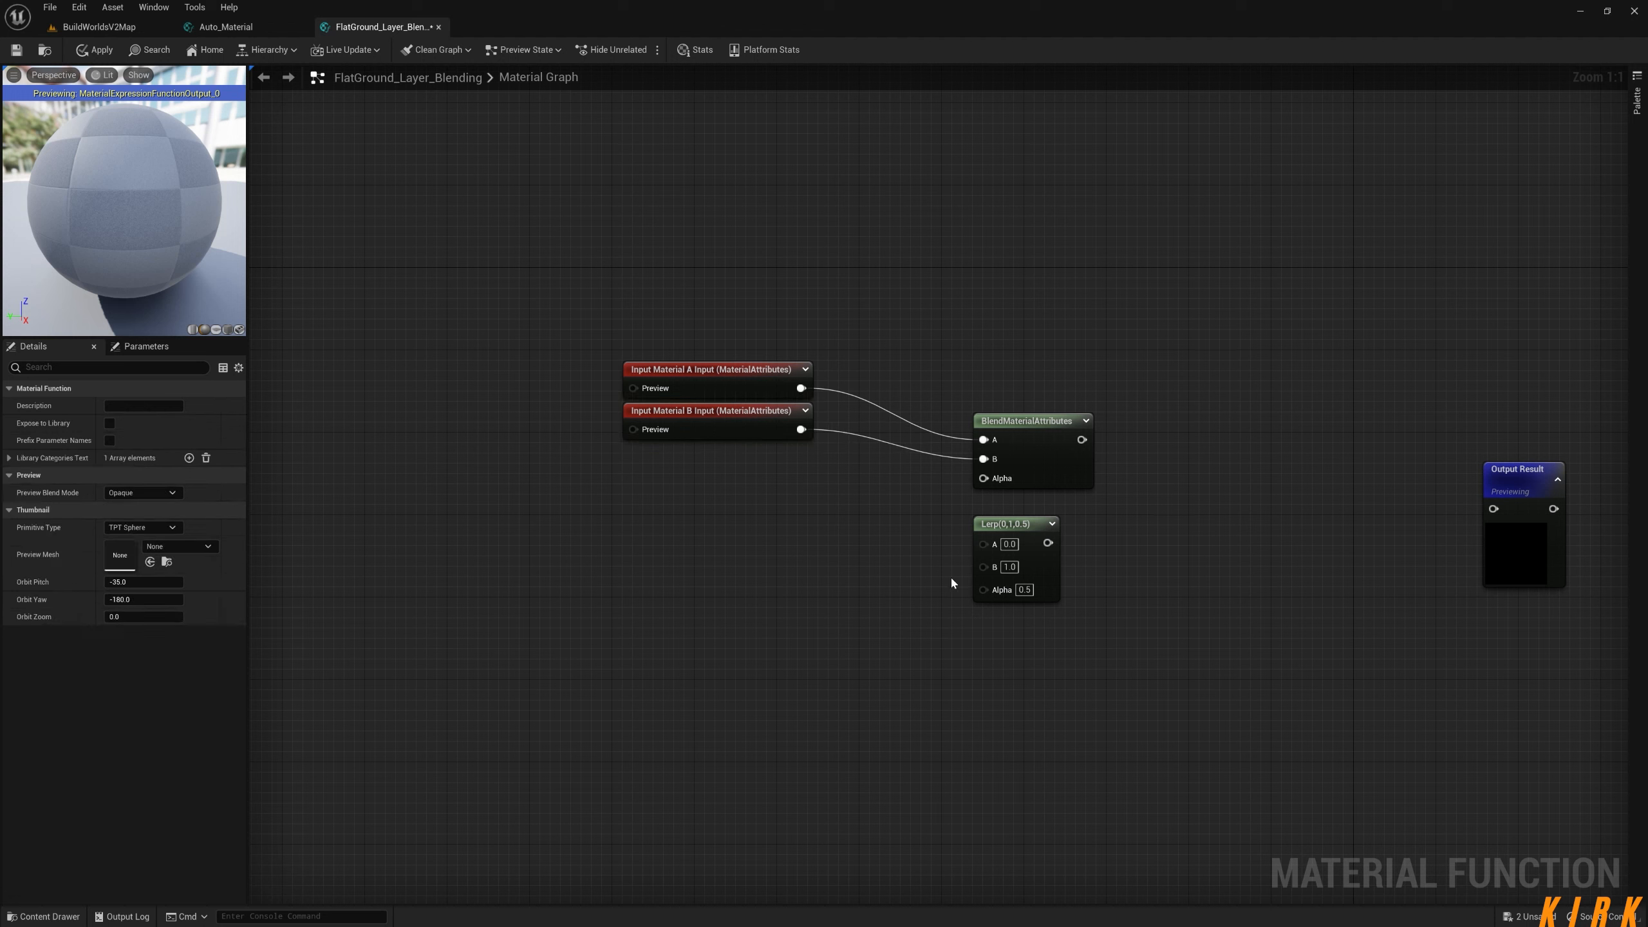
# Add a function input feeding the Lerp's A input, set its type to Function Input Vector 3, and name it Height.
pyautogui.moveTo(983, 544); pyautogui.dragTo(726, 515)
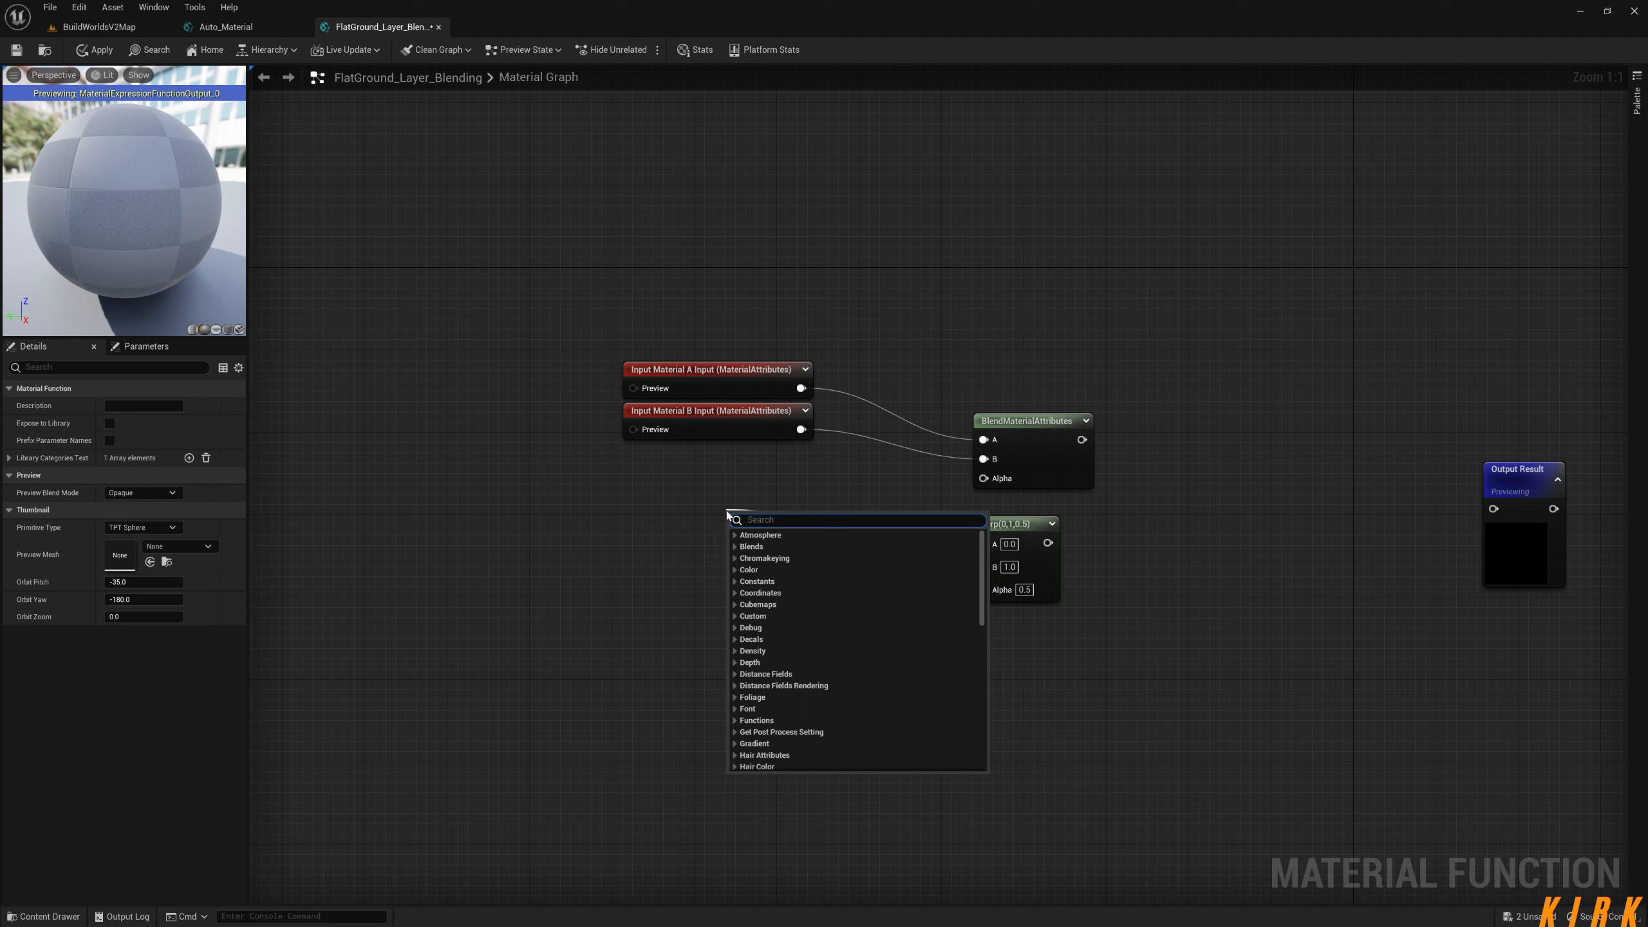
pyautogui.write('in')
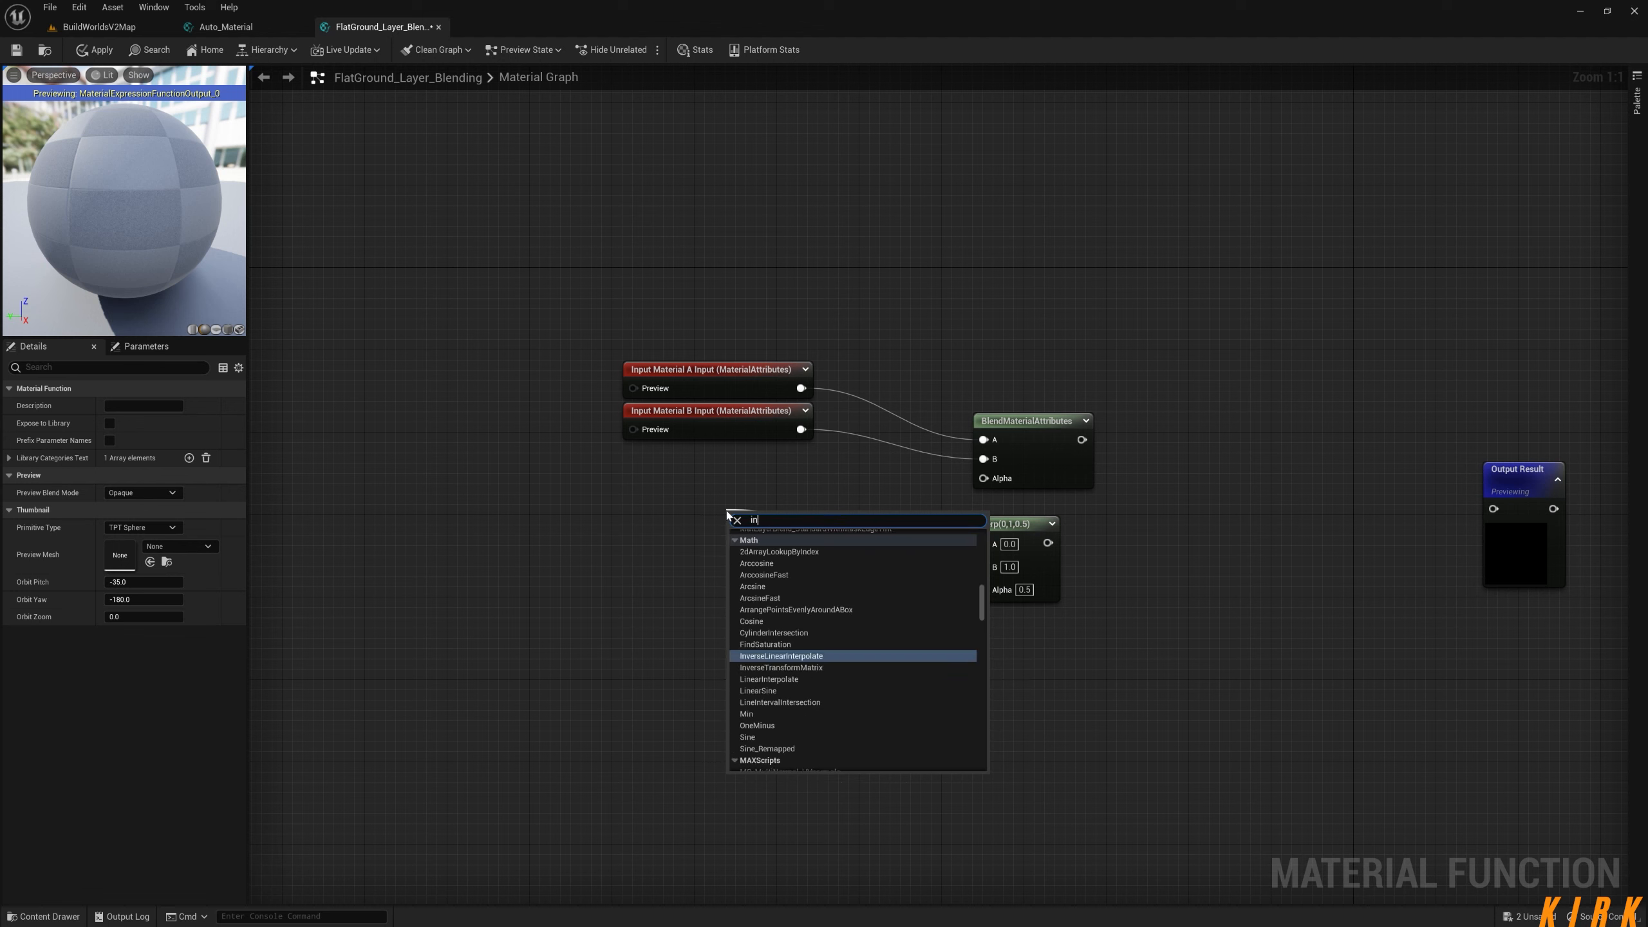
pyautogui.write('p')
pyautogui.press('Return')
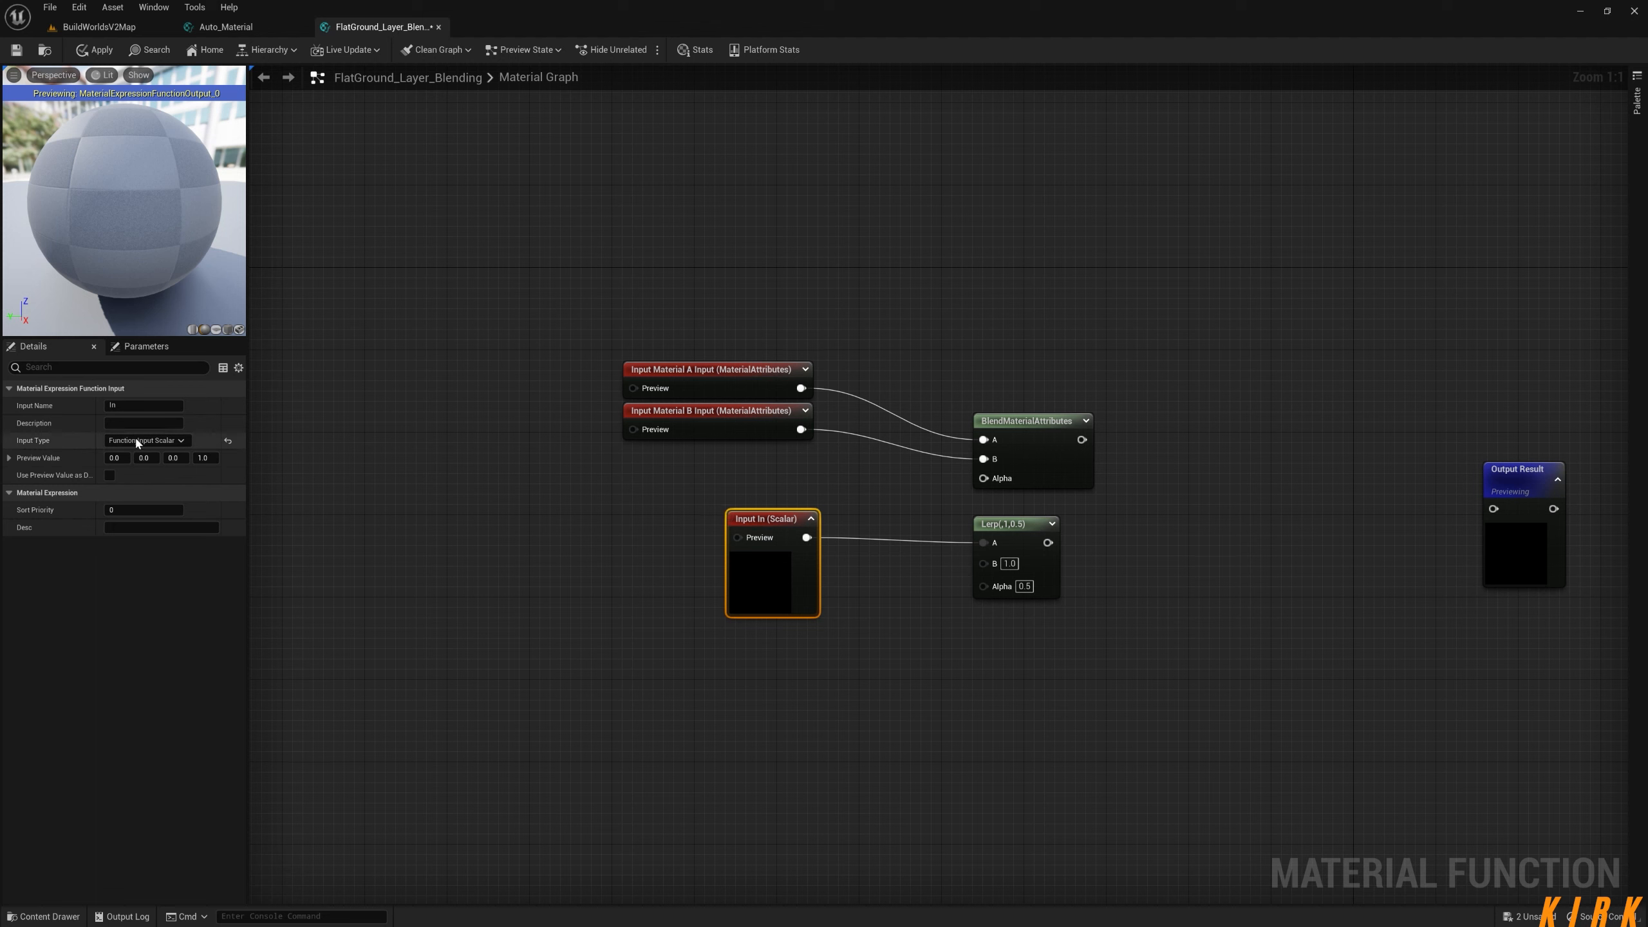
pyautogui.click(176, 443)
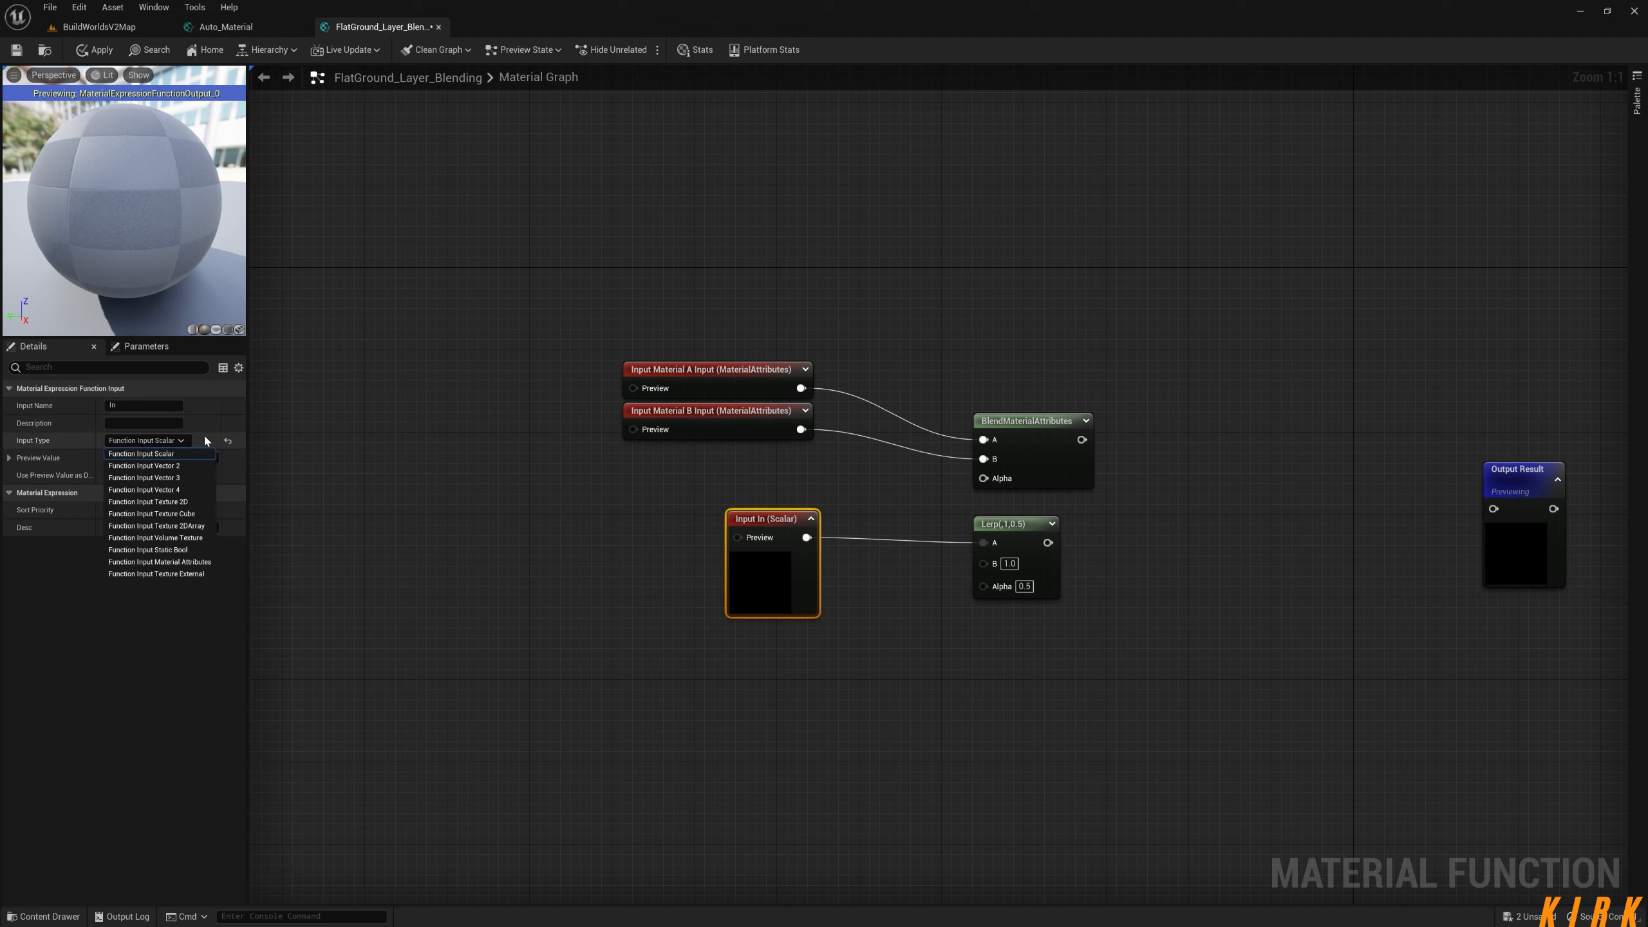
pyautogui.click(135, 482)
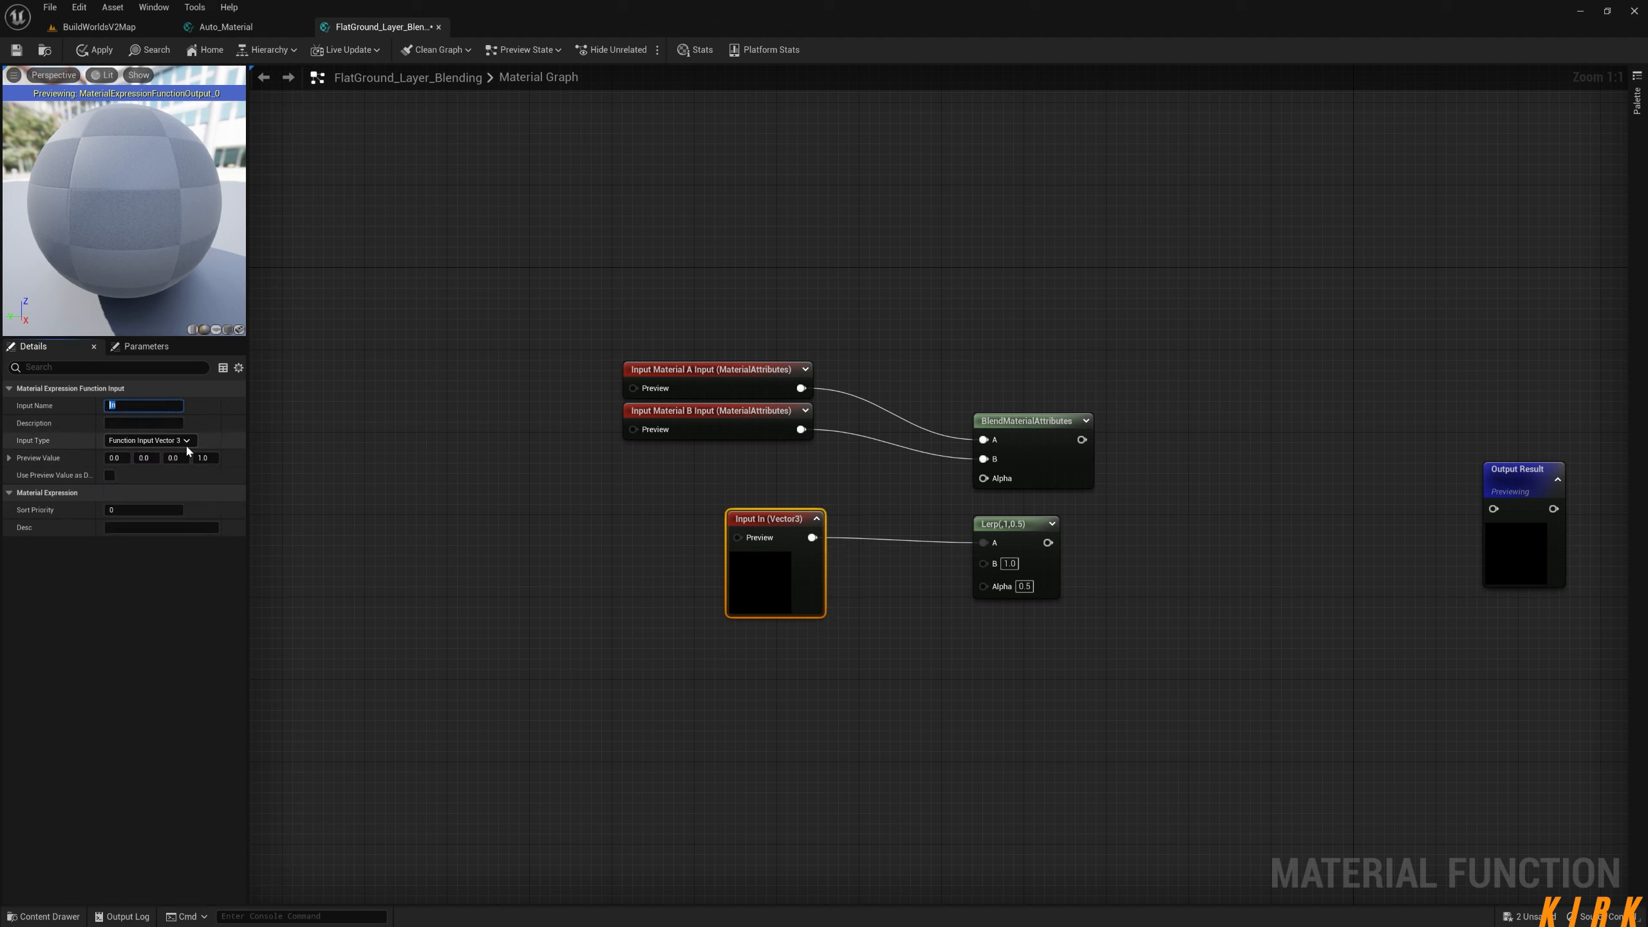
pyautogui.write('Height')
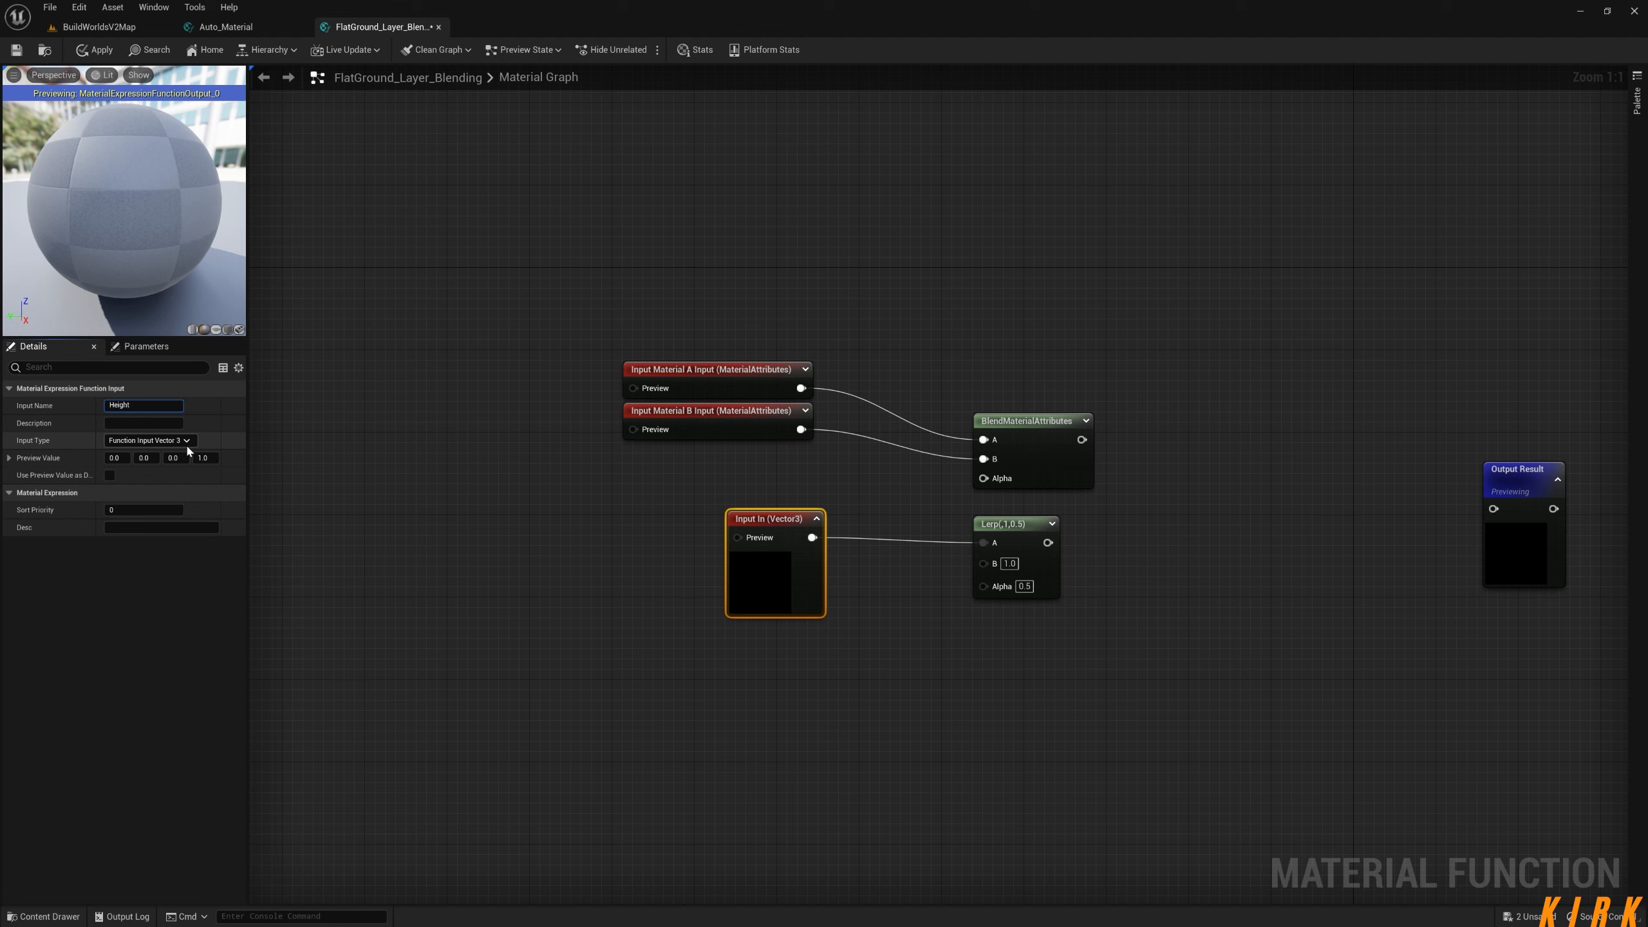
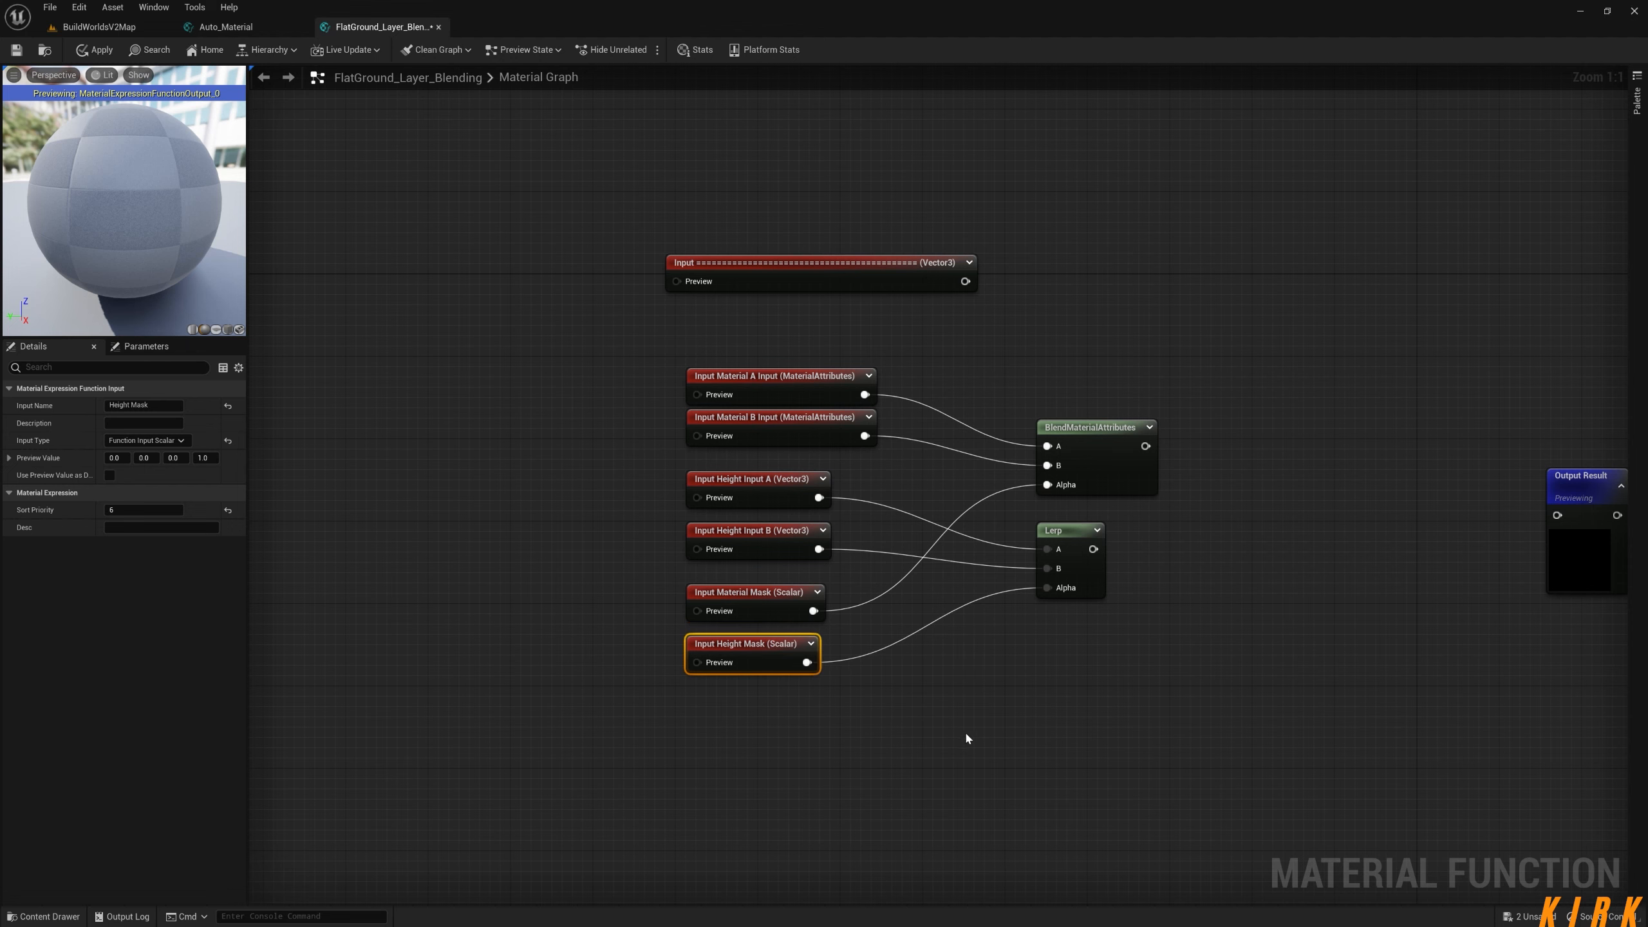
# Rename the function's Output Result node as Material.
pyautogui.moveTo(1235, 623); pyautogui.dragTo(859, 597, button='right')
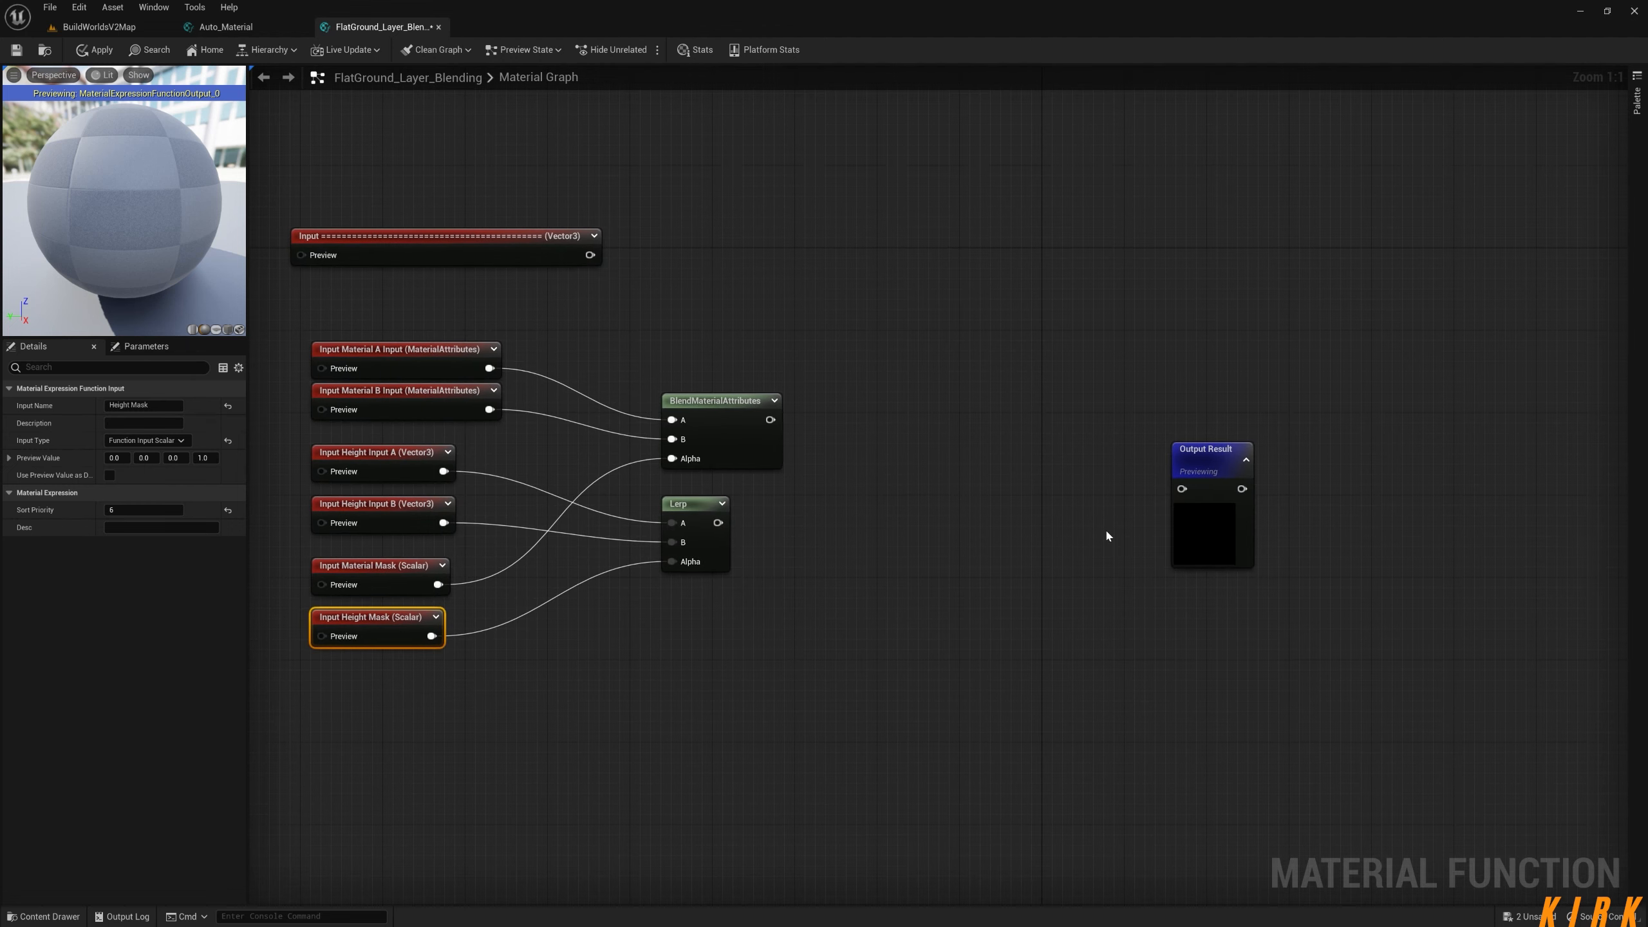
pyautogui.click(1223, 450)
pyautogui.click(144, 407)
pyautogui.moveTo(146, 407); pyautogui.dragTo(46, 422)
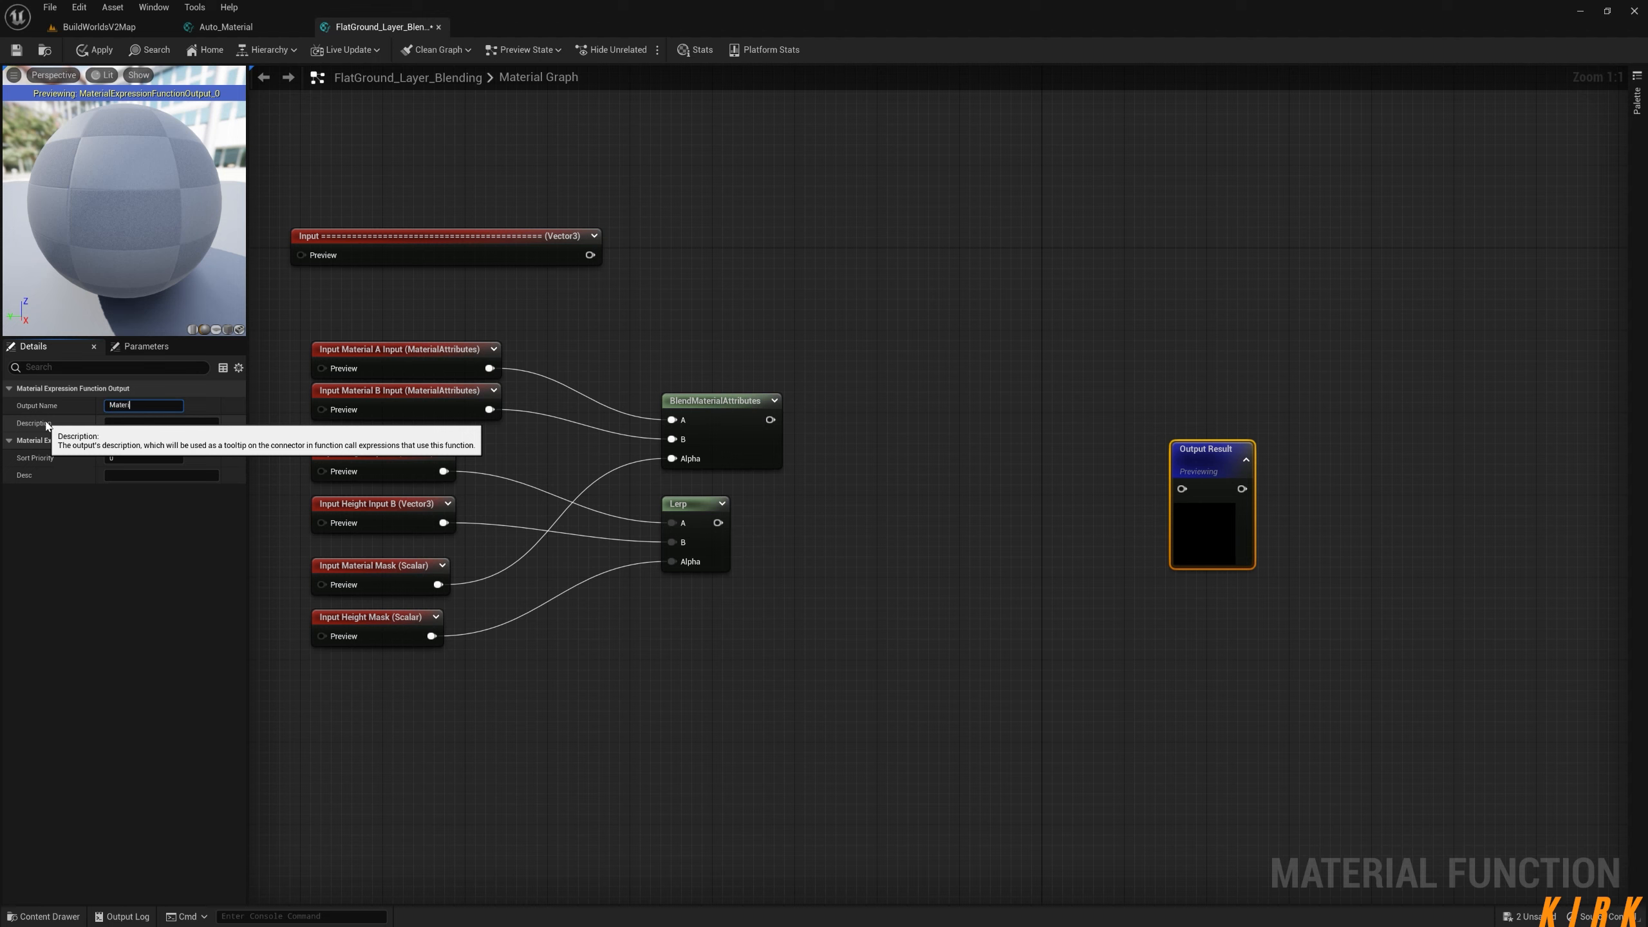
pyautogui.write('Material')
pyautogui.press('Return')
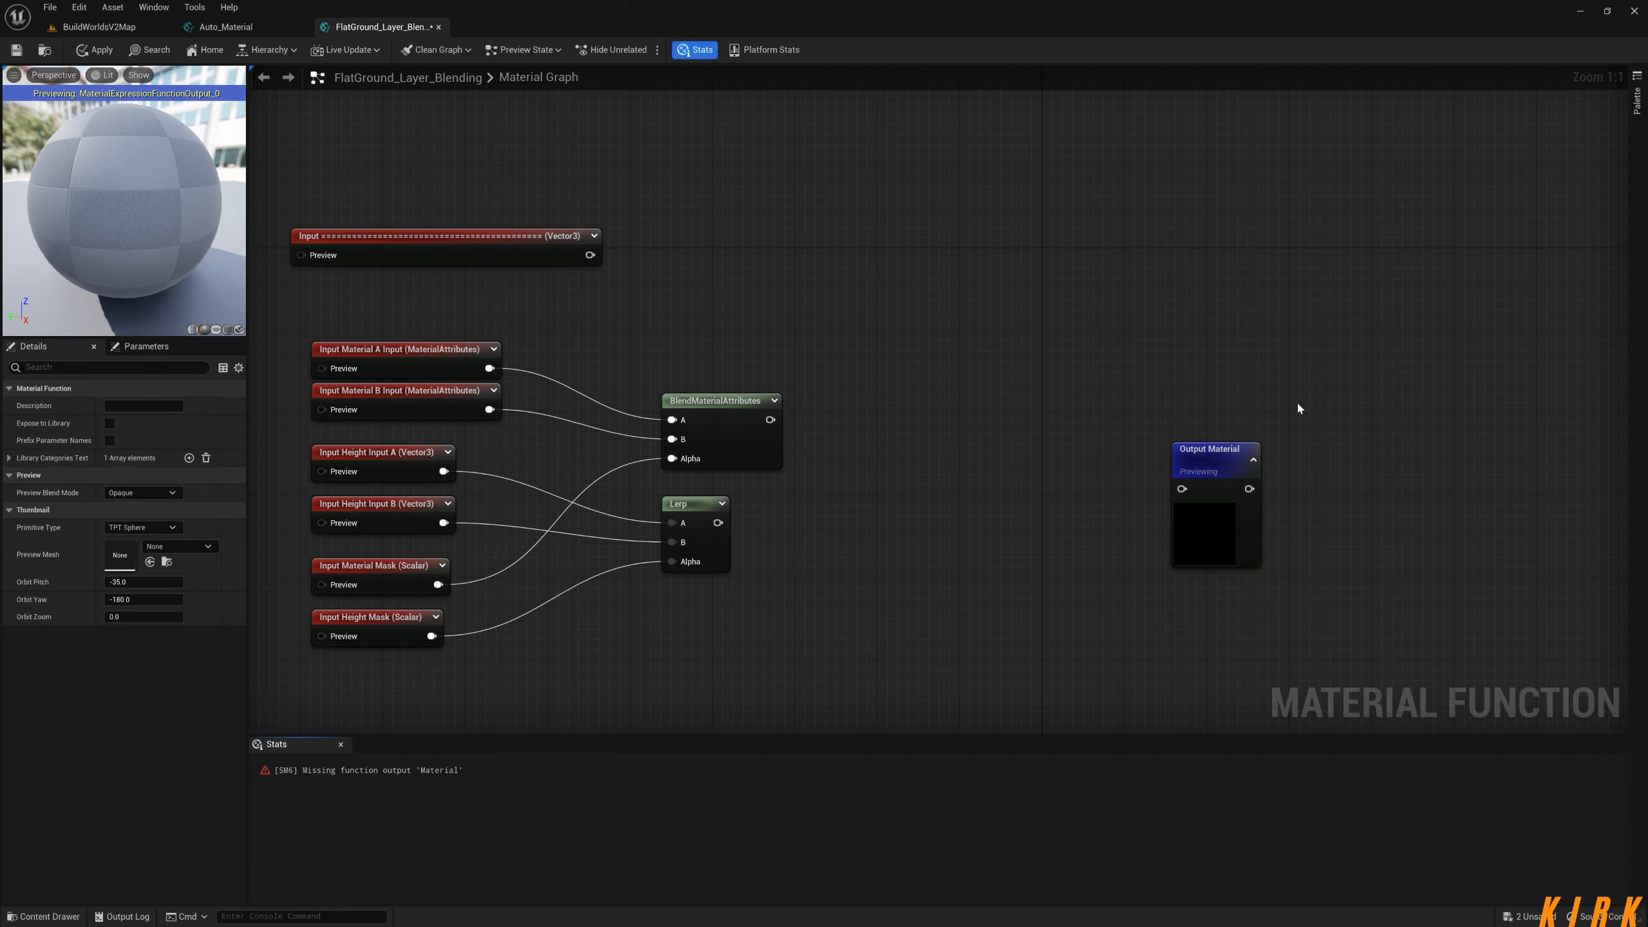
# Duplicate the Material output node, name the copy Height, and set its sort priority to 1.
pyautogui.hotkey('ctrl', 'w')
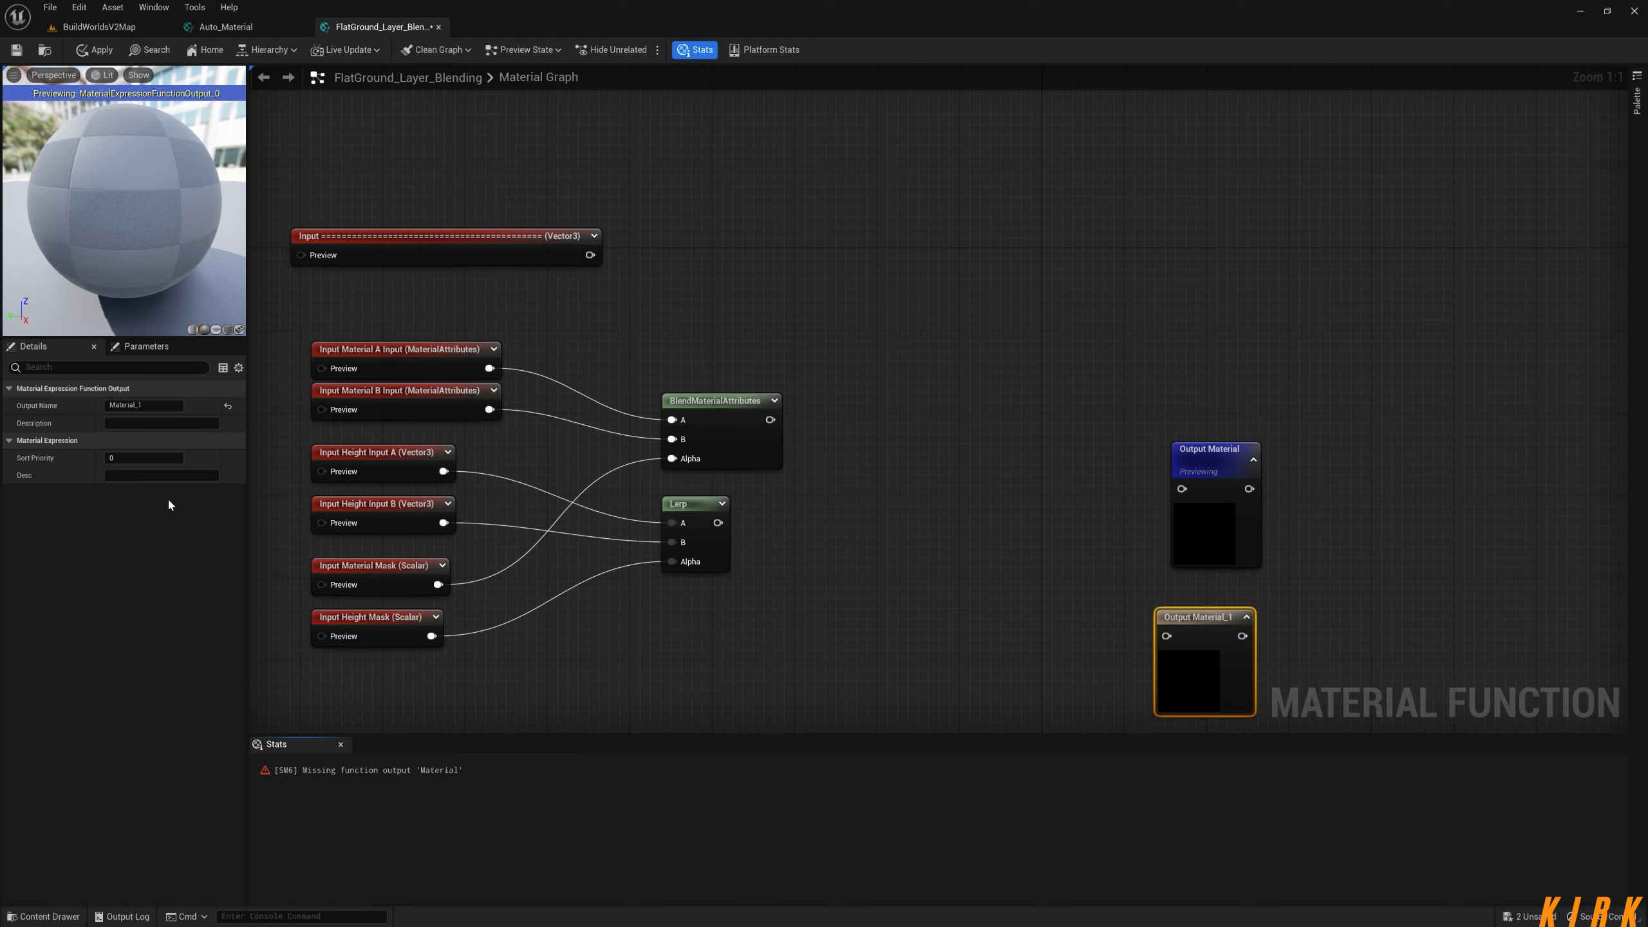
pyautogui.click(150, 407)
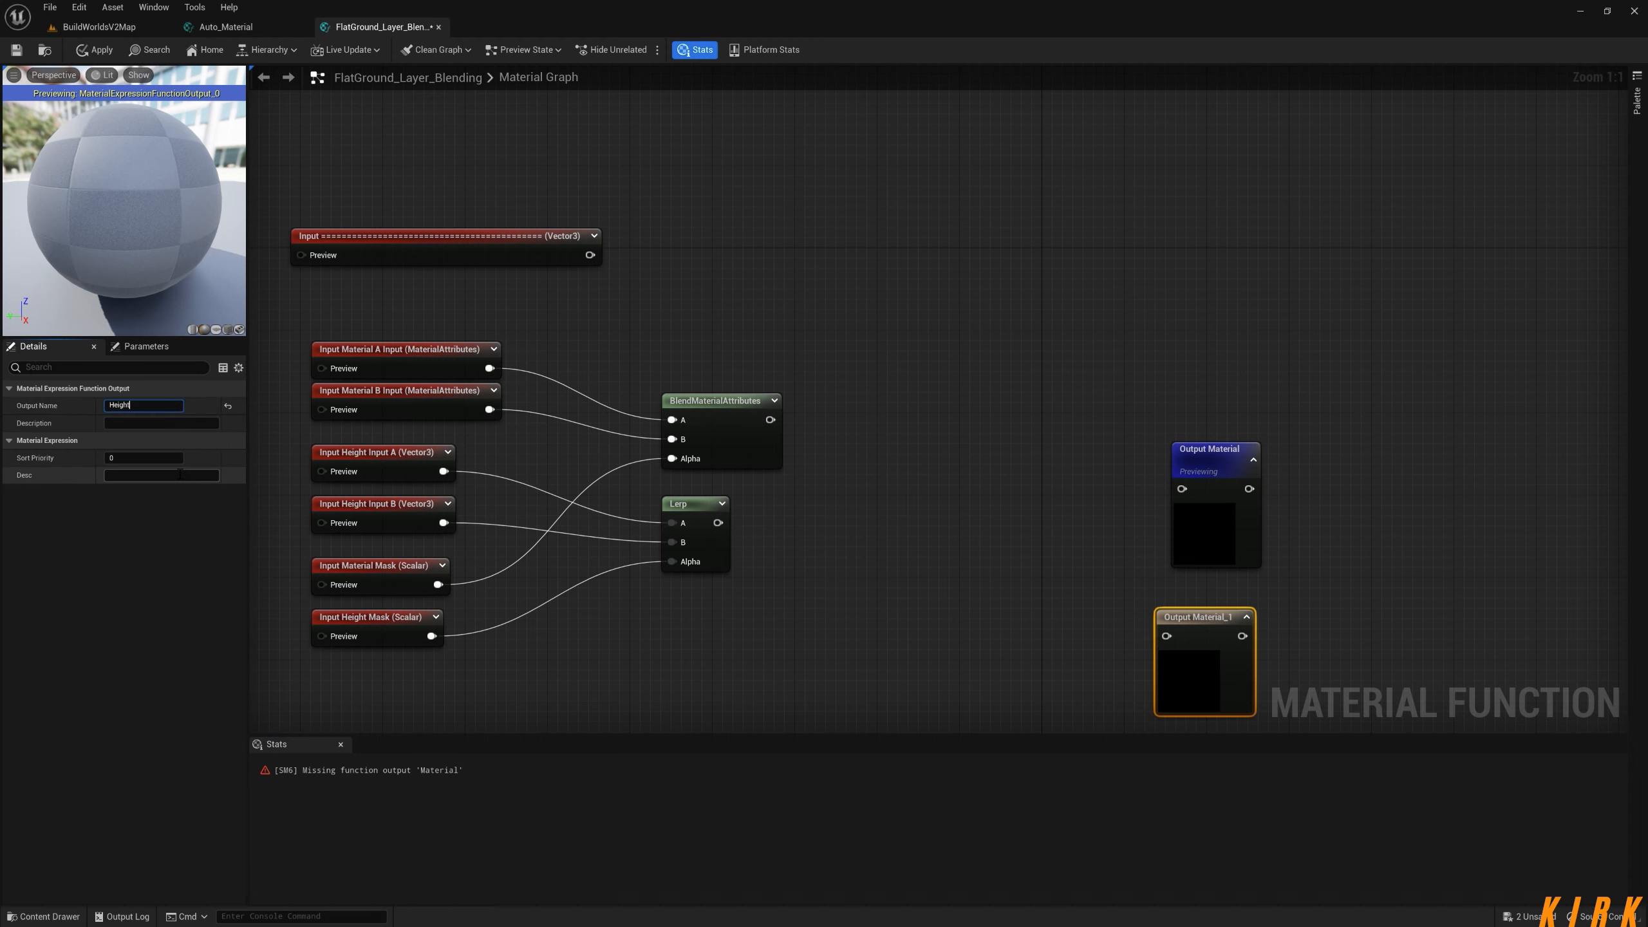
pyautogui.write('Height')
pyautogui.press('Return')
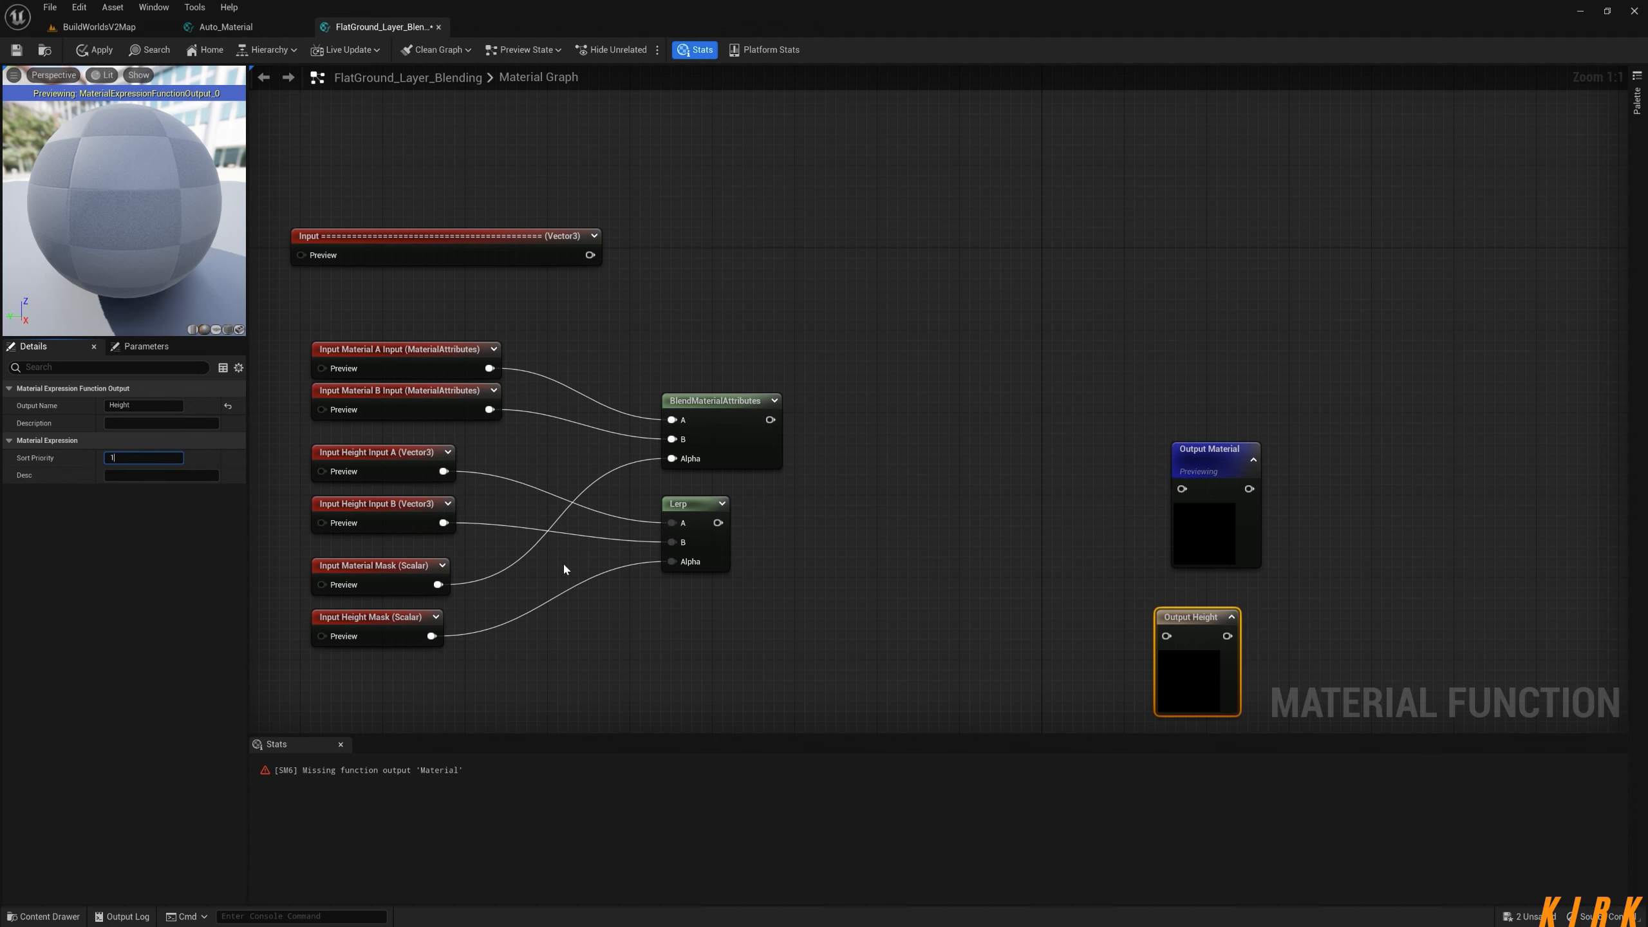
pyautogui.click(1105, 614)
# Connect BlendMaterialAttributes to Output Material and Lerp to Output Height, placing the collapsed output nodes close beside them.
pyautogui.moveTo(1181, 489); pyautogui.dragTo(769, 419)
pyautogui.moveTo(718, 522); pyautogui.dragTo(1222, 585)
pyautogui.click(1253, 463)
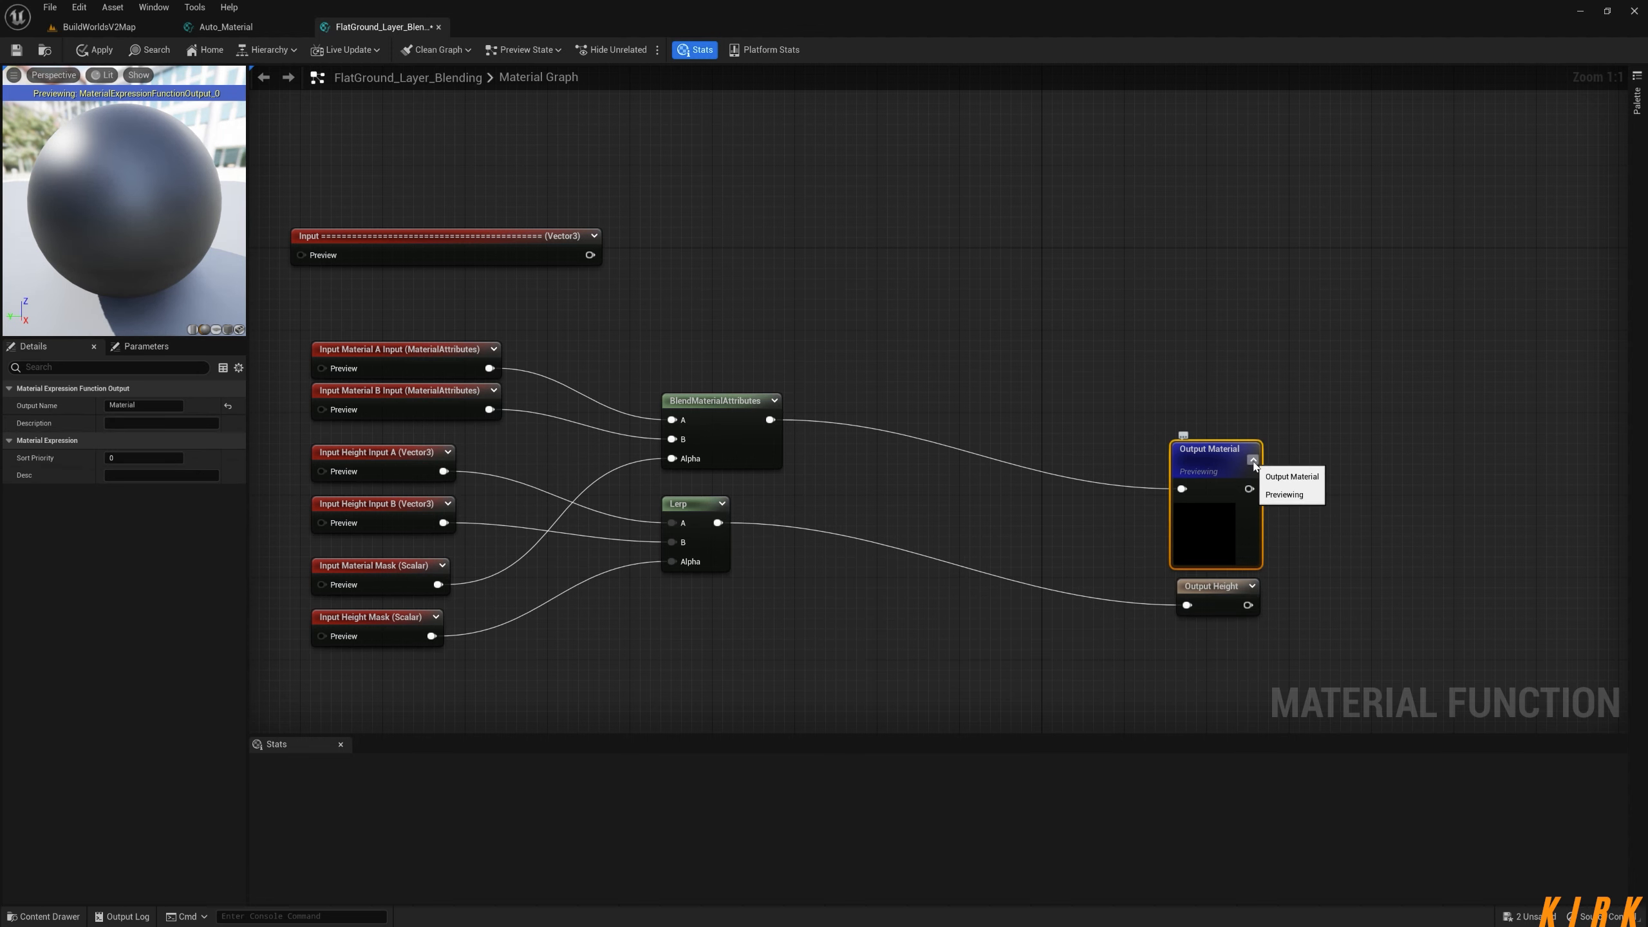
pyautogui.click(1252, 461)
pyautogui.keyDown('shift'); pyautogui.click(1214, 596); pyautogui.keyUp('shift')
pyautogui.moveTo(1214, 599); pyautogui.dragTo(915, 527)
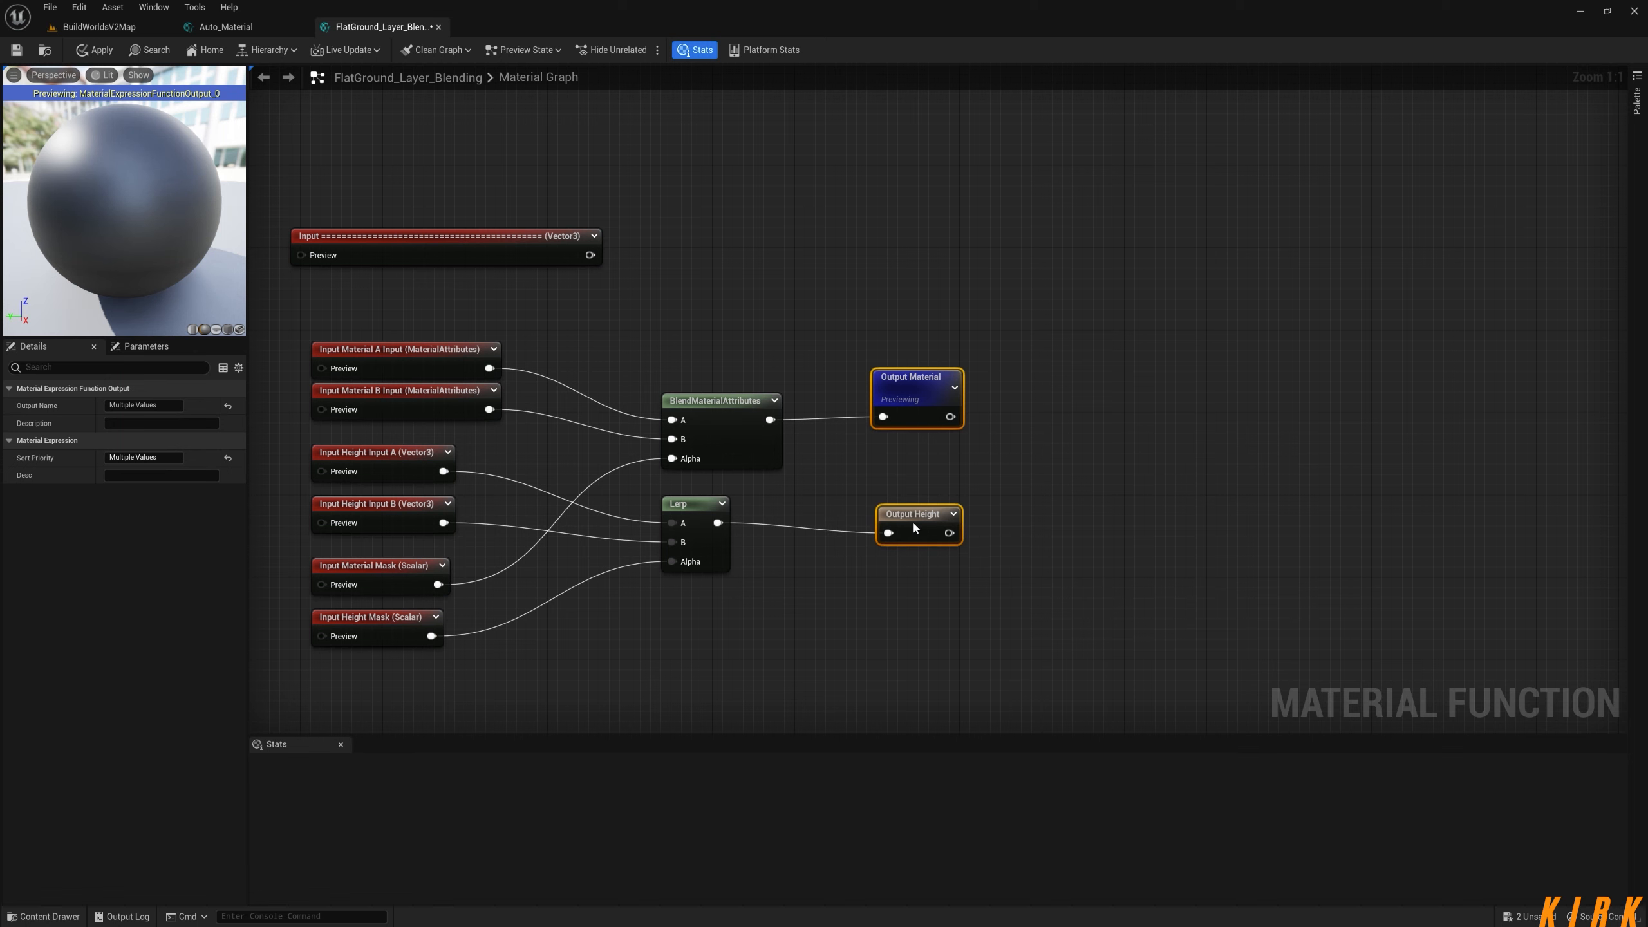
pyautogui.click(992, 571)
# Hide the stats, apply the changes to FlatGround_Layer_Blending, and close the function to return to Auto_Material.
pyautogui.click(694, 49)
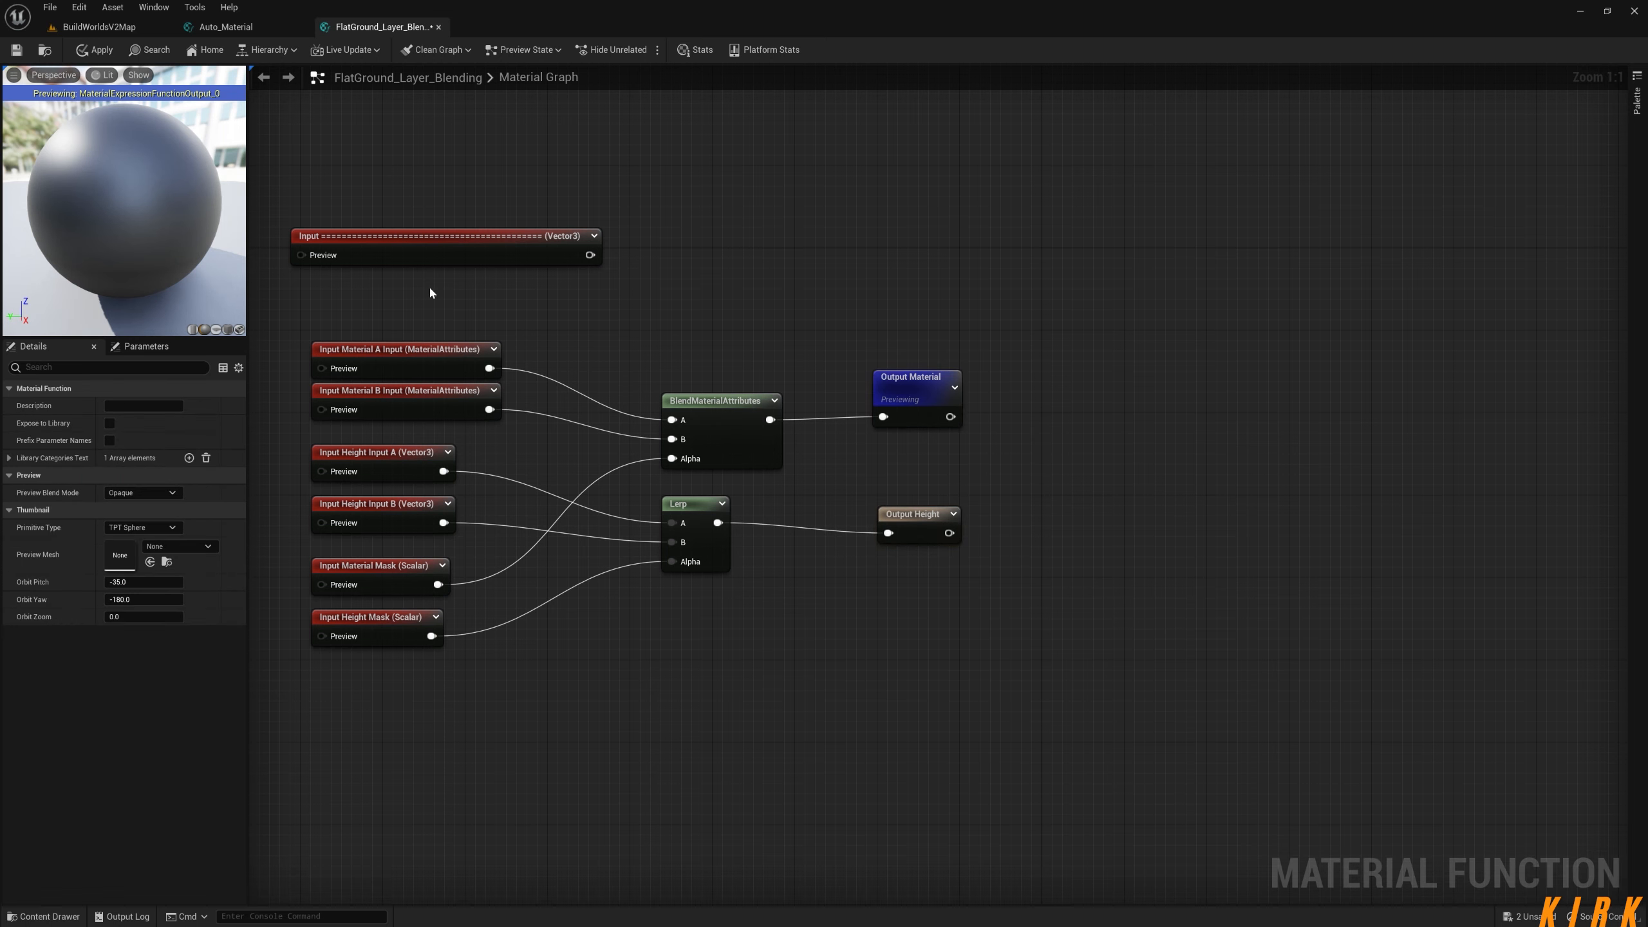
pyautogui.click(98, 52)
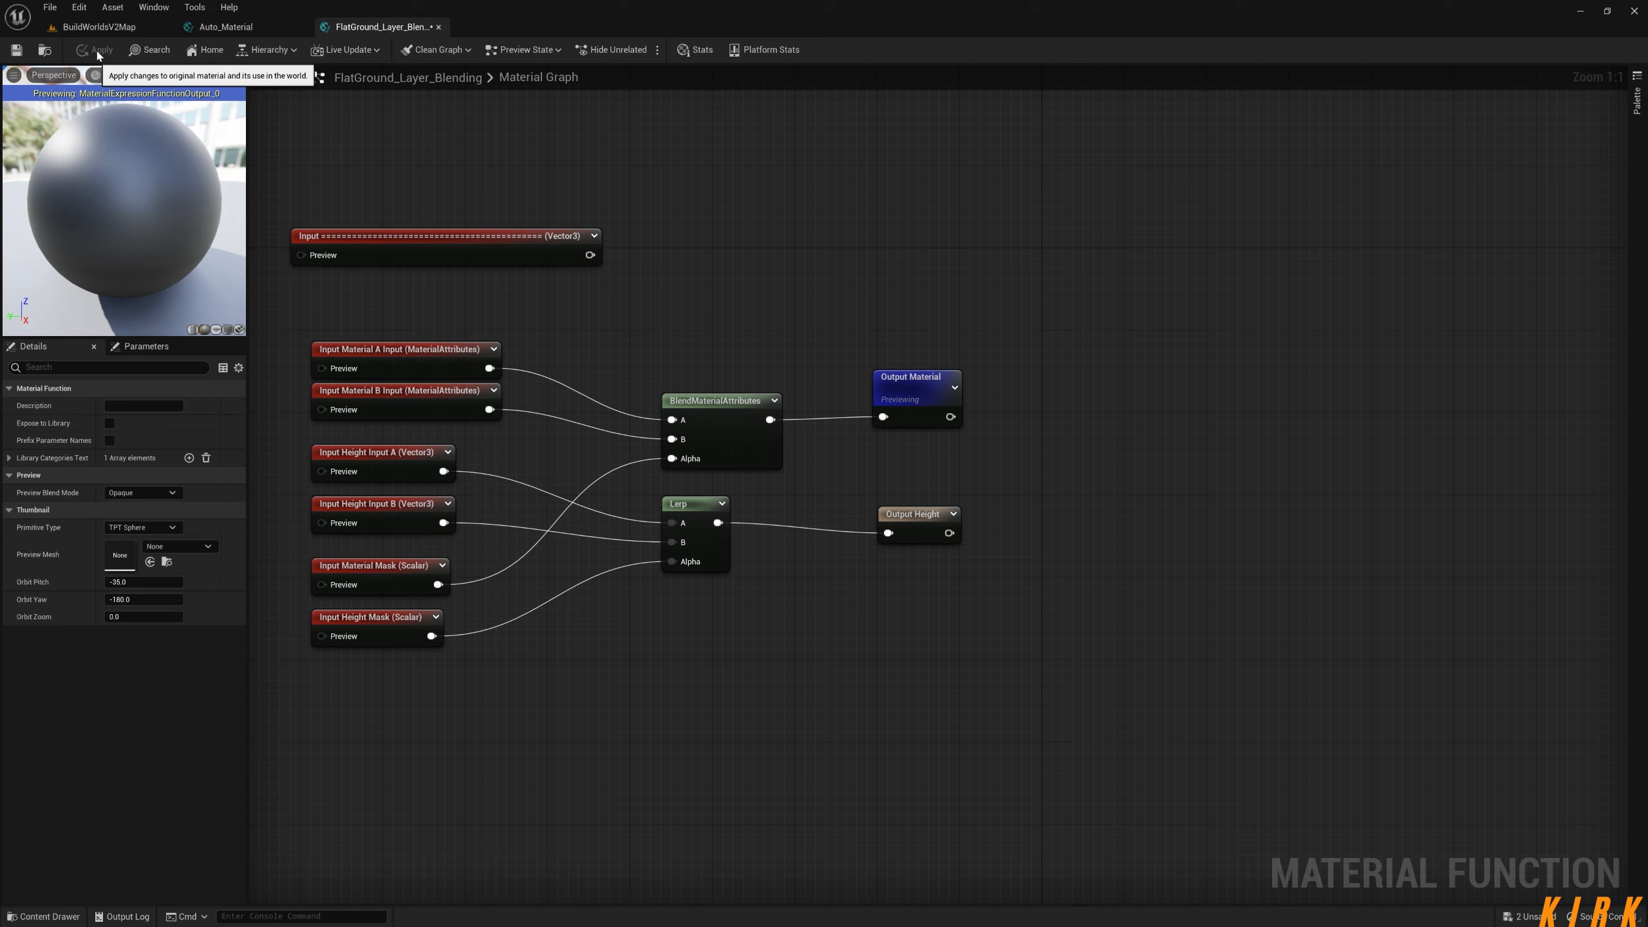
pyautogui.click(439, 26)
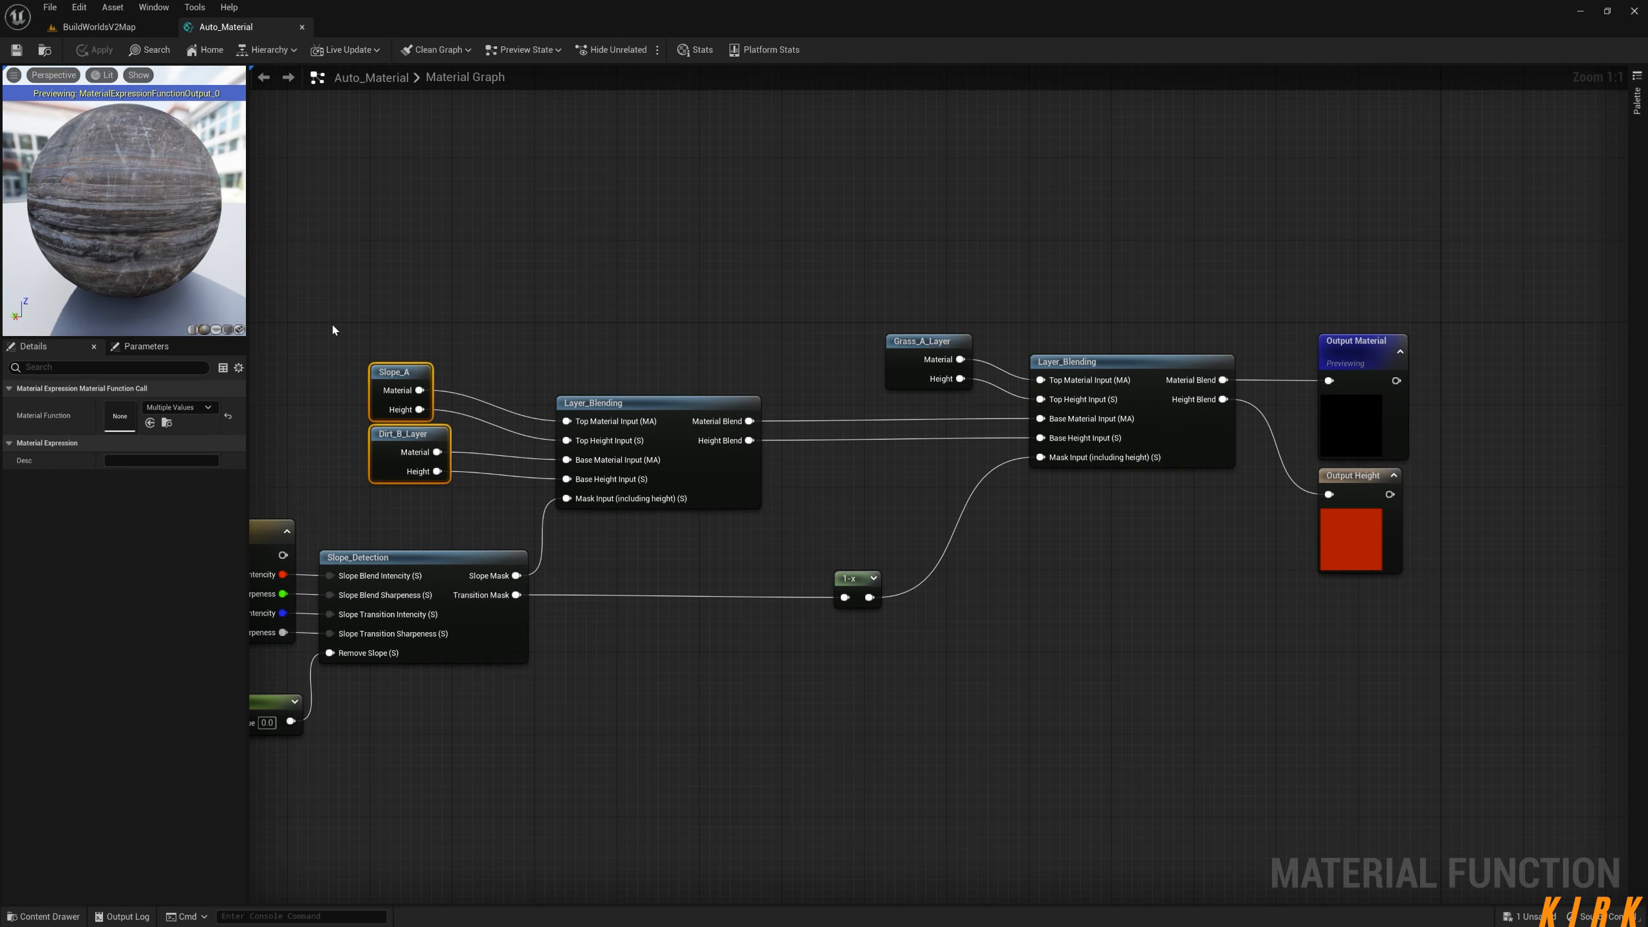
# Open the FlatGround_Main material function from the 2_Flat_Ground folder.
pyautogui.click(43, 916)
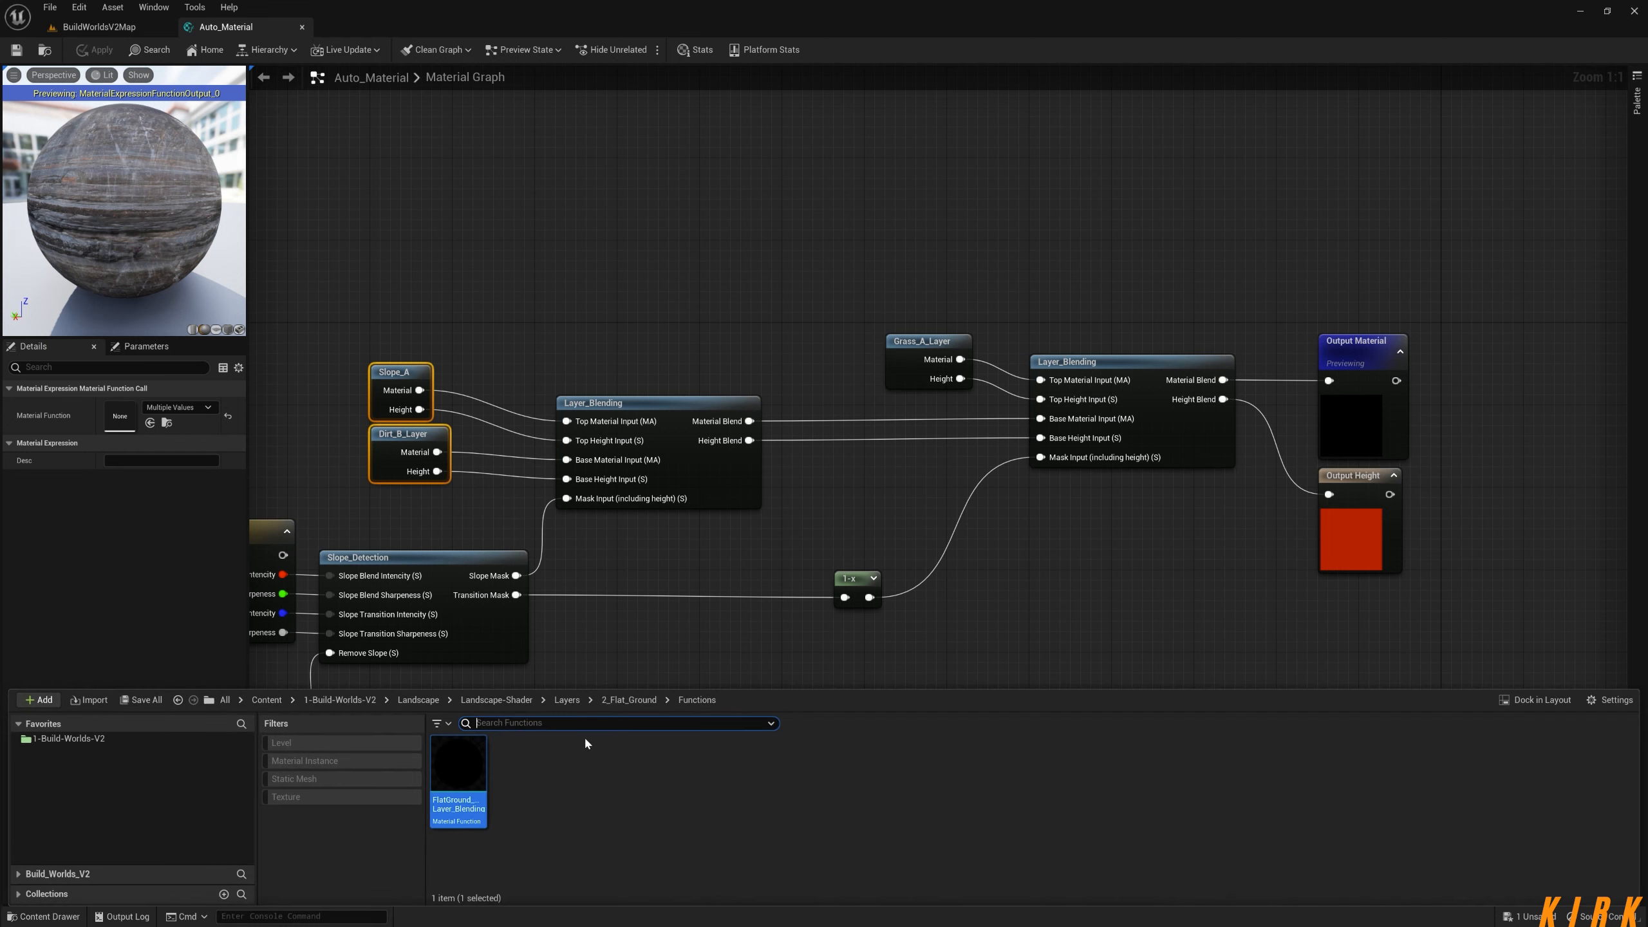
pyautogui.click(628, 699)
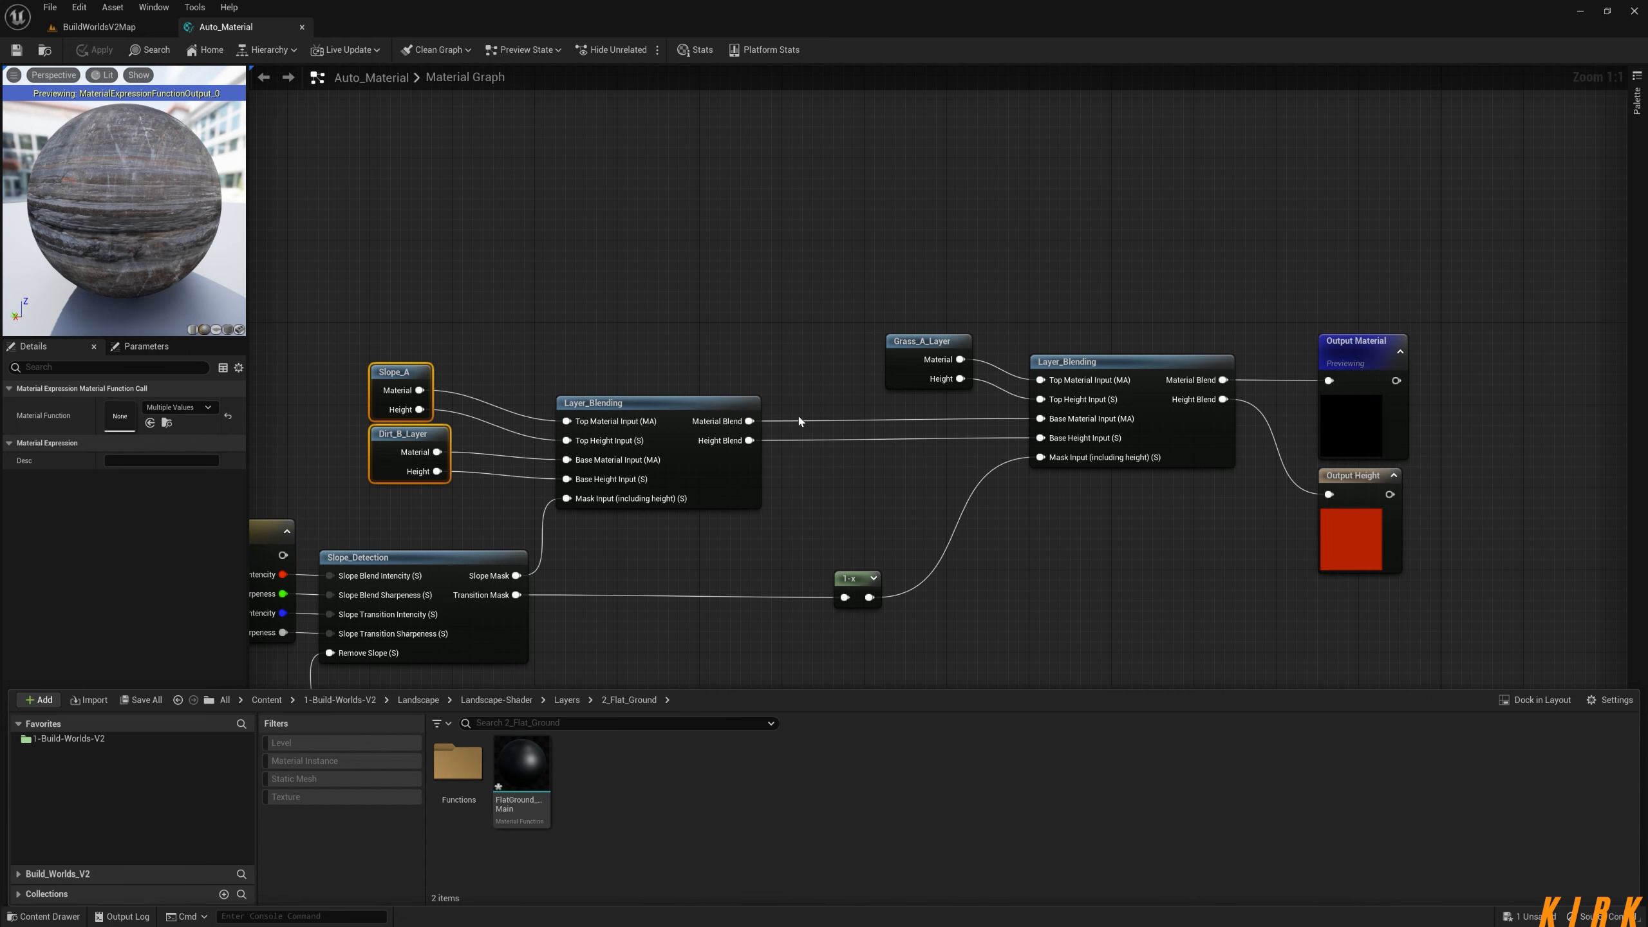
pyautogui.doubleClick(524, 772)
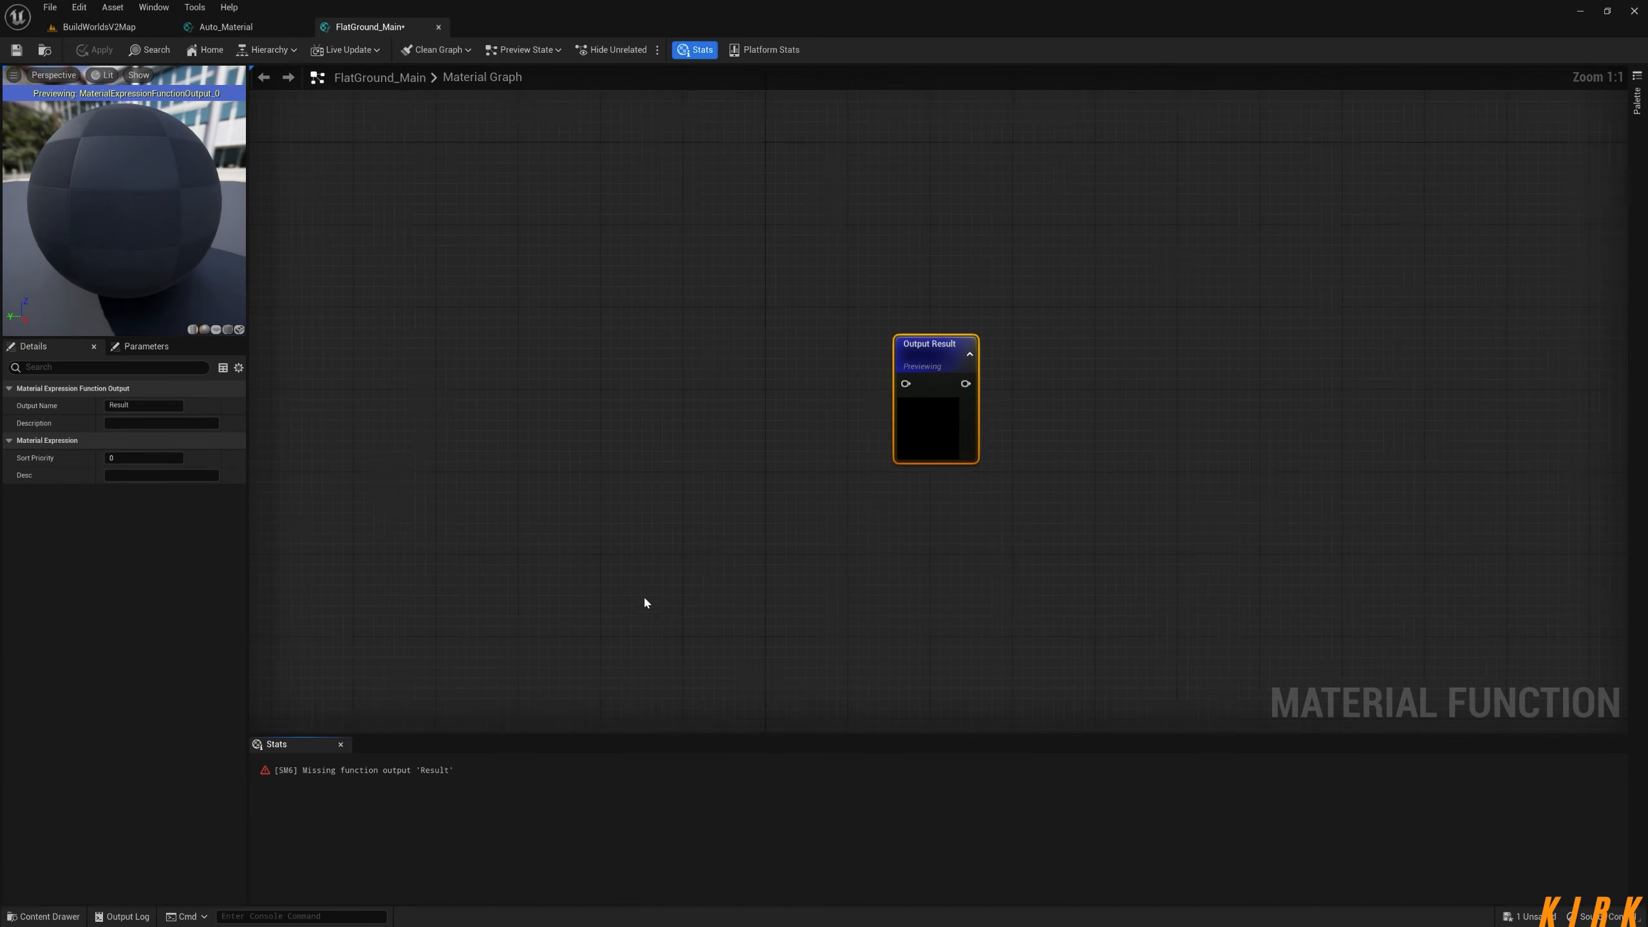
# Add the FlatGround_Layer_Blending function from the Functions folder to the FlatGround_Main graph, placing it left of Output Result.
pyautogui.moveTo(644, 603); pyautogui.dragTo(838, 596, button='right')
pyautogui.moveTo(585, 379); pyautogui.dragTo(637, 326, button='right')
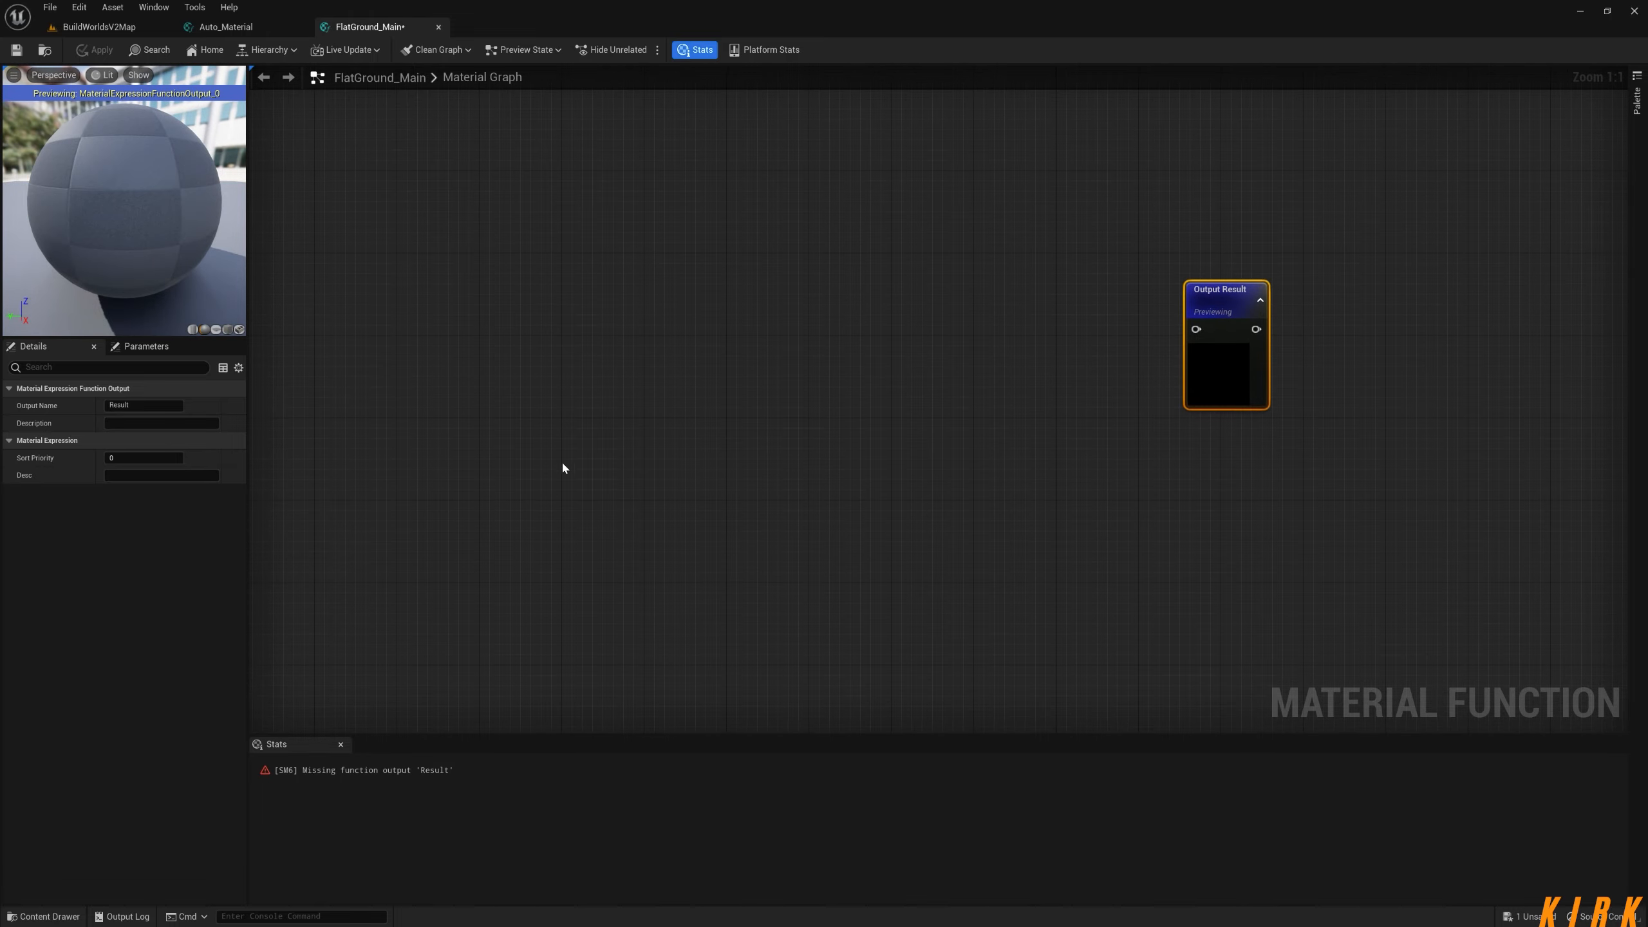
pyautogui.click(49, 916)
pyautogui.doubleClick(478, 797)
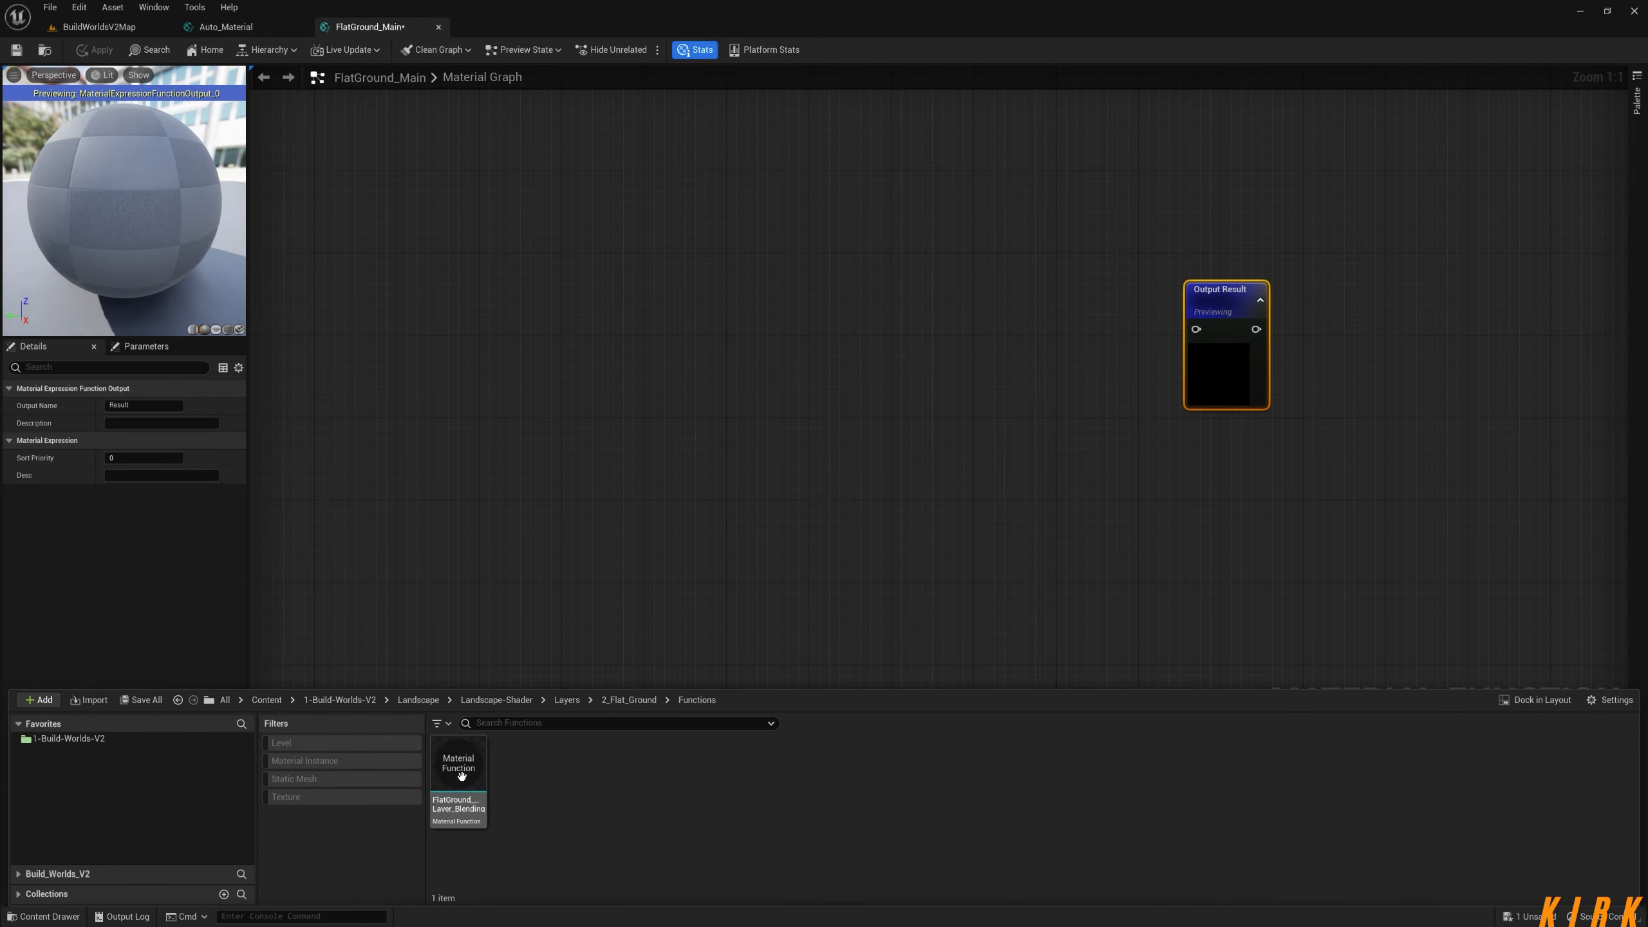
pyautogui.moveTo(480, 800); pyautogui.dragTo(645, 308)
pyautogui.moveTo(758, 323); pyautogui.dragTo(746, 272)
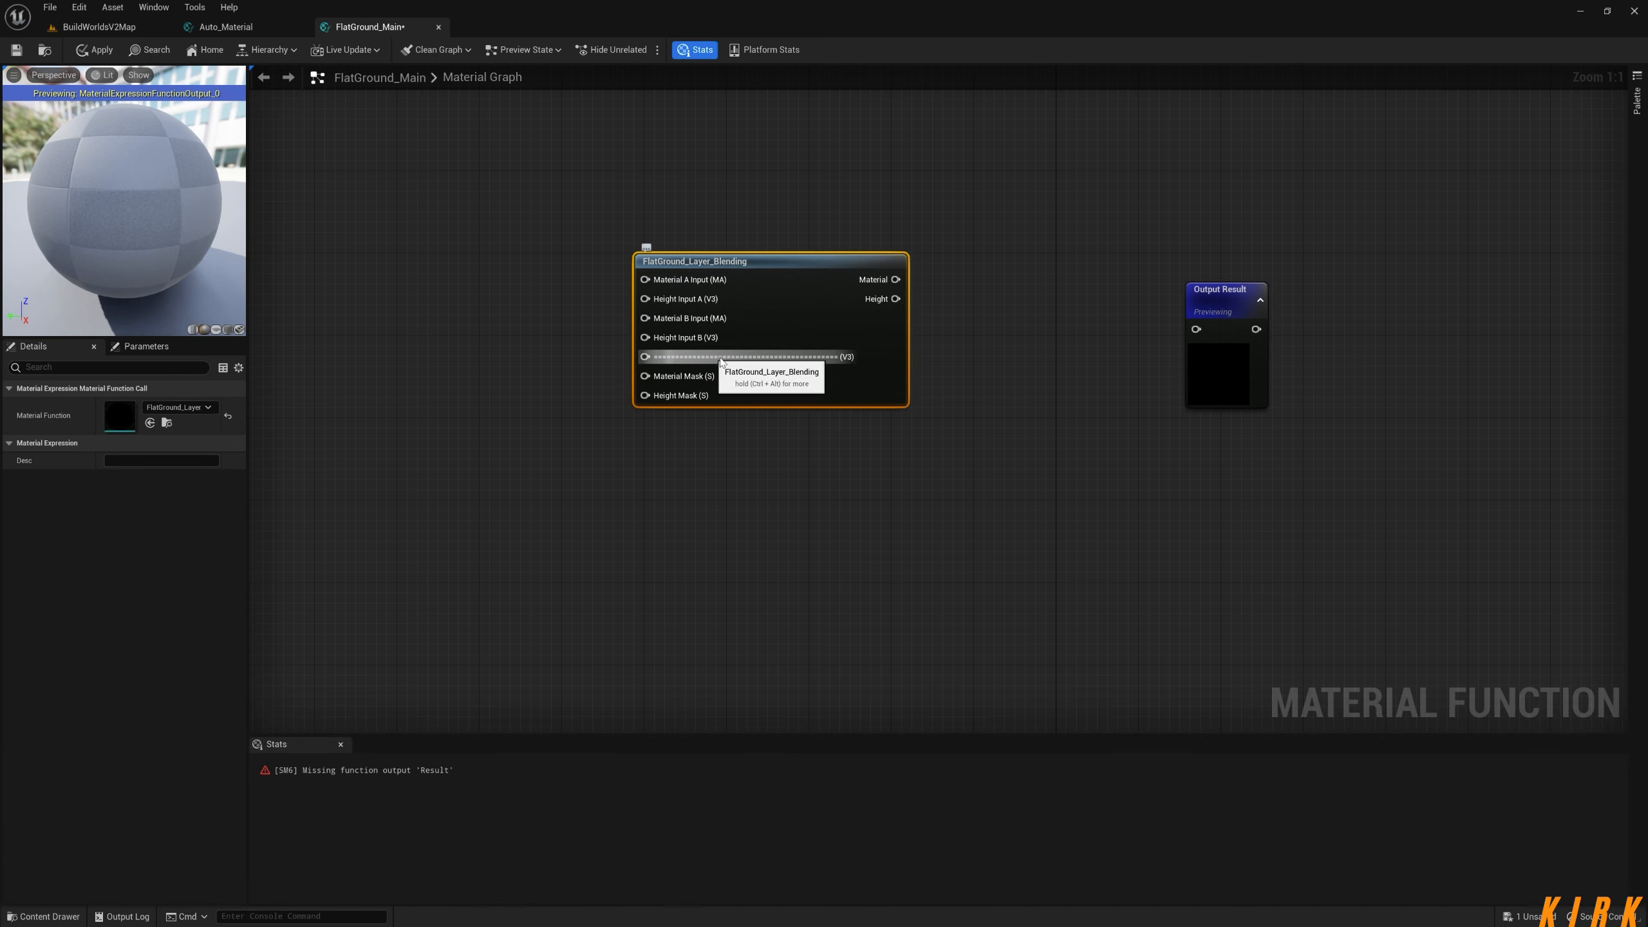
pyautogui.moveTo(789, 369); pyautogui.dragTo(778, 318)
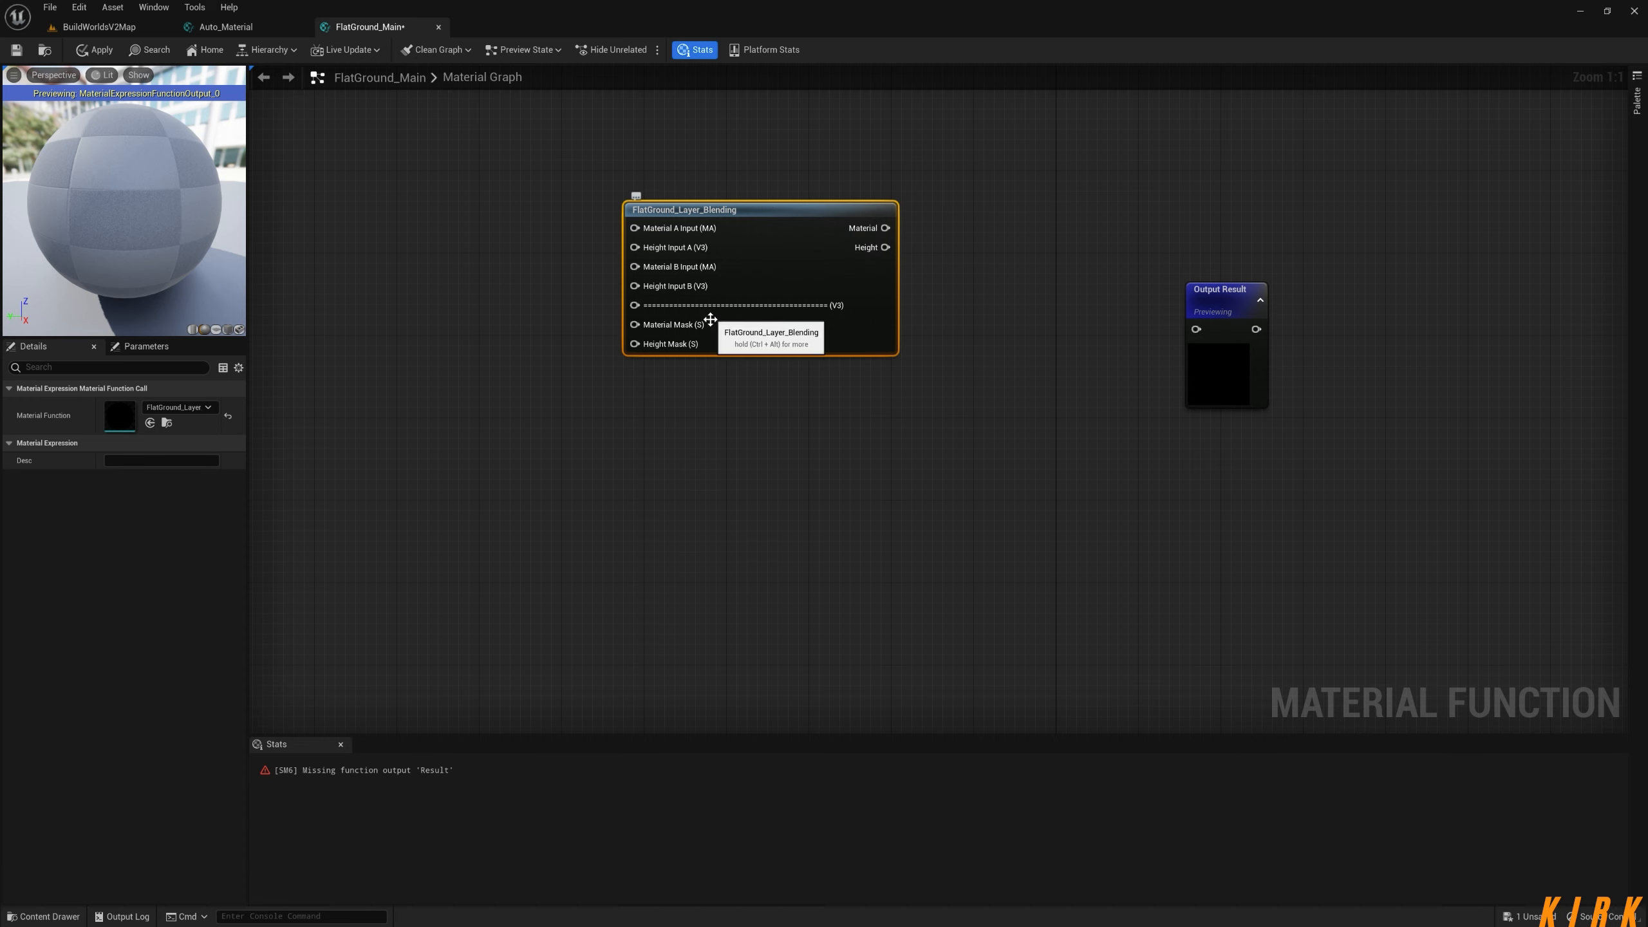
# Examine the material, height and mask inputs and the outputs of the FlatGround_Layer_Blending node.
pyautogui.scroll(7, 723, 223)
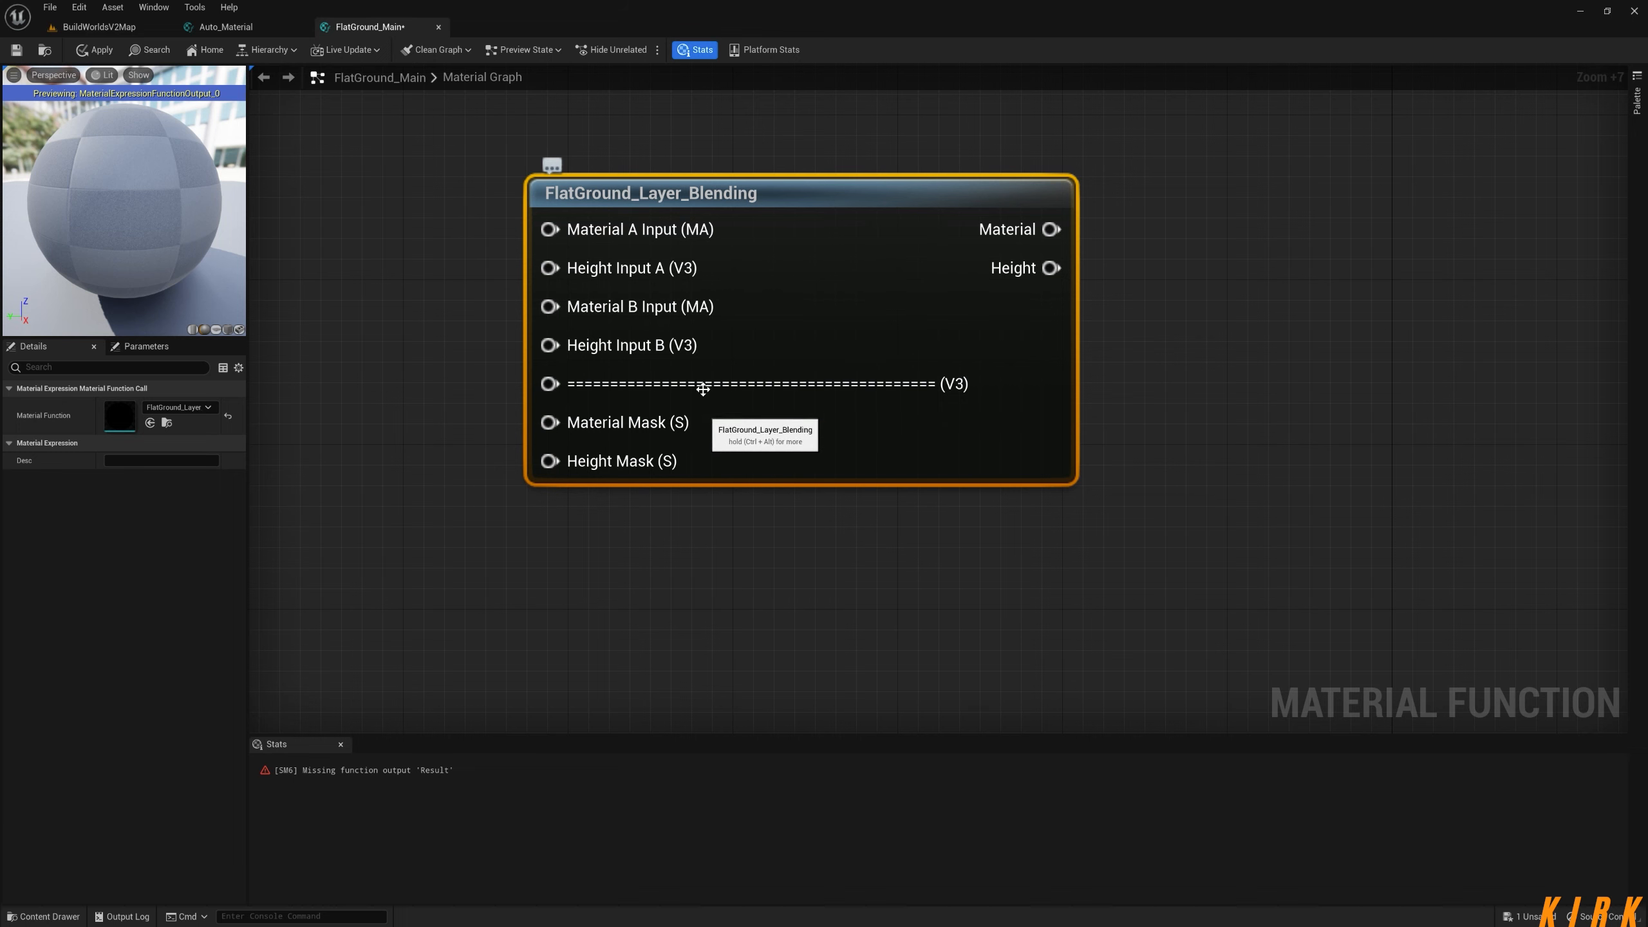
pyautogui.scroll(-8, 746, 462)
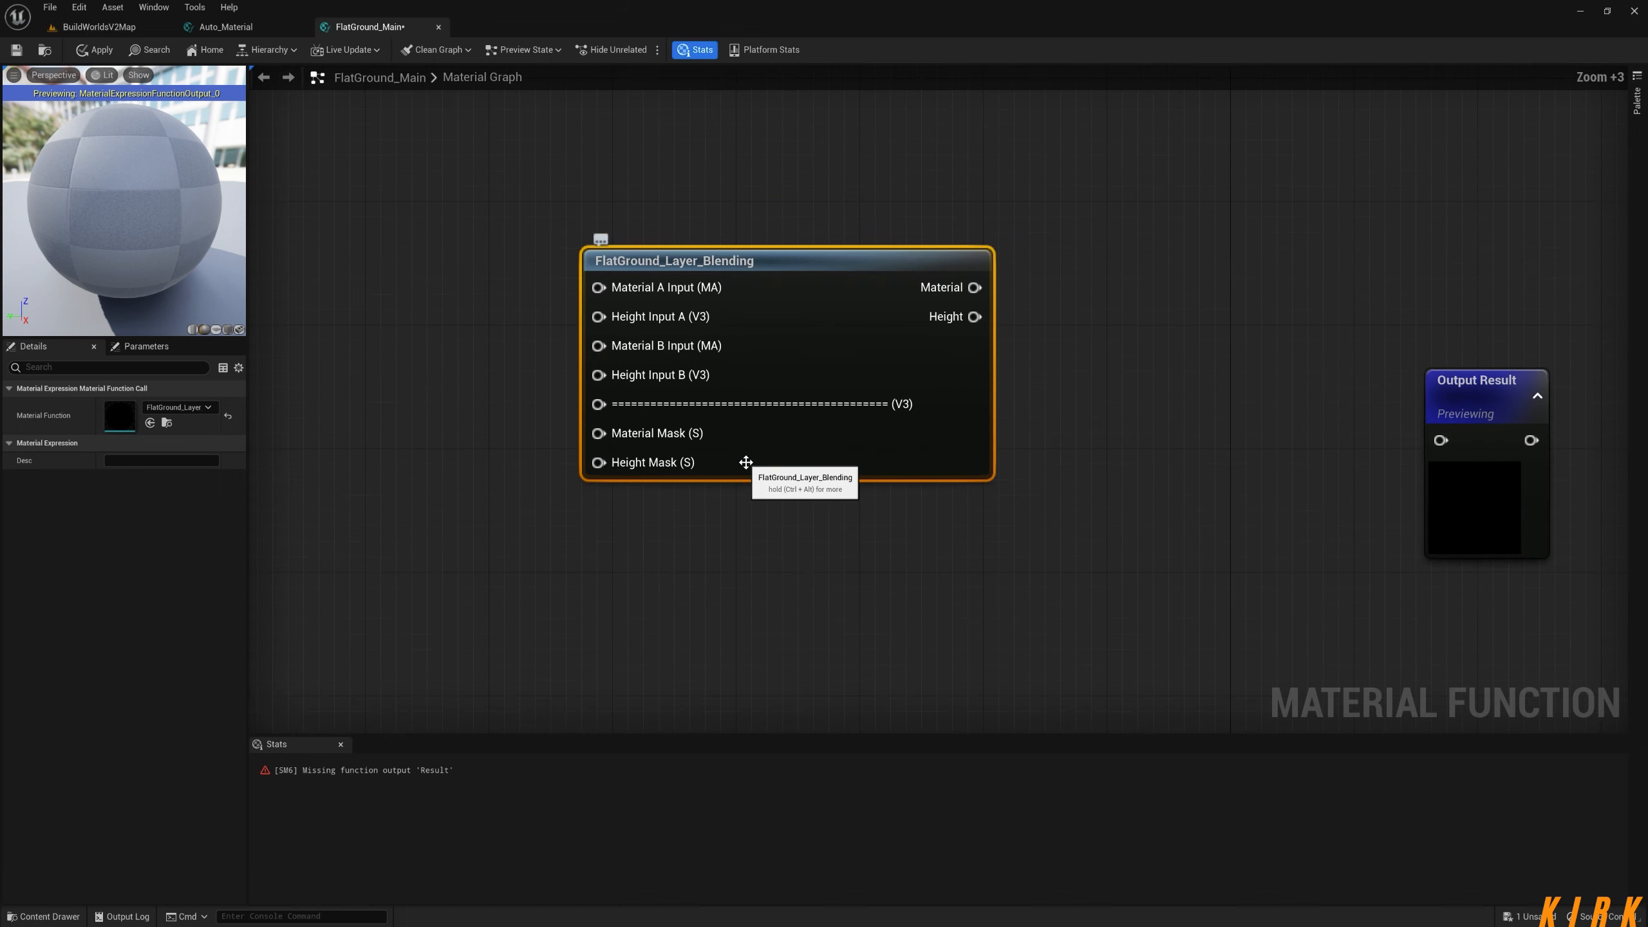
pyautogui.scroll(4, 740, 432)
pyautogui.scroll(2, 853, 361)
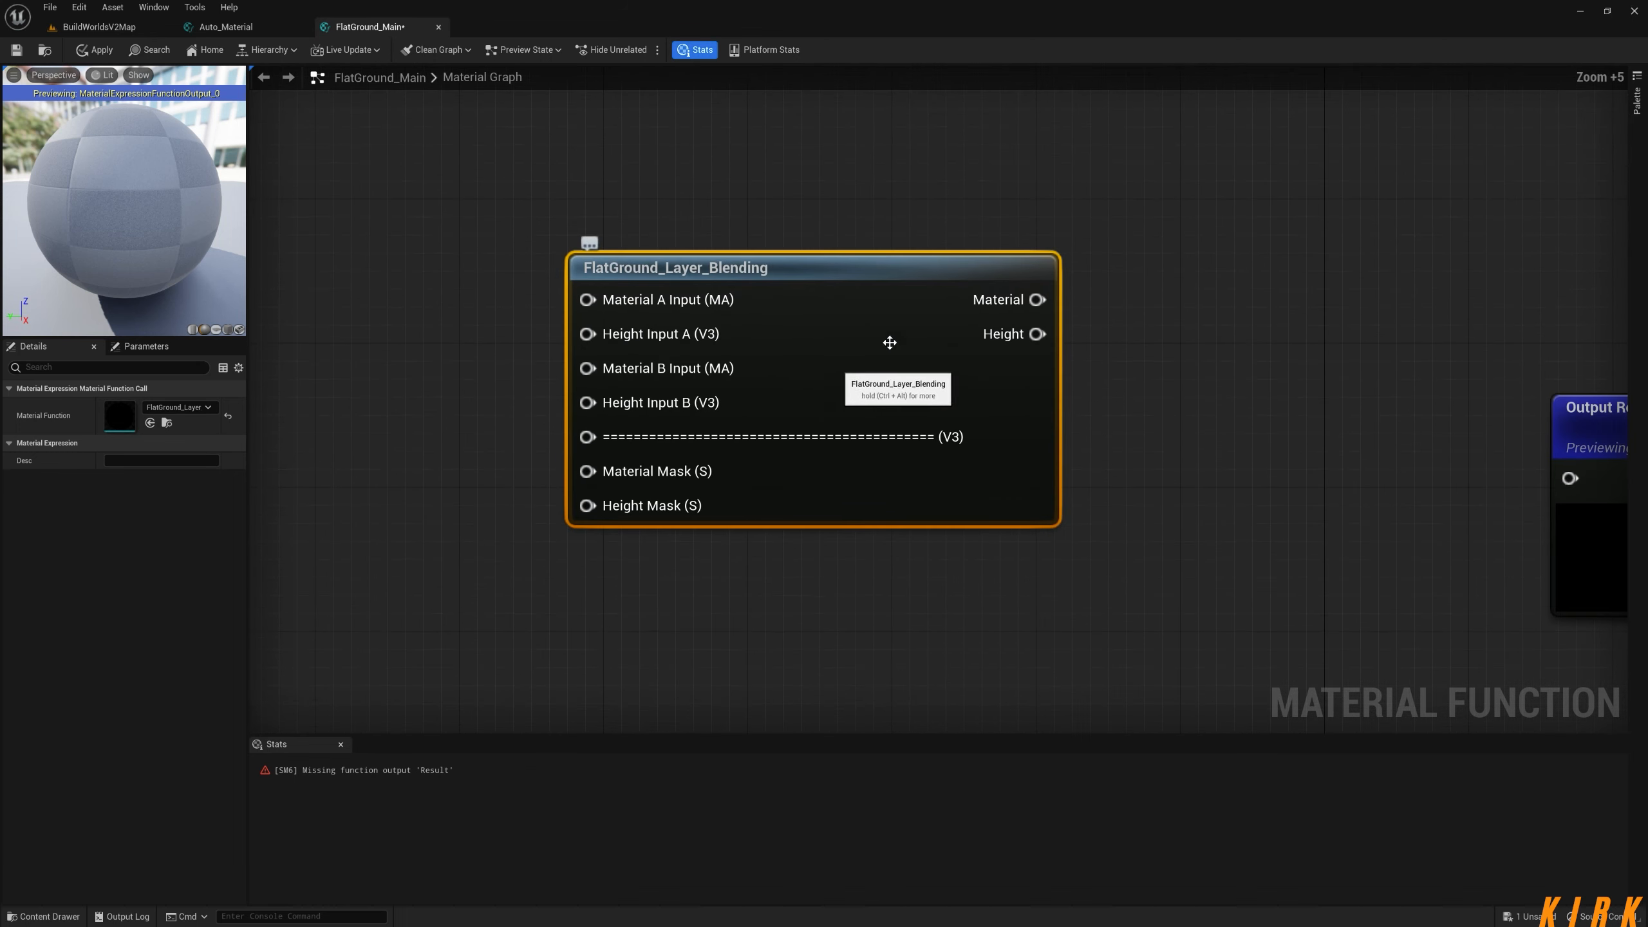
pyautogui.scroll(-2, 839, 431)
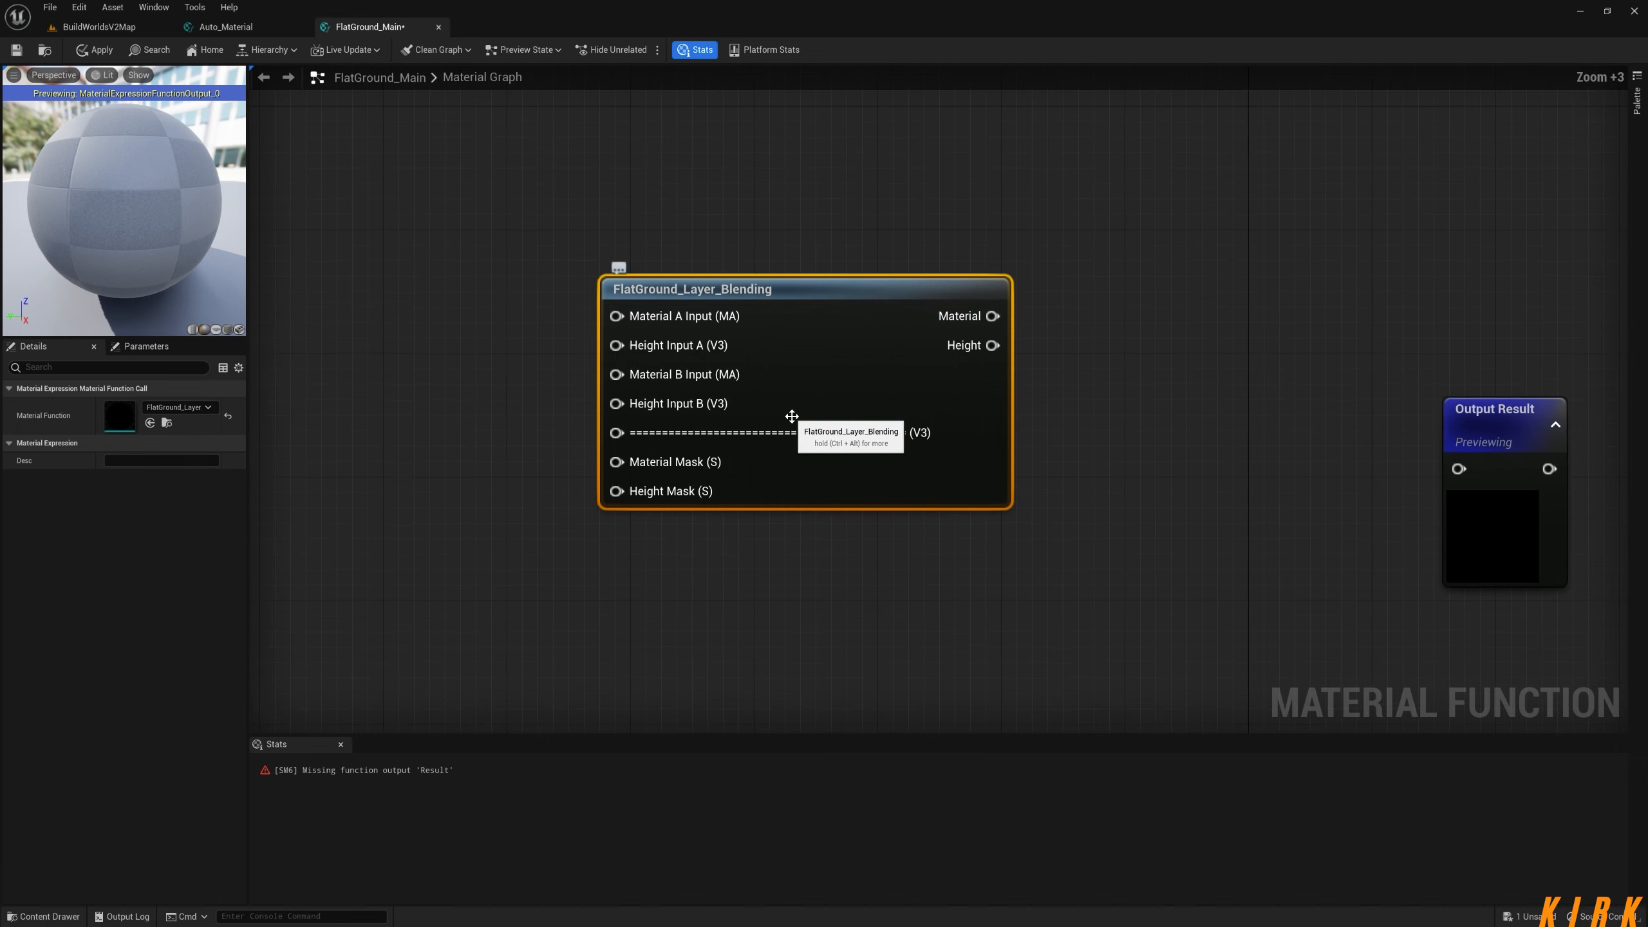
pyautogui.scroll(-5, 765, 562)
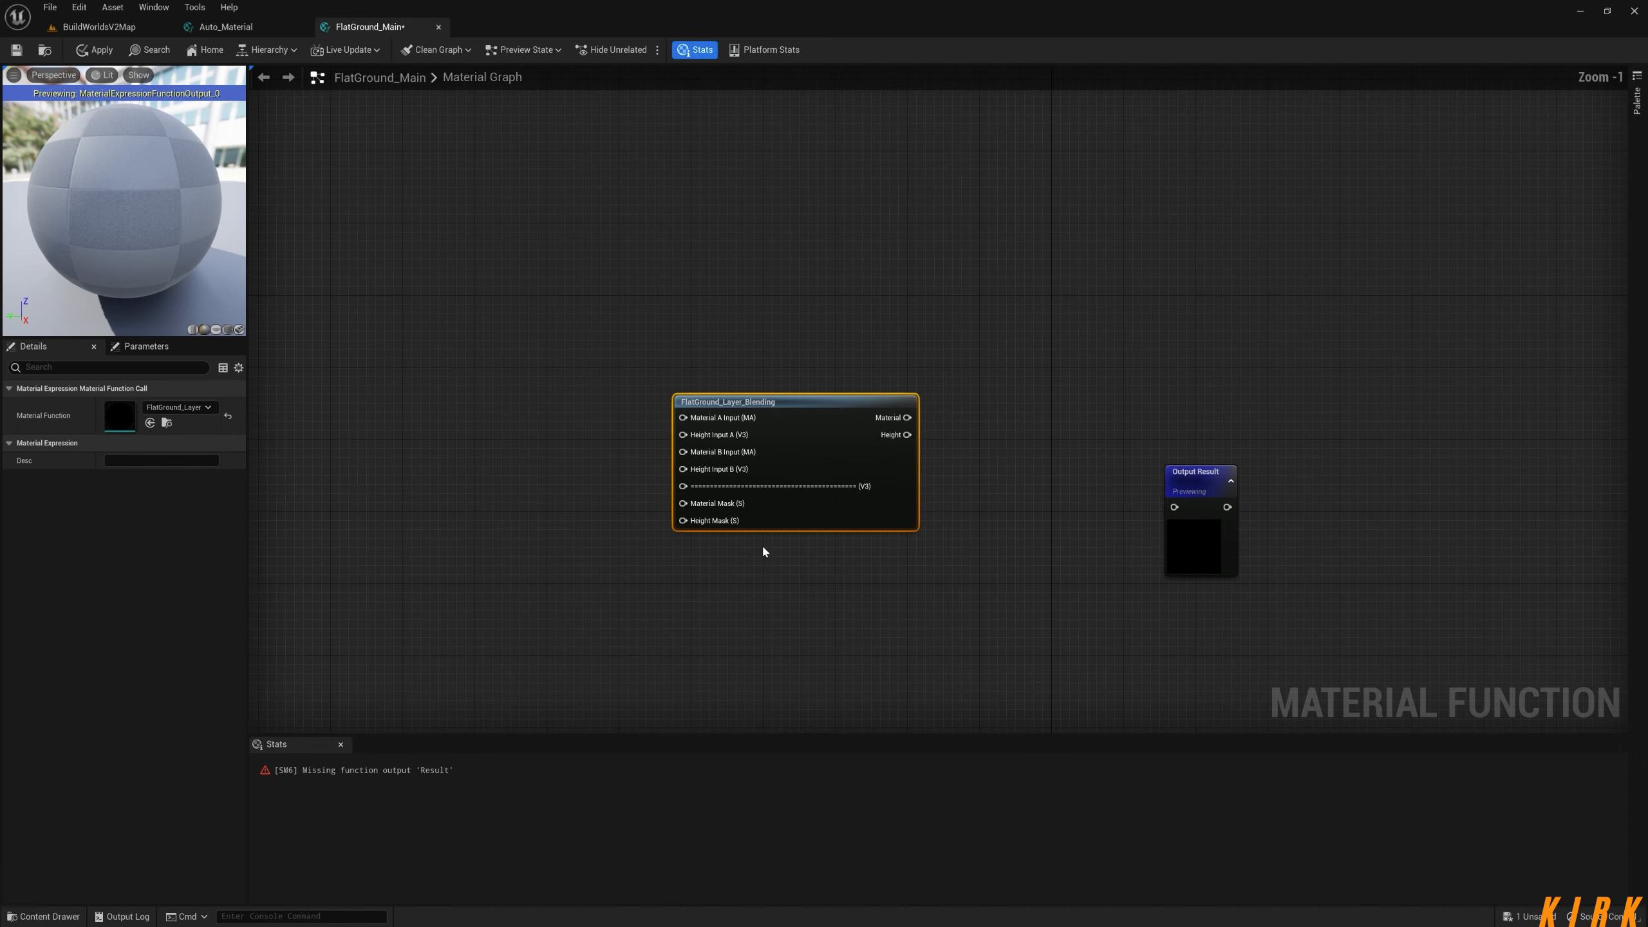
pyautogui.moveTo(763, 596); pyautogui.dragTo(785, 445, button='right')
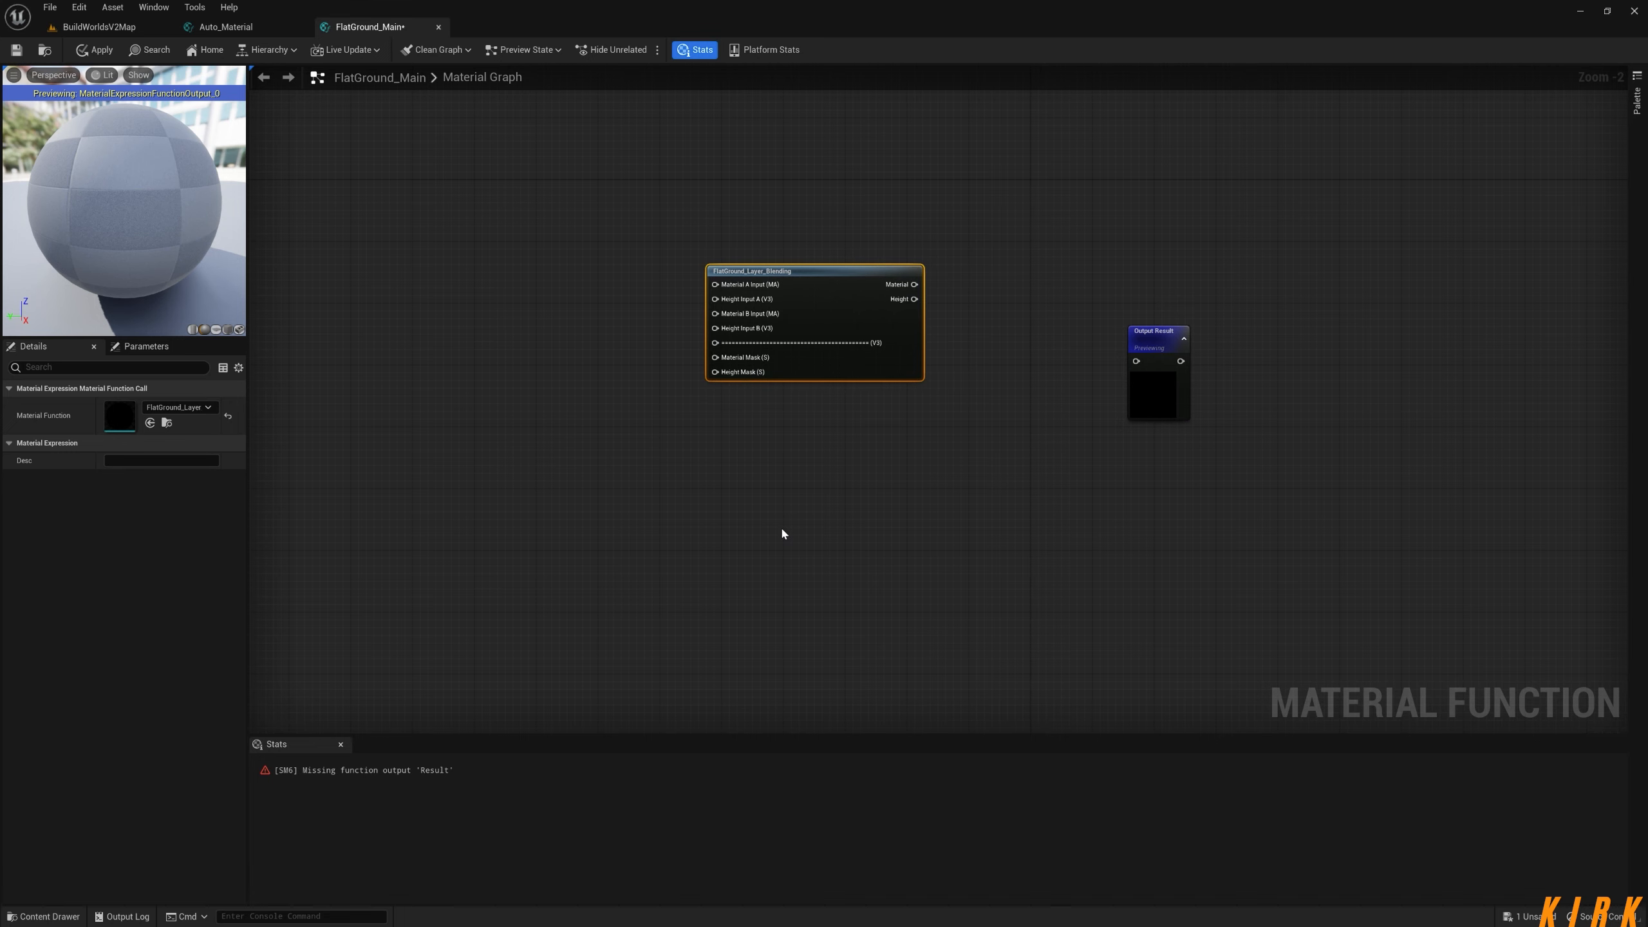
# Duplicate the FlatGround_Layer_Blending node, delete the original, and move the copy into its place.
pyautogui.hotkey('ctrl', 'd')
pyautogui.scroll(2, 843, 552)
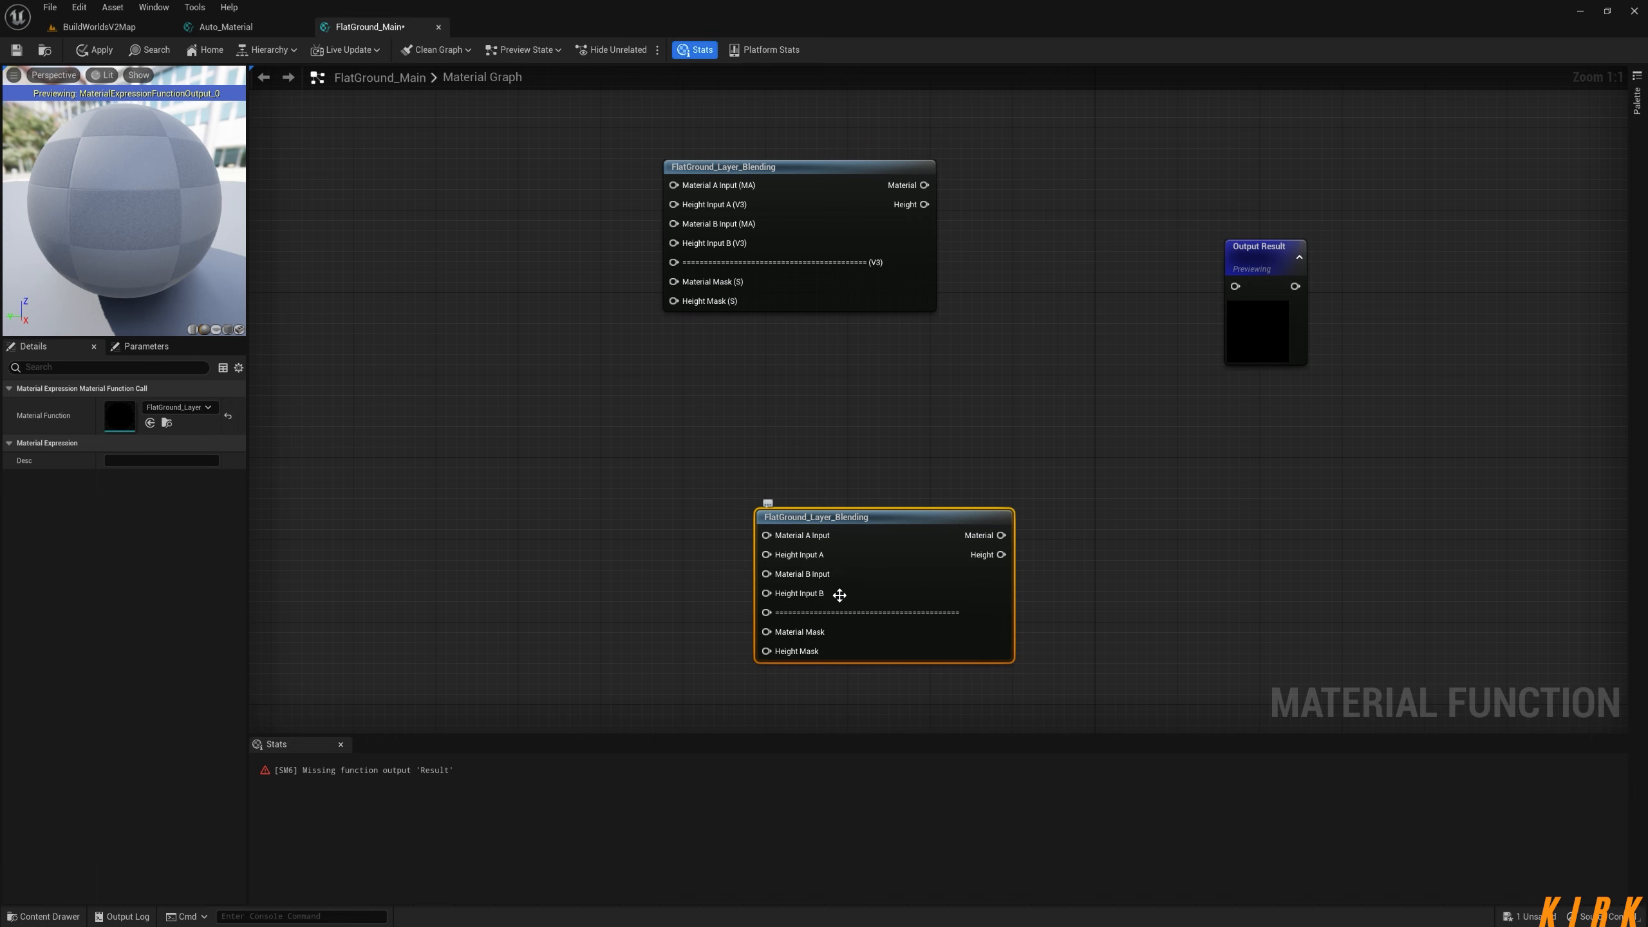
pyautogui.moveTo(866, 510); pyautogui.dragTo(775, 366)
pyautogui.moveTo(959, 122); pyautogui.dragTo(630, 318)
pyautogui.press('Delete')
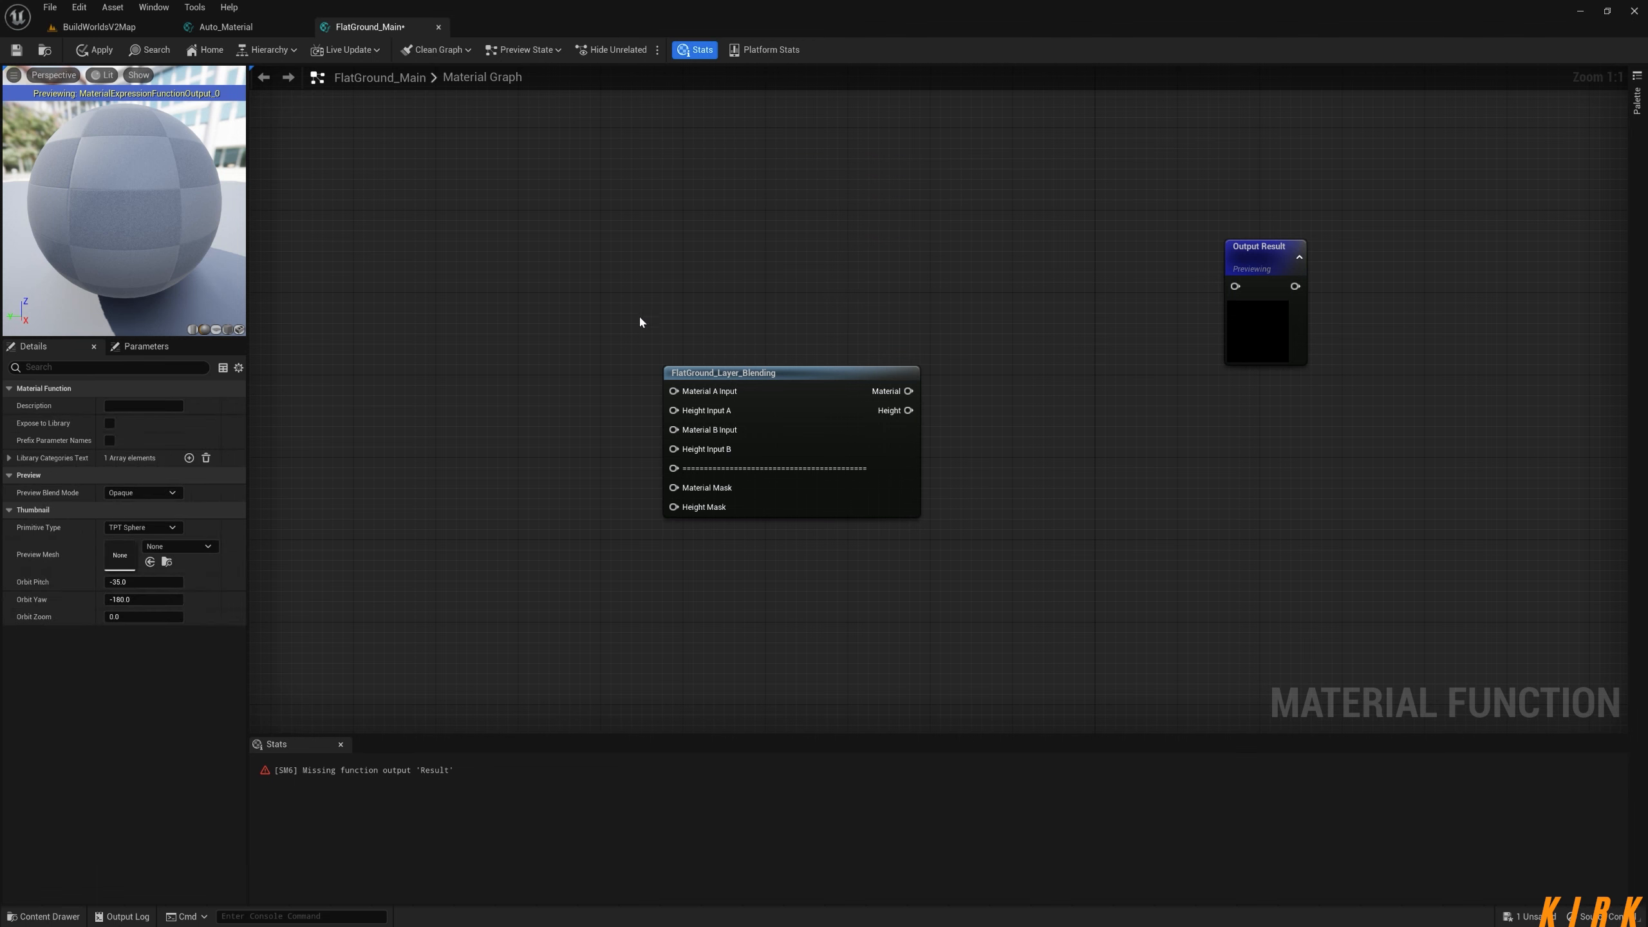
pyautogui.moveTo(777, 375); pyautogui.dragTo(788, 210)
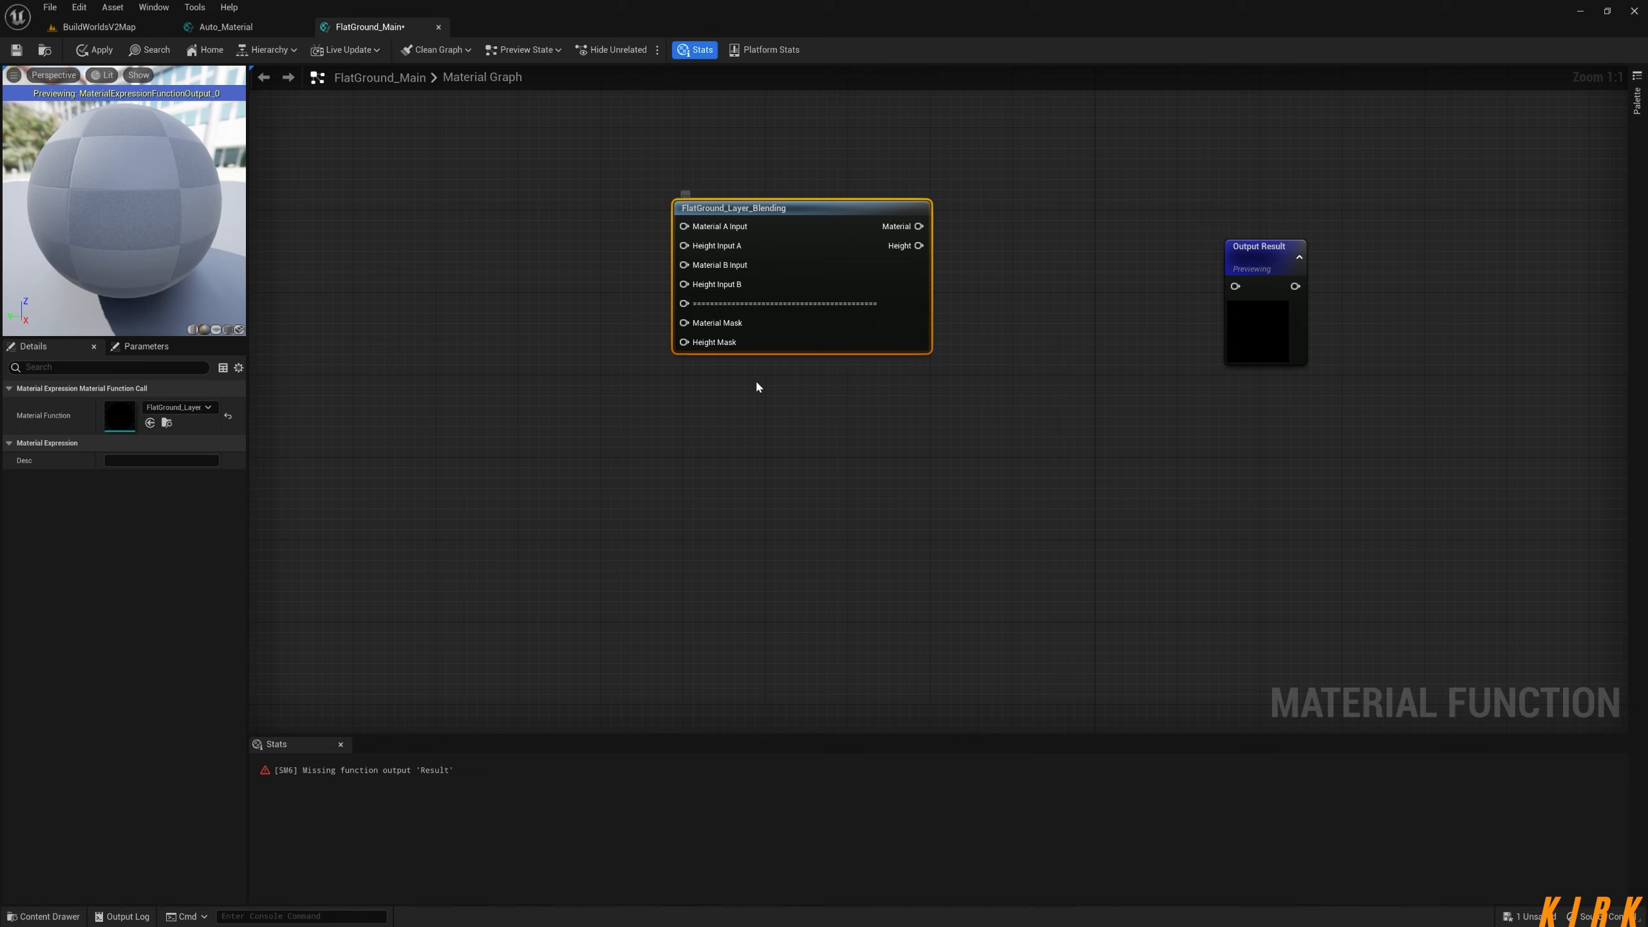
pyautogui.moveTo(829, 213); pyautogui.dragTo(829, 234)
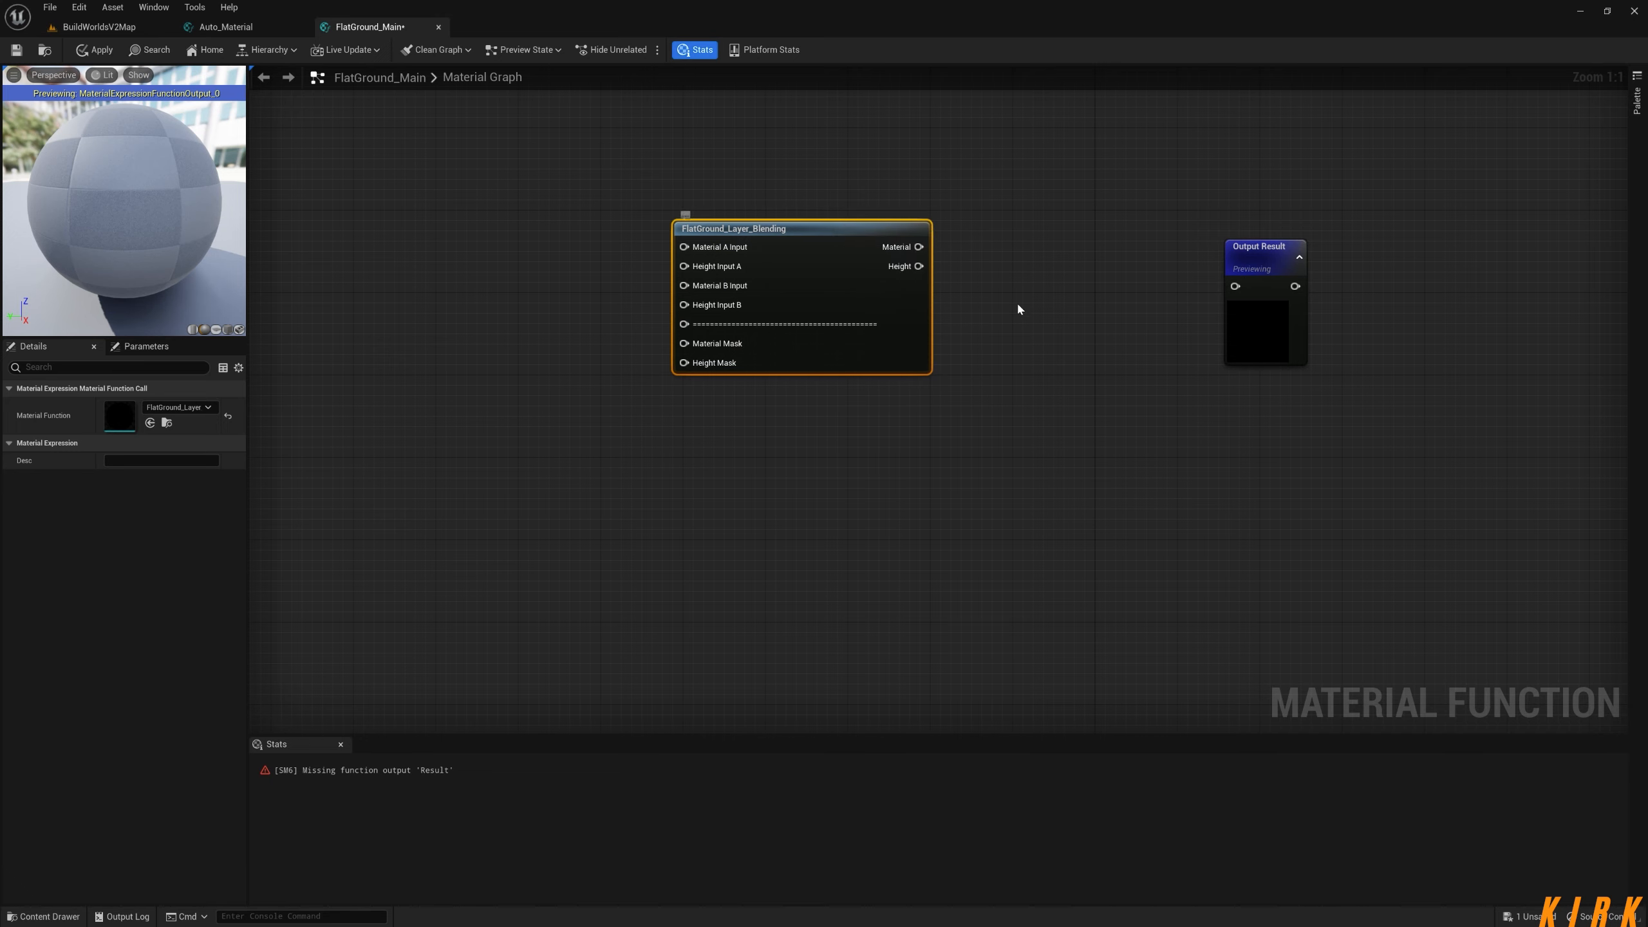
# Connect the blending node's Material output to the Output Result node and rename that output Material.
pyautogui.moveTo(1268, 258); pyautogui.dragTo(1345, 219)
pyautogui.moveTo(1165, 292); pyautogui.dragTo(913, 399, button='right')
pyautogui.moveTo(667, 355); pyautogui.dragTo(1059, 354)
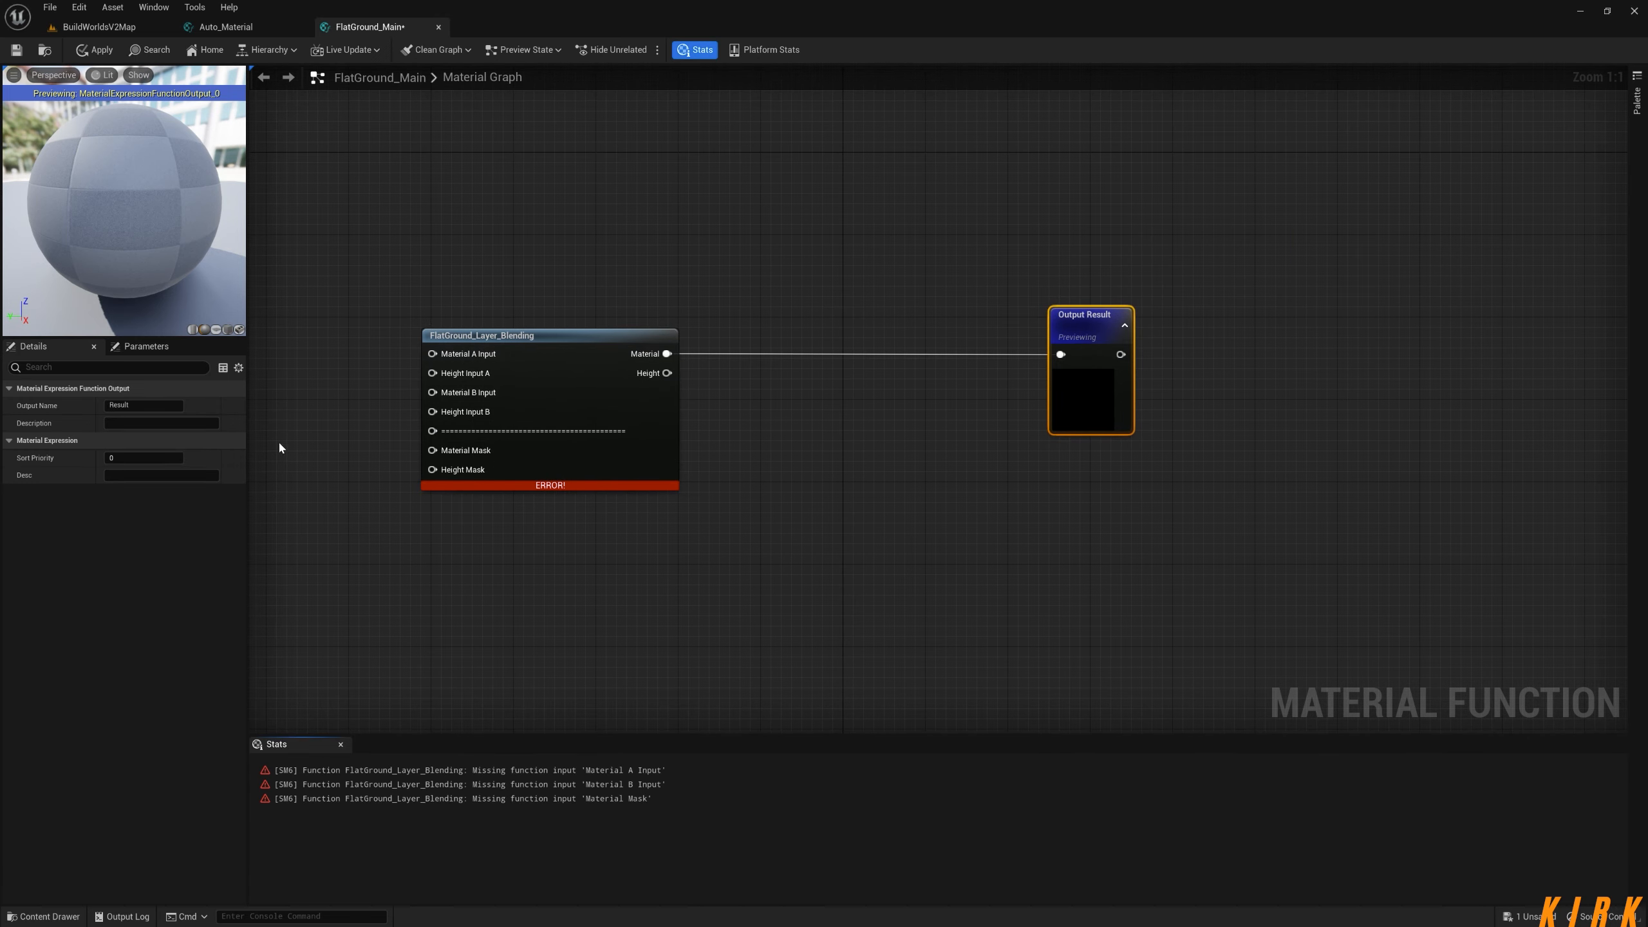
pyautogui.click(137, 405)
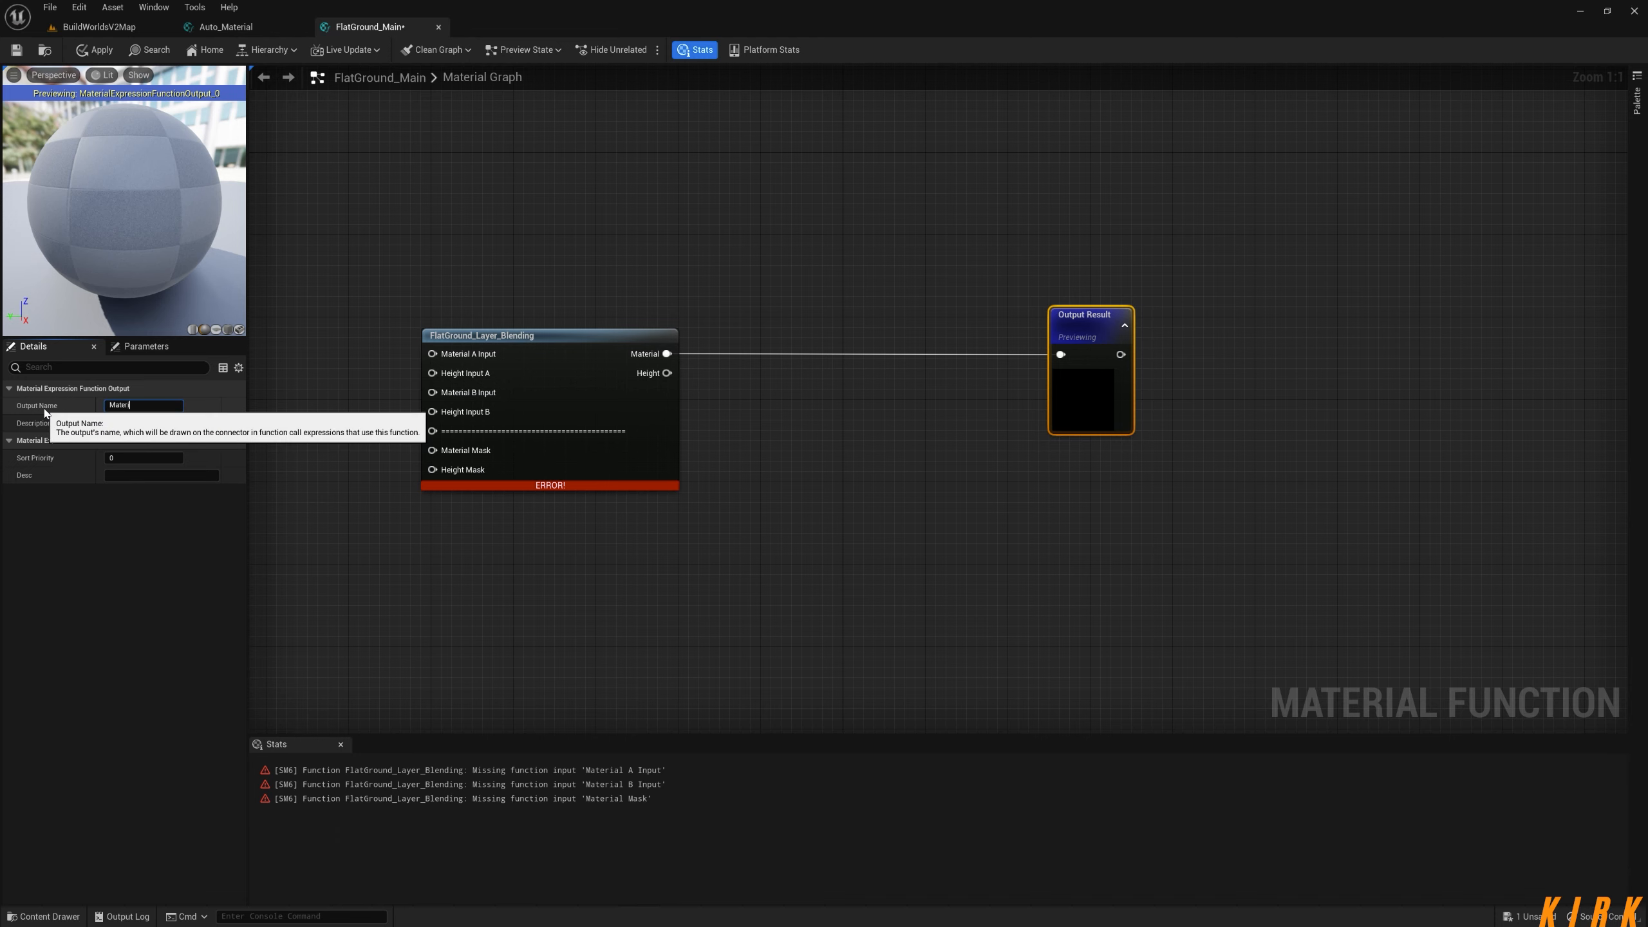
pyautogui.click(786, 430)
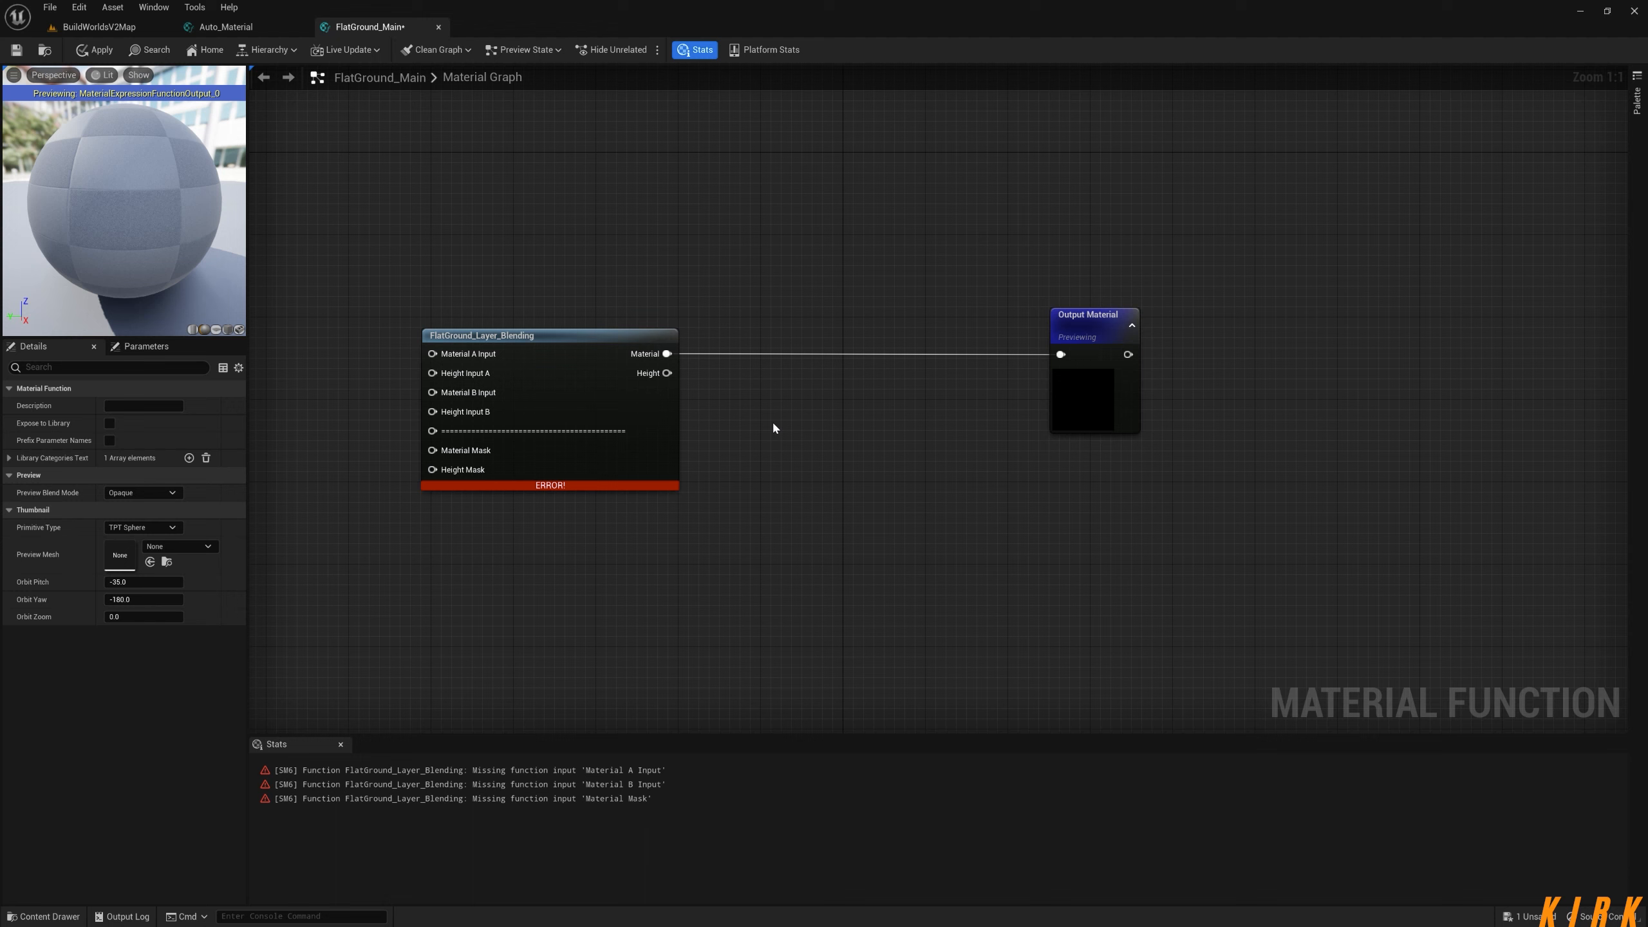
# Duplicate the Material output as Height with sort priority 1, place it beneath Output Material, and connect the blending node's Height to it.
pyautogui.click(1105, 341)
pyautogui.hotkey('ctrl', 'c')
pyautogui.hotkey('ctrl', 'v')
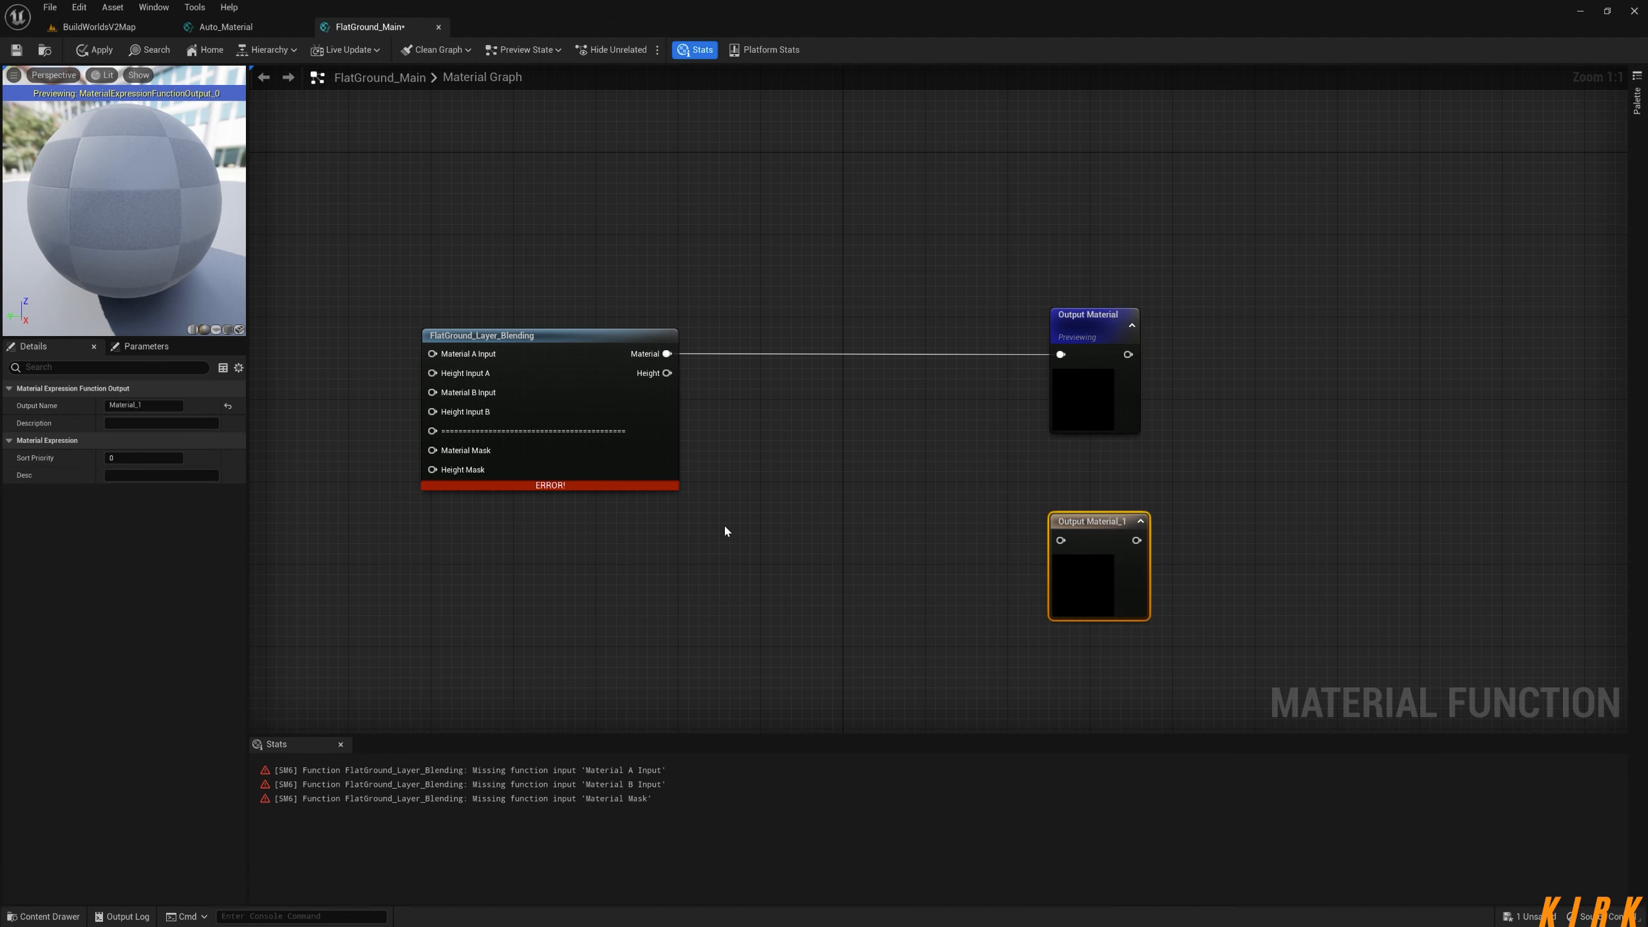
pyautogui.click(134, 405)
pyautogui.write('Height')
pyautogui.click(153, 459)
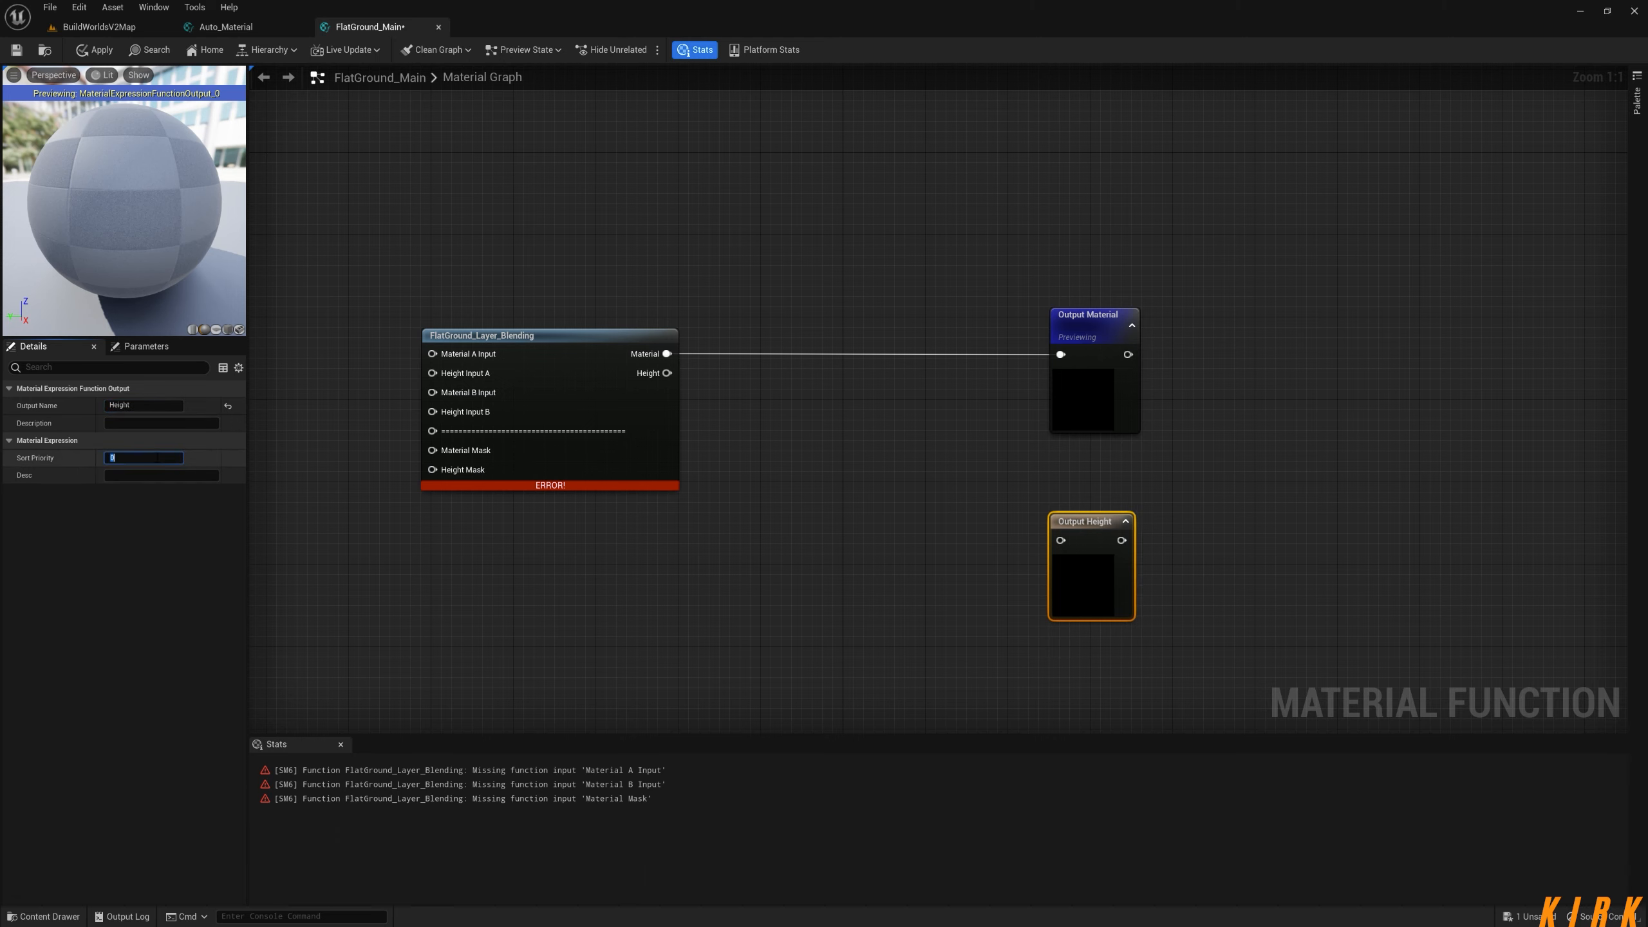
pyautogui.moveTo(667, 373); pyautogui.dragTo(1090, 450)
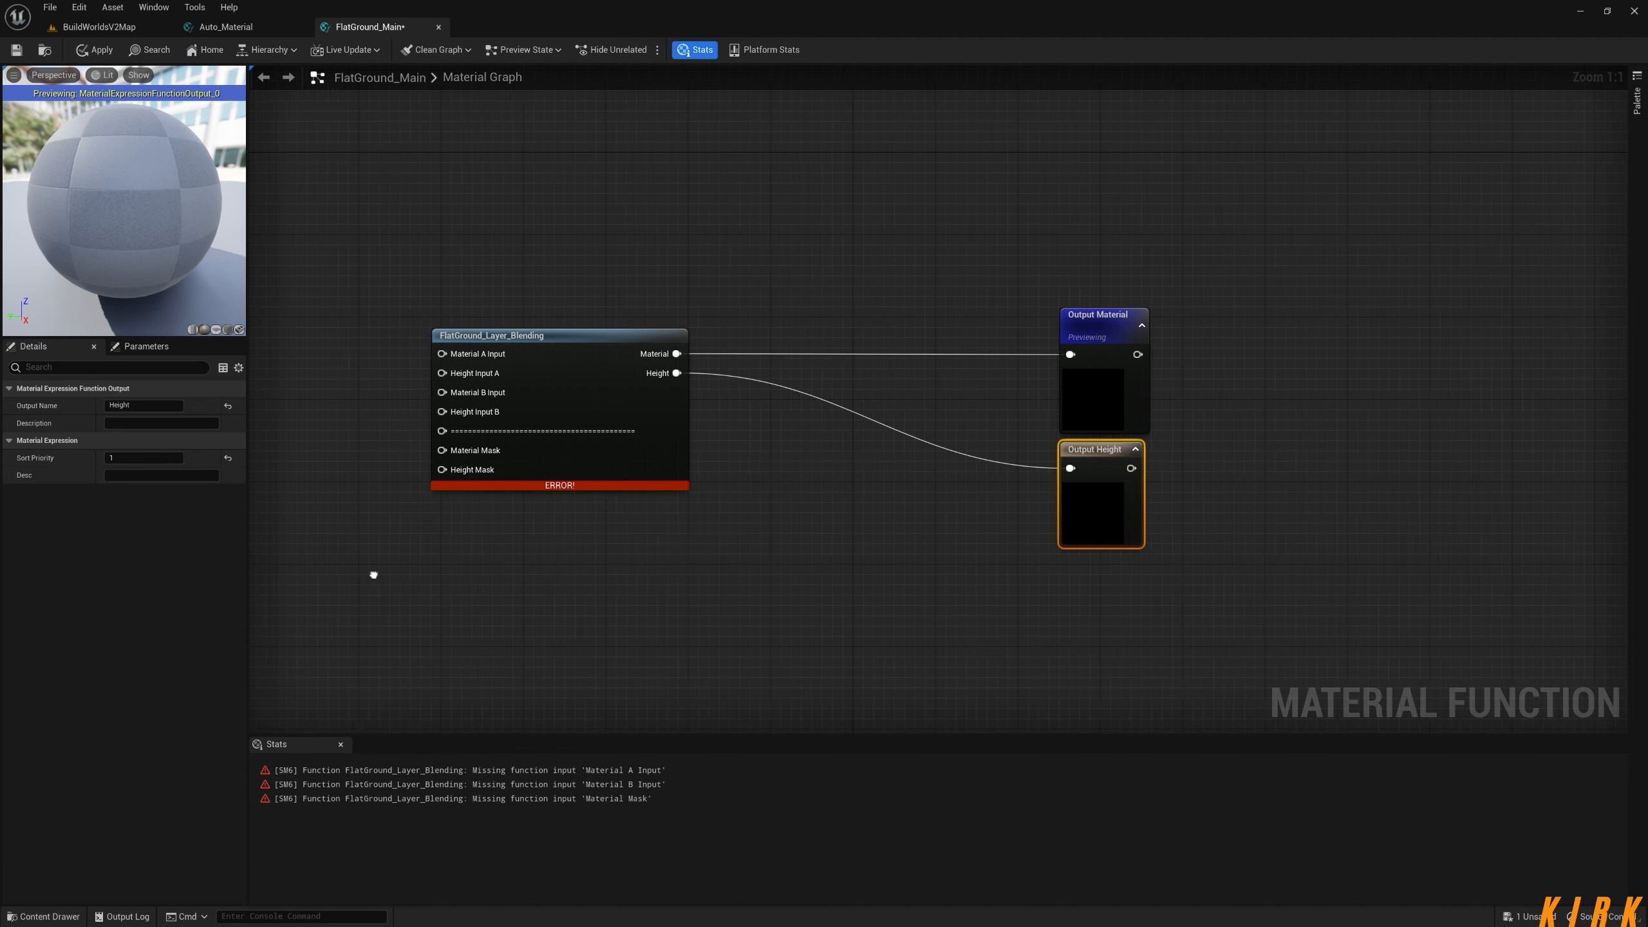
# Create a material function named FlatGround_Mask in the 2_Flat_Ground Functions folder and open it.
pyautogui.moveTo(368, 570); pyautogui.dragTo(651, 592, button='right')
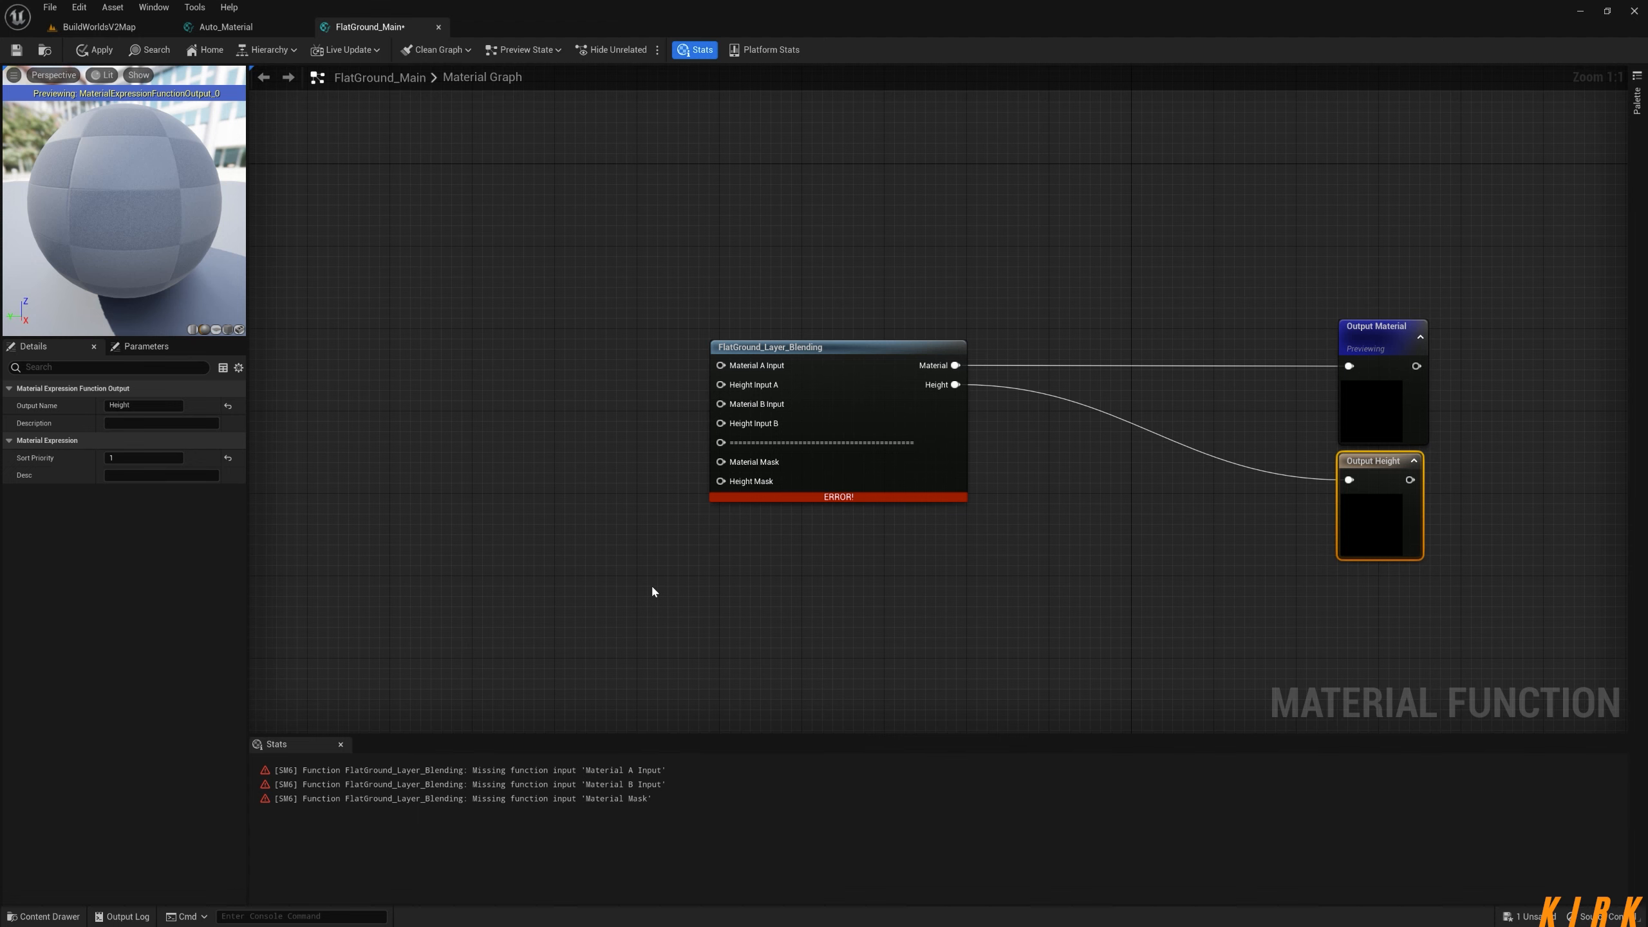
pyautogui.moveTo(476, 643); pyautogui.dragTo(609, 541, button='right')
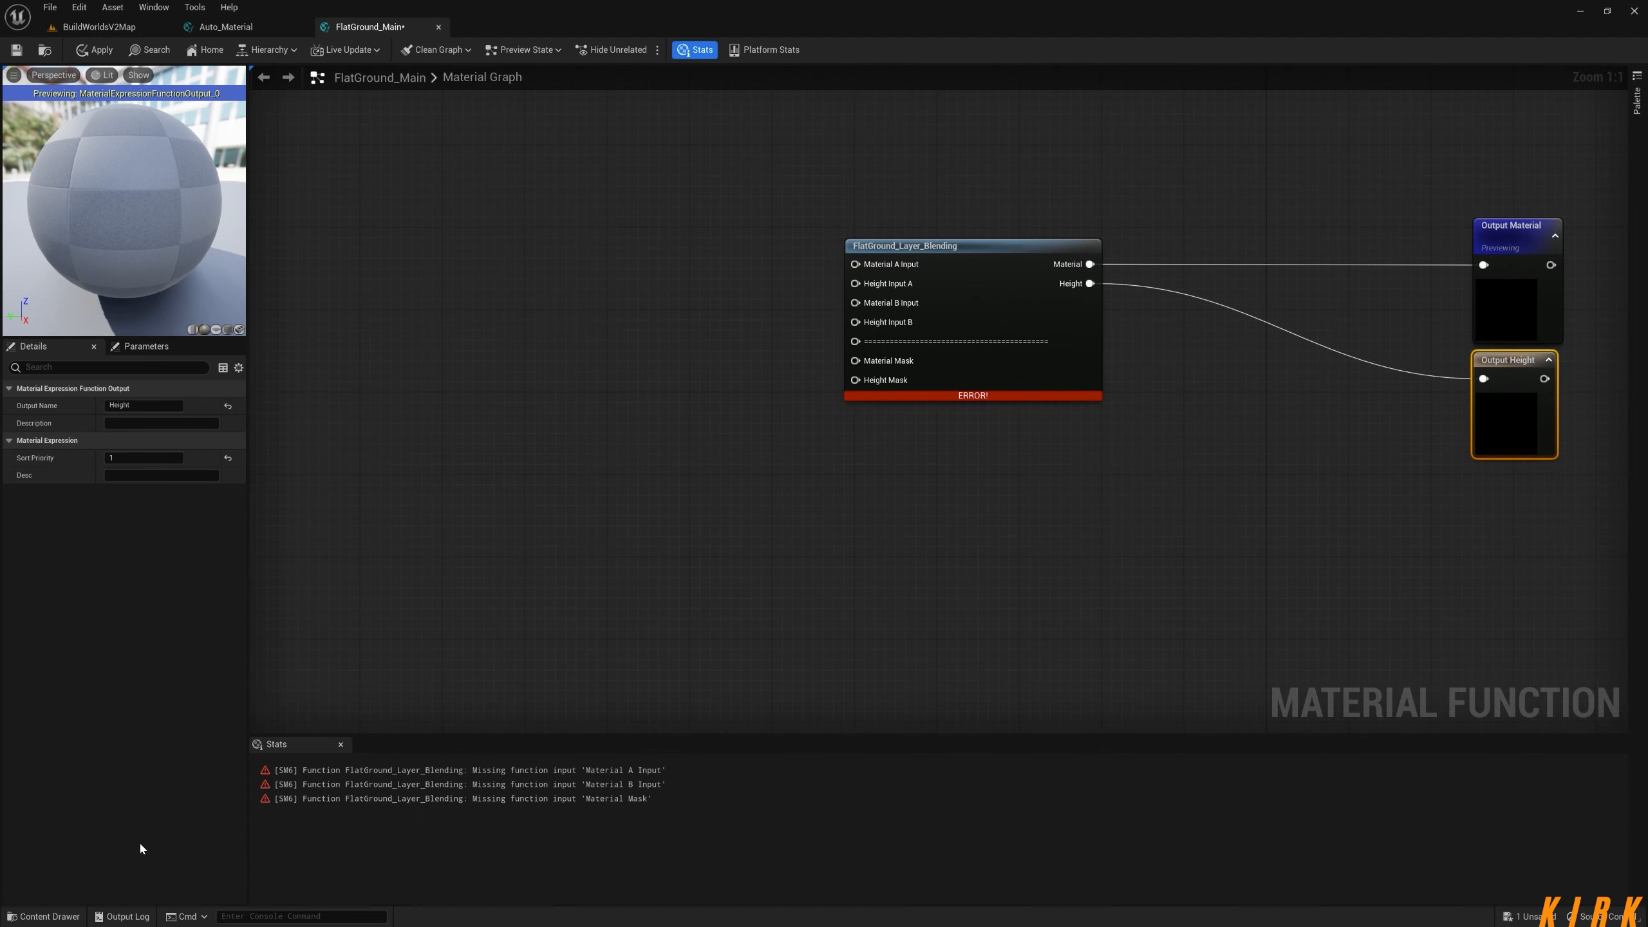
pyautogui.click(44, 916)
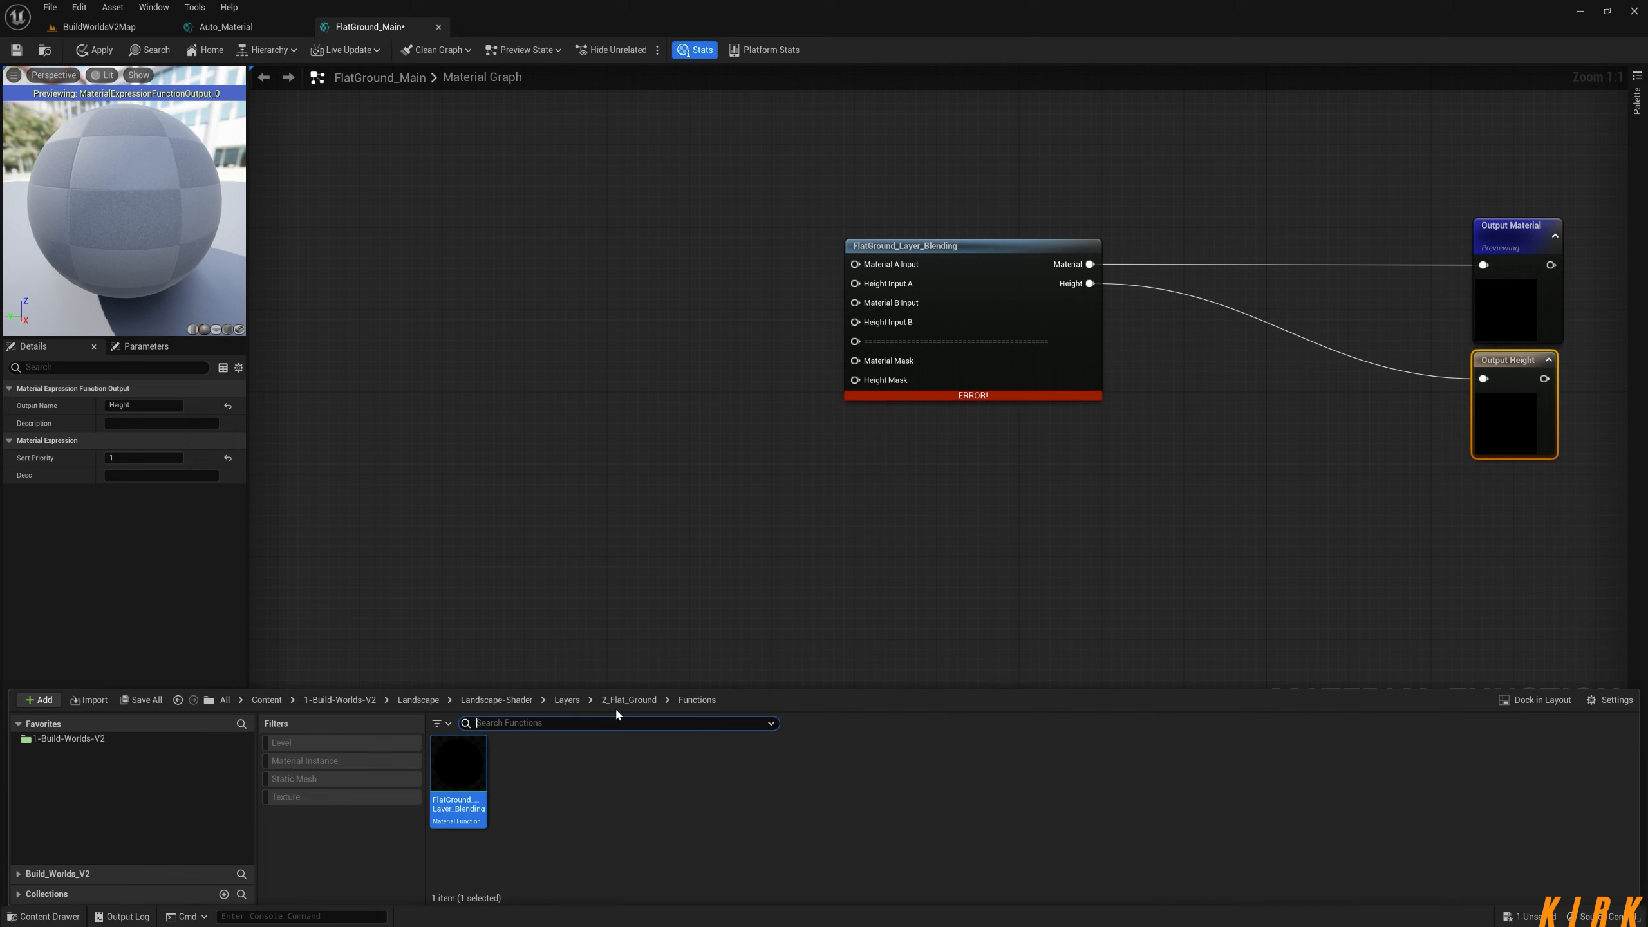
pyautogui.click(622, 805)
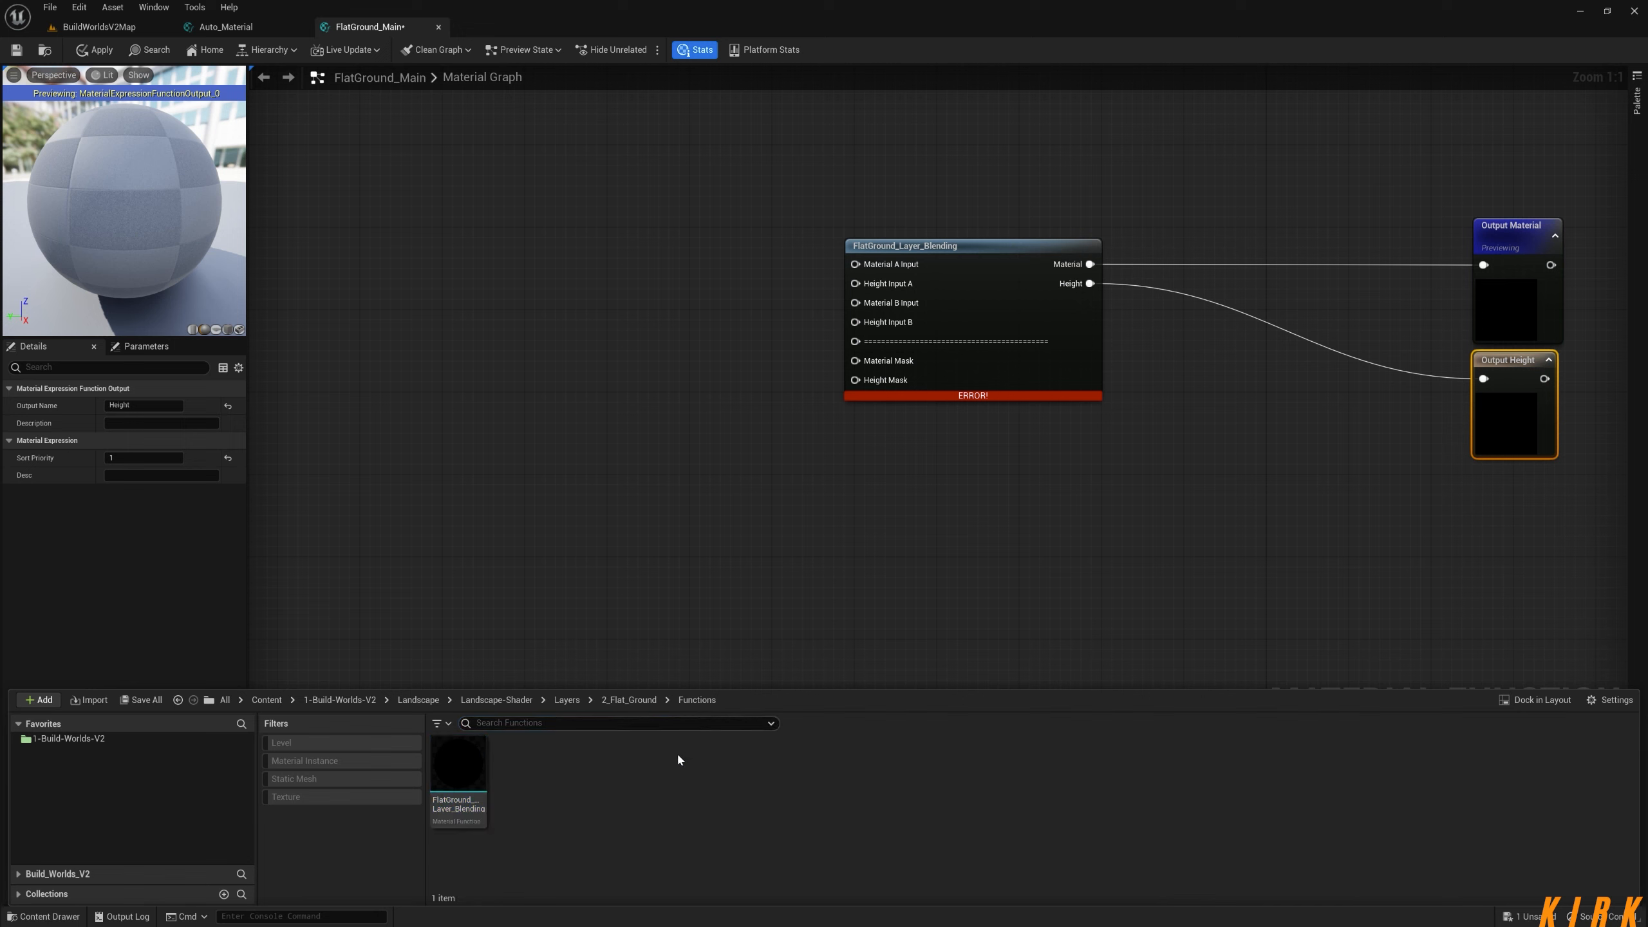
pyautogui.rightClick(550, 783)
pyautogui.moveTo(626, 652)
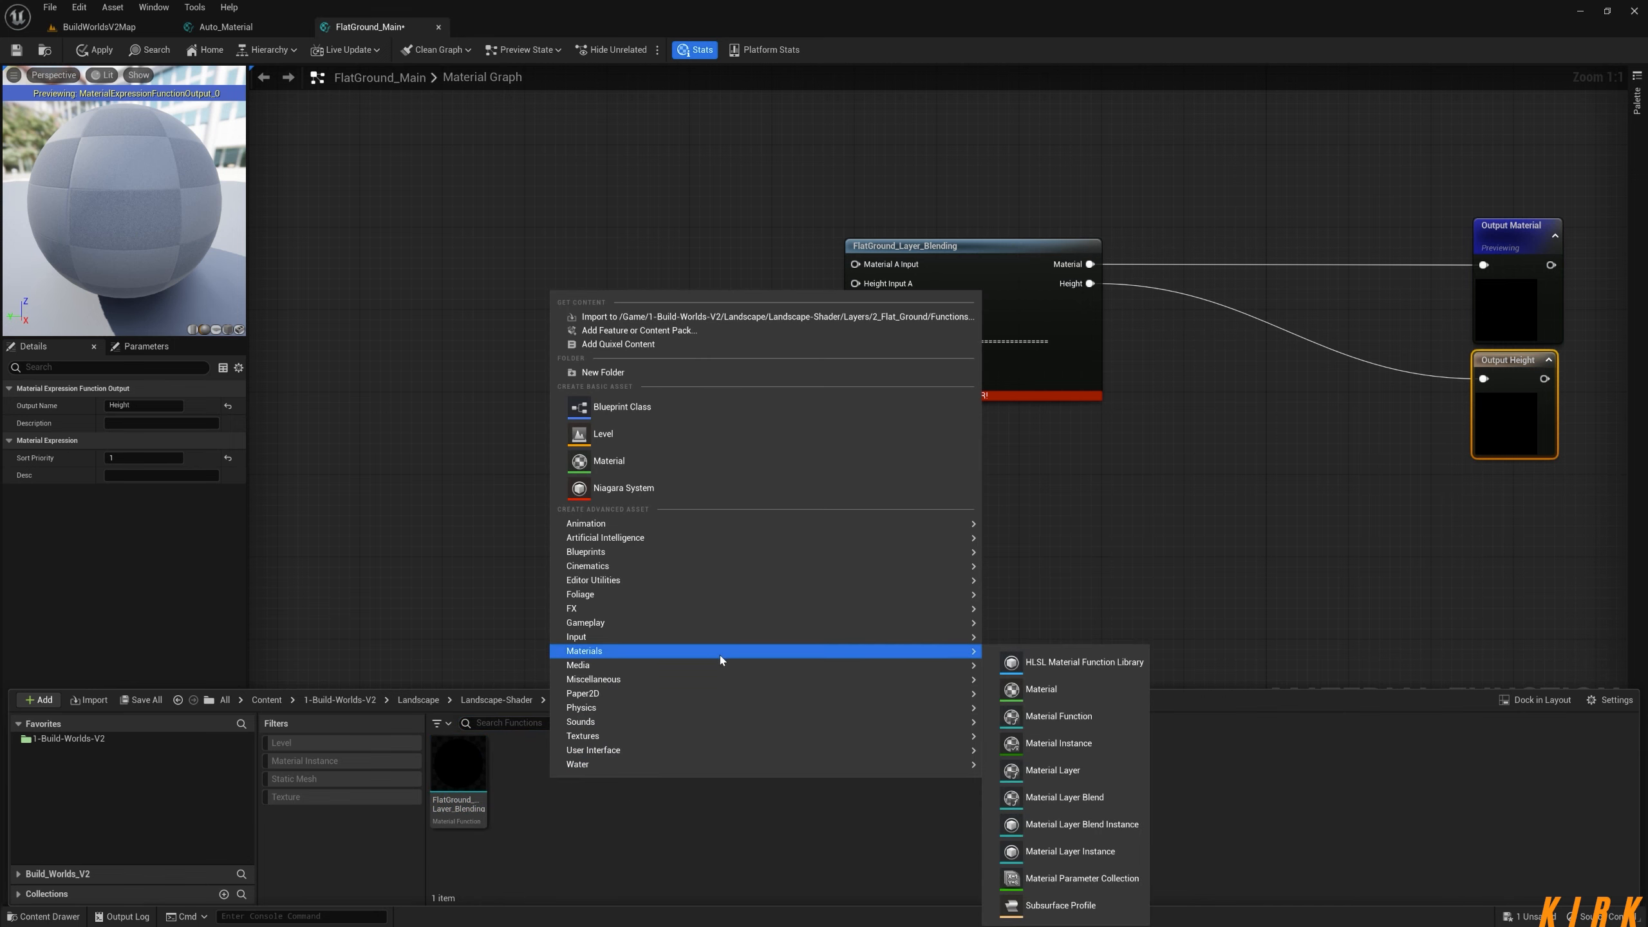
pyautogui.click(1070, 716)
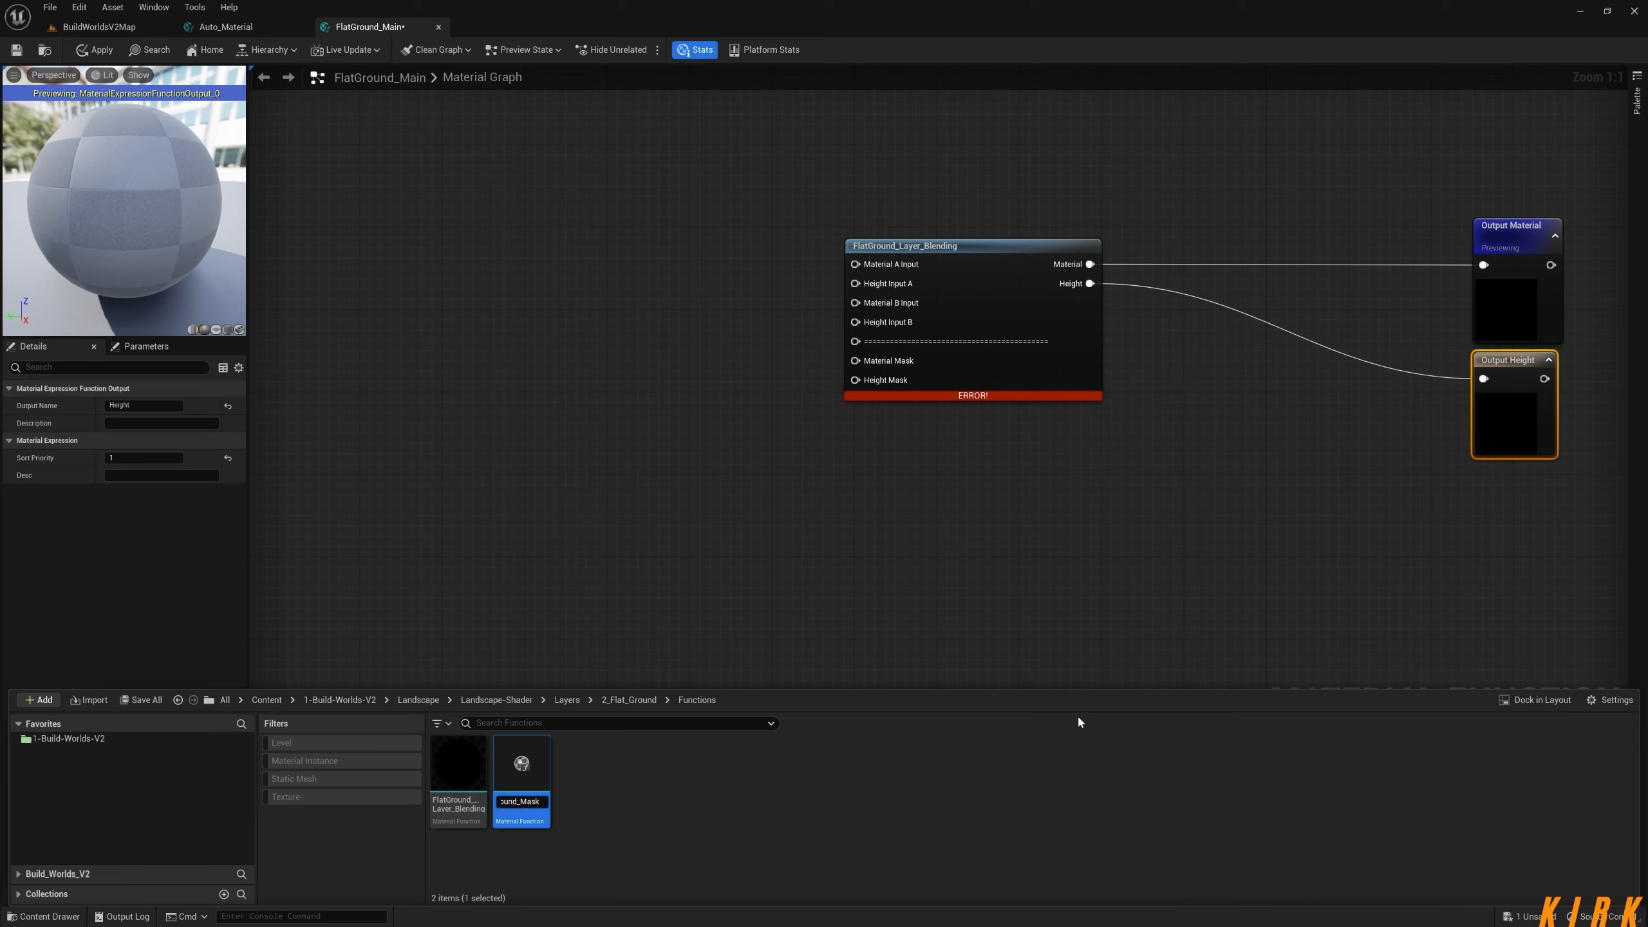
pyautogui.press('Return')
pyautogui.doubleClick(525, 768)
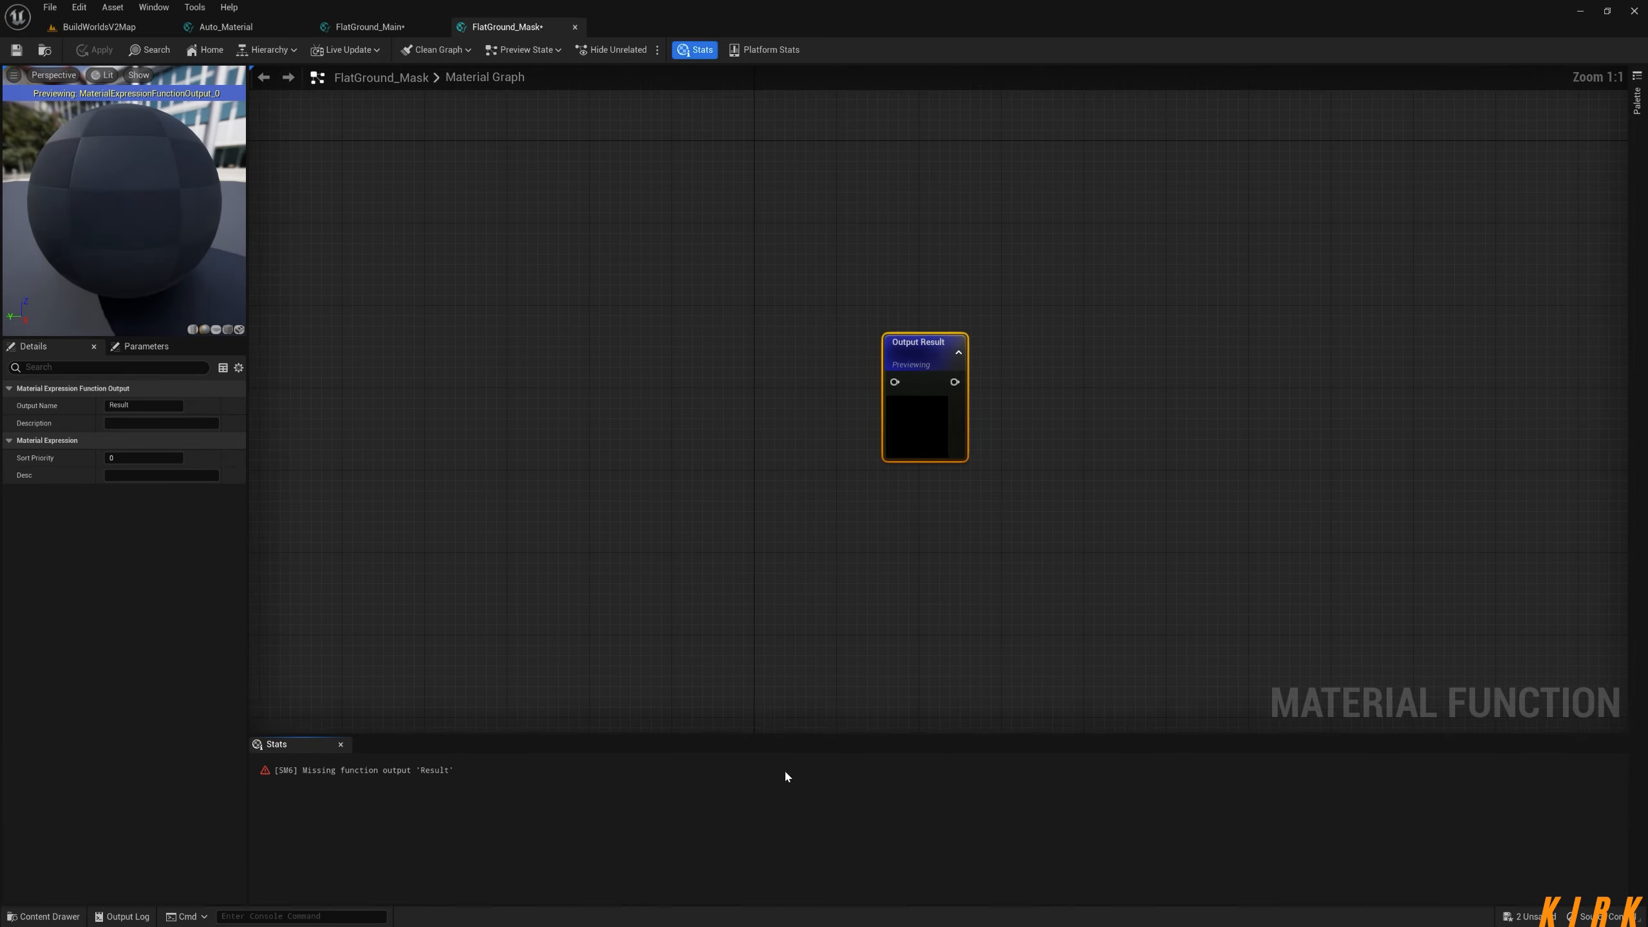
# Hide the stats and add a Texture Sample node well to the left of Output Result.
pyautogui.moveTo(659, 577); pyautogui.dragTo(838, 560, button='right')
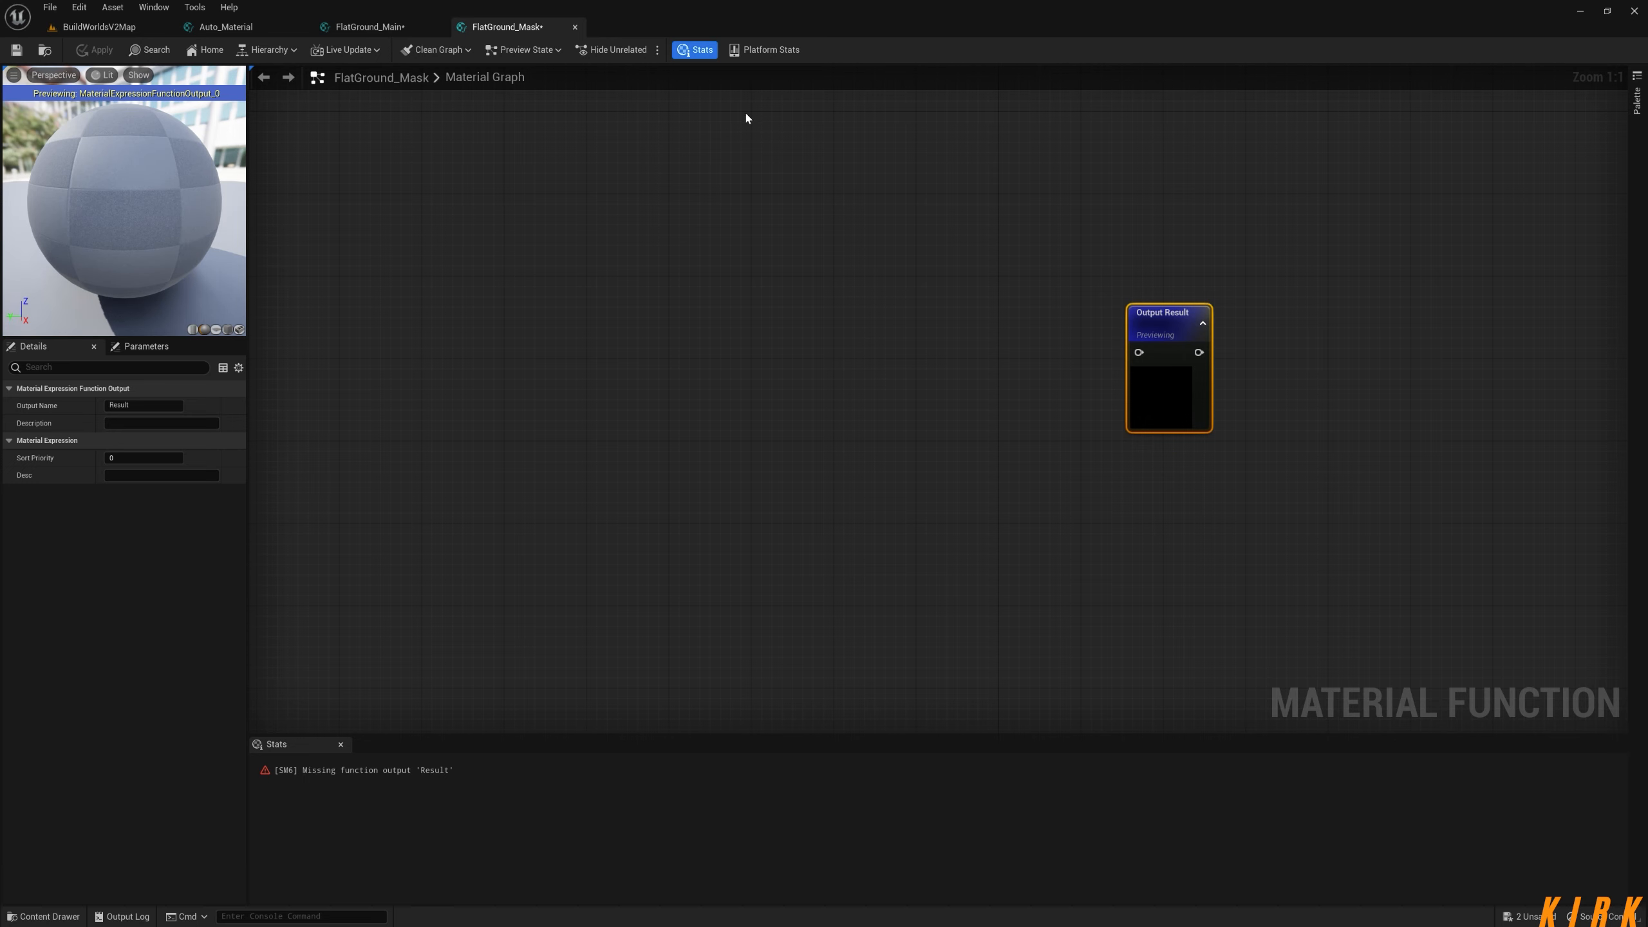
pyautogui.click(704, 51)
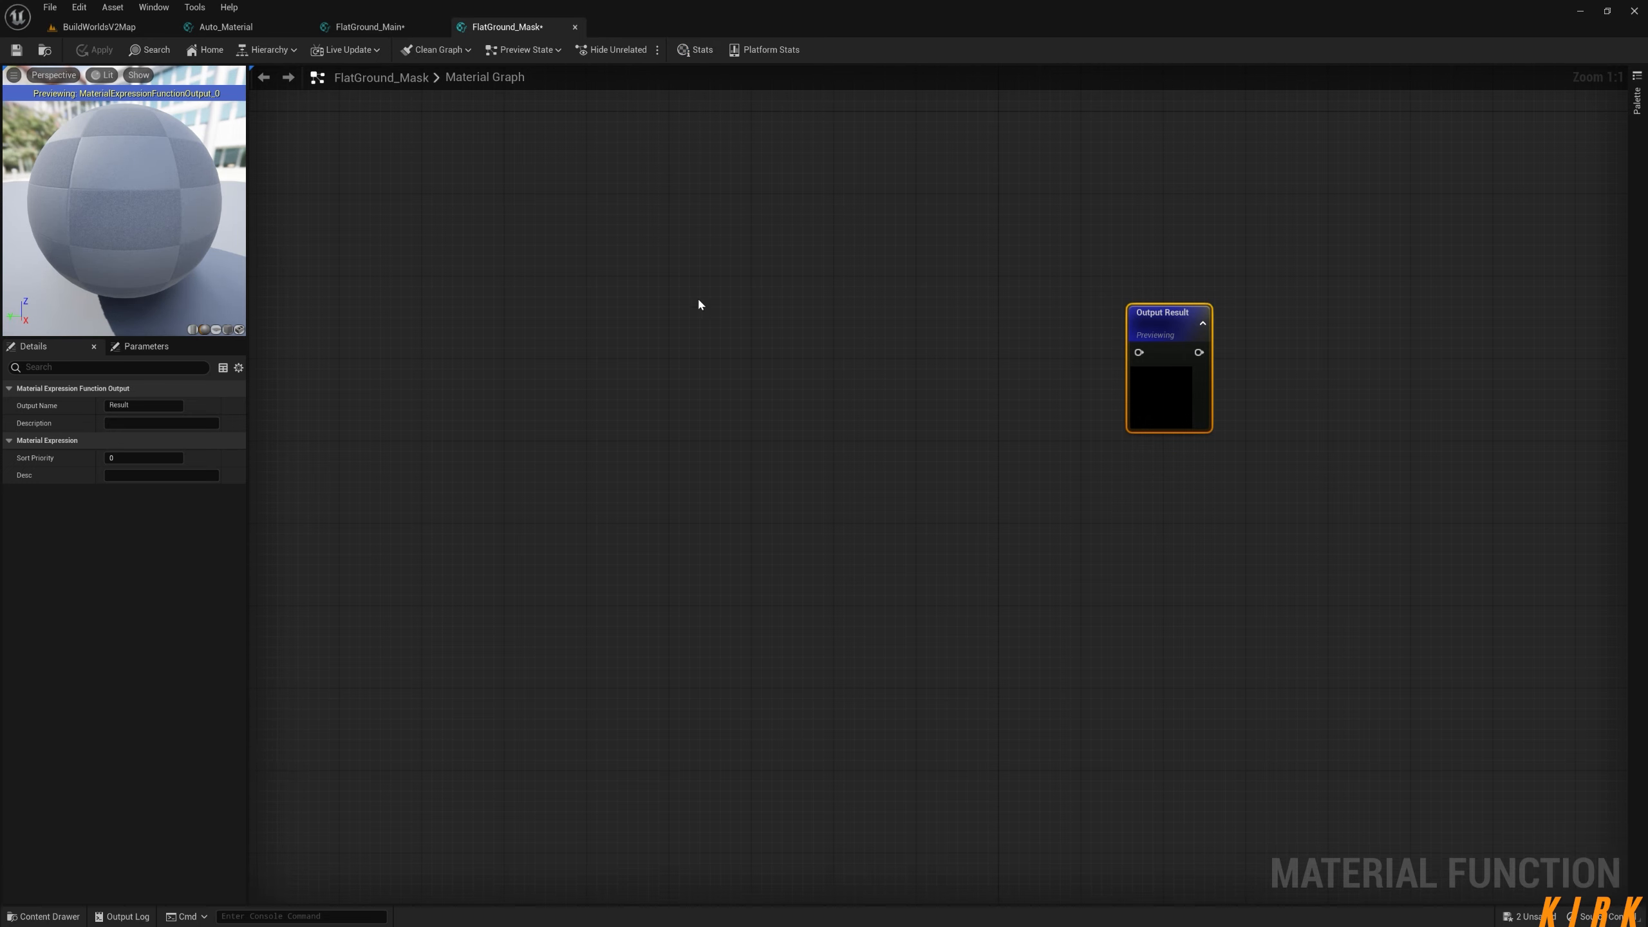
pyautogui.moveTo(754, 453); pyautogui.dragTo(870, 469, button='right')
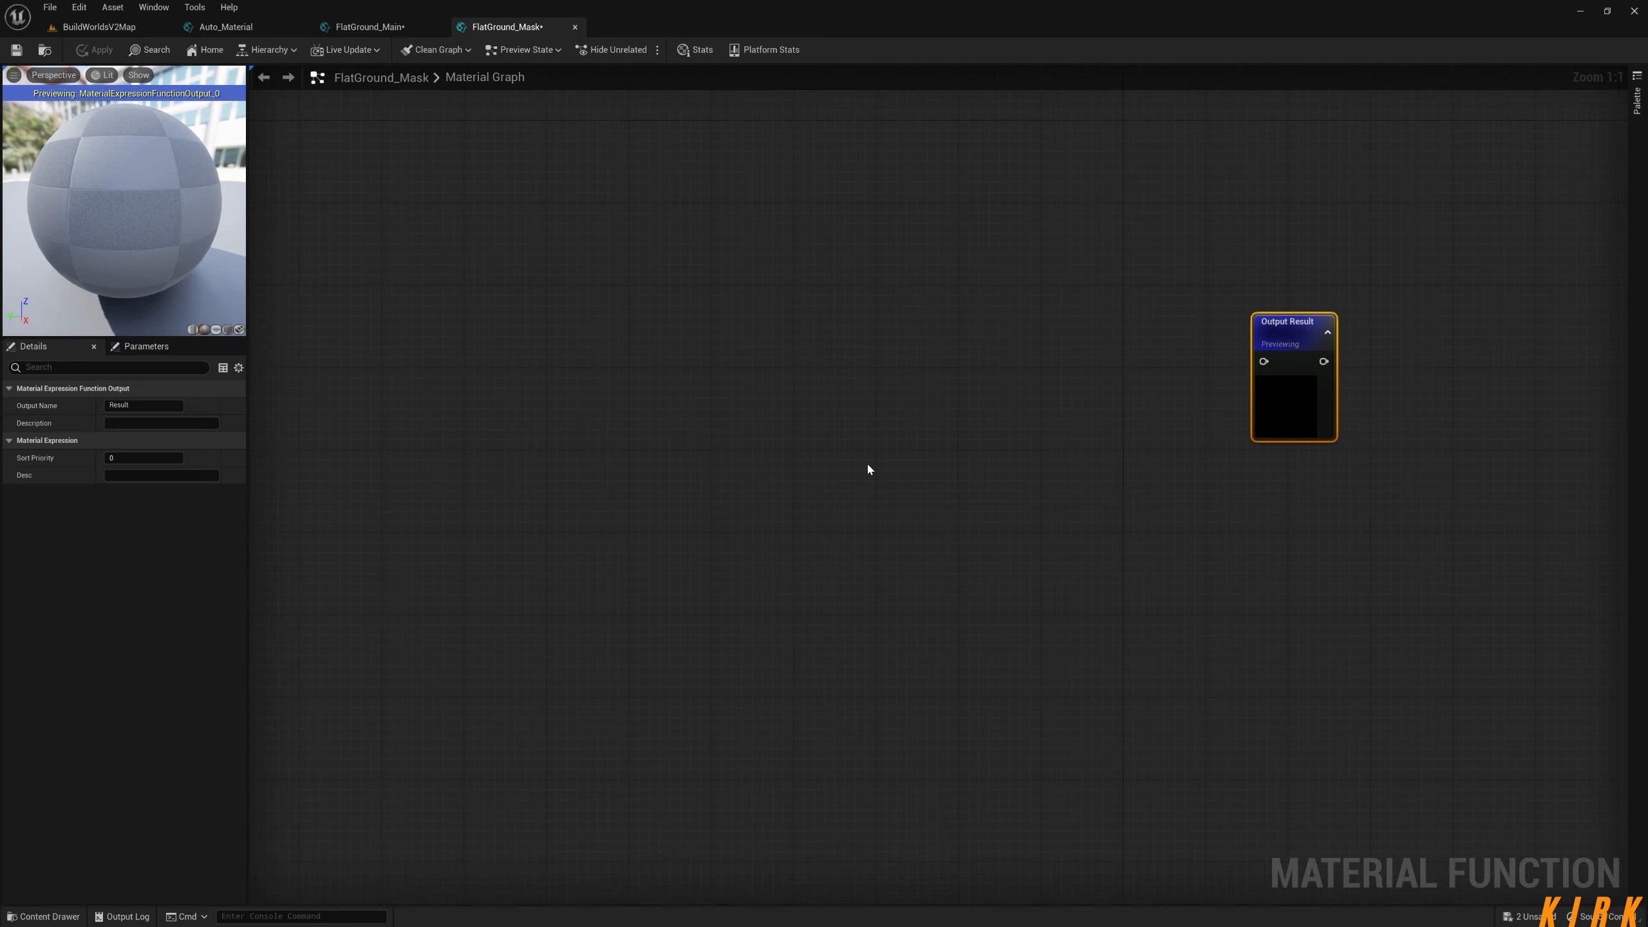
pyautogui.click(524, 422)
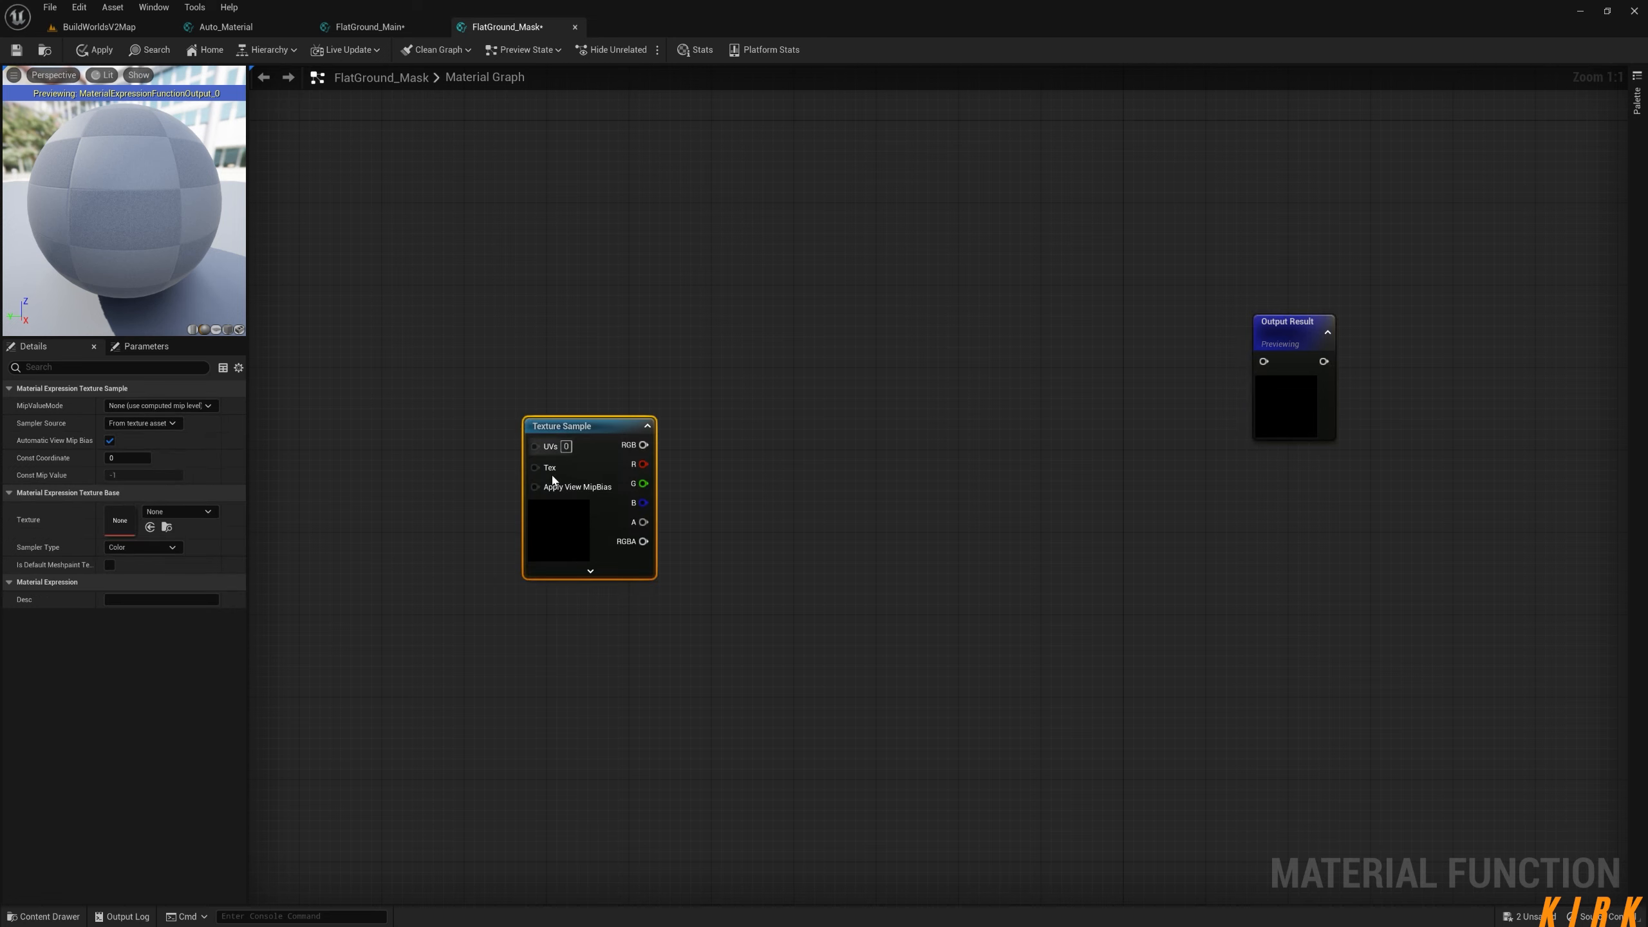
pyautogui.moveTo(587, 429); pyautogui.dragTo(600, 338)
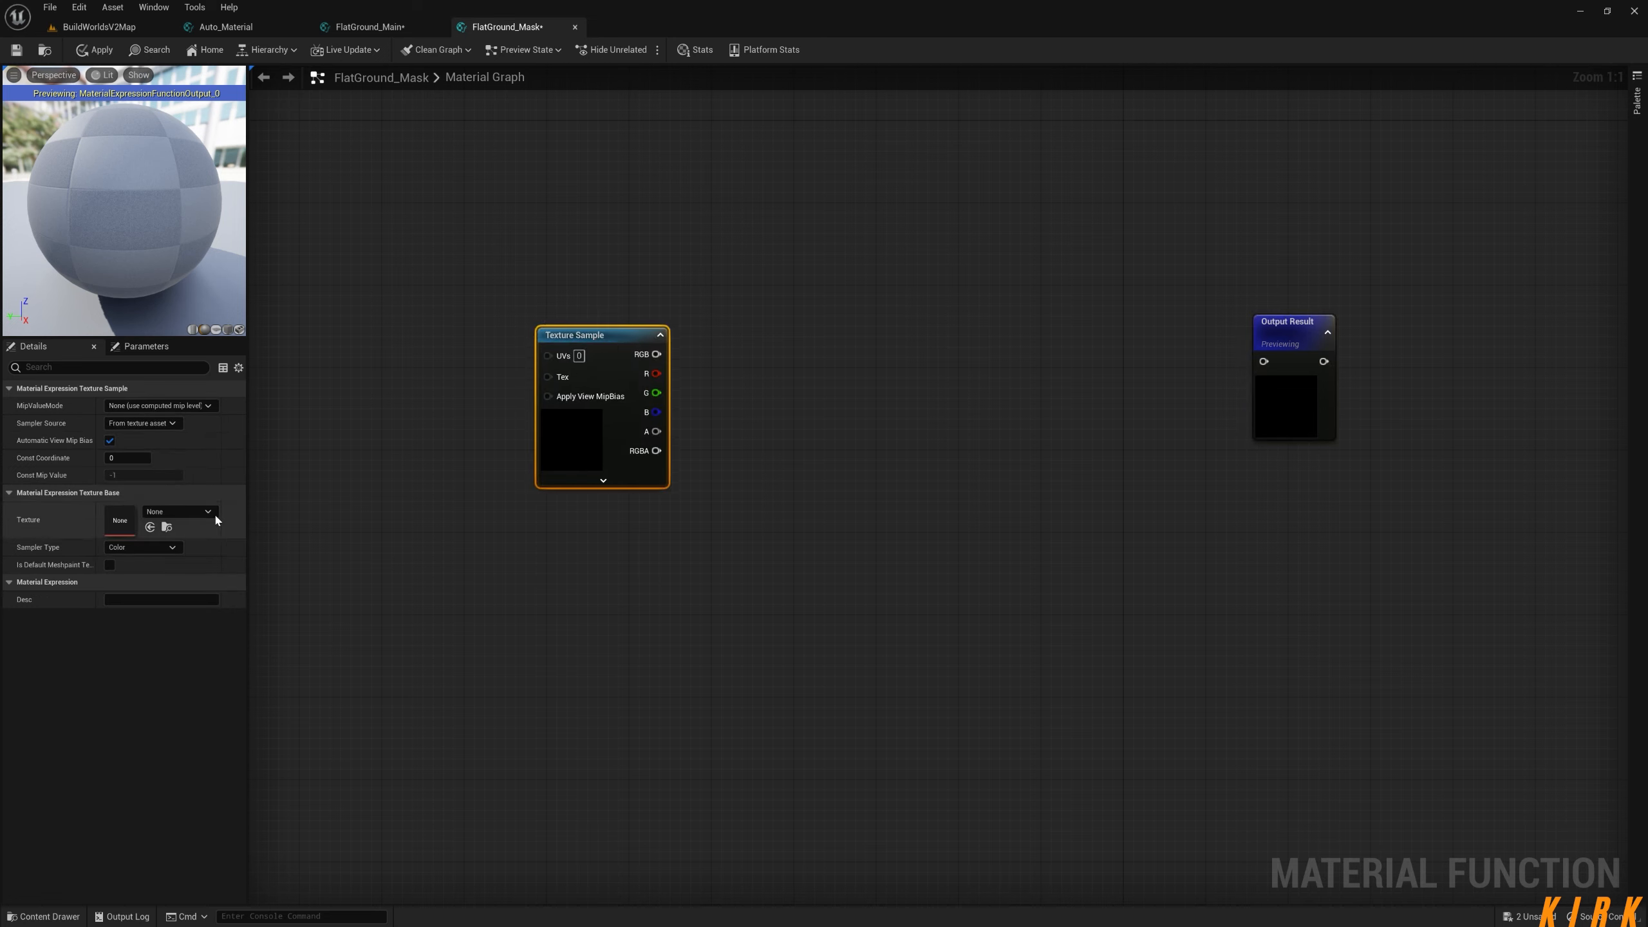
# Search the Texture Sample node's available textures for Perlin, then remove the node without assigning a texture.
pyautogui.click(186, 513)
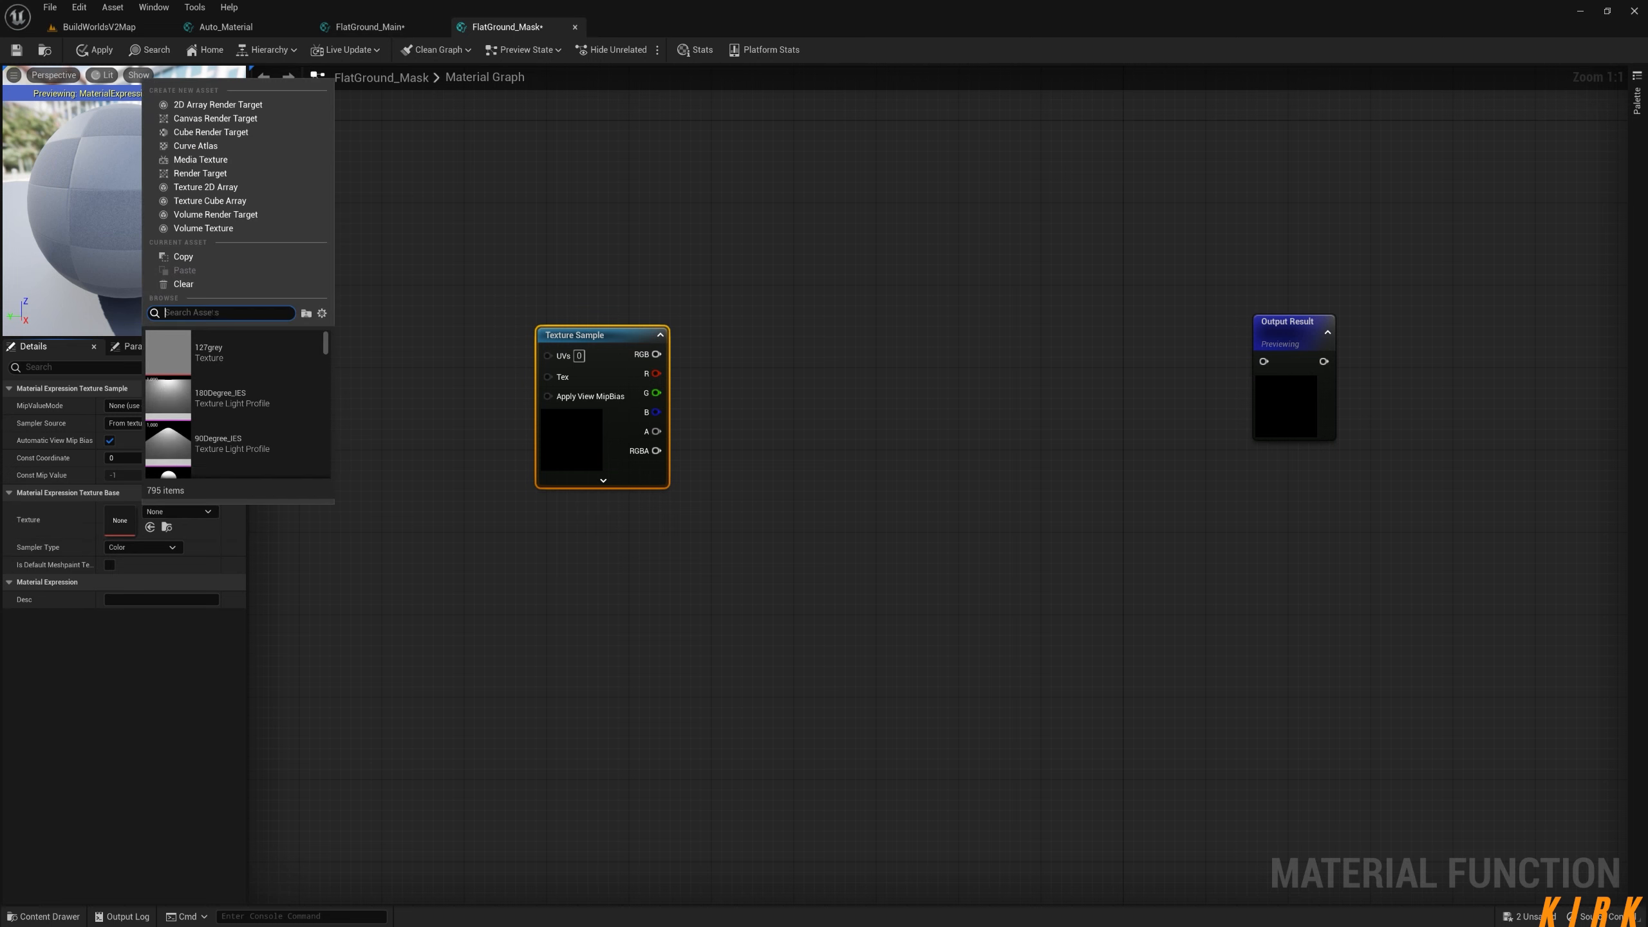
pyautogui.write('Perlin')
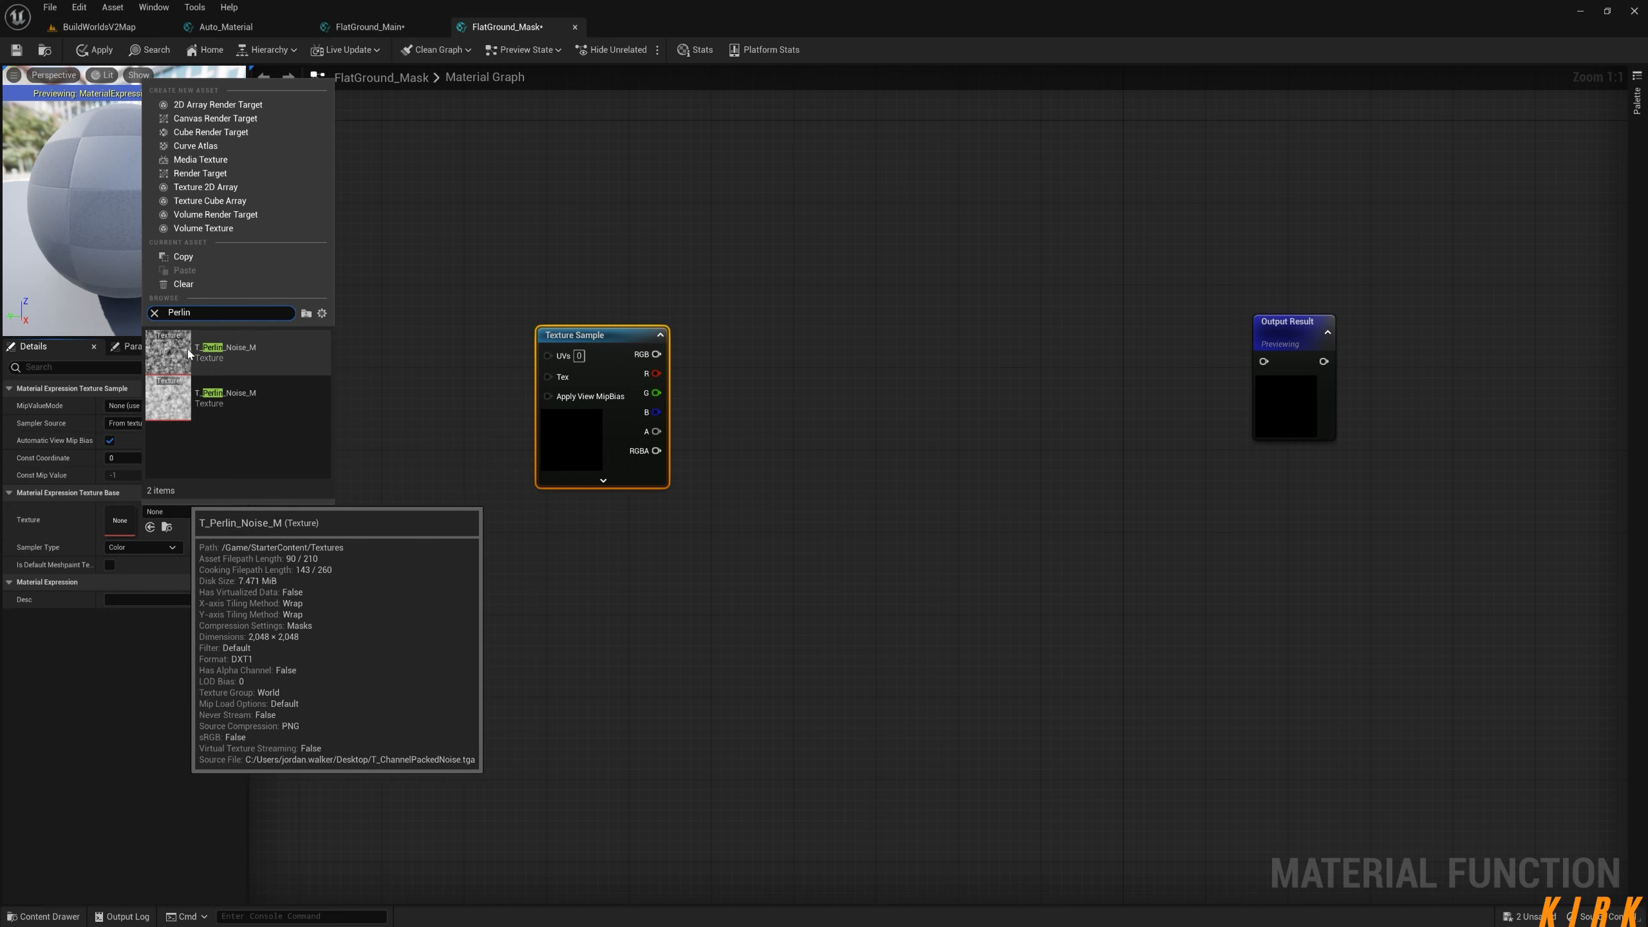
pyautogui.moveTo(164, 389)
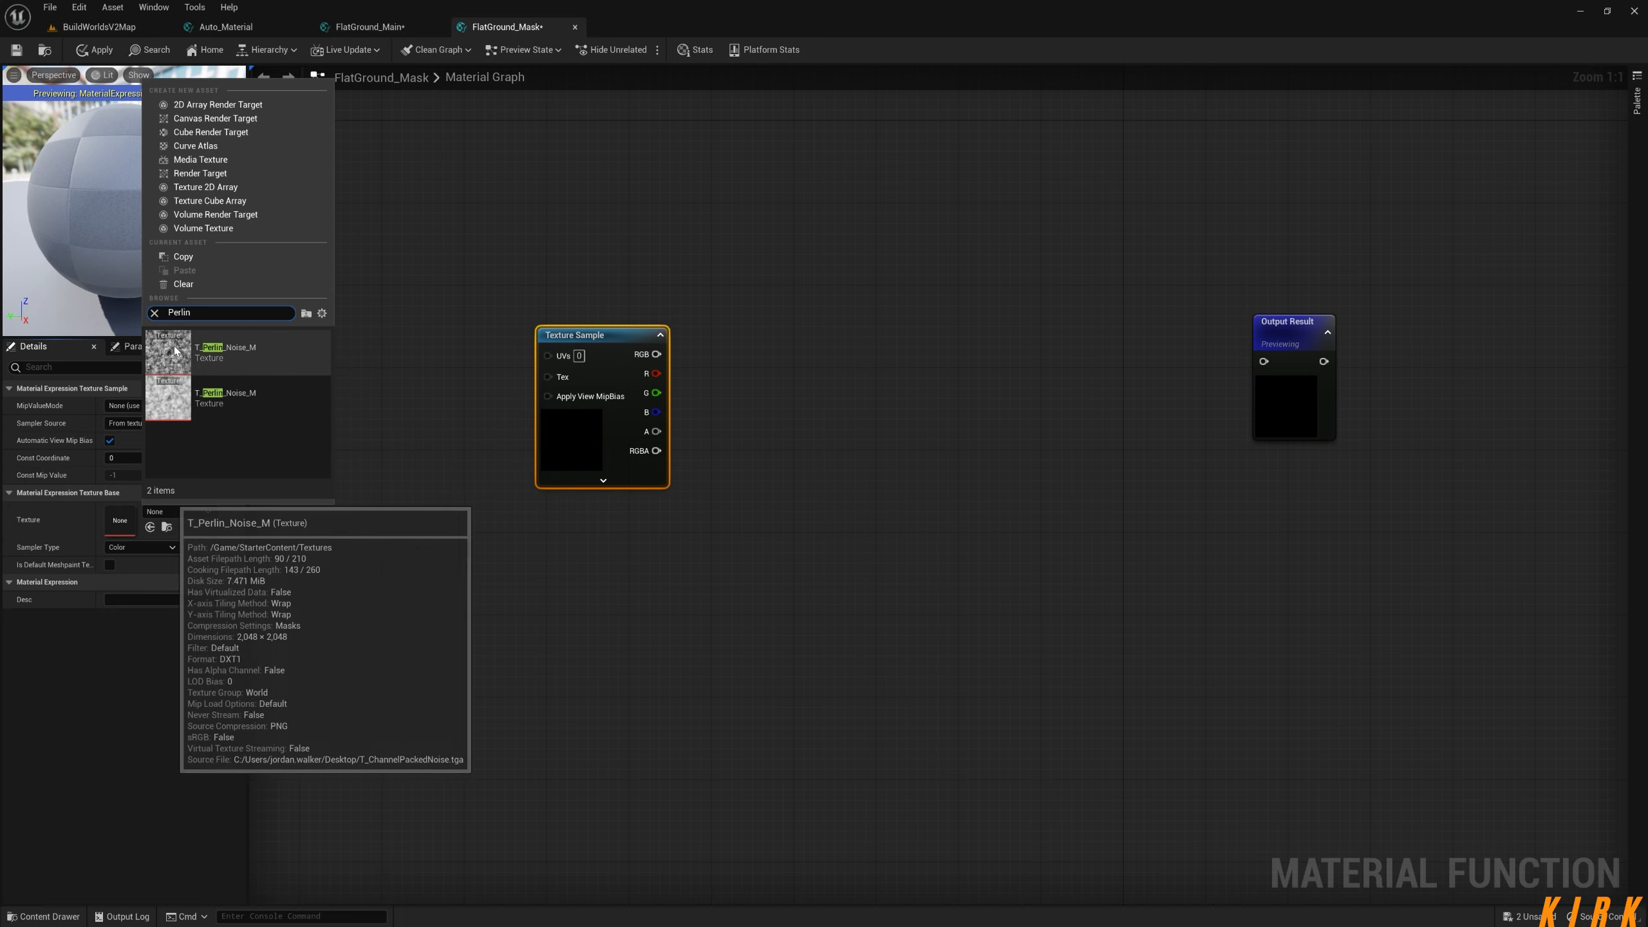
pyautogui.moveTo(221, 362)
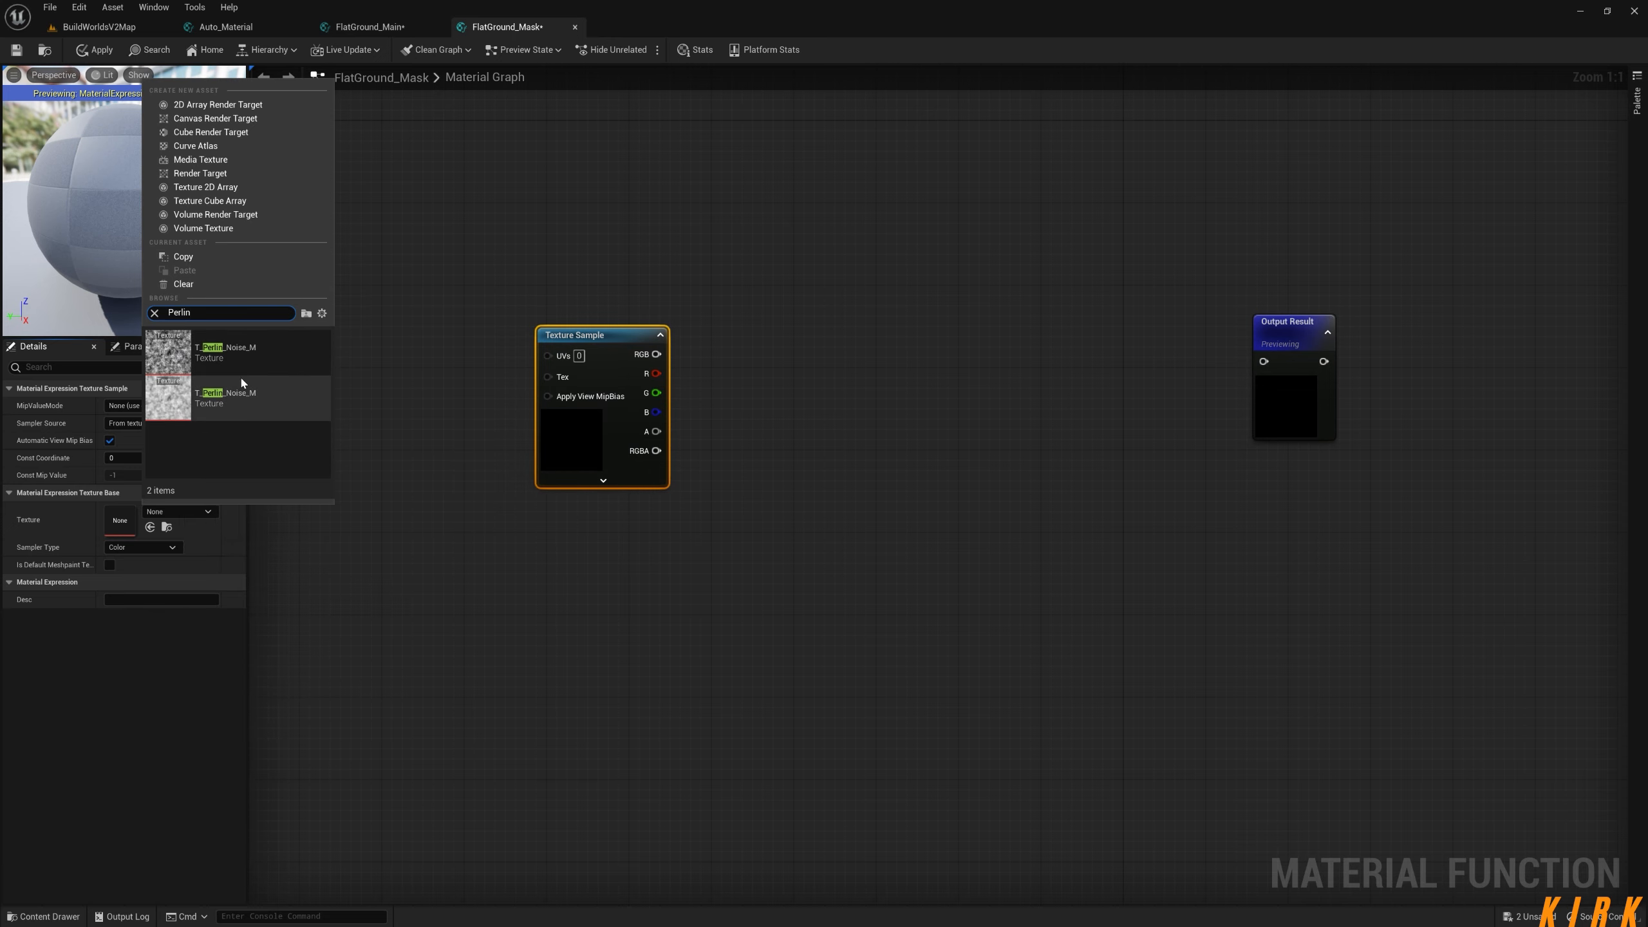
pyautogui.click(745, 371)
pyautogui.moveTo(798, 284); pyautogui.dragTo(479, 533)
pyautogui.press('Delete')
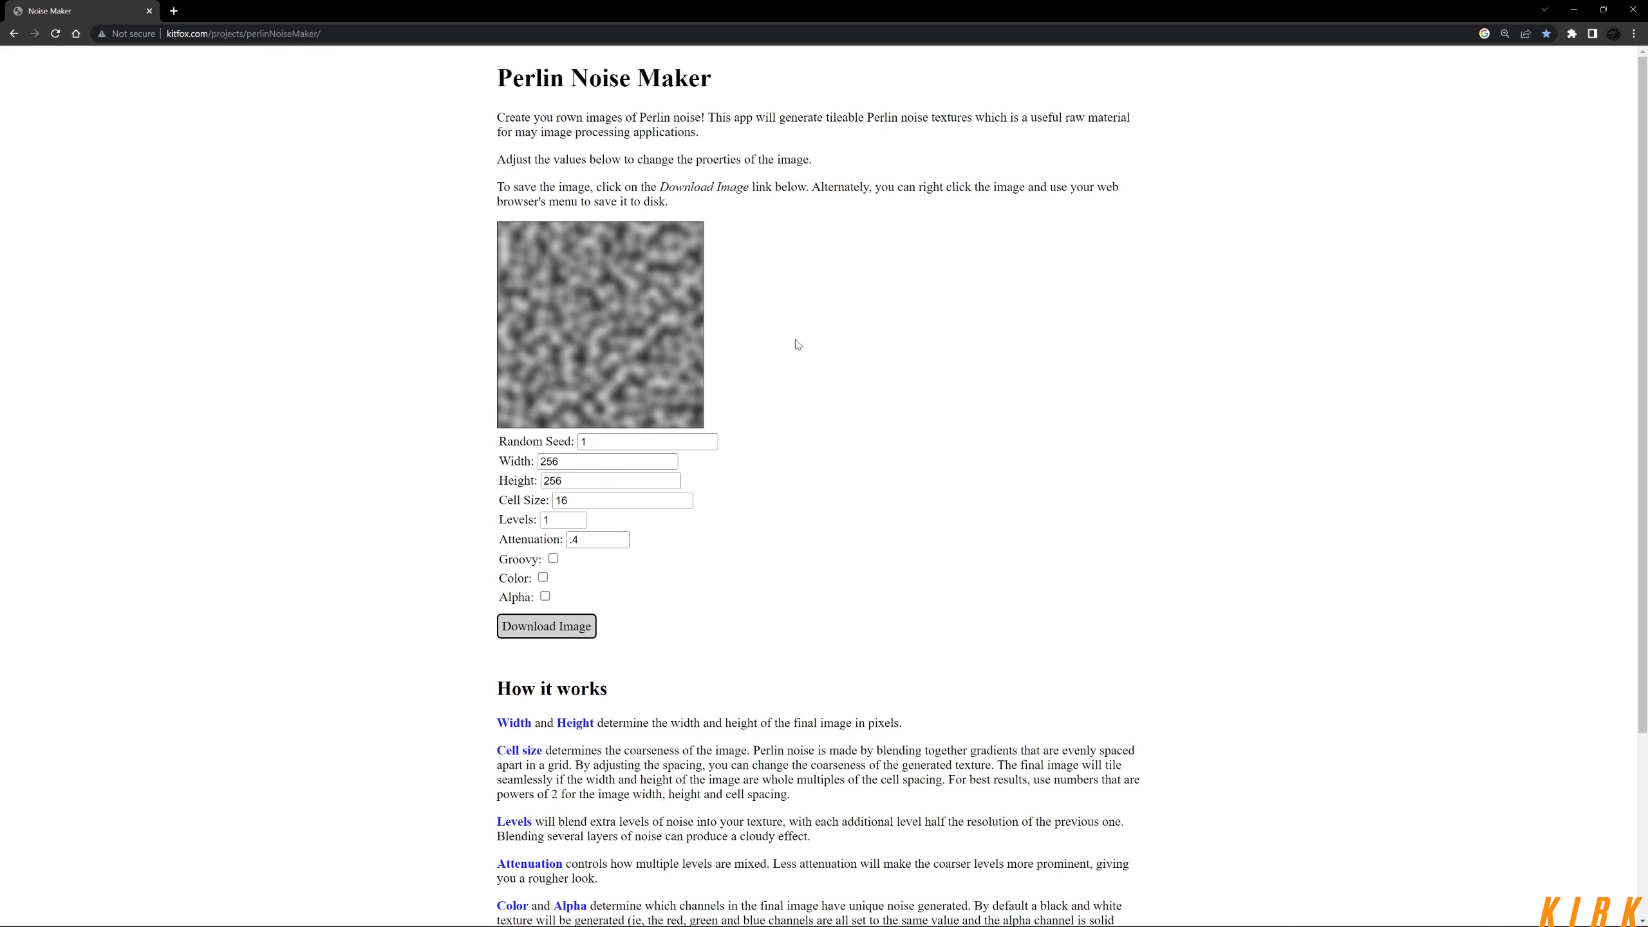
# Switch to the Perlin Noise Maker web page and examine its image settings and the How it works explanations.
pyautogui.scroll(-4, 867, 338)
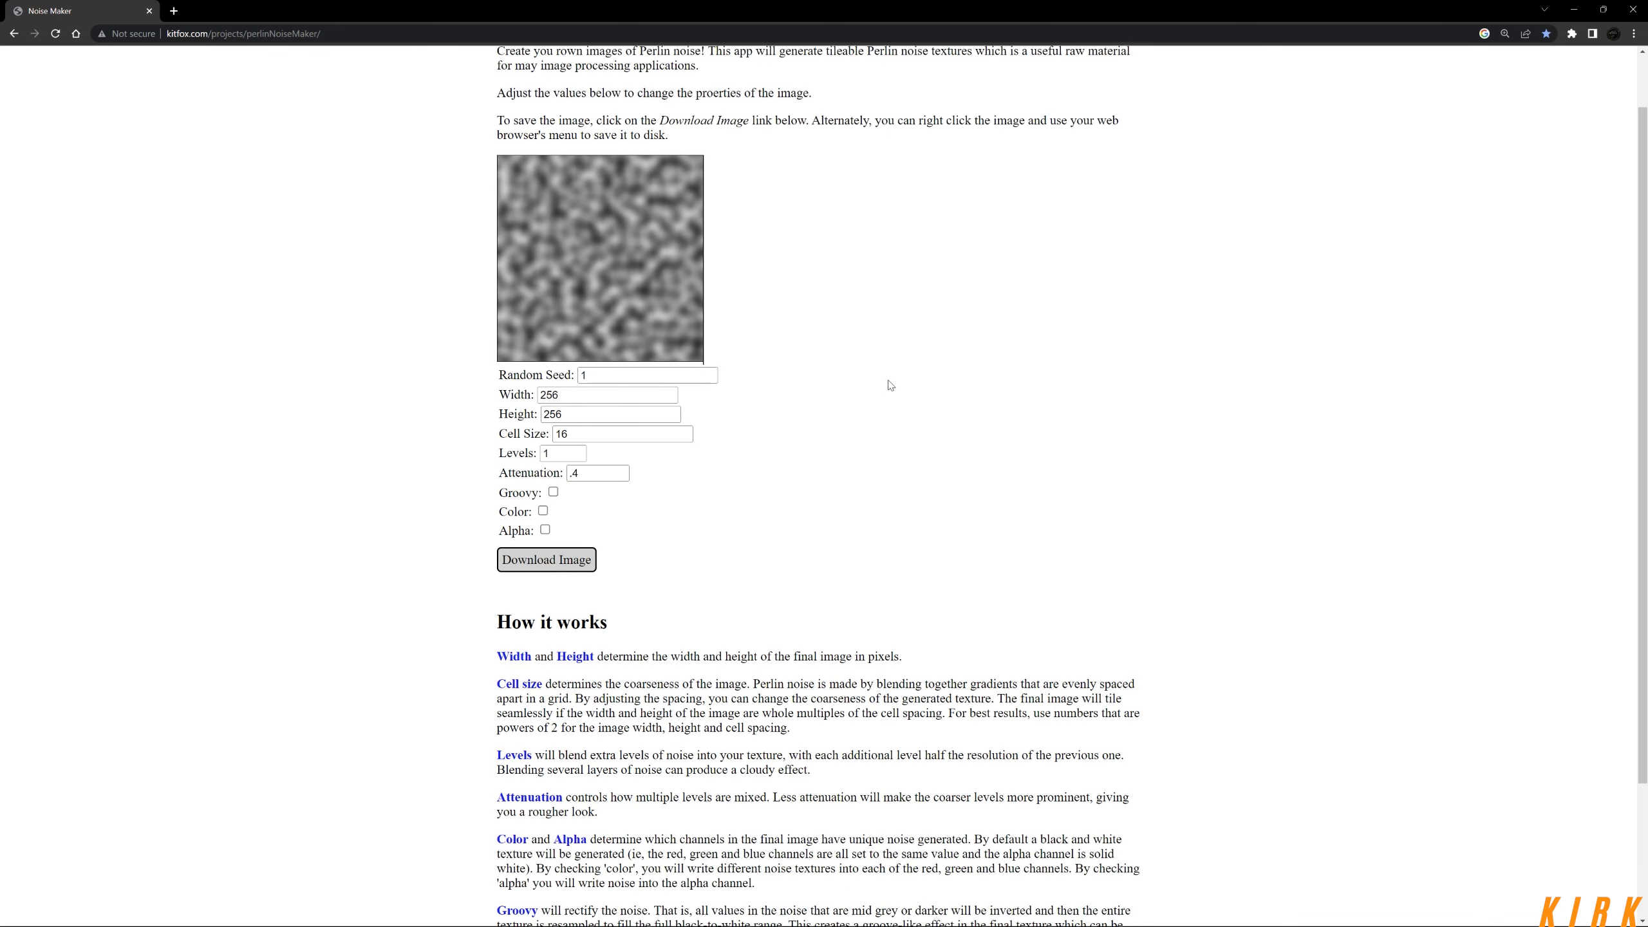
pyautogui.moveTo(456, 436); pyautogui.dragTo(1062, 800)
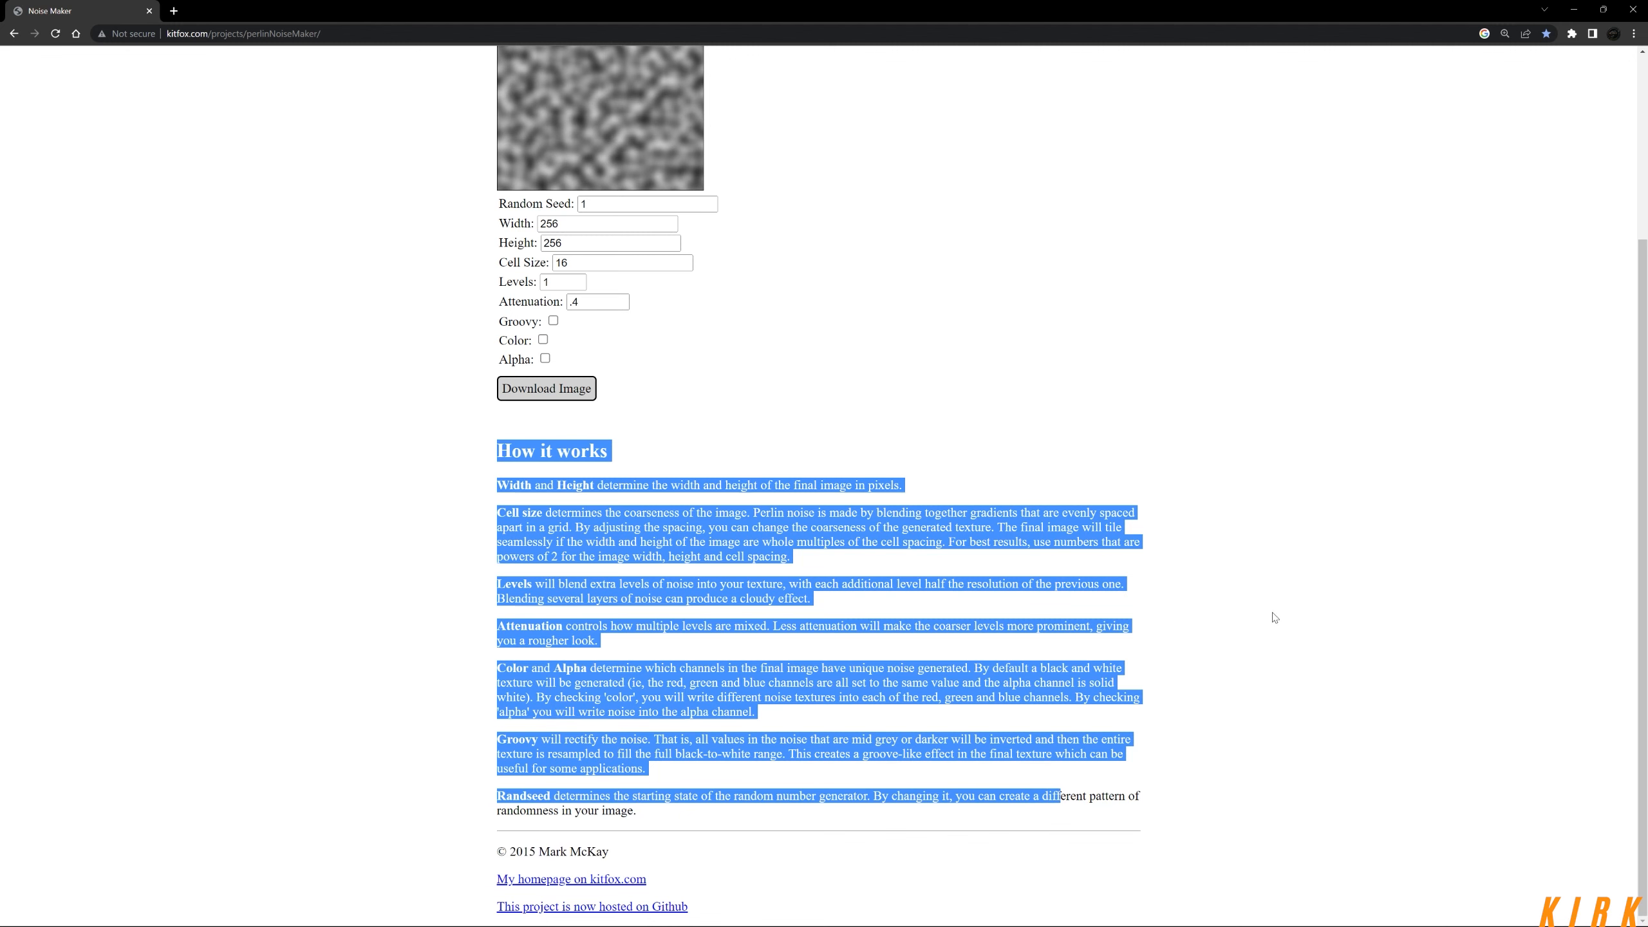
pyautogui.click(979, 321)
pyautogui.scroll(3, 919, 403)
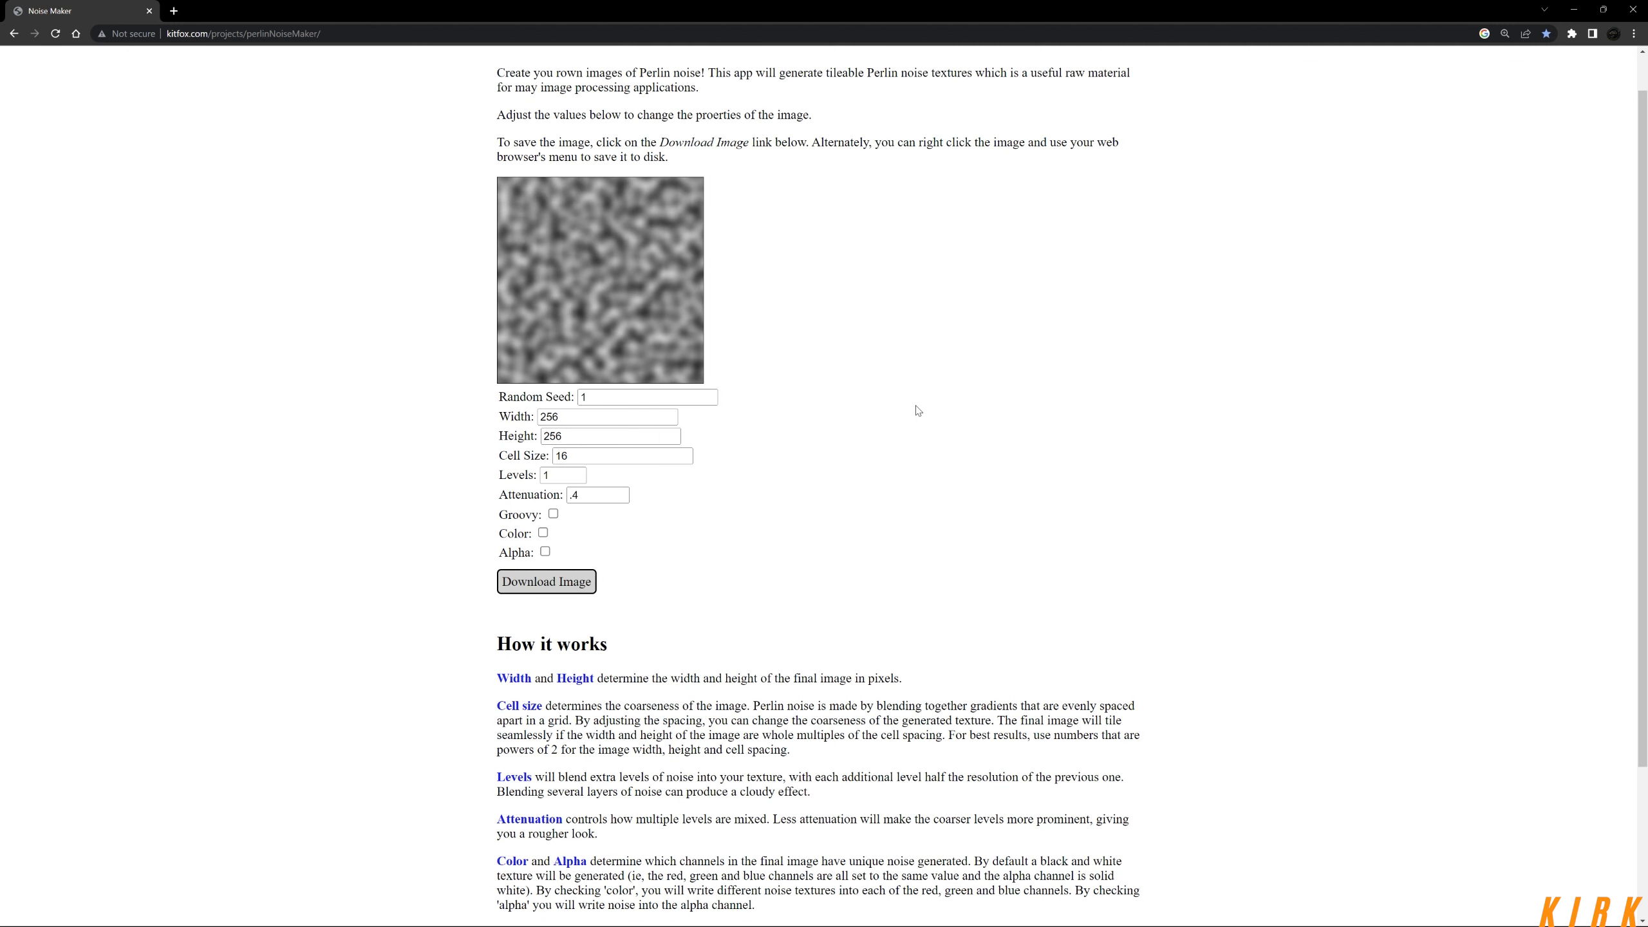
pyautogui.scroll(-3, 899, 470)
pyautogui.scroll(2, 856, 368)
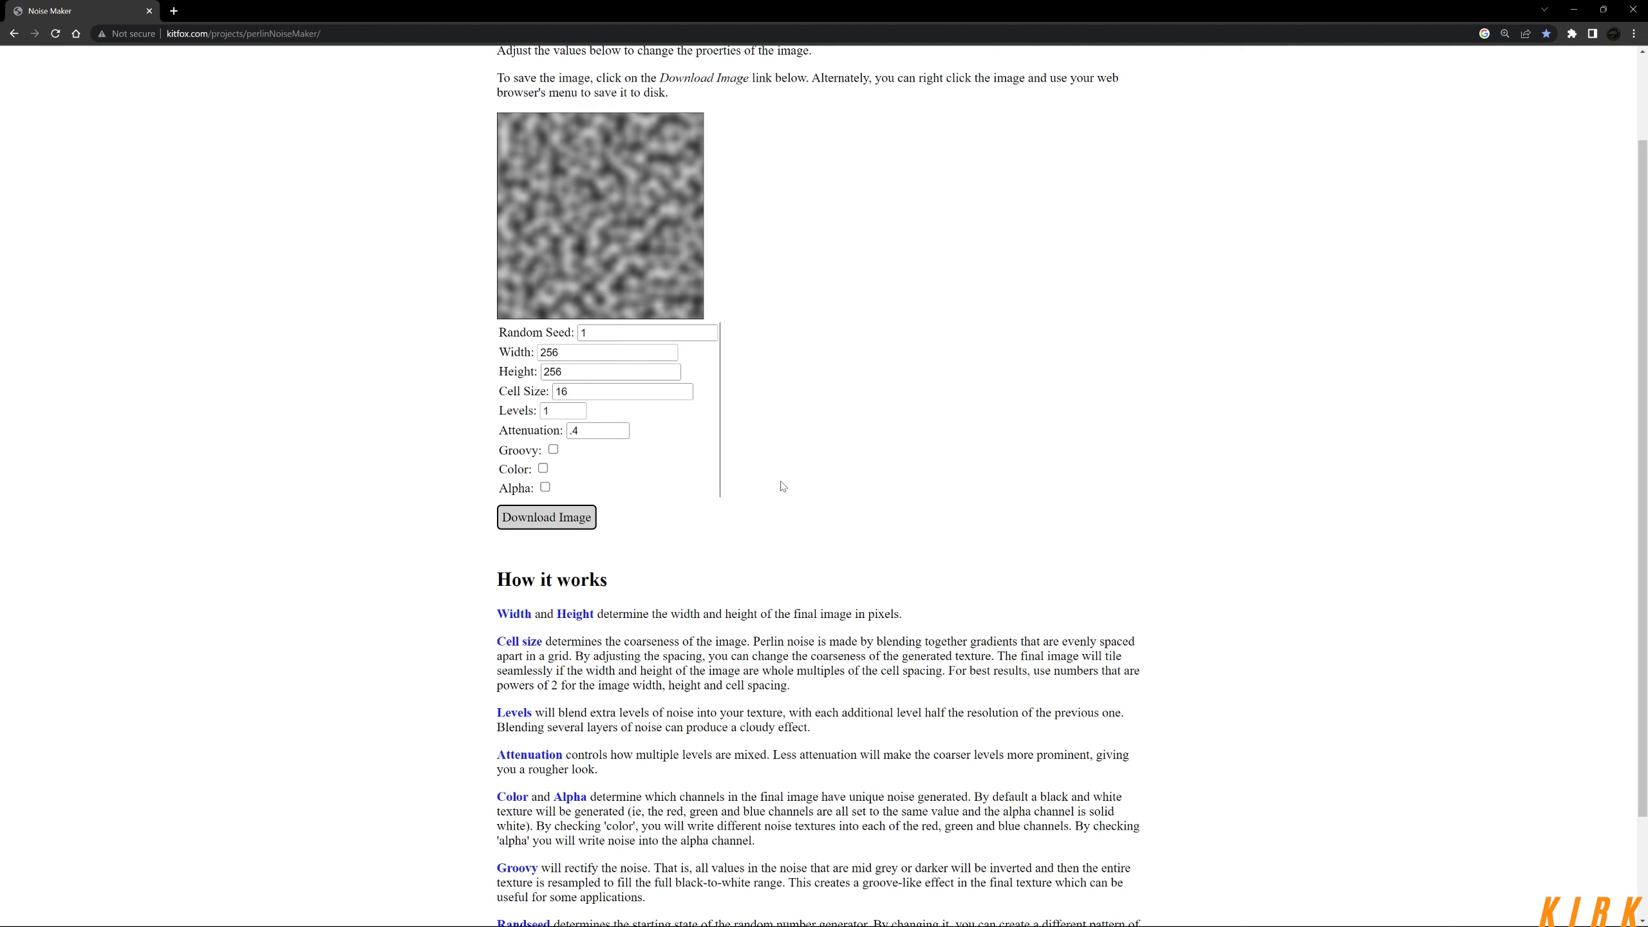
pyautogui.scroll(2, 935, 429)
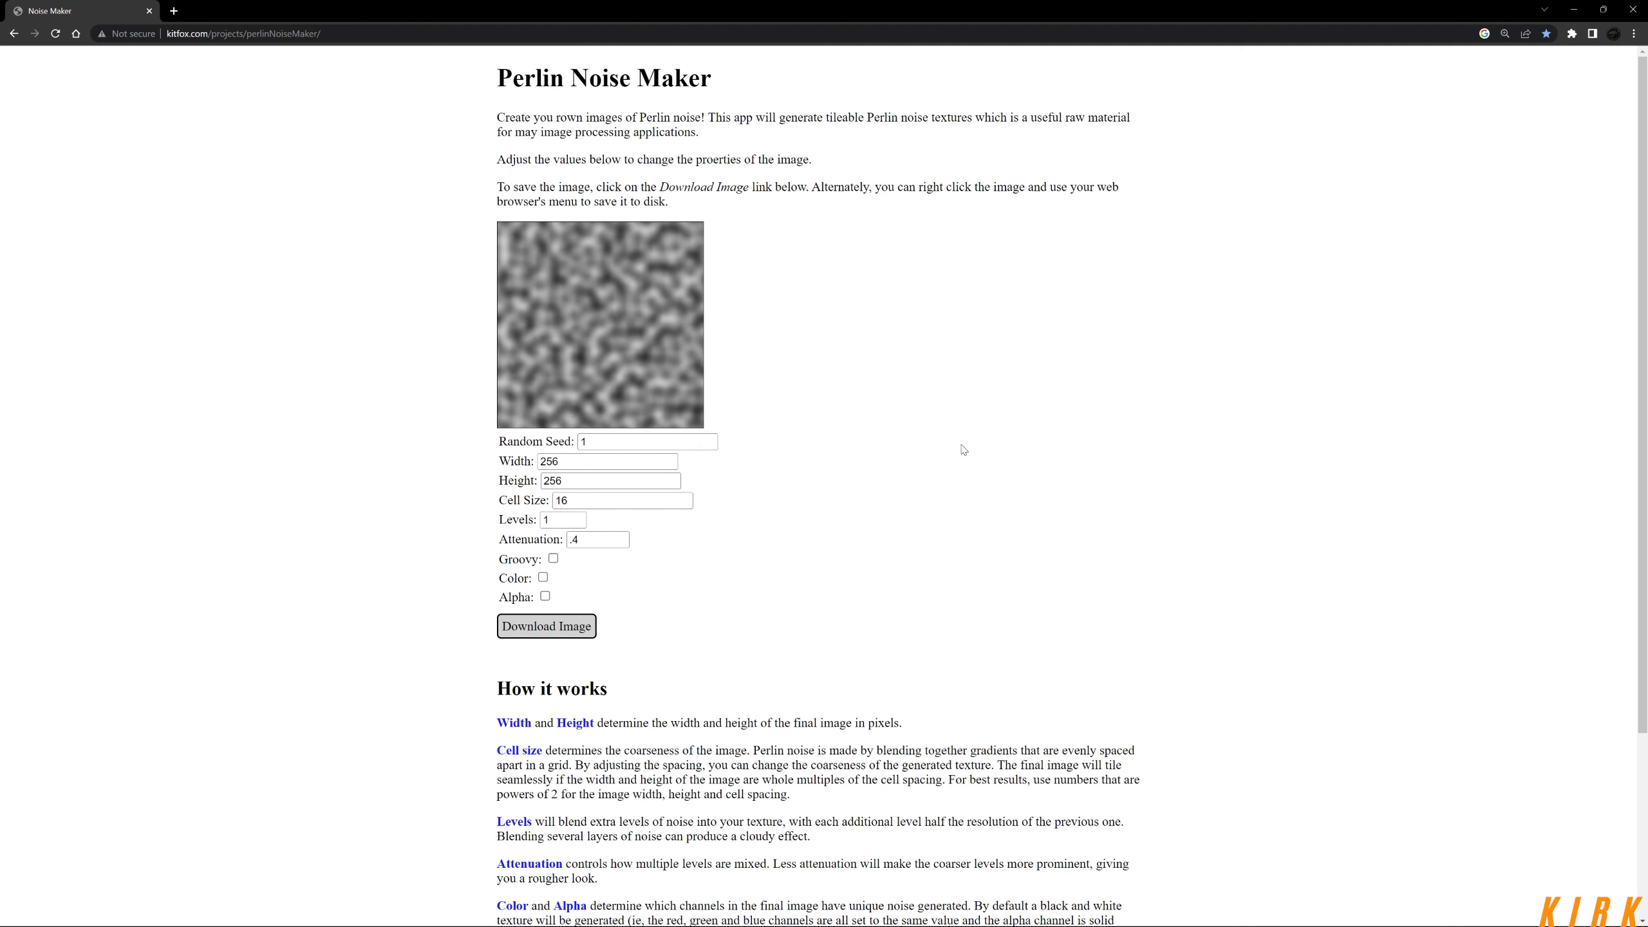
pyautogui.scroll(-4, 852, 497)
pyautogui.scroll(4, 876, 468)
# Set the noise image's width and height to 512.
pyautogui.click(596, 461)
pyautogui.press('BackSpace')
pyautogui.press('BackSpace')
pyautogui.write('51')
pyautogui.press('Tab')
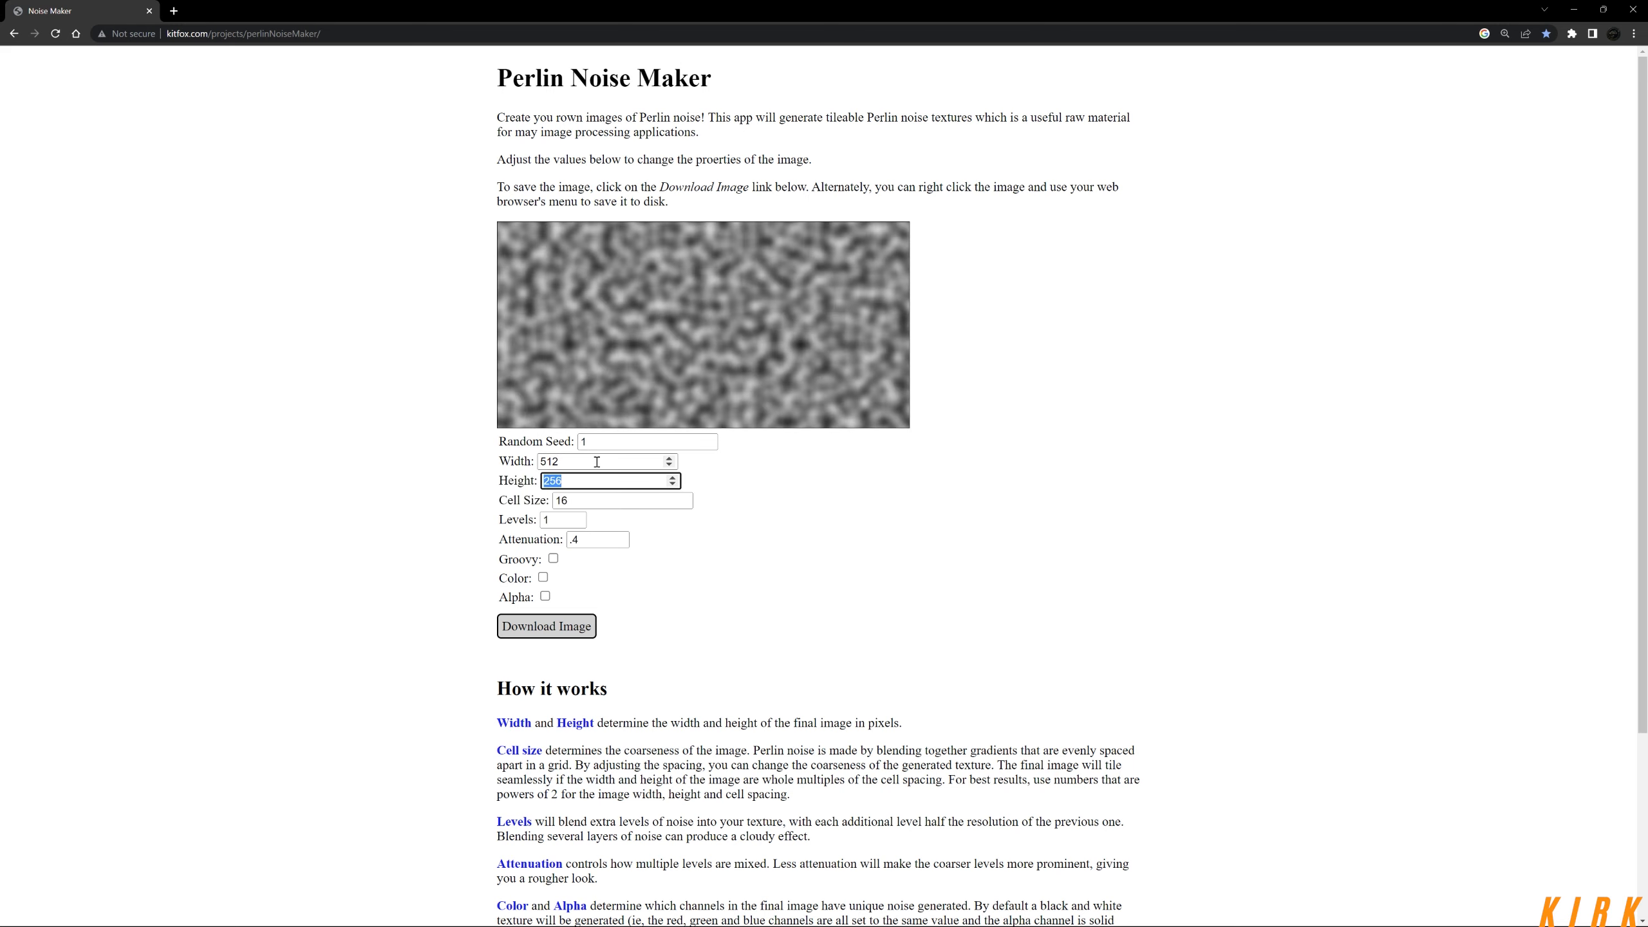
pyautogui.write('512')
pyautogui.press('Return')
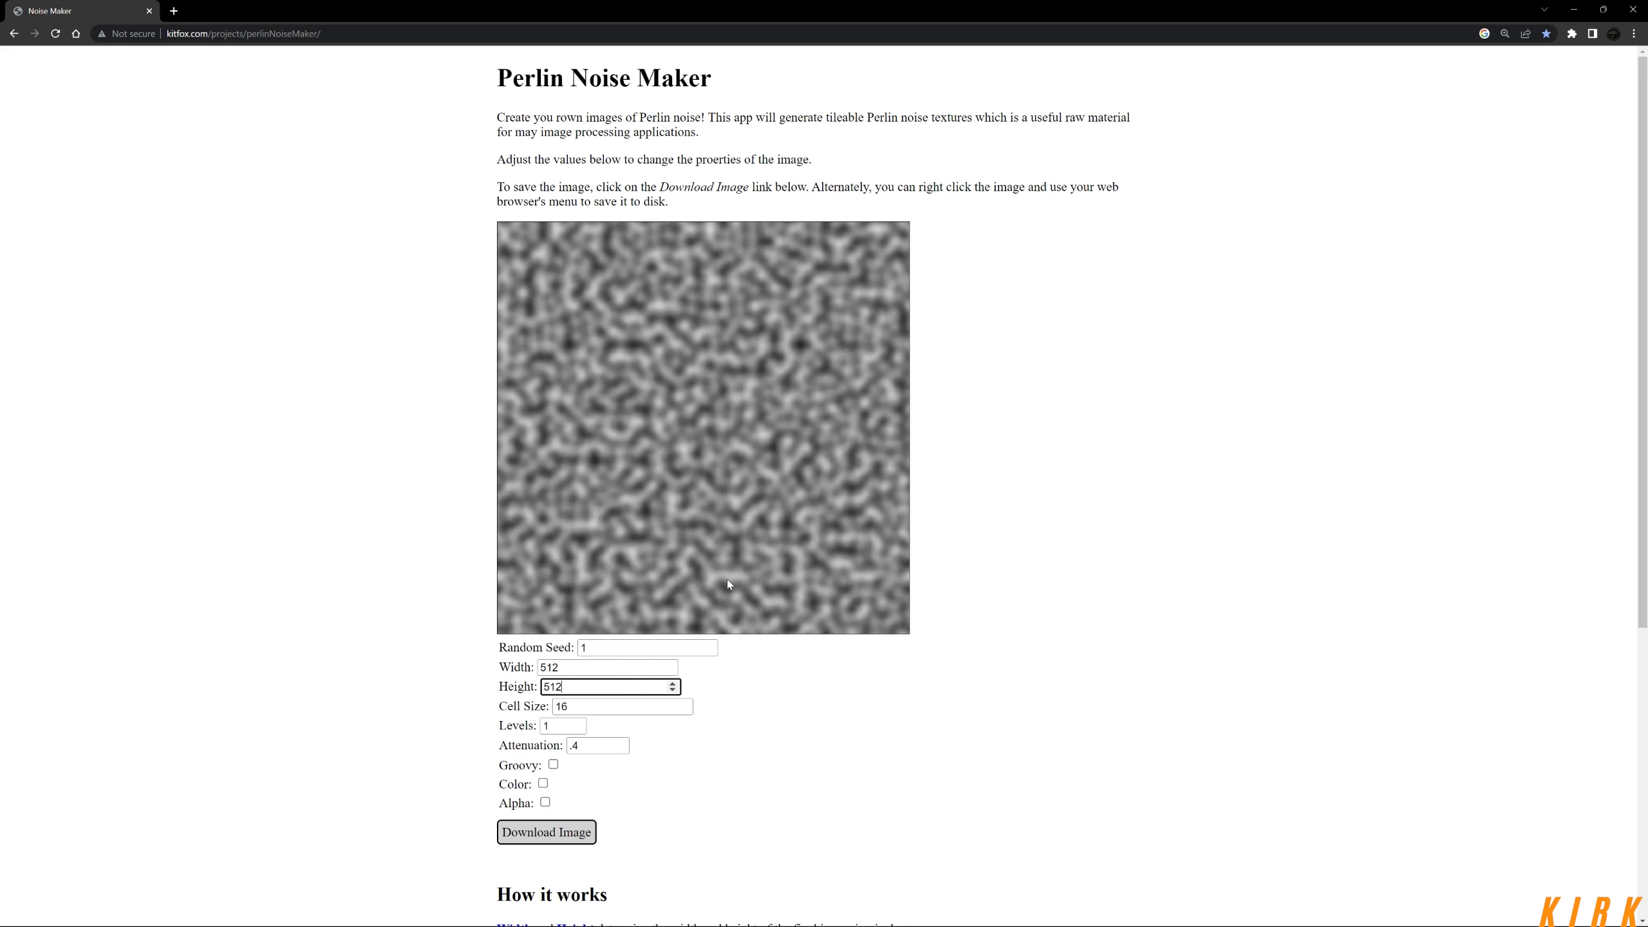
# Raise the noise image's Random Seed to 26.
pyautogui.scroll(-2, 768, 725)
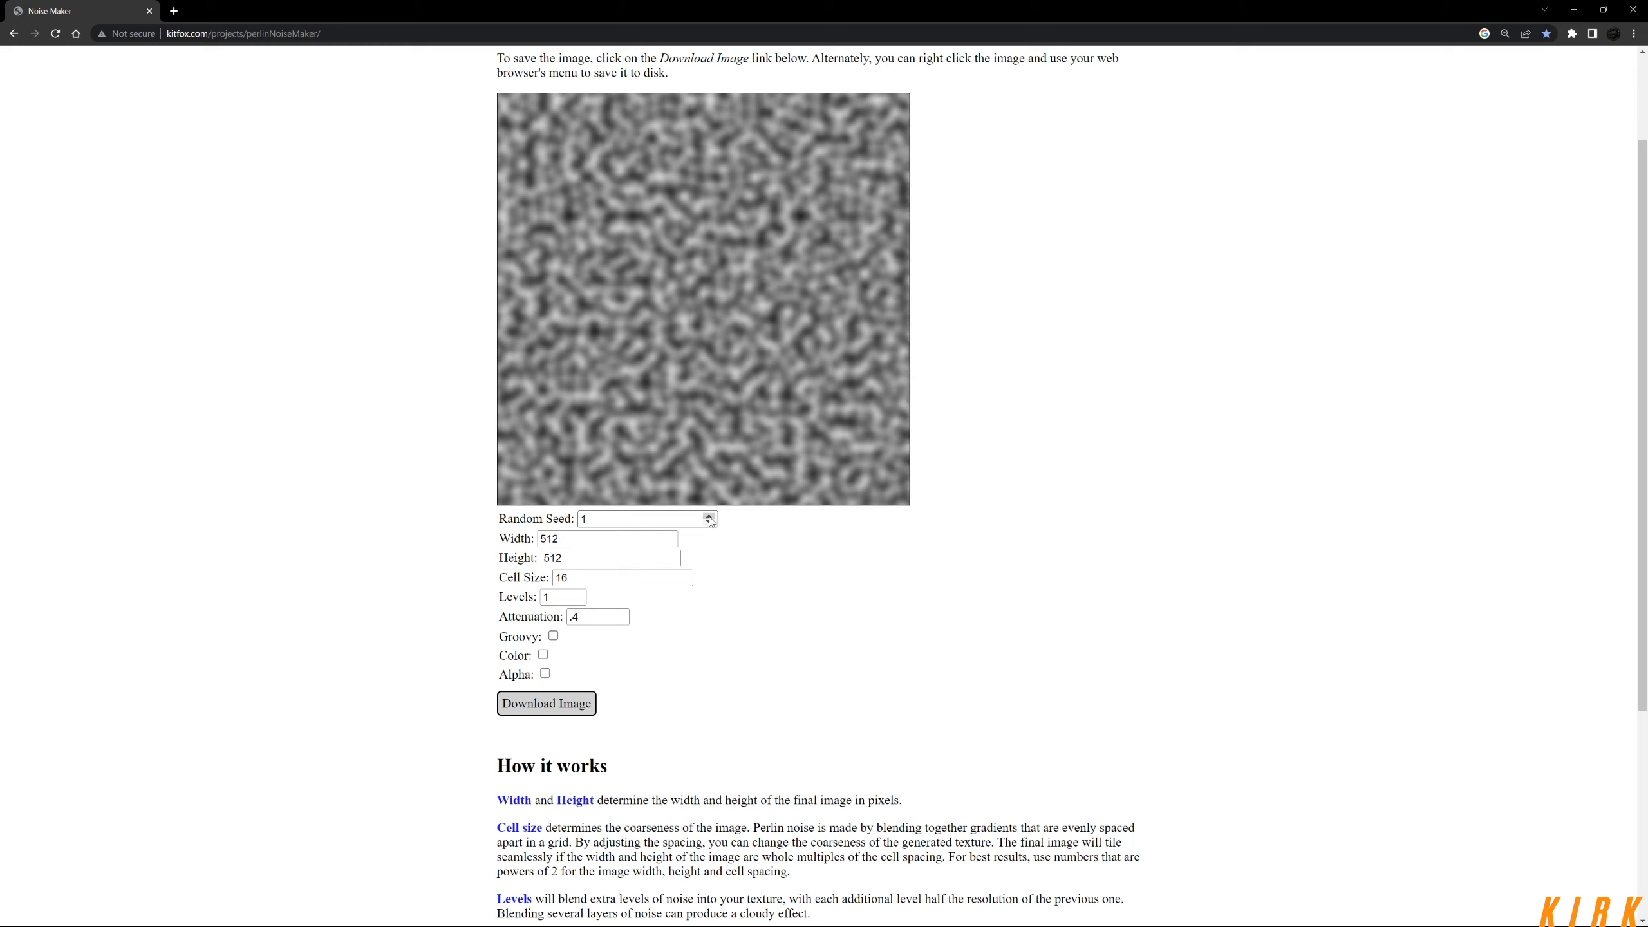
pyautogui.click(709, 517)
pyautogui.click(710, 516)
pyautogui.click(709, 516)
pyautogui.click(709, 516)
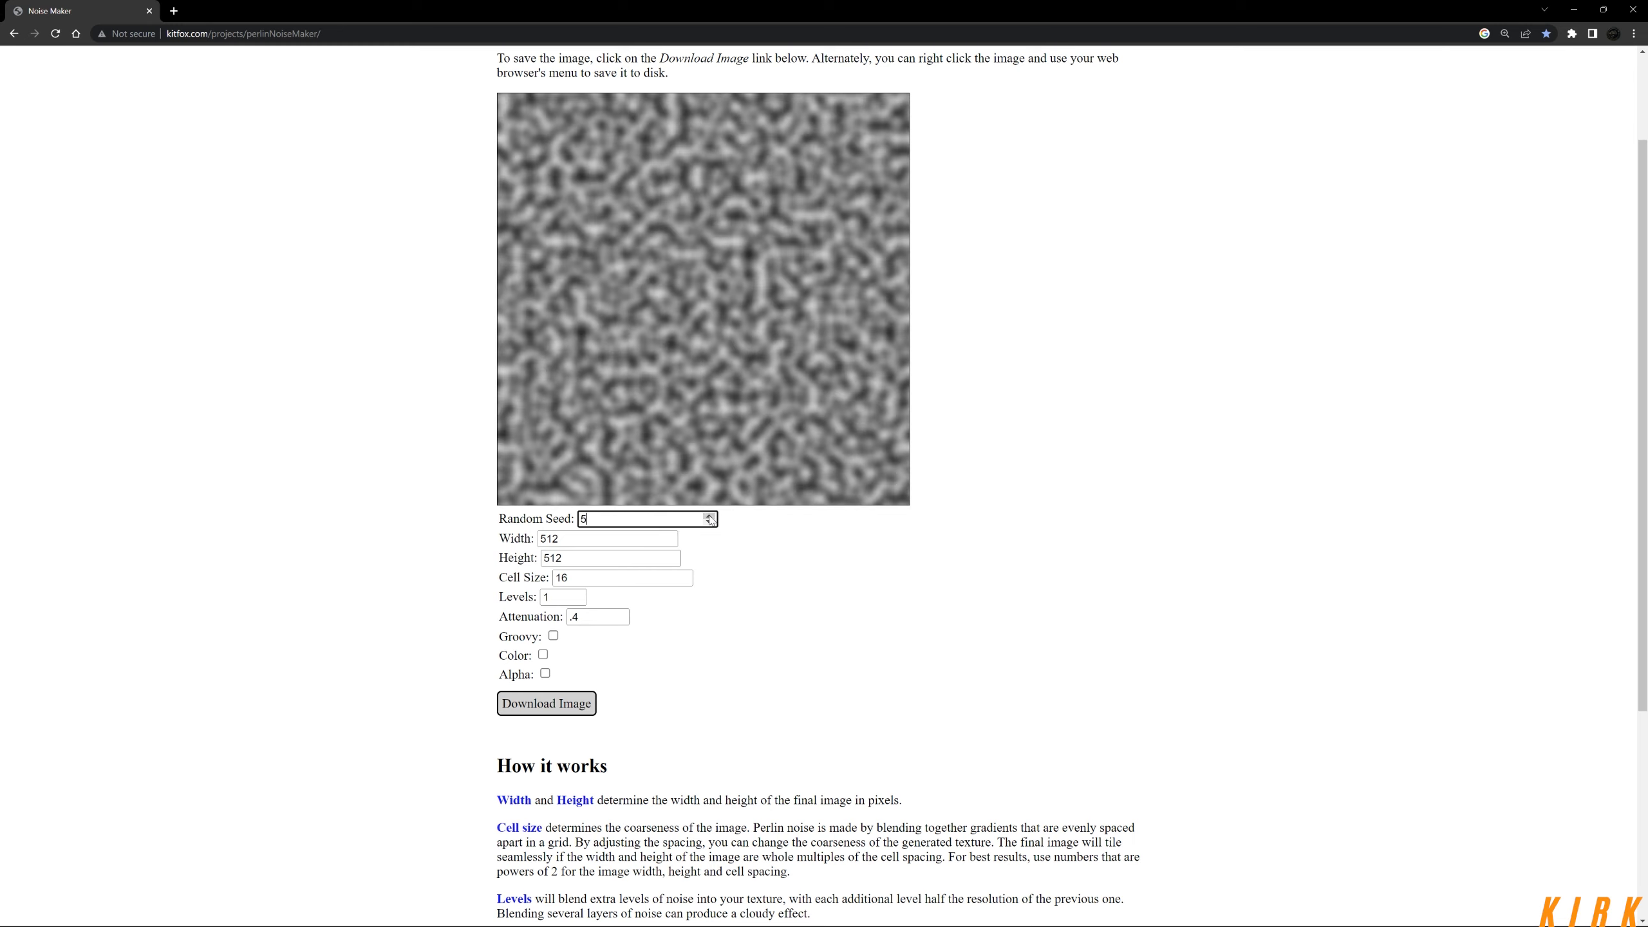
pyautogui.click(709, 517)
pyautogui.click(709, 517)
pyautogui.click(709, 516)
pyautogui.doubleClick(710, 516)
pyautogui.click(709, 517)
pyautogui.doubleClick(710, 516)
pyautogui.doubleClick(710, 517)
pyautogui.click(709, 517)
pyautogui.doubleClick(709, 516)
pyautogui.doubleClick(709, 516)
pyautogui.doubleClick(710, 517)
pyautogui.doubleClick(710, 517)
pyautogui.click(709, 516)
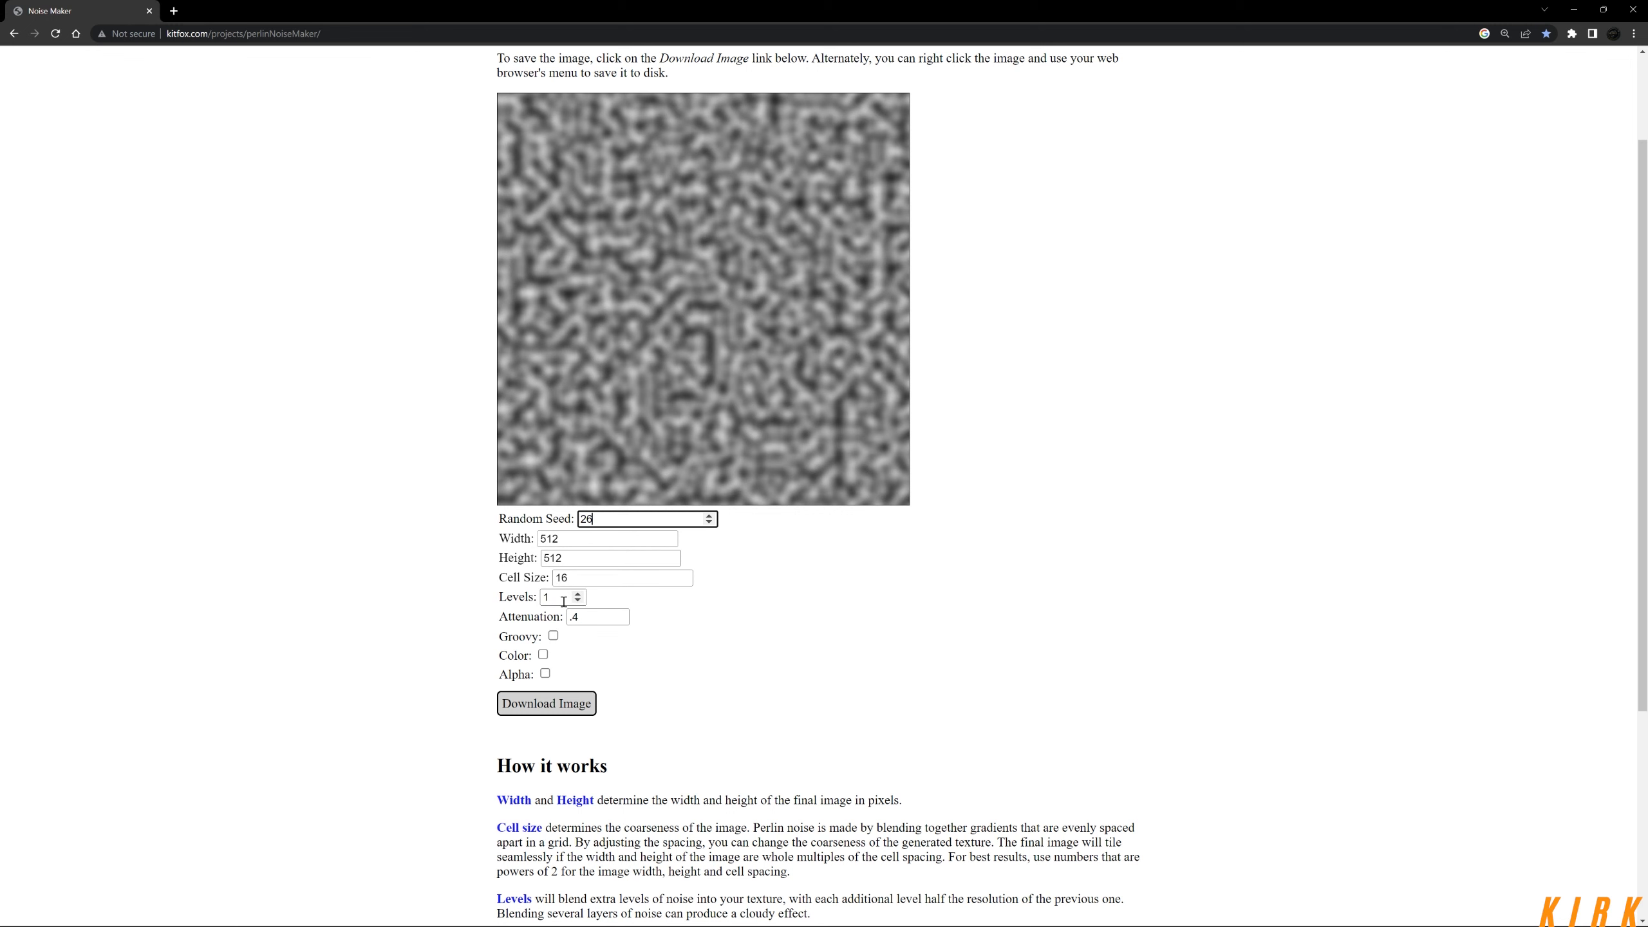
# Set the noise pattern's Cell Size to 20.
pyautogui.scroll(-3, 570, 710)
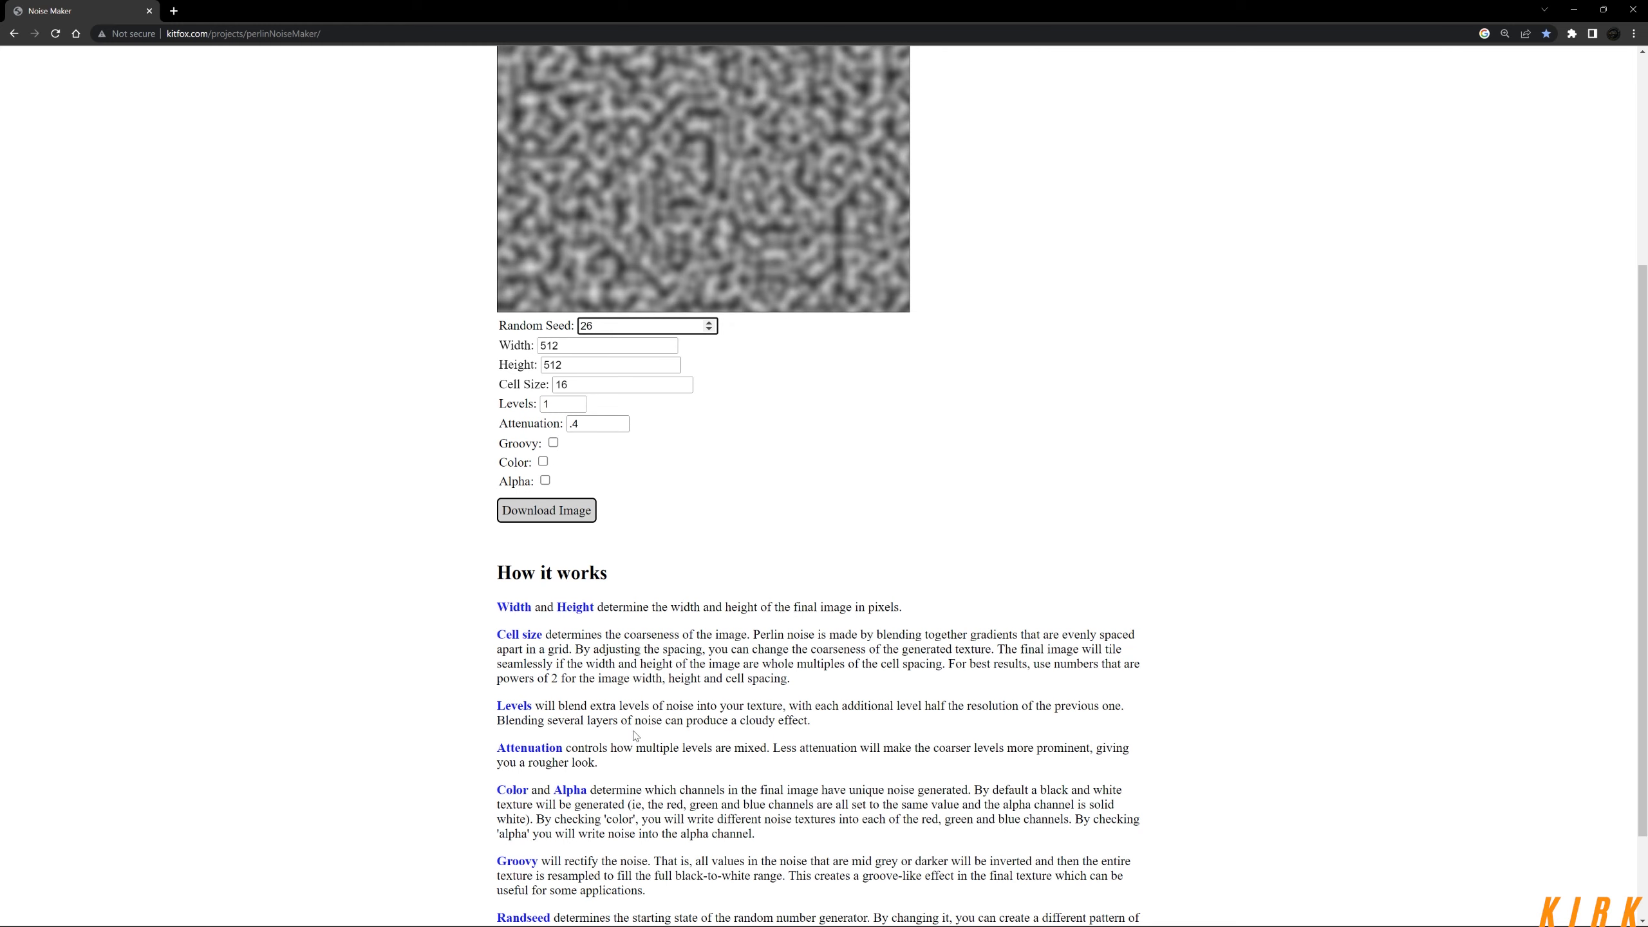
pyautogui.scroll(4, 903, 707)
pyautogui.scroll(-2, 901, 717)
pyautogui.scroll(2, 736, 717)
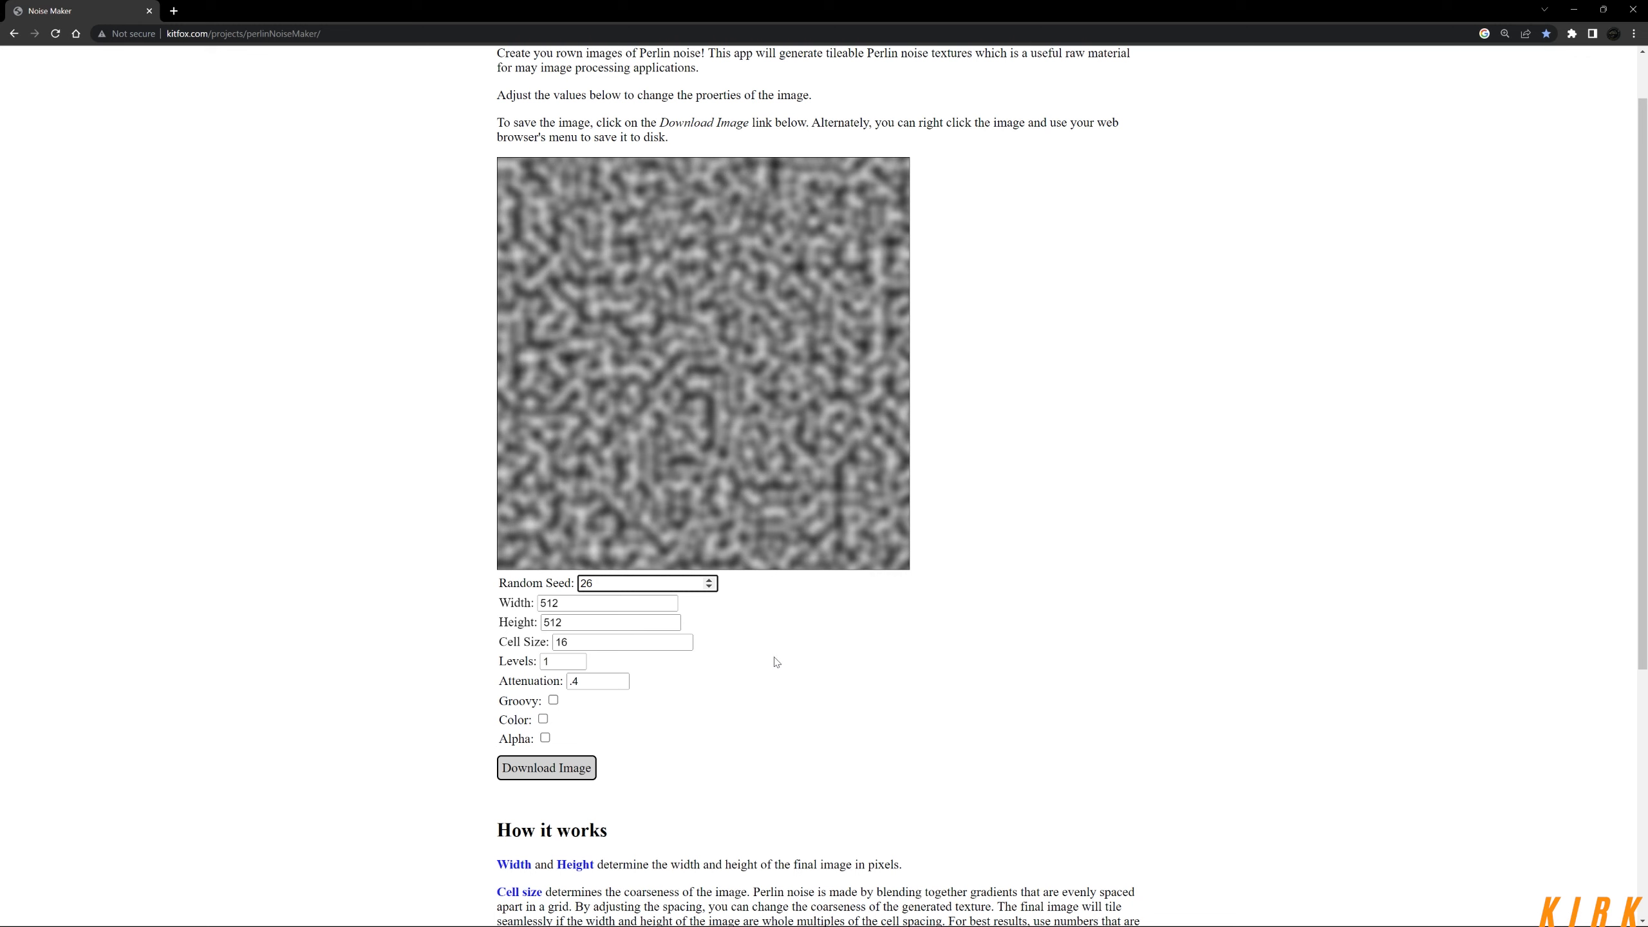
pyautogui.scroll(-1, 773, 663)
pyautogui.click(683, 575)
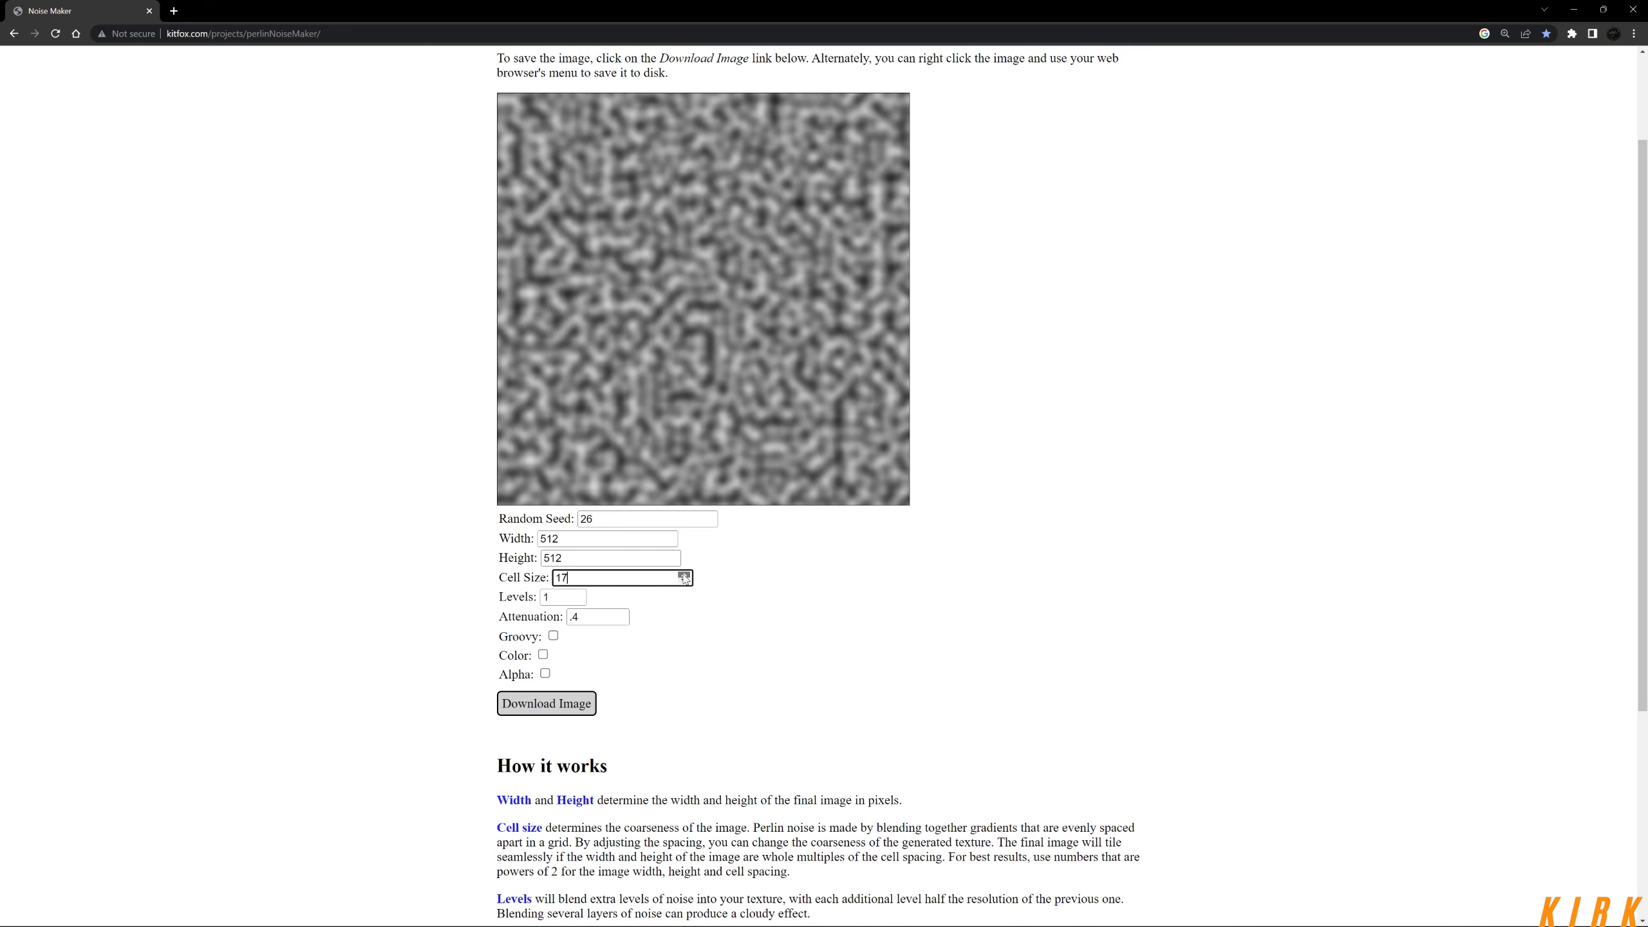
pyautogui.click(683, 574)
pyautogui.click(683, 575)
pyautogui.click(683, 574)
pyautogui.click(683, 574)
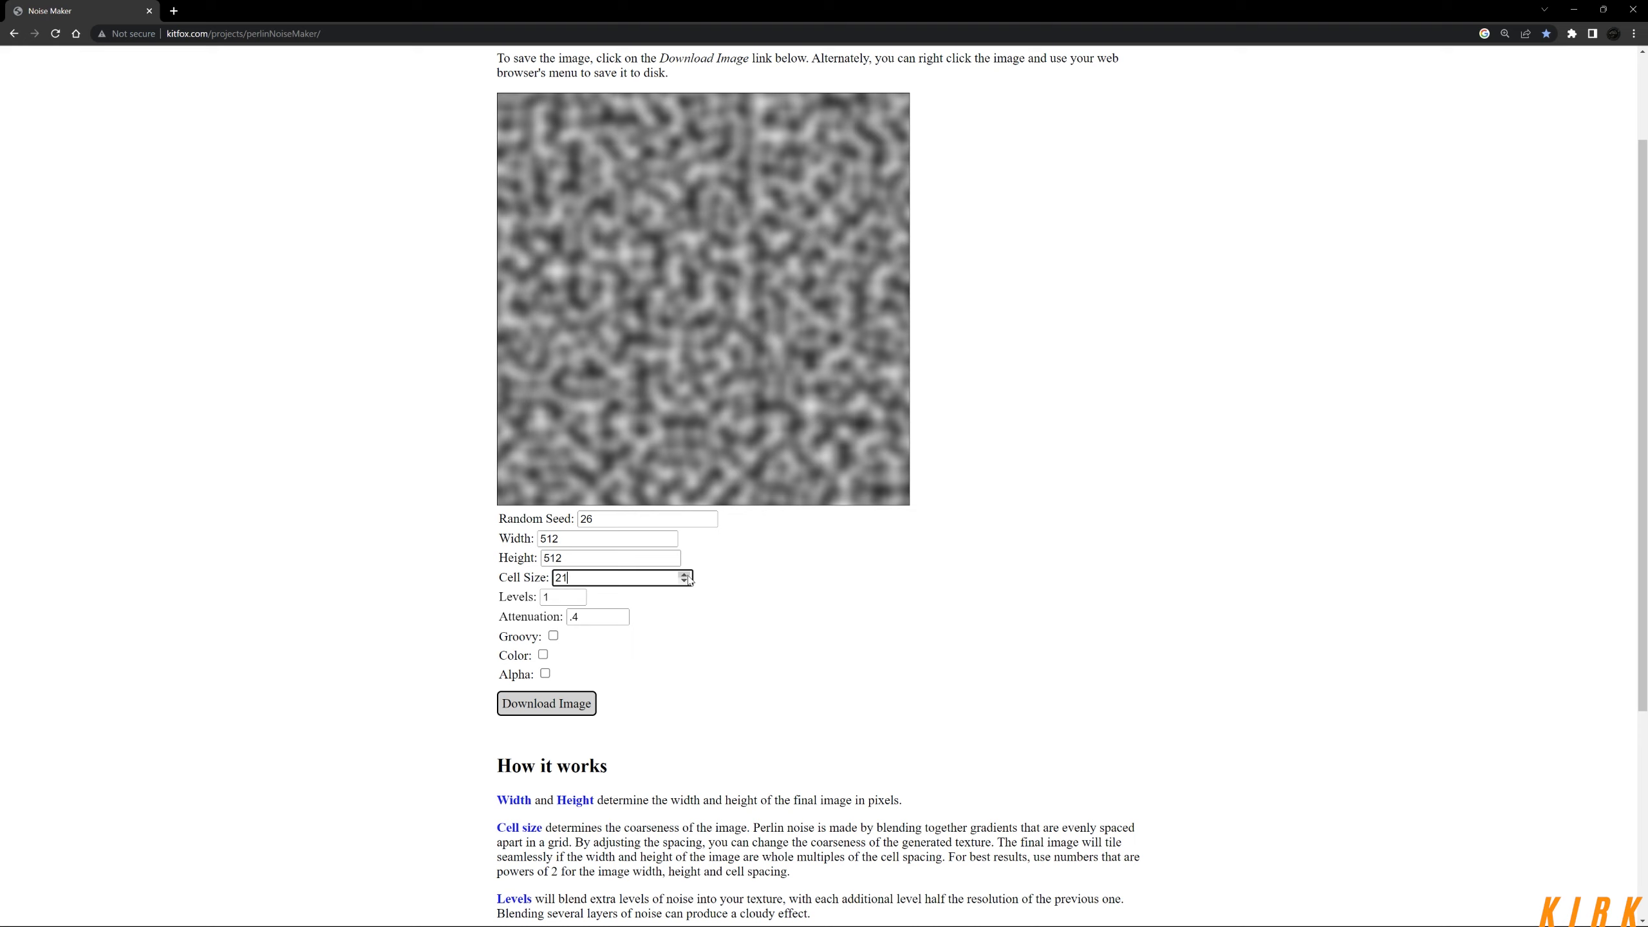
pyautogui.click(684, 582)
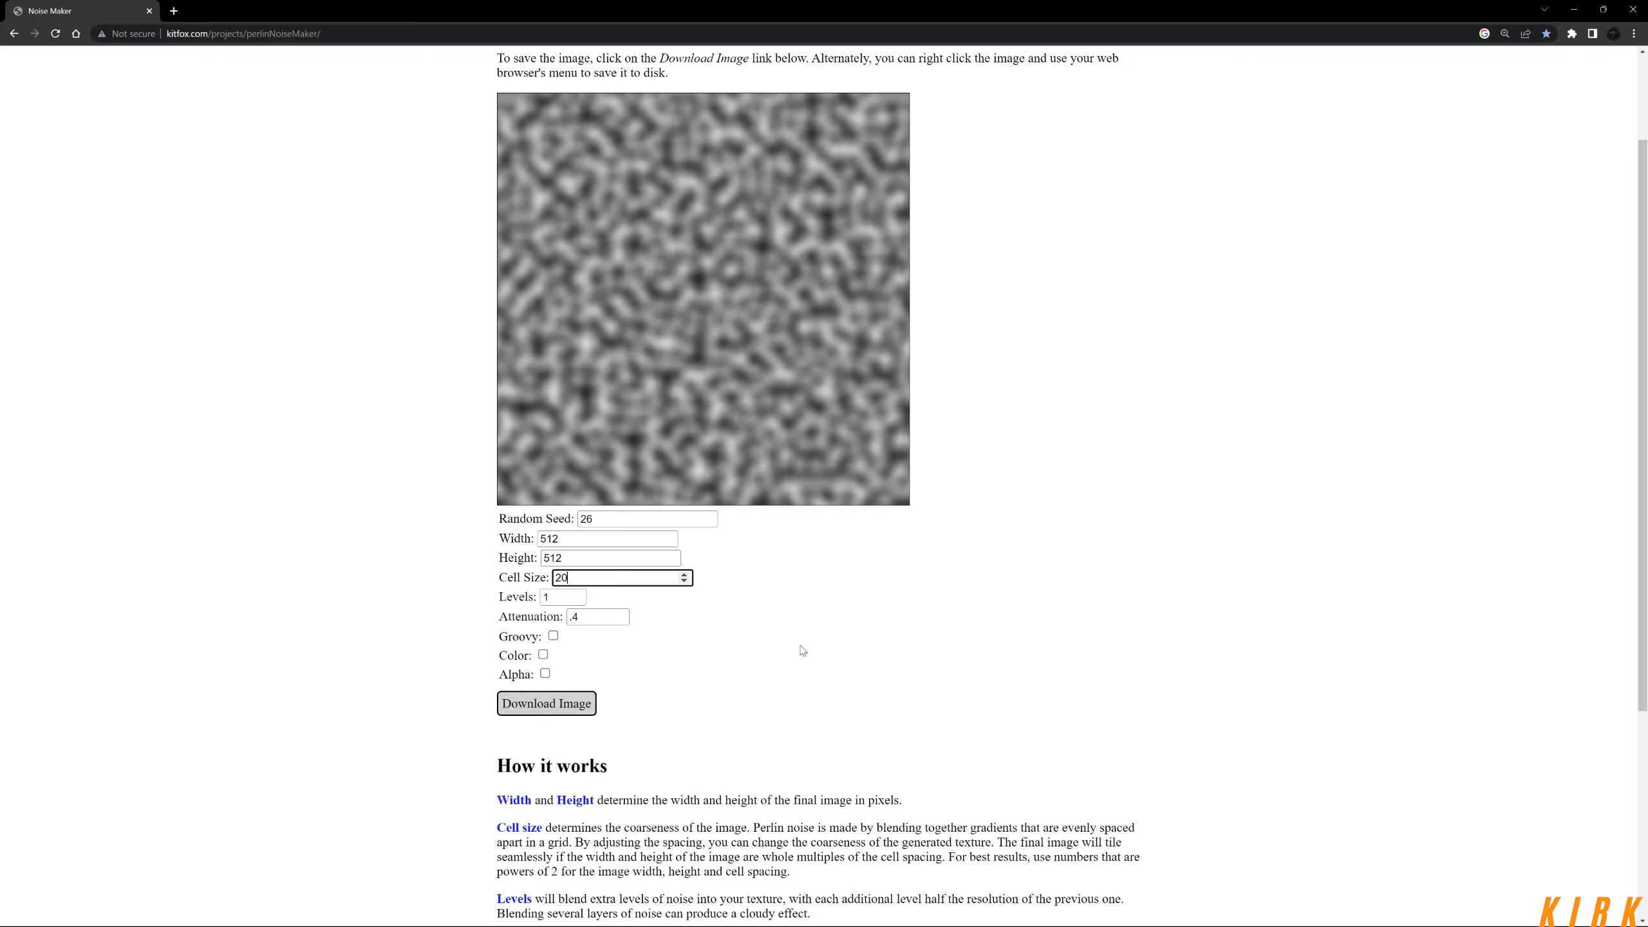
# Preview the Groovy option on the noise image, turn it off again, and enable Color.
pyautogui.scroll(-3, 762, 619)
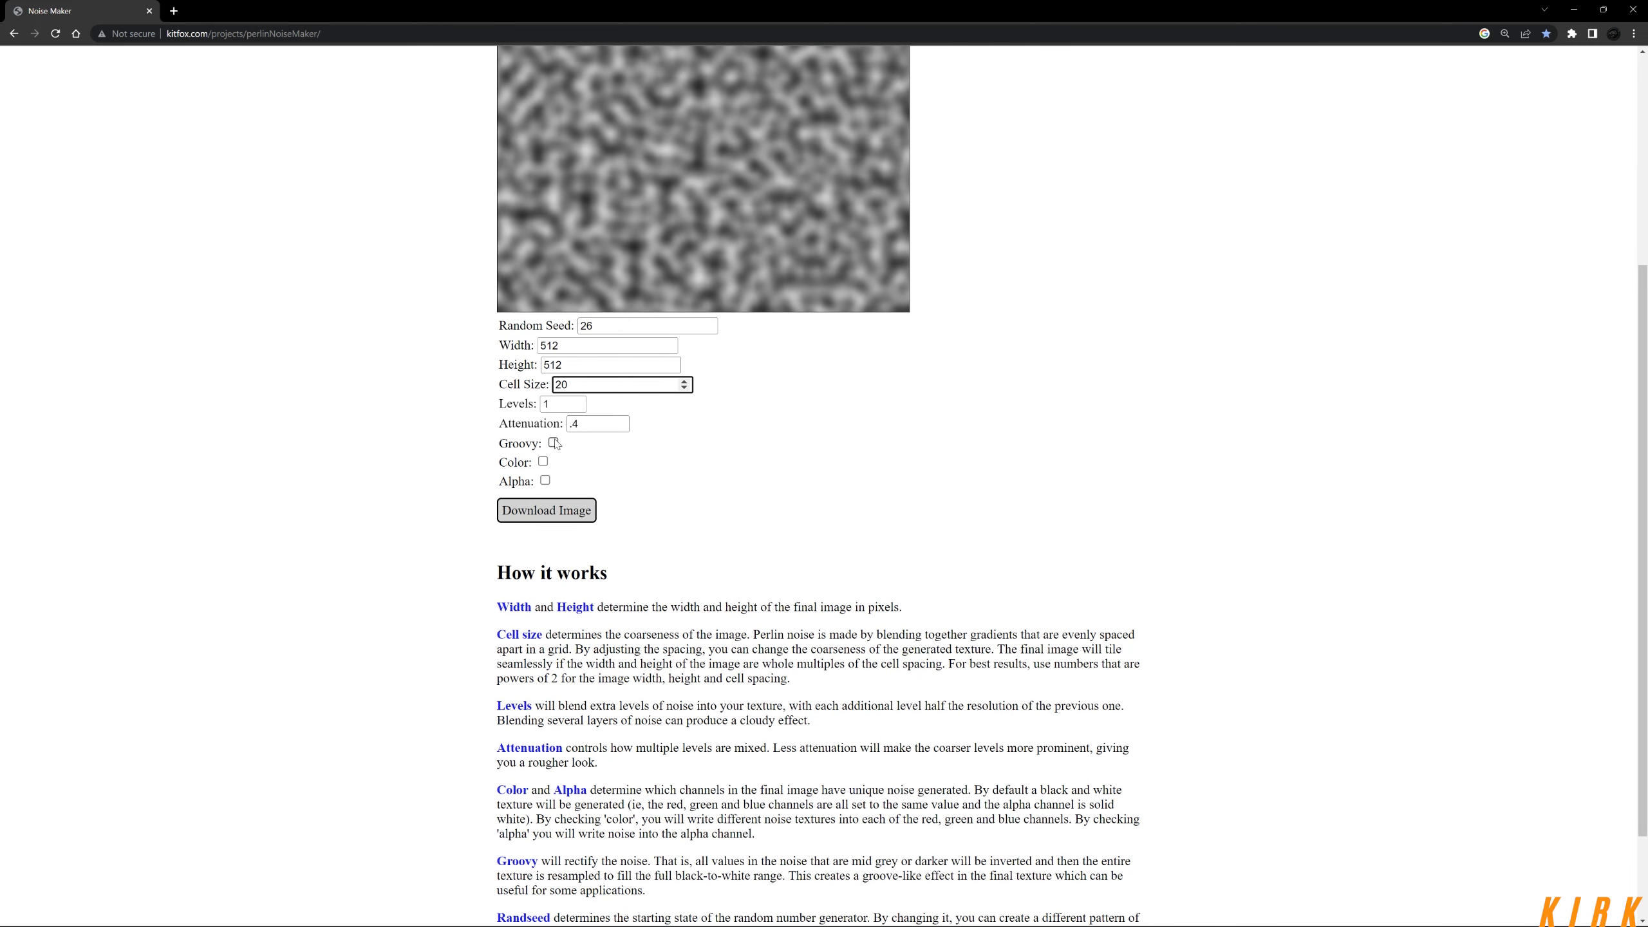
pyautogui.scroll(3, 662, 463)
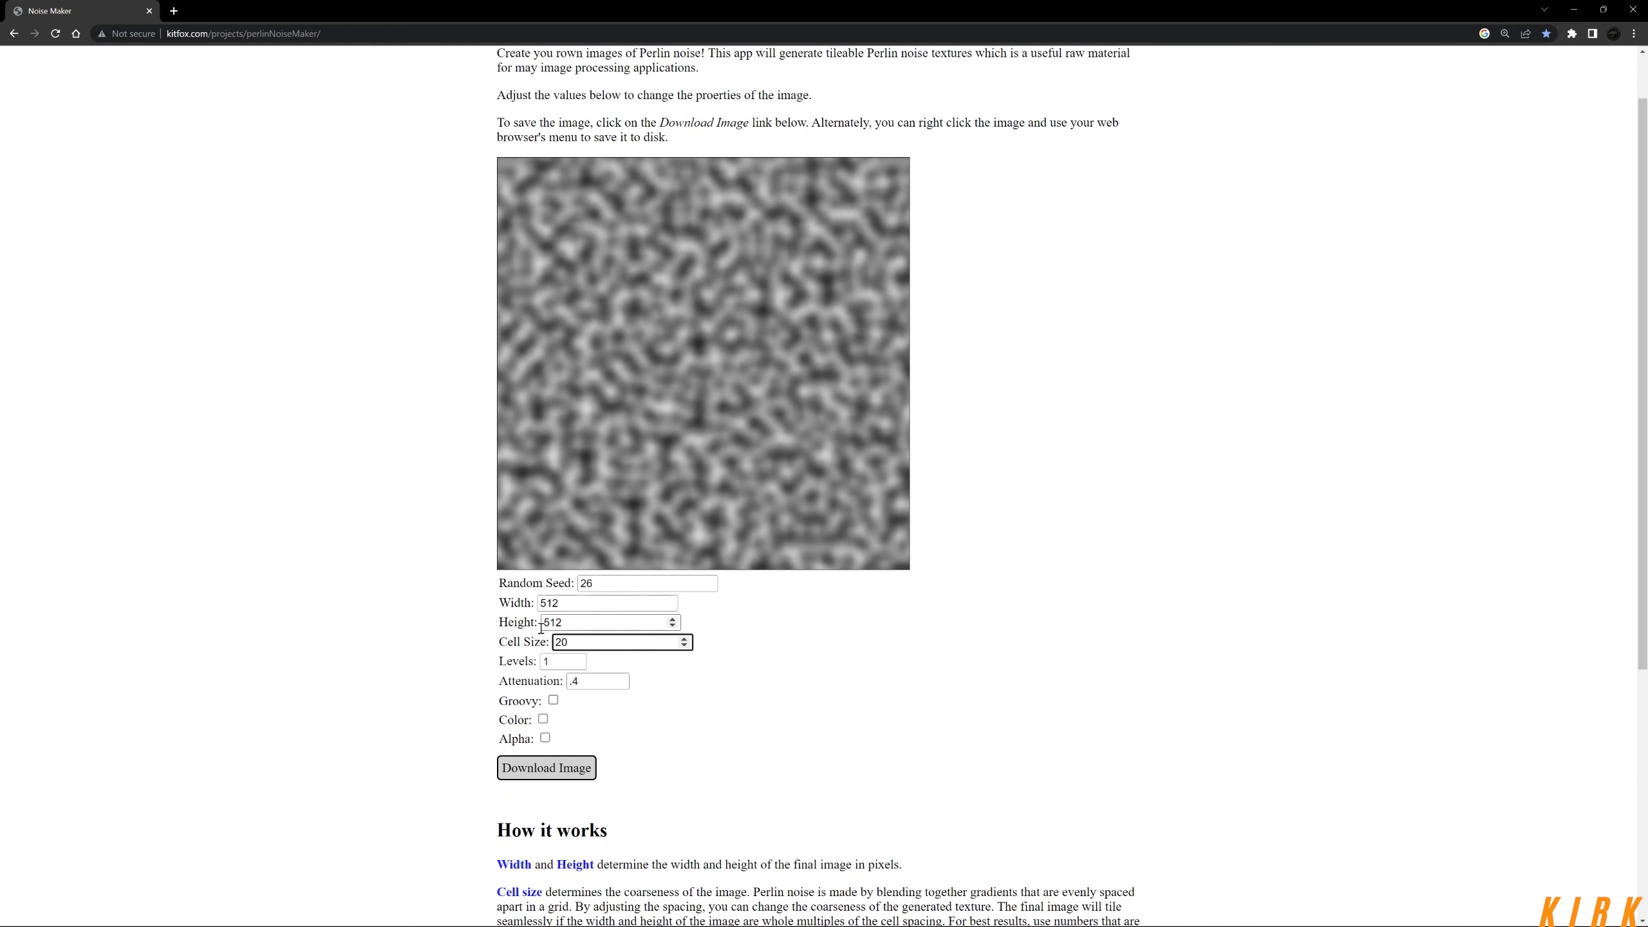
pyautogui.click(553, 701)
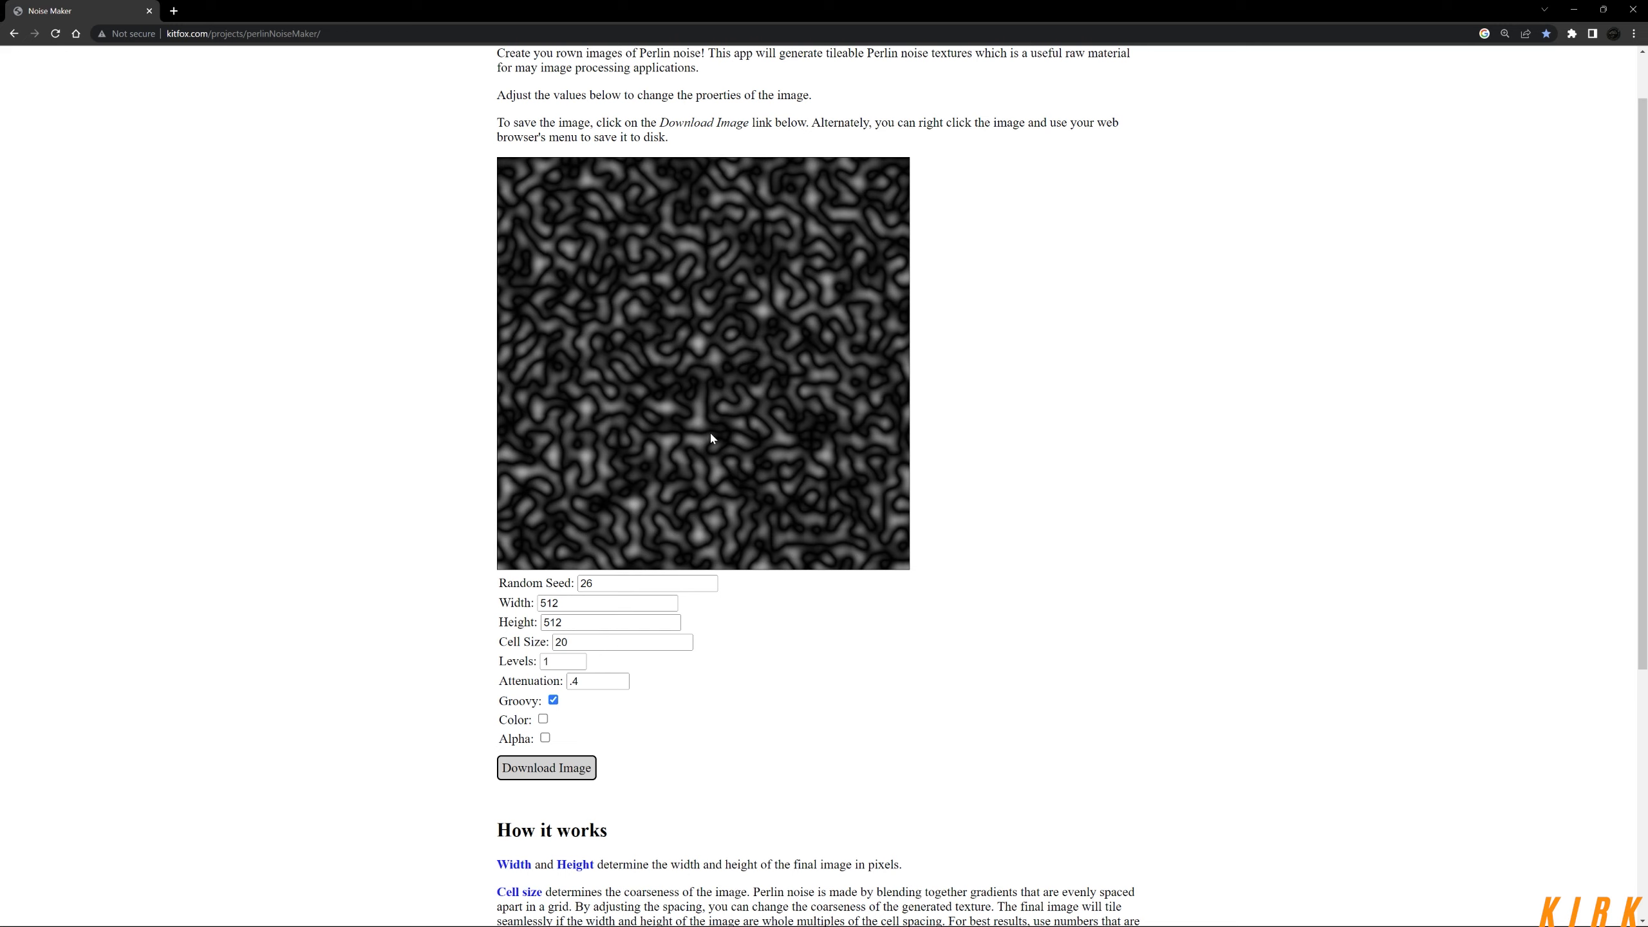
pyautogui.click(553, 699)
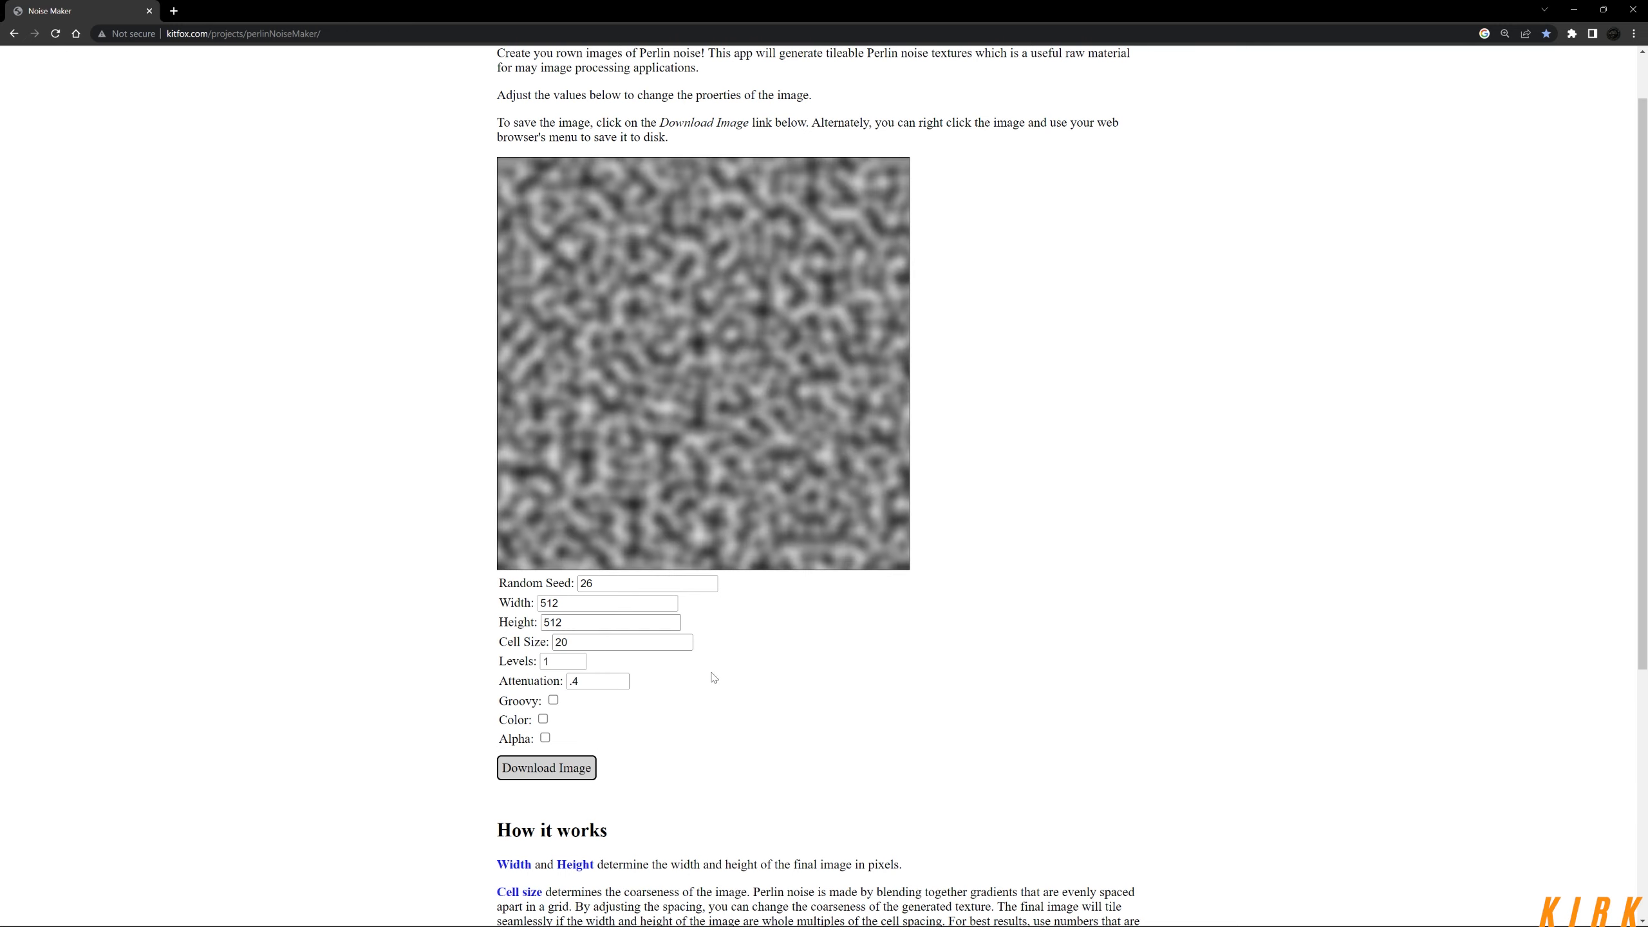
pyautogui.scroll(-1, 714, 677)
pyautogui.click(543, 655)
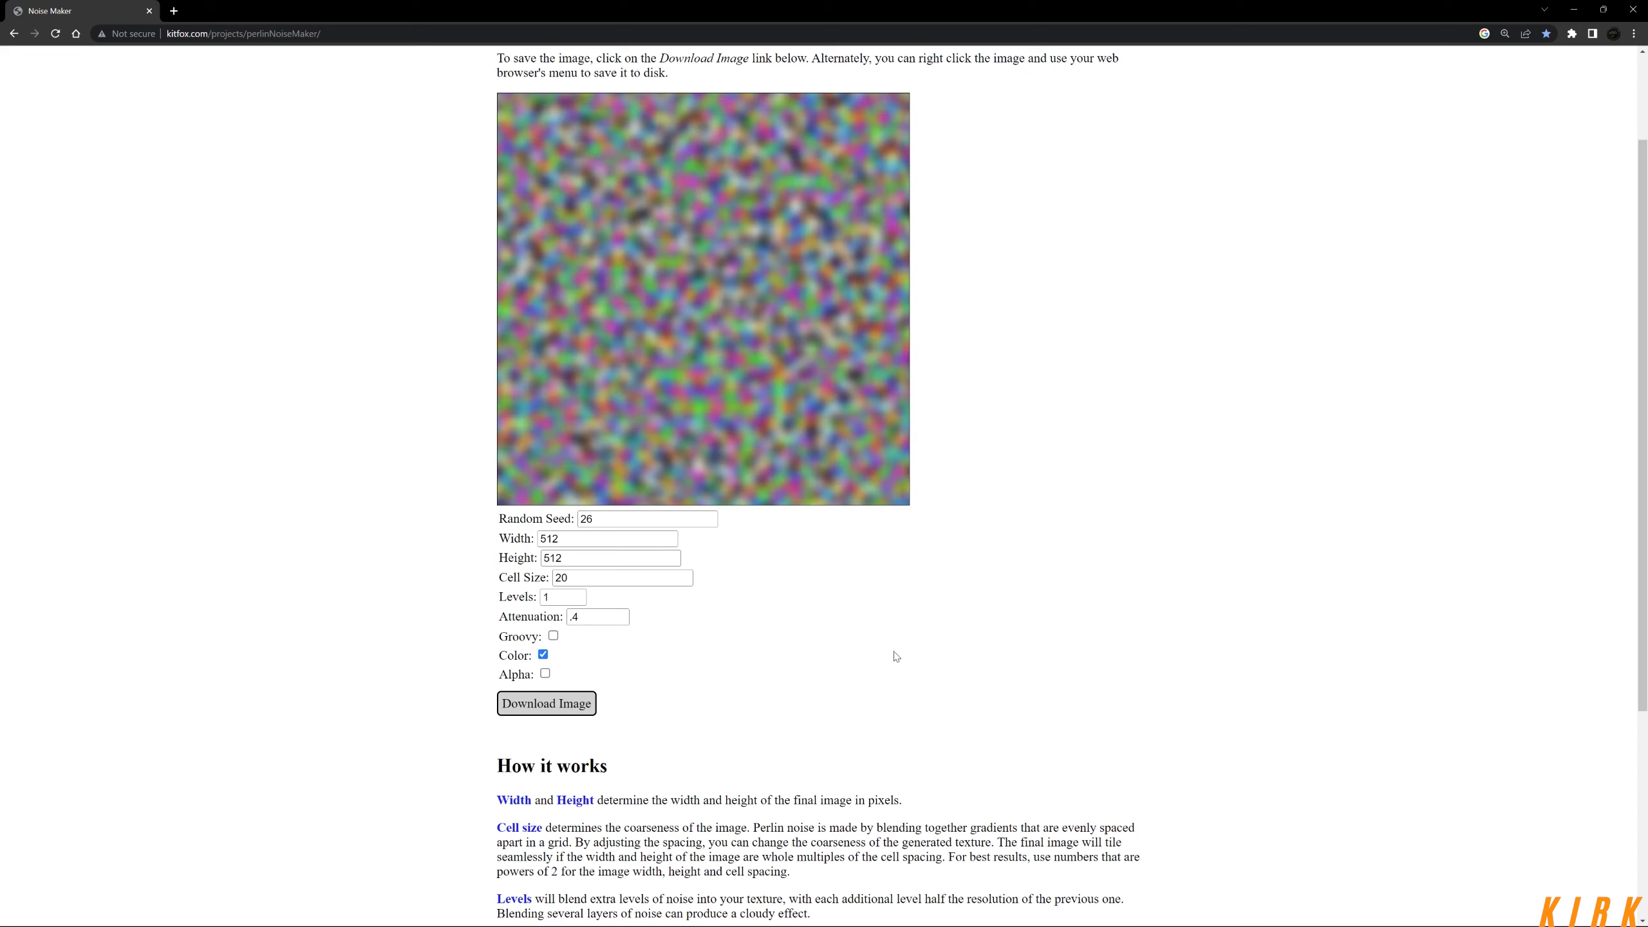
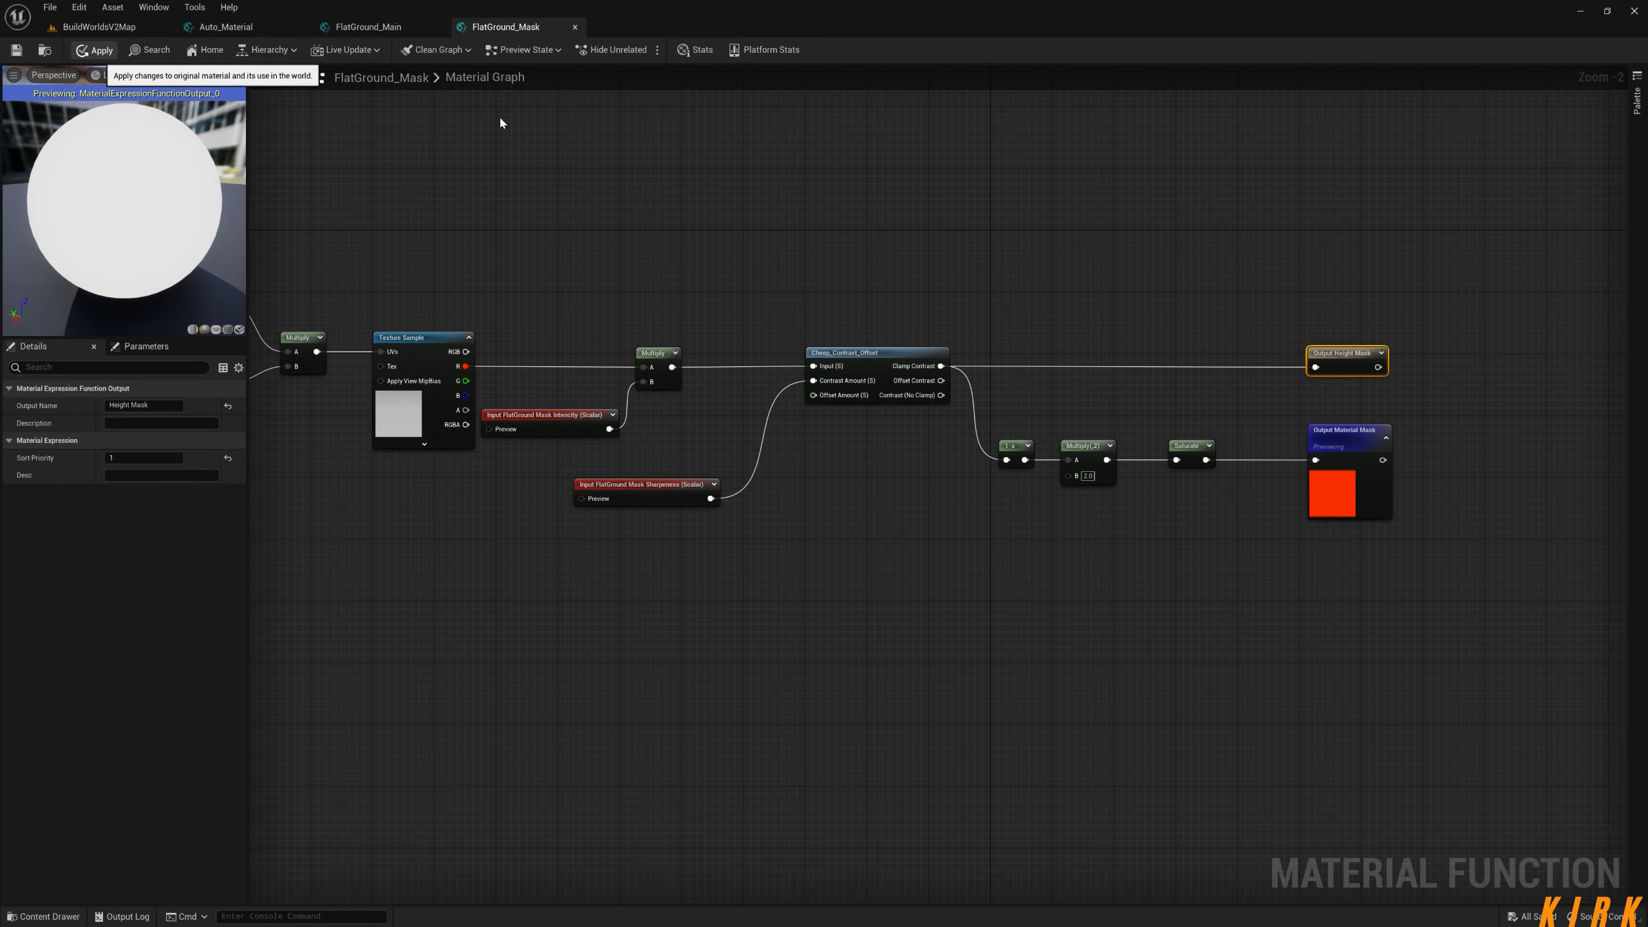
# Apply the FlatGround_Mask changes and add that function from the 2_Flat_Ground Functions folder to the FlatGround_Main graph.
pyautogui.click(94, 50)
pyautogui.click(368, 26)
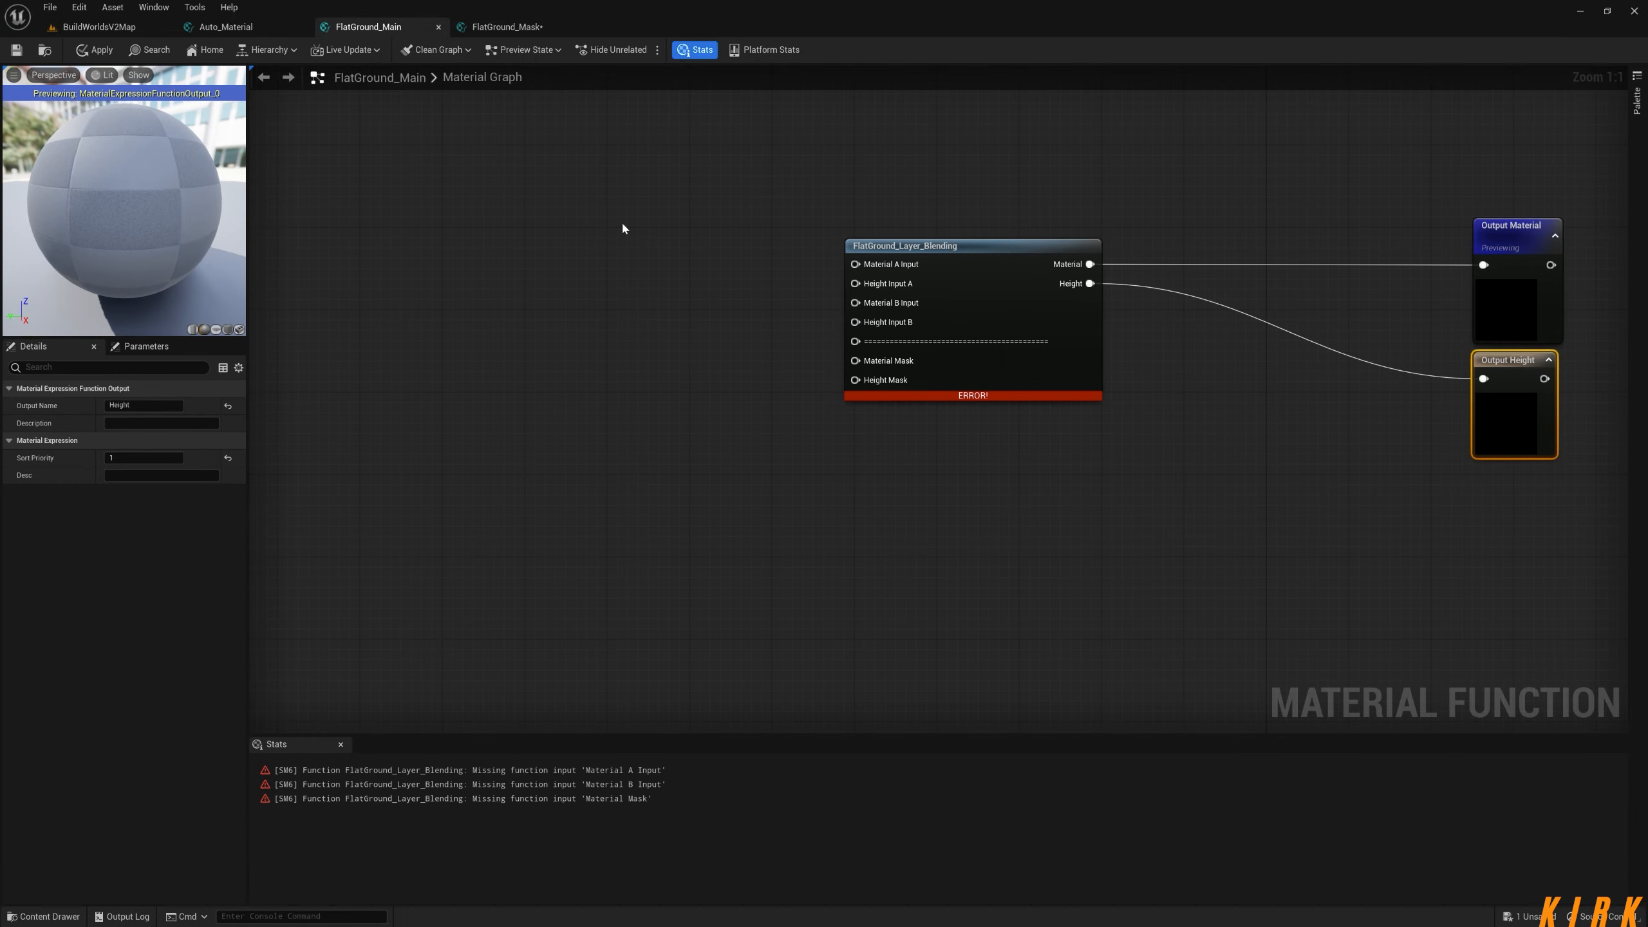
pyautogui.click(47, 916)
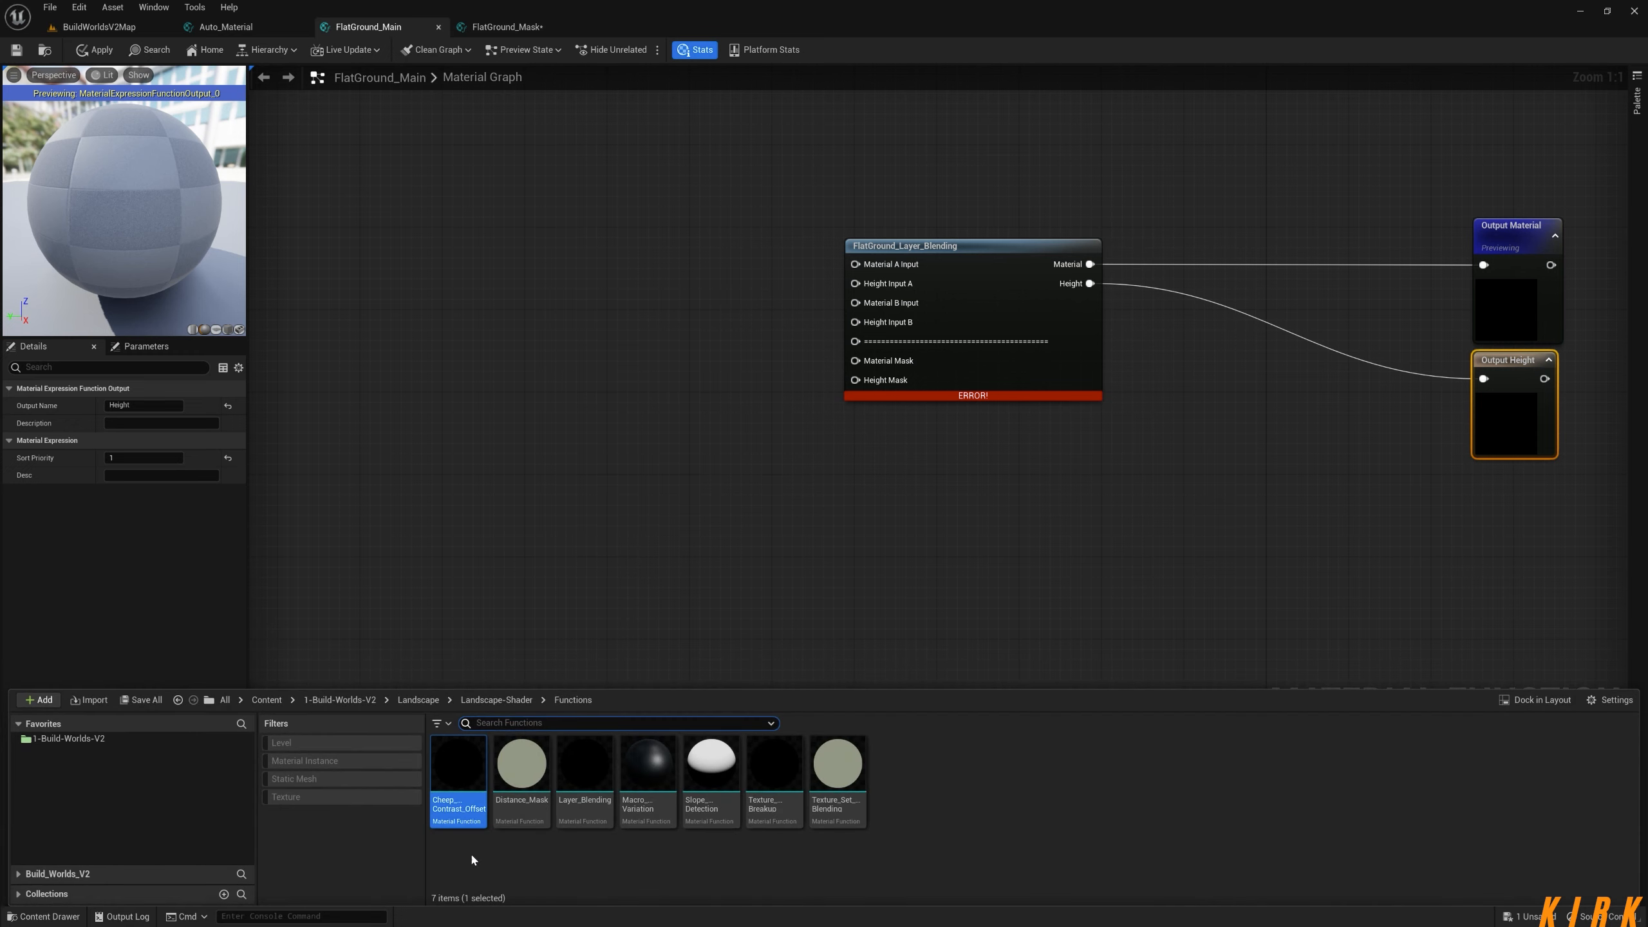
pyautogui.click(499, 700)
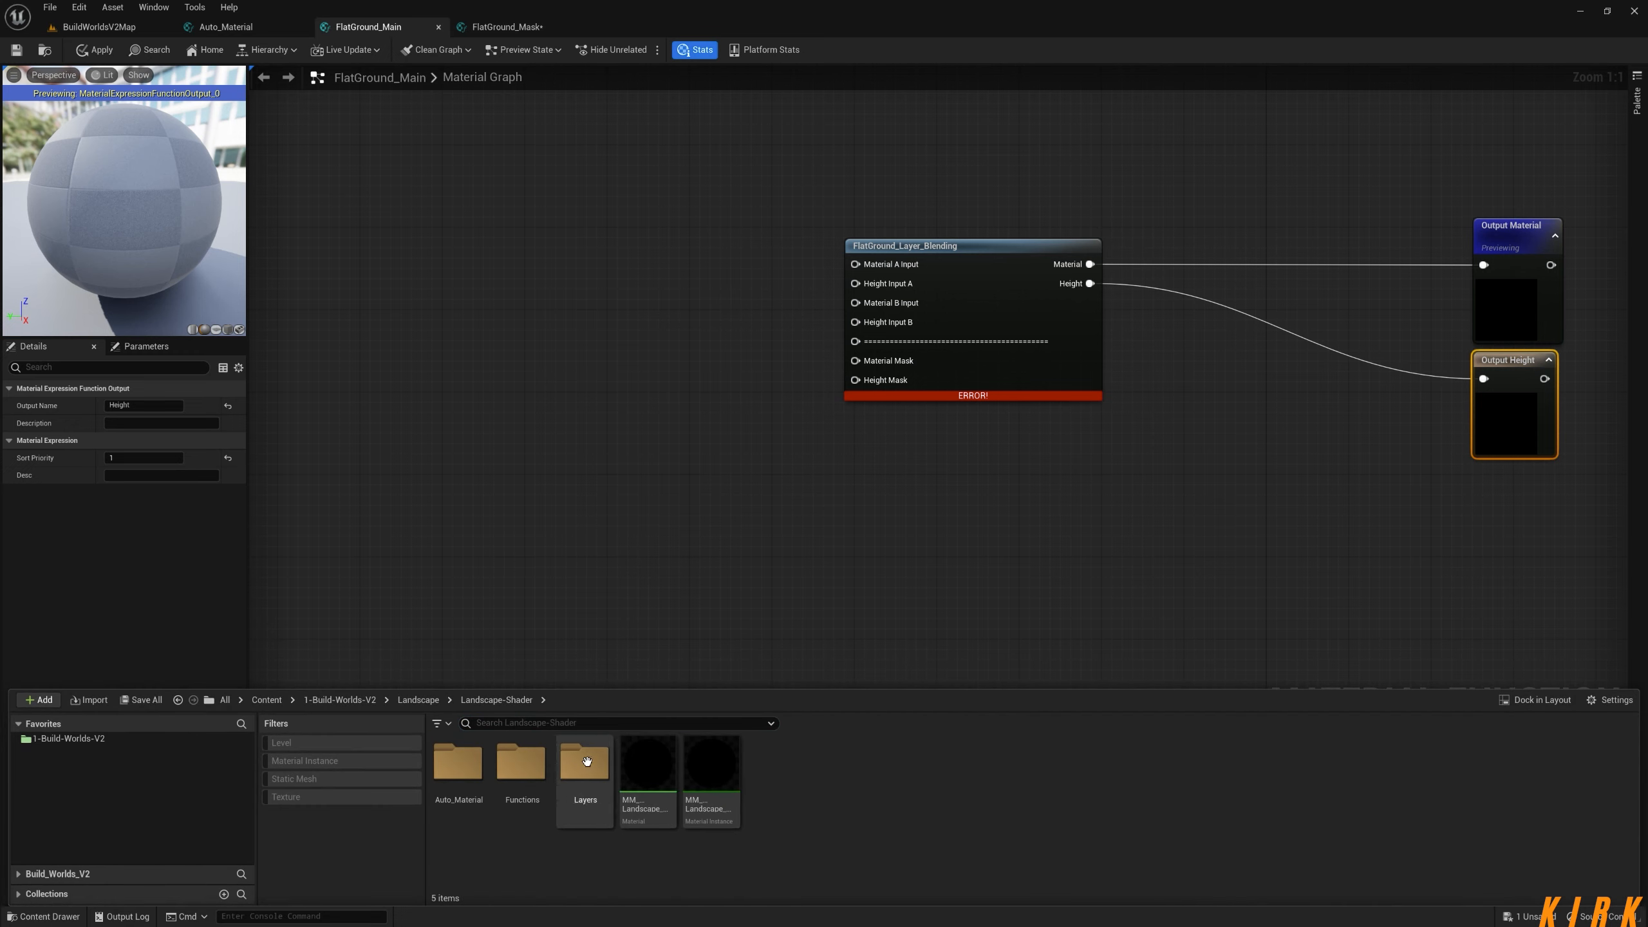
pyautogui.doubleClick(584, 761)
pyautogui.doubleClick(596, 770)
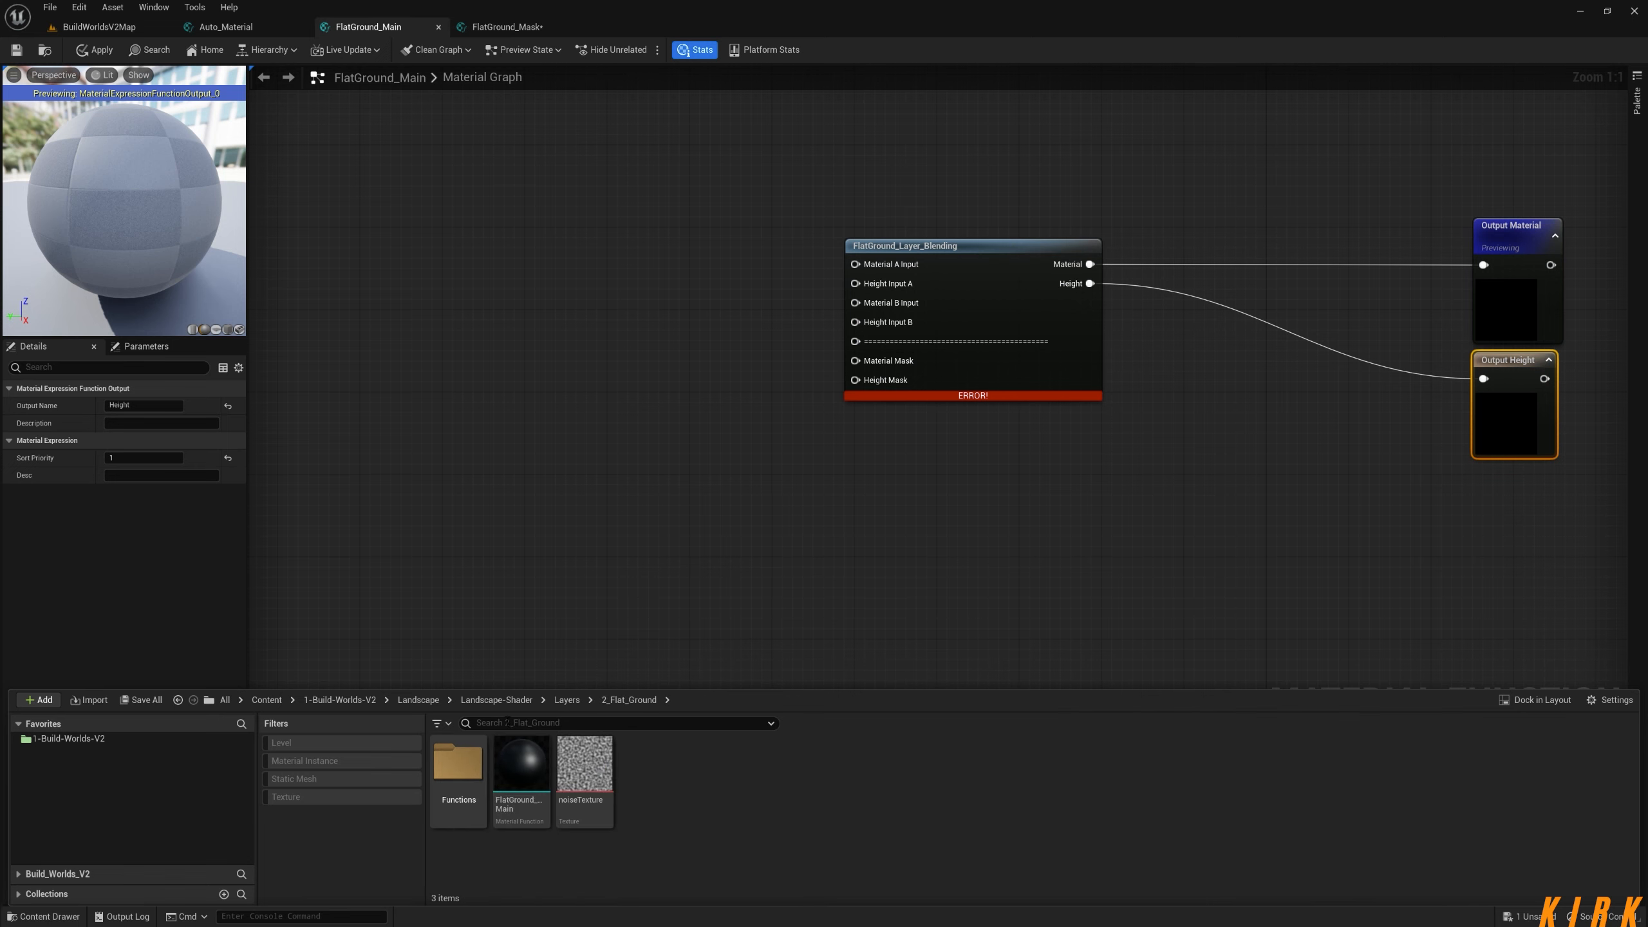
pyautogui.doubleClick(436, 772)
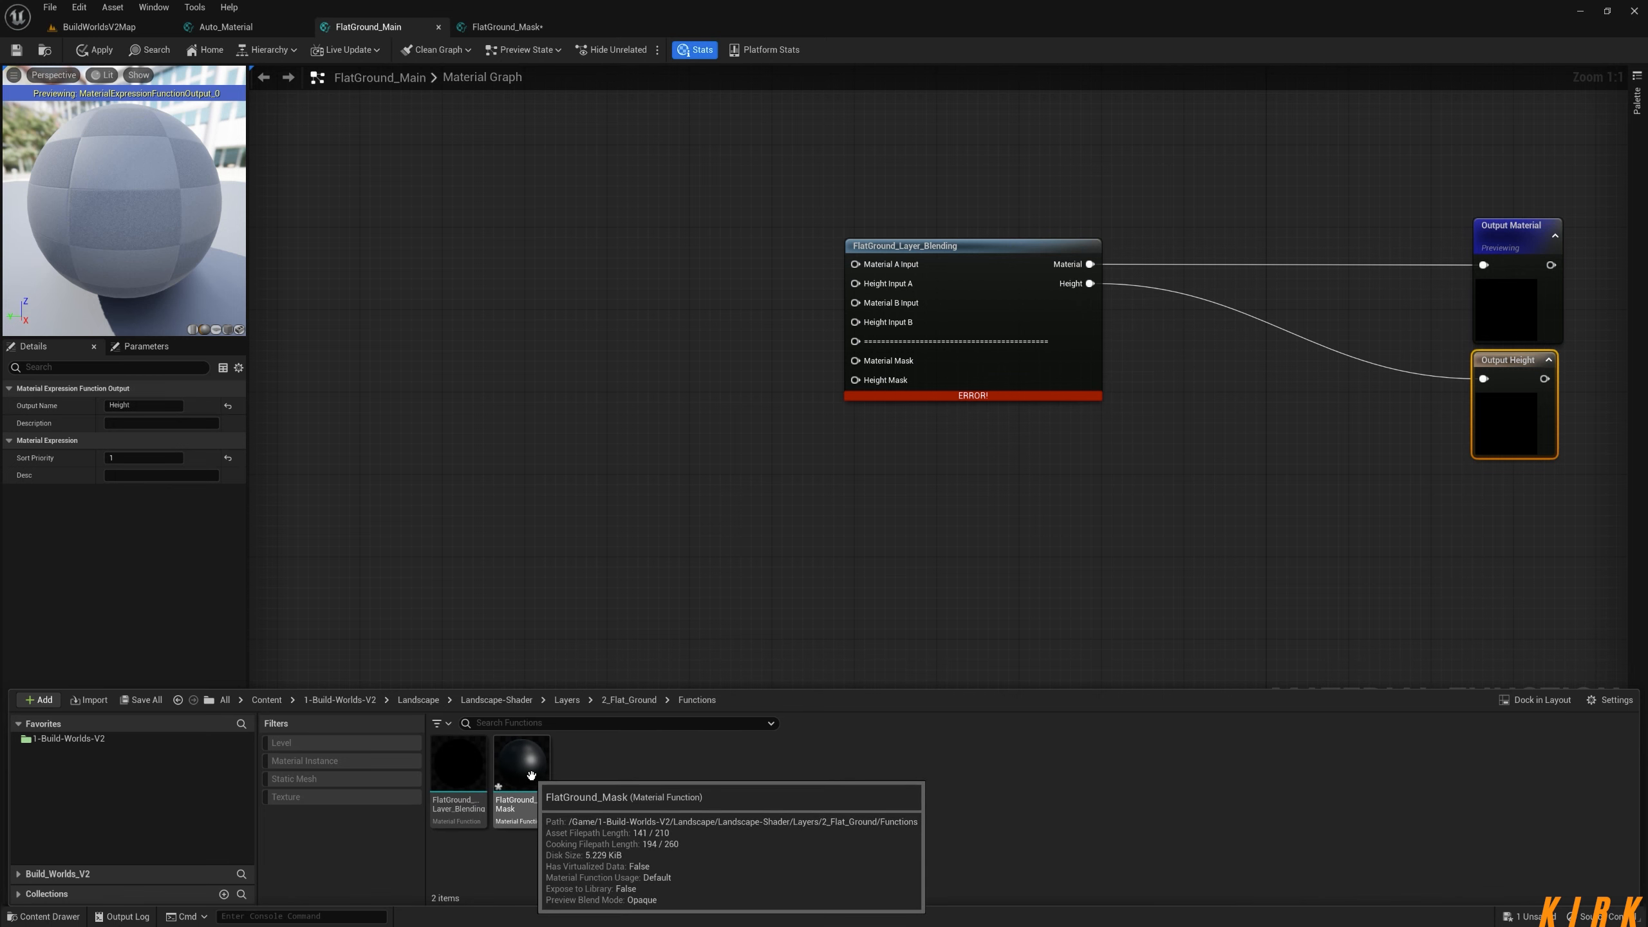
pyautogui.moveTo(549, 771); pyautogui.dragTo(569, 440)
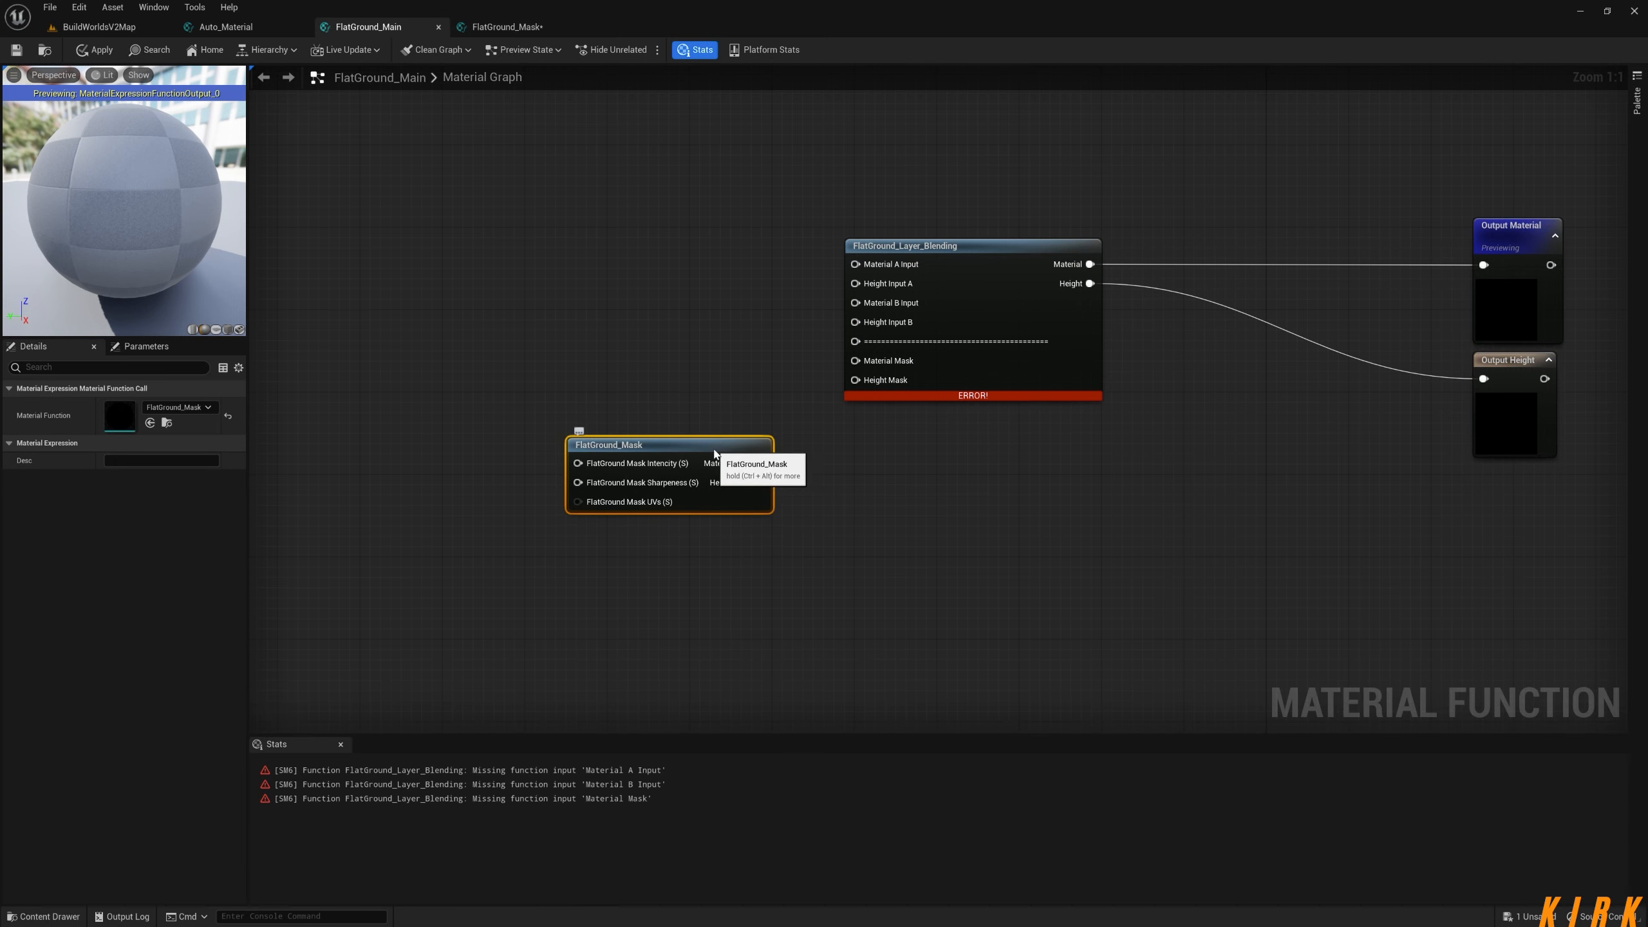
# Place FlatGround_Mask below and left of FlatGround_Layer_Blending and connect its Material Mask and Height Mask outputs to the matching inputs.
pyautogui.moveTo(747, 483); pyautogui.dragTo(705, 469)
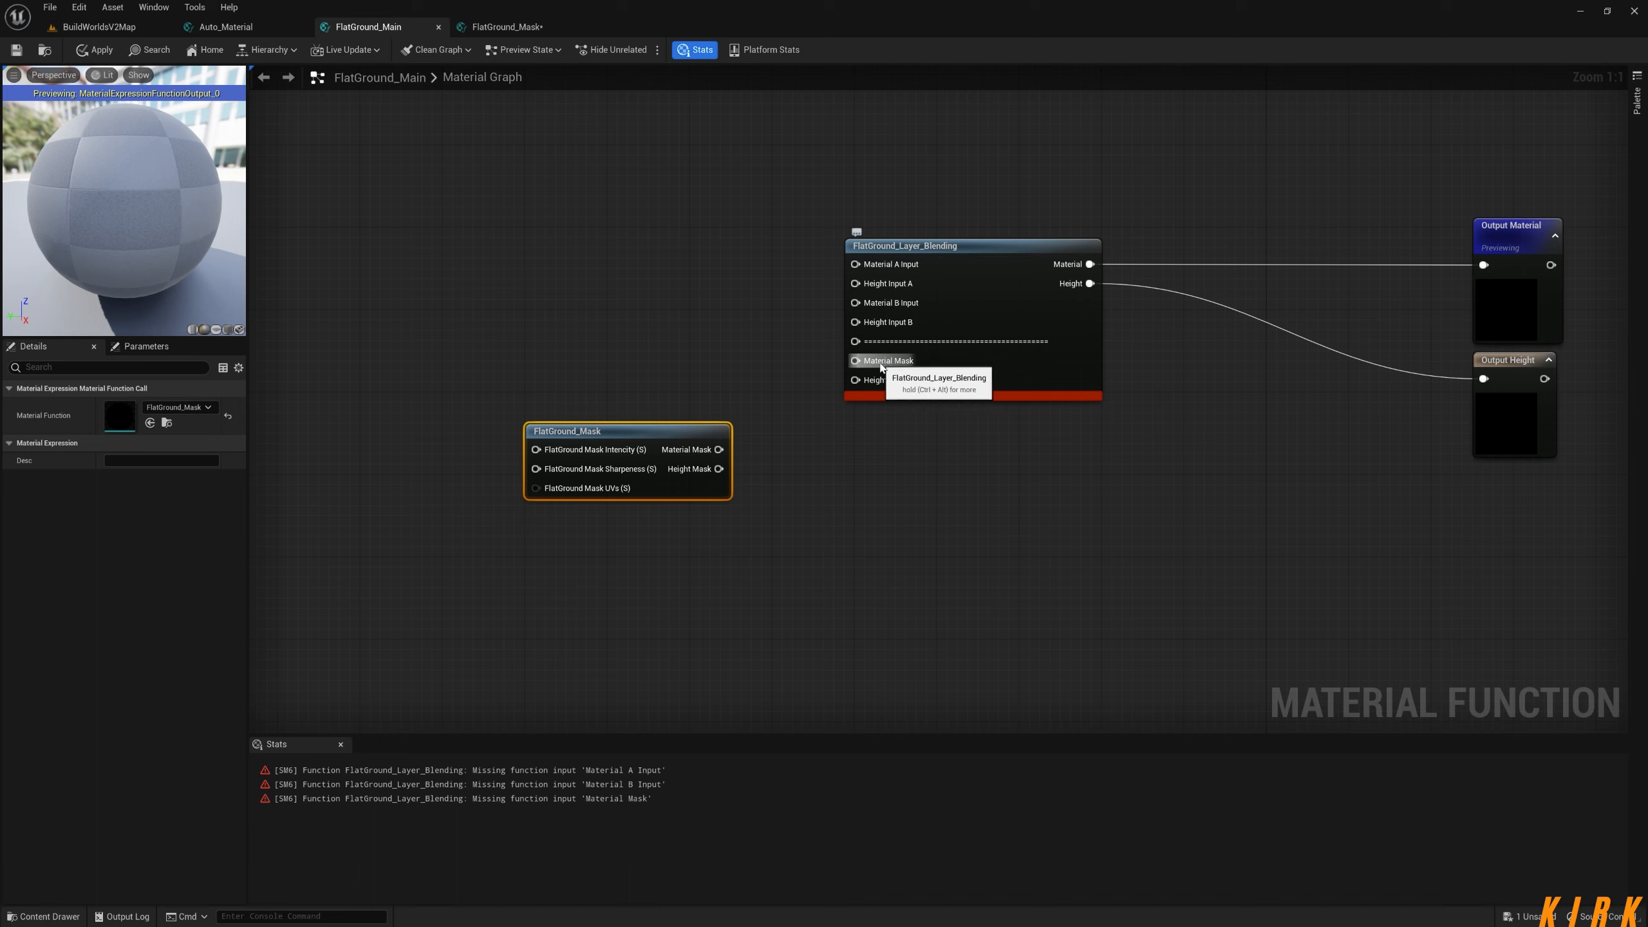
pyautogui.moveTo(663, 445); pyautogui.dragTo(616, 472)
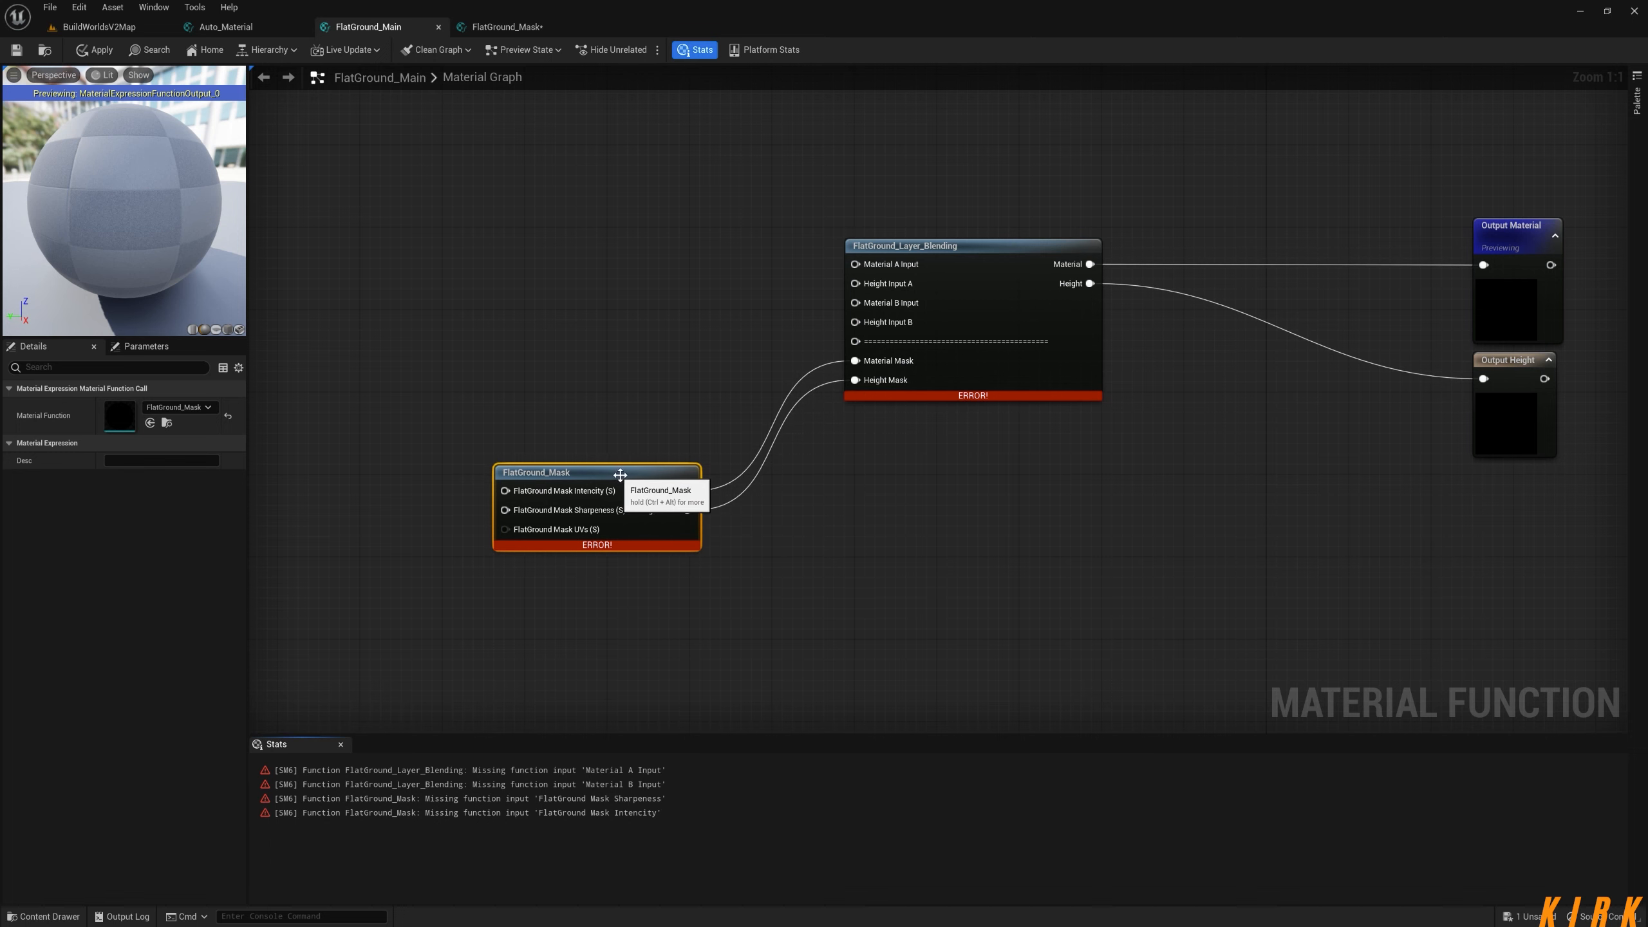
pyautogui.click(640, 395)
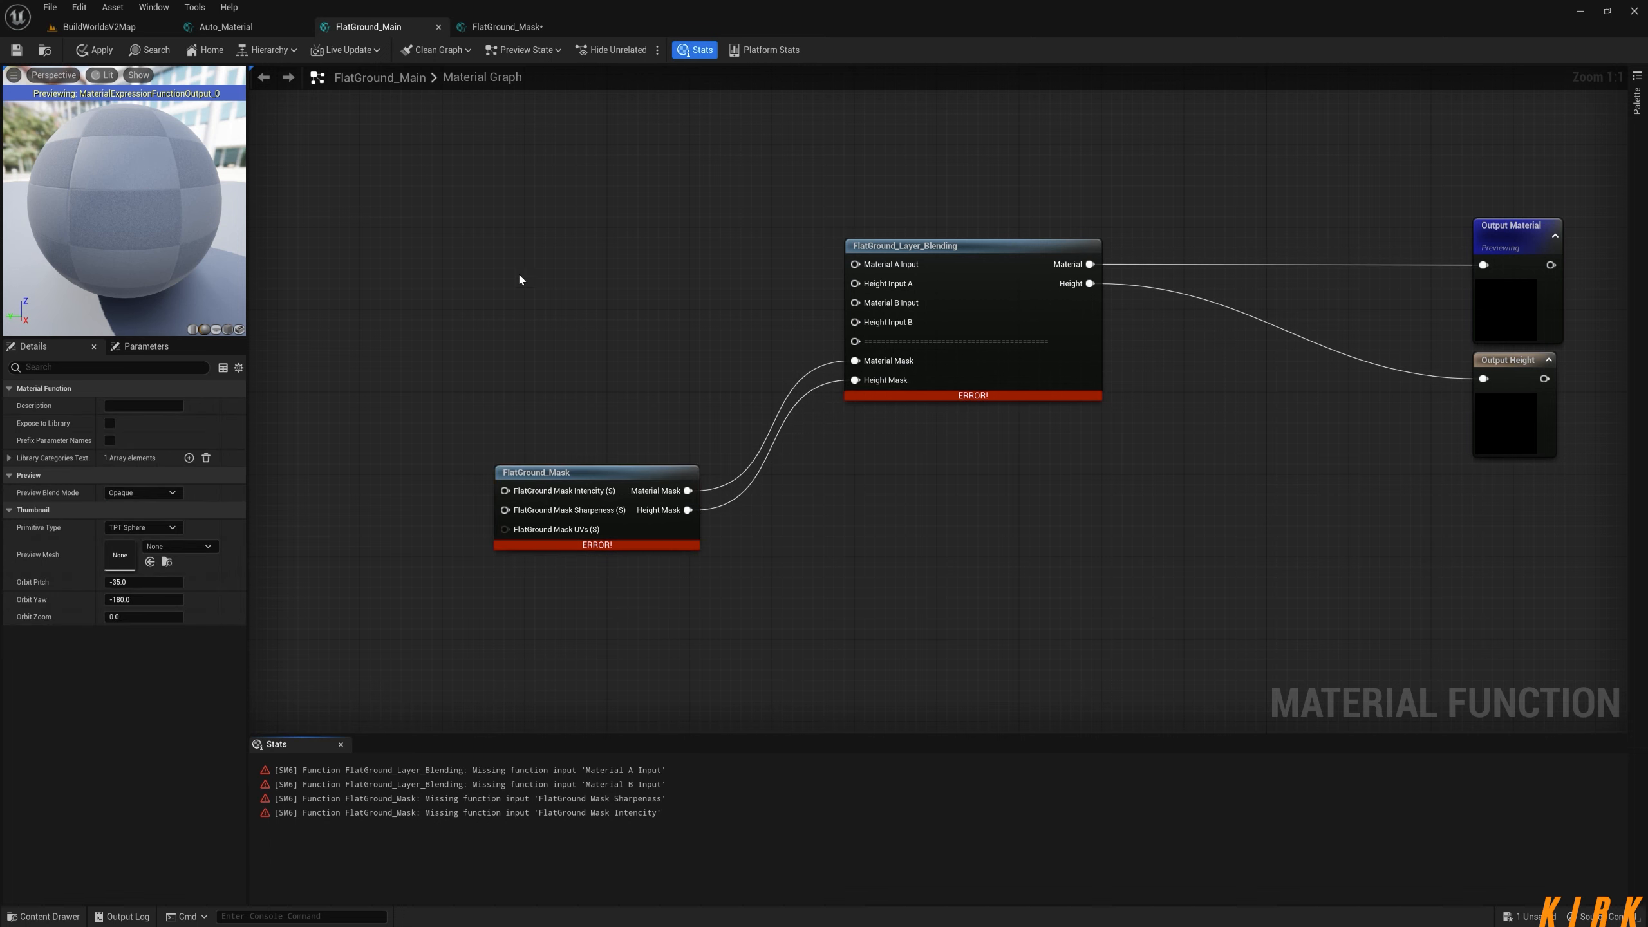
# Cut the Grass_A_Layer node out of the Auto_Material graph.
pyautogui.click(235, 26)
pyautogui.moveTo(908, 369); pyautogui.dragTo(727, 377, button='right')
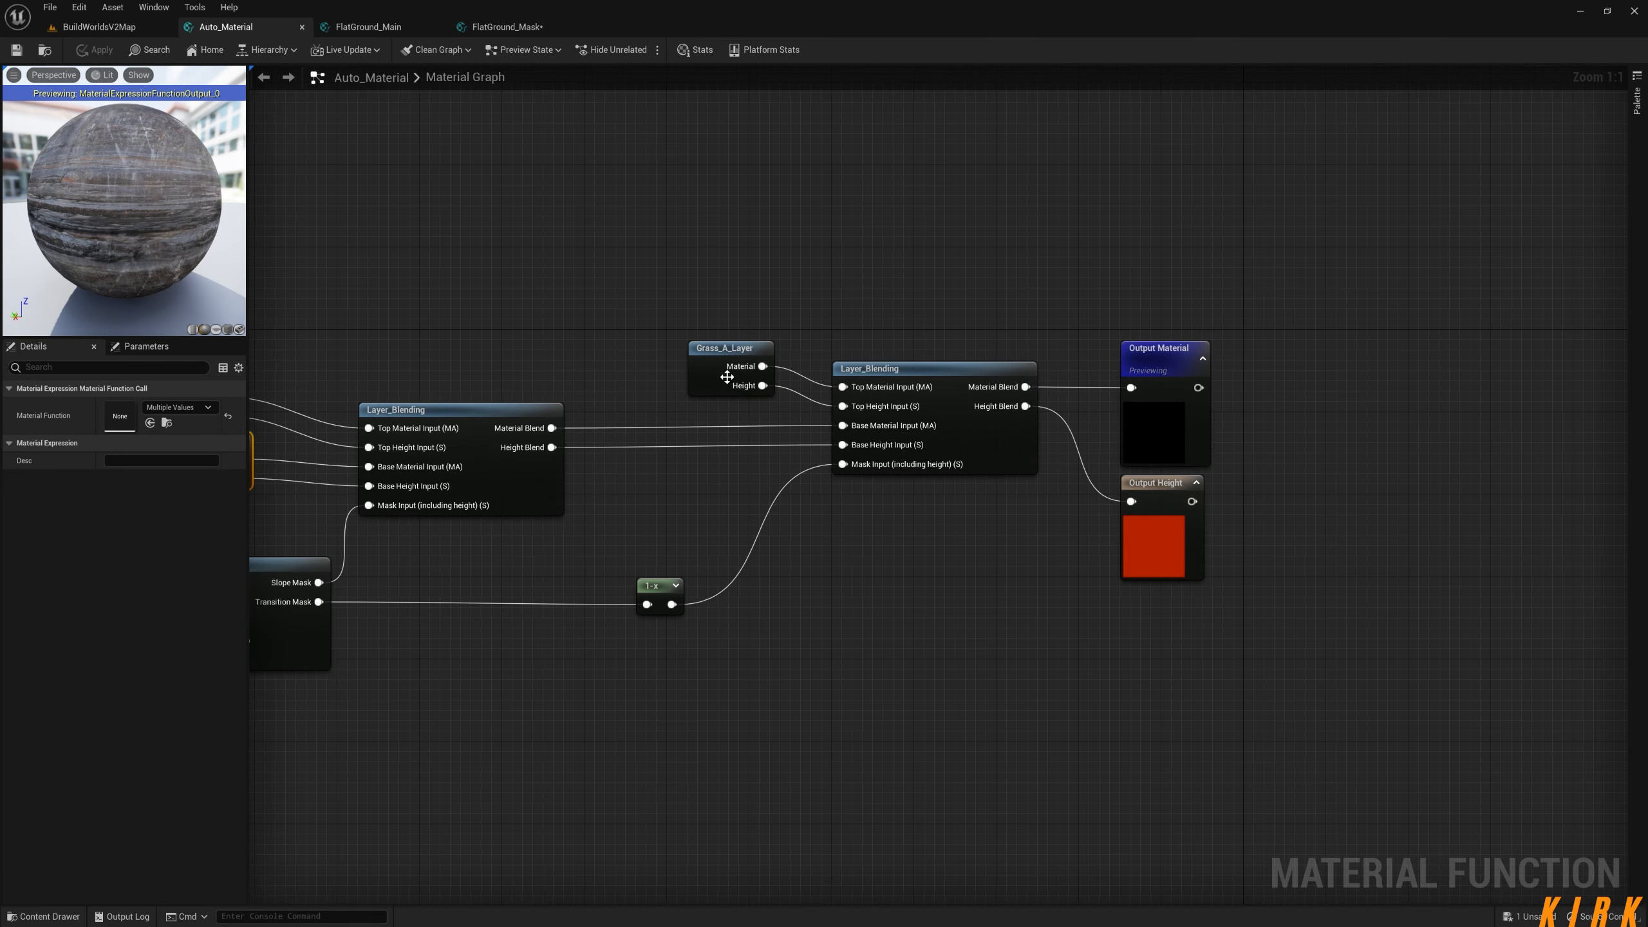
pyautogui.moveTo(727, 352); pyautogui.dragTo(677, 389)
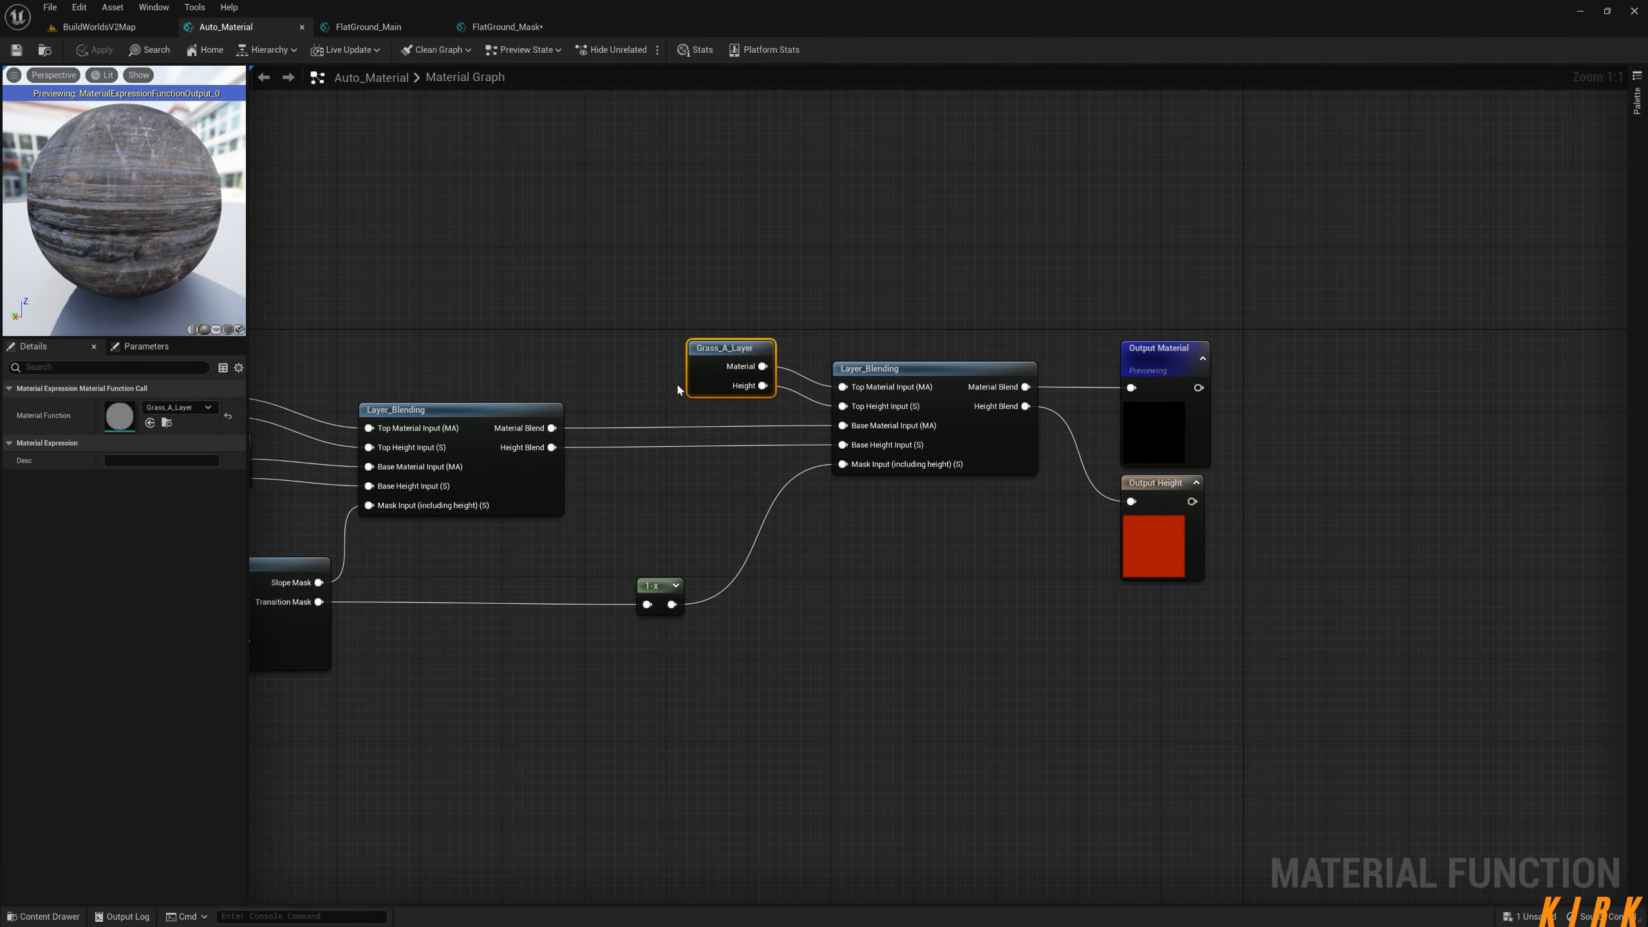
pyautogui.press('Delete')
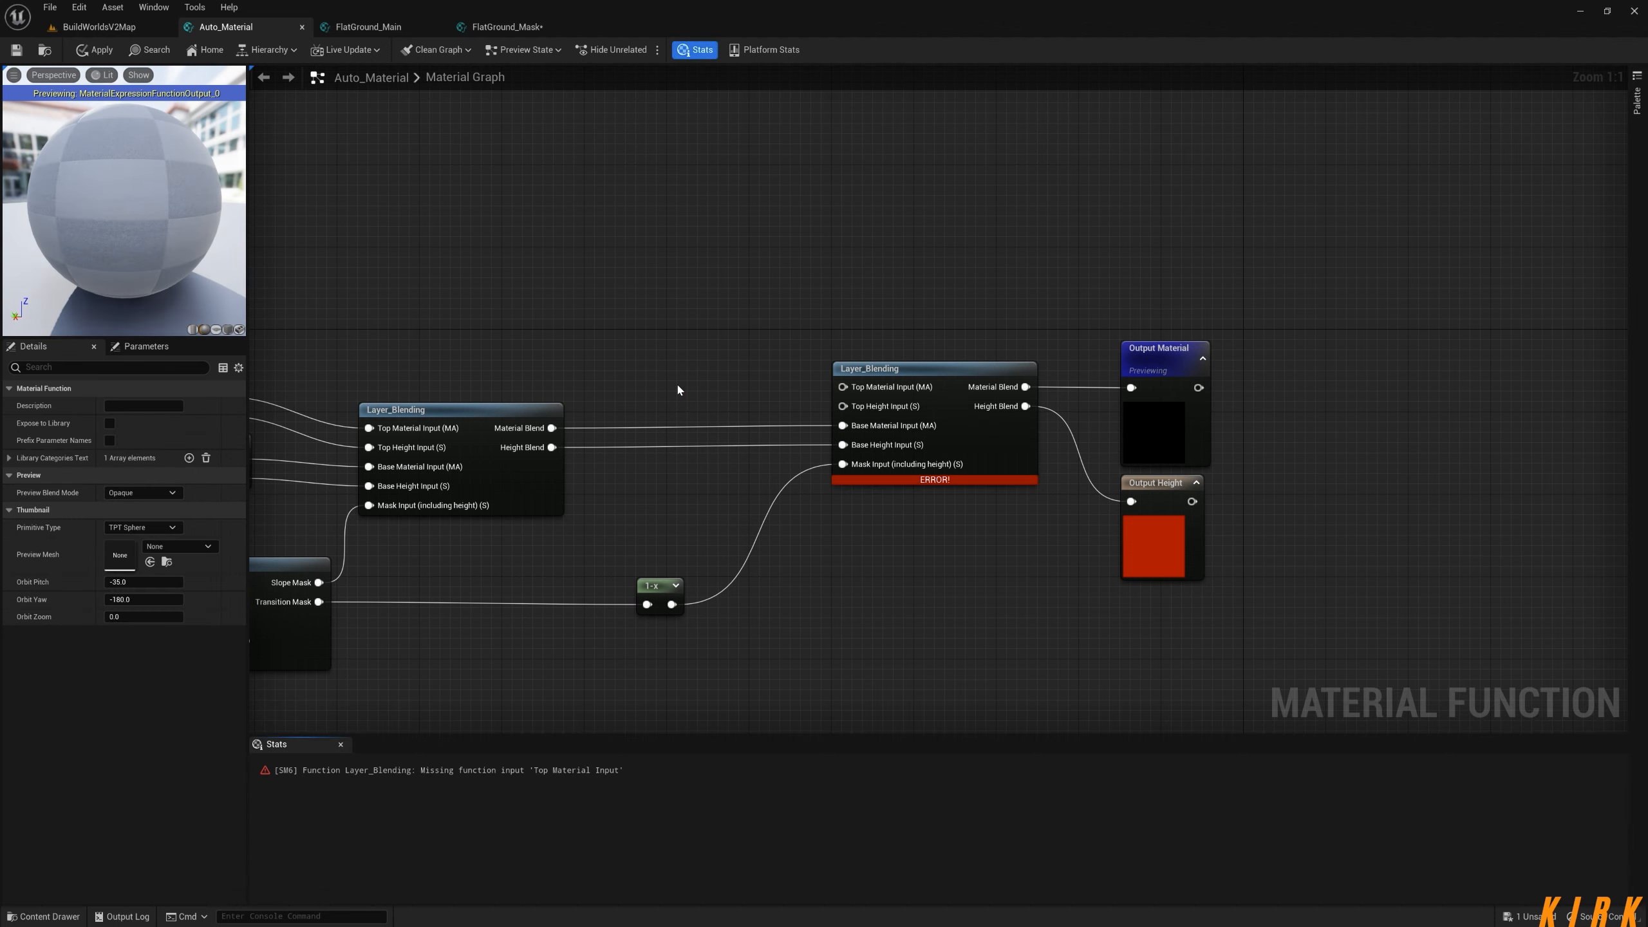
# Paste Grass_A_Layer into the FlatGround_Main graph and connect its Material and Height outputs to Material B Input and Height Input B.
pyautogui.click(390, 31)
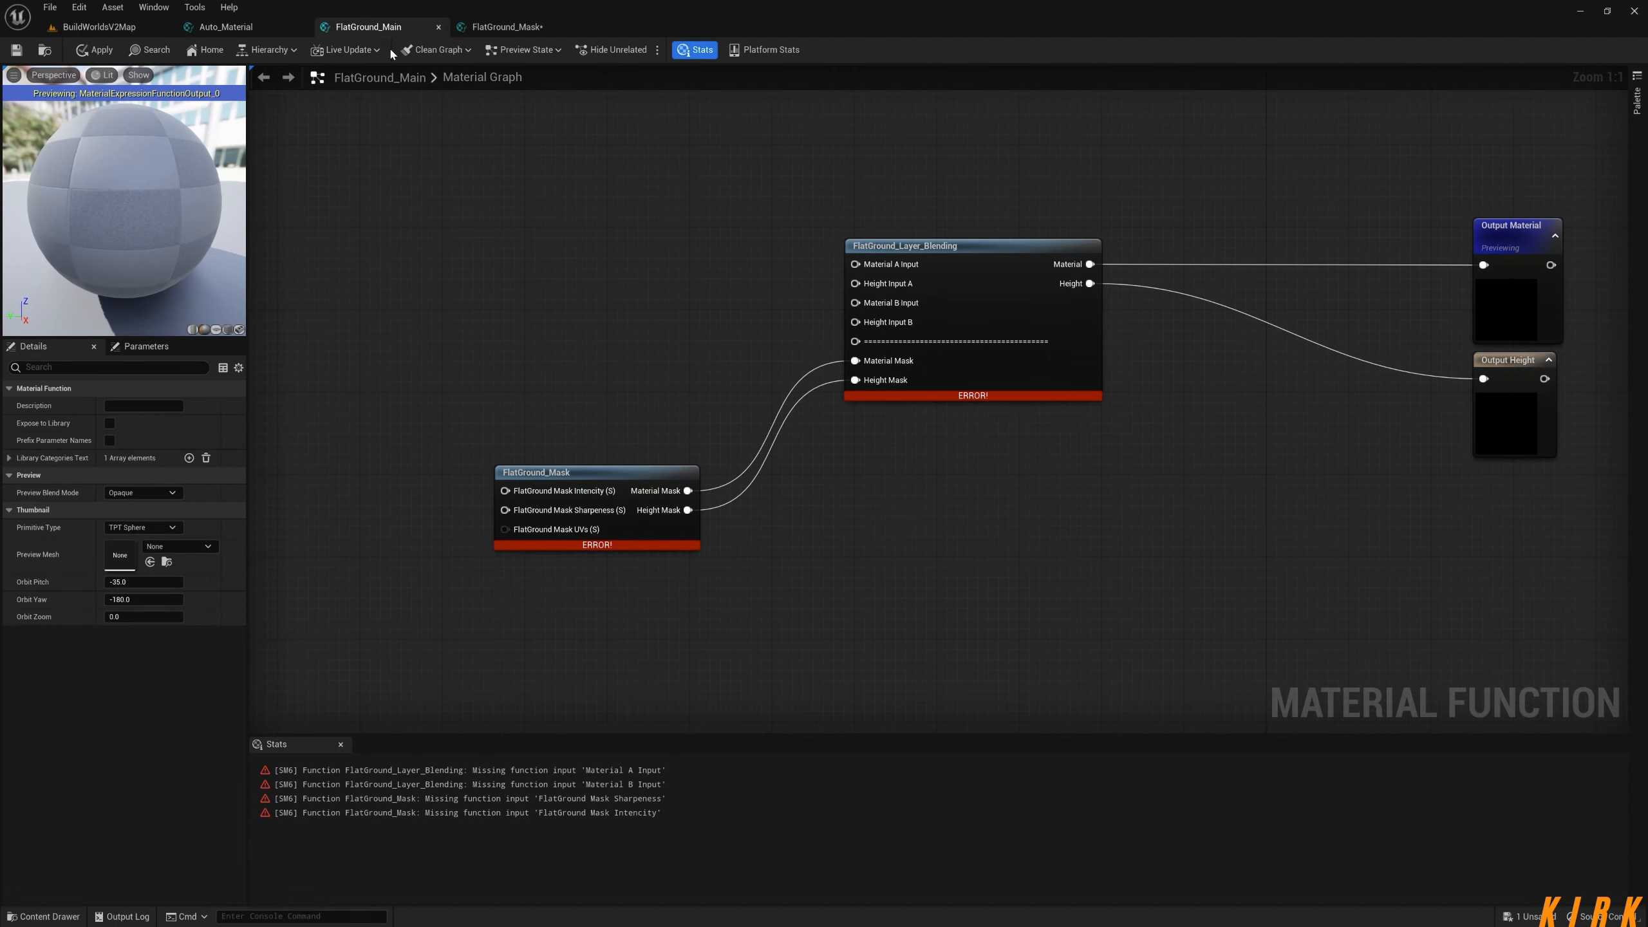
pyautogui.moveTo(626, 338); pyautogui.dragTo(829, 411, button='right')
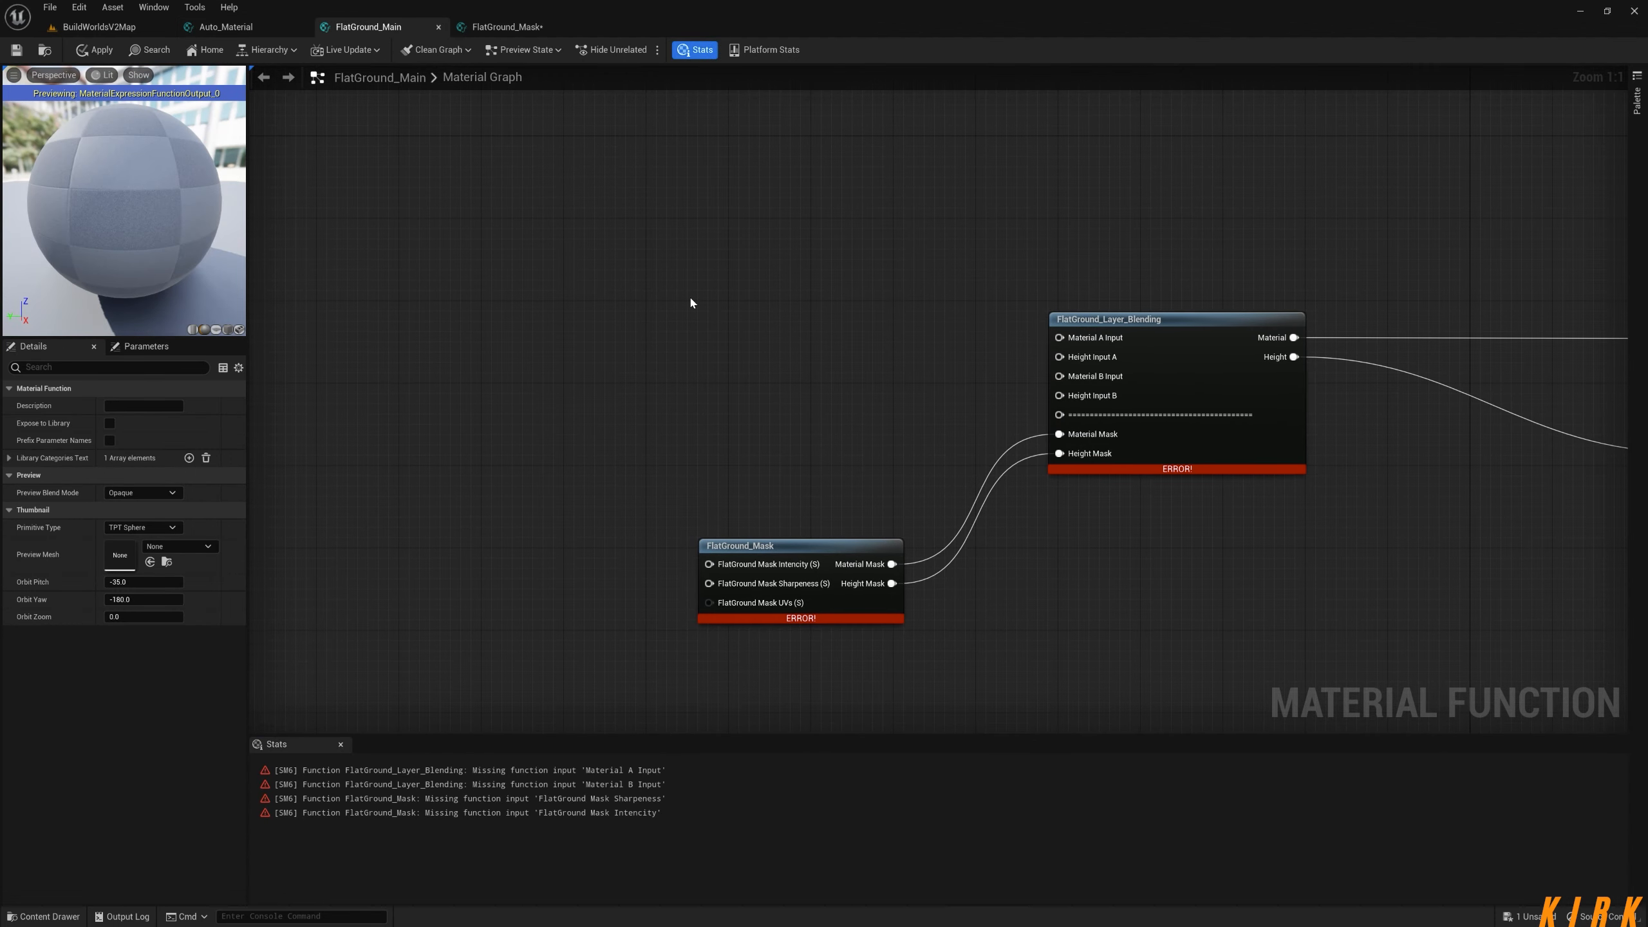
pyautogui.hotkey('ctrl', 'v')
pyautogui.moveTo(717, 302); pyautogui.dragTo(741, 333)
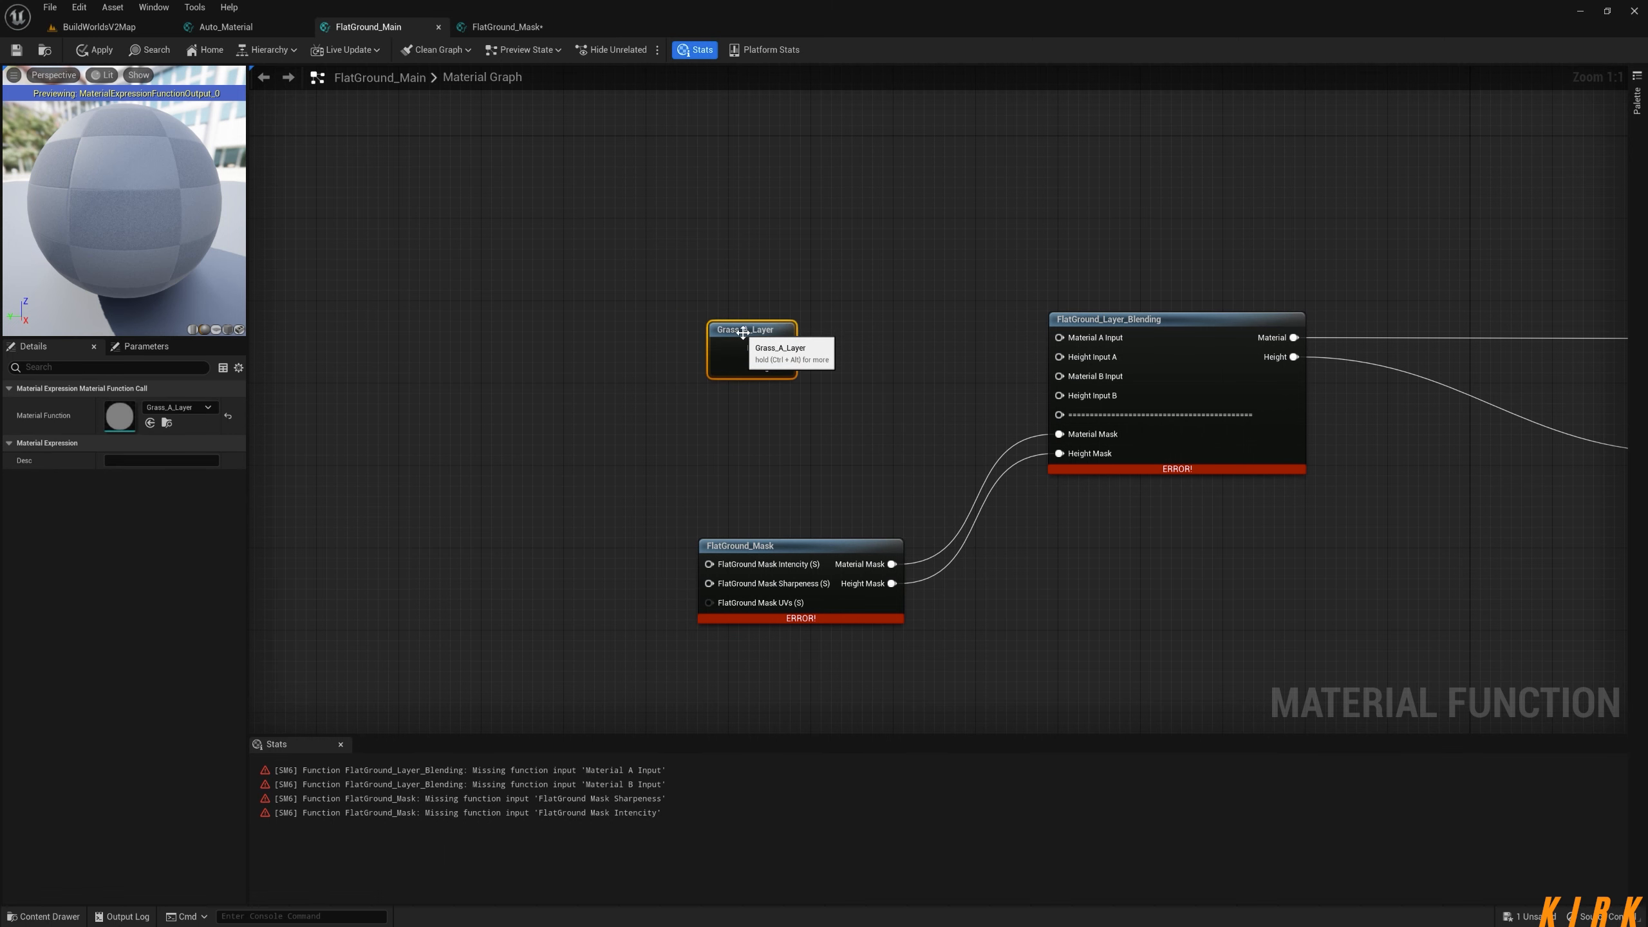
pyautogui.moveTo(762, 350); pyautogui.dragTo(1069, 376)
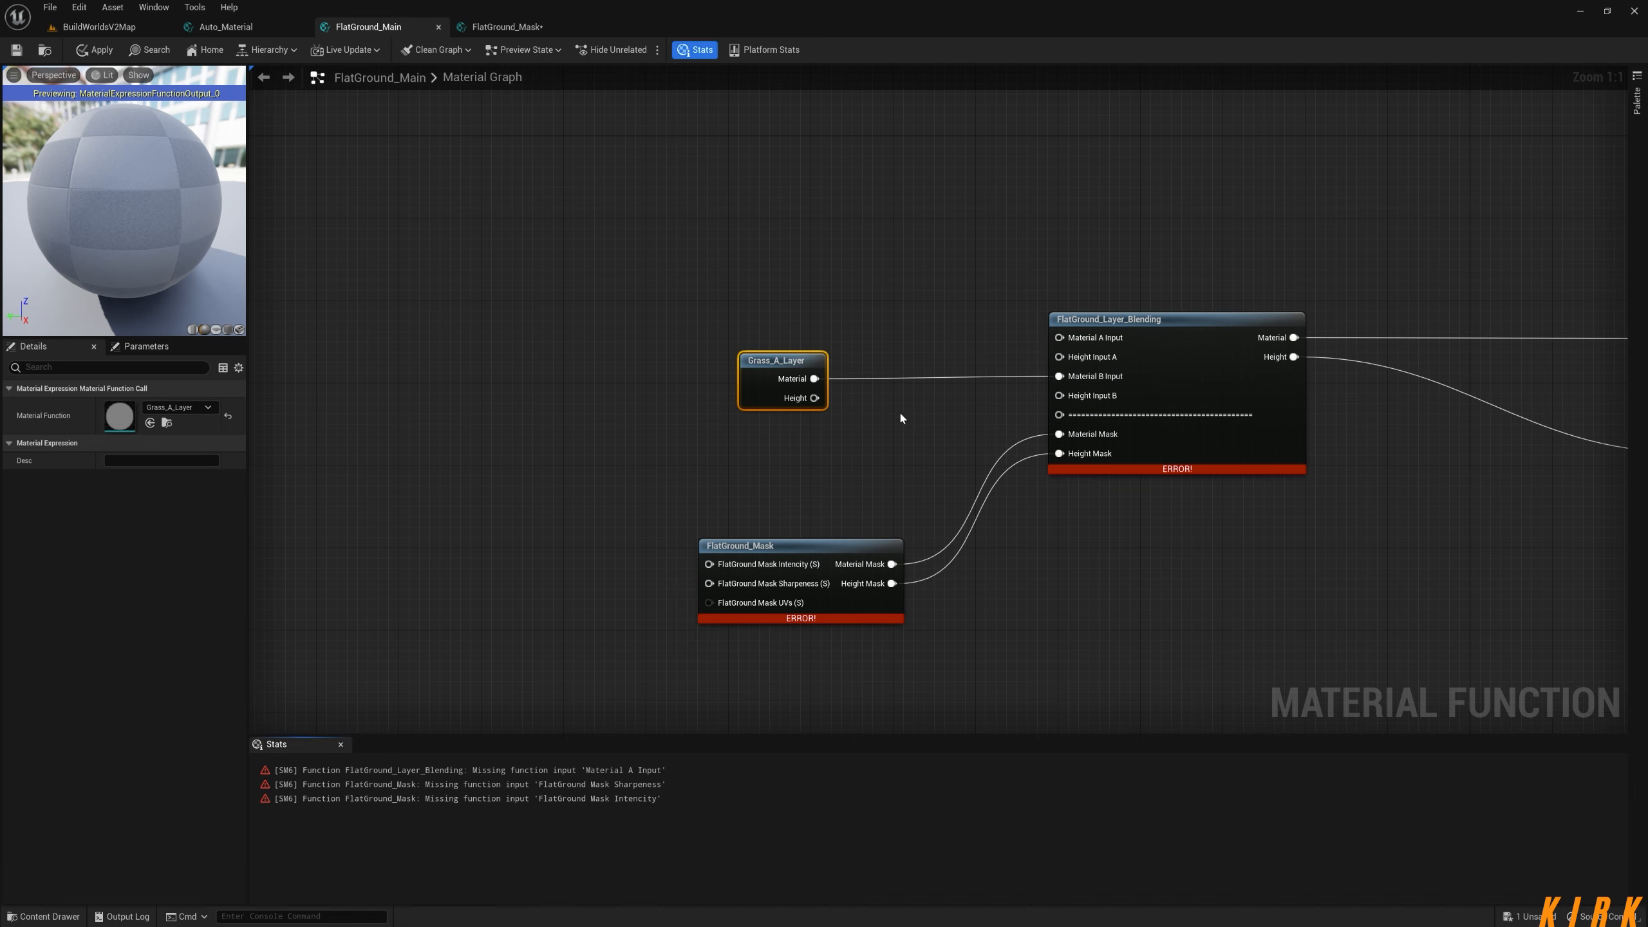
pyautogui.moveTo(814, 398); pyautogui.dragTo(1067, 395)
pyautogui.moveTo(778, 369); pyautogui.dragTo(807, 367)
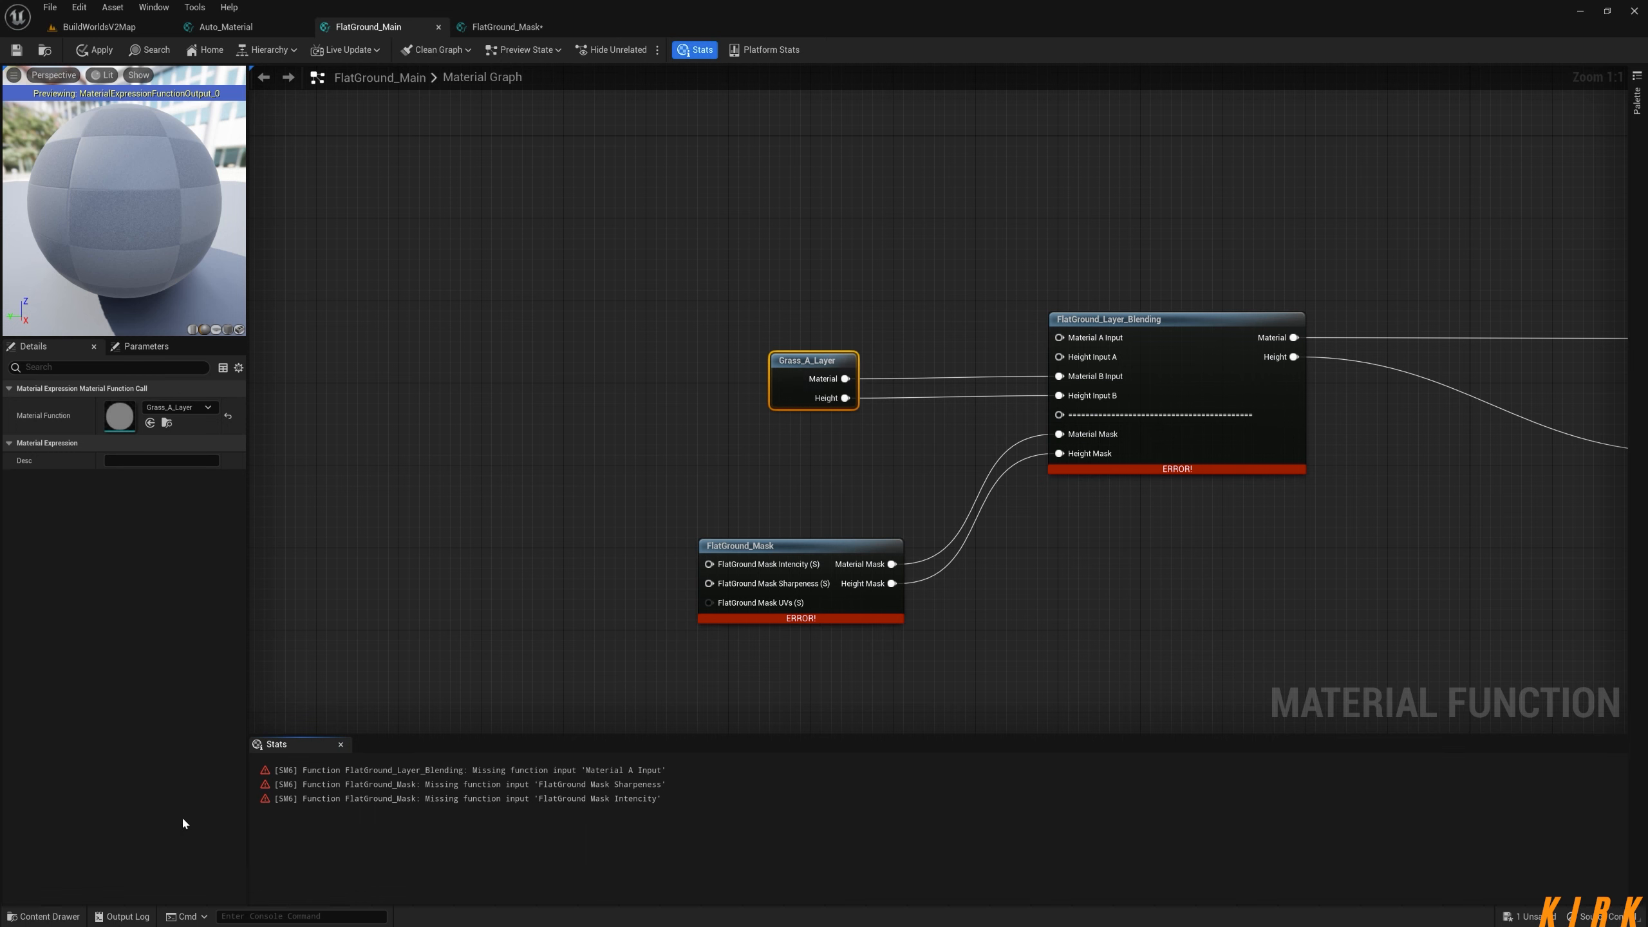
# Browse to the Dirt_C folder under Layers and inspect its albedo texture.
pyautogui.click(65, 918)
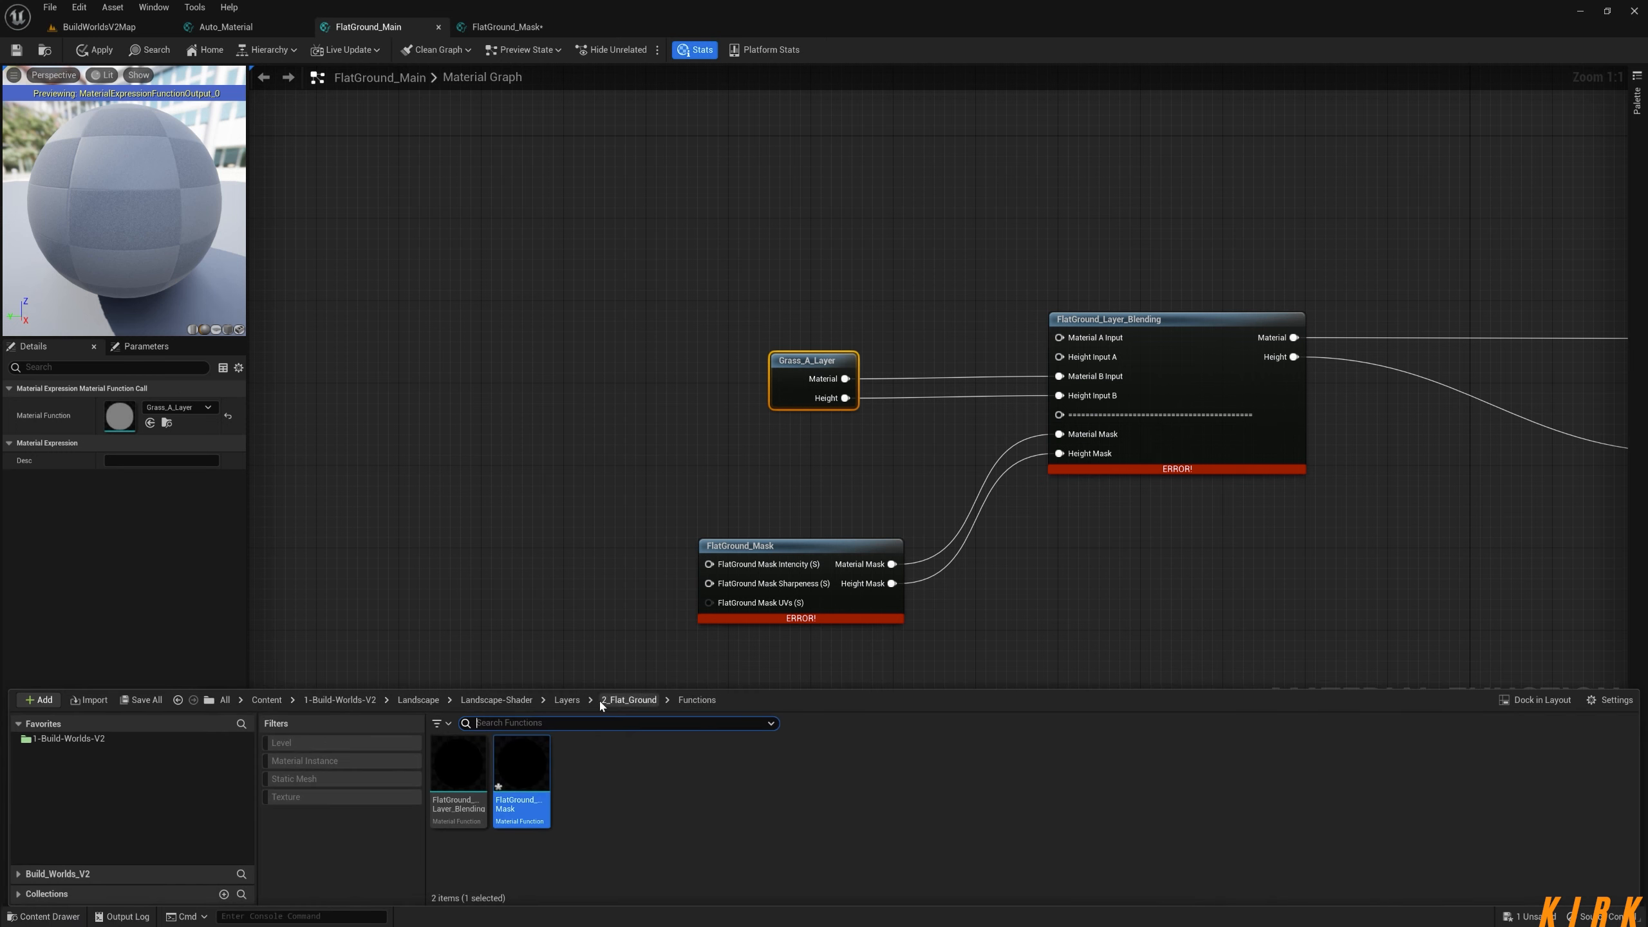
pyautogui.click(567, 700)
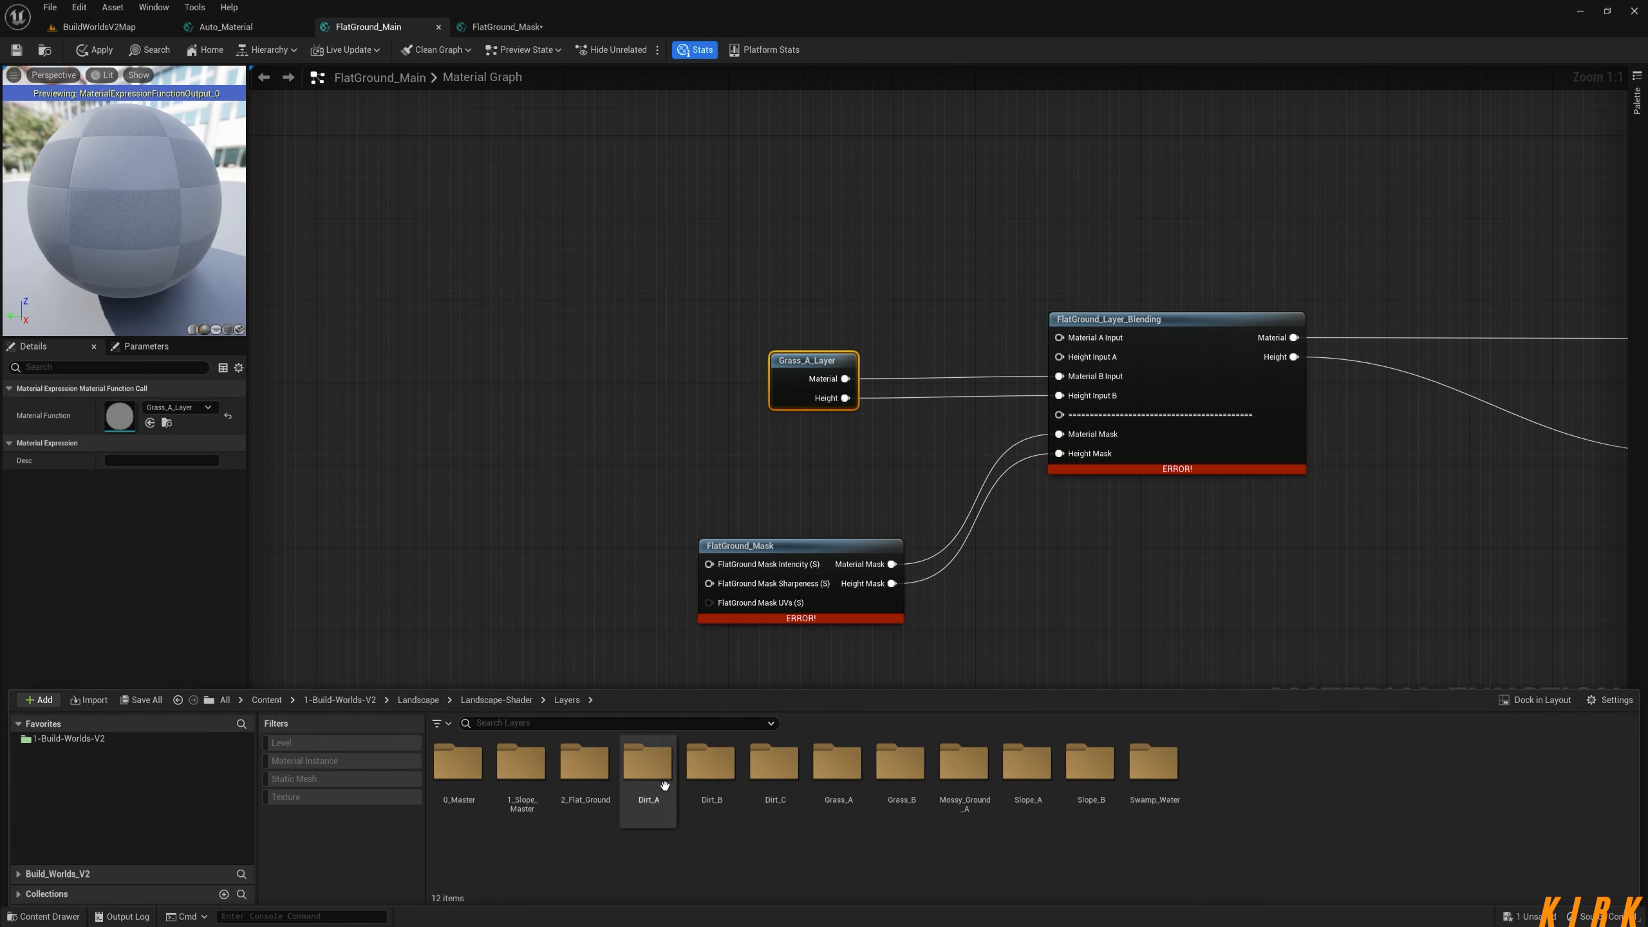
pyautogui.doubleClick(772, 766)
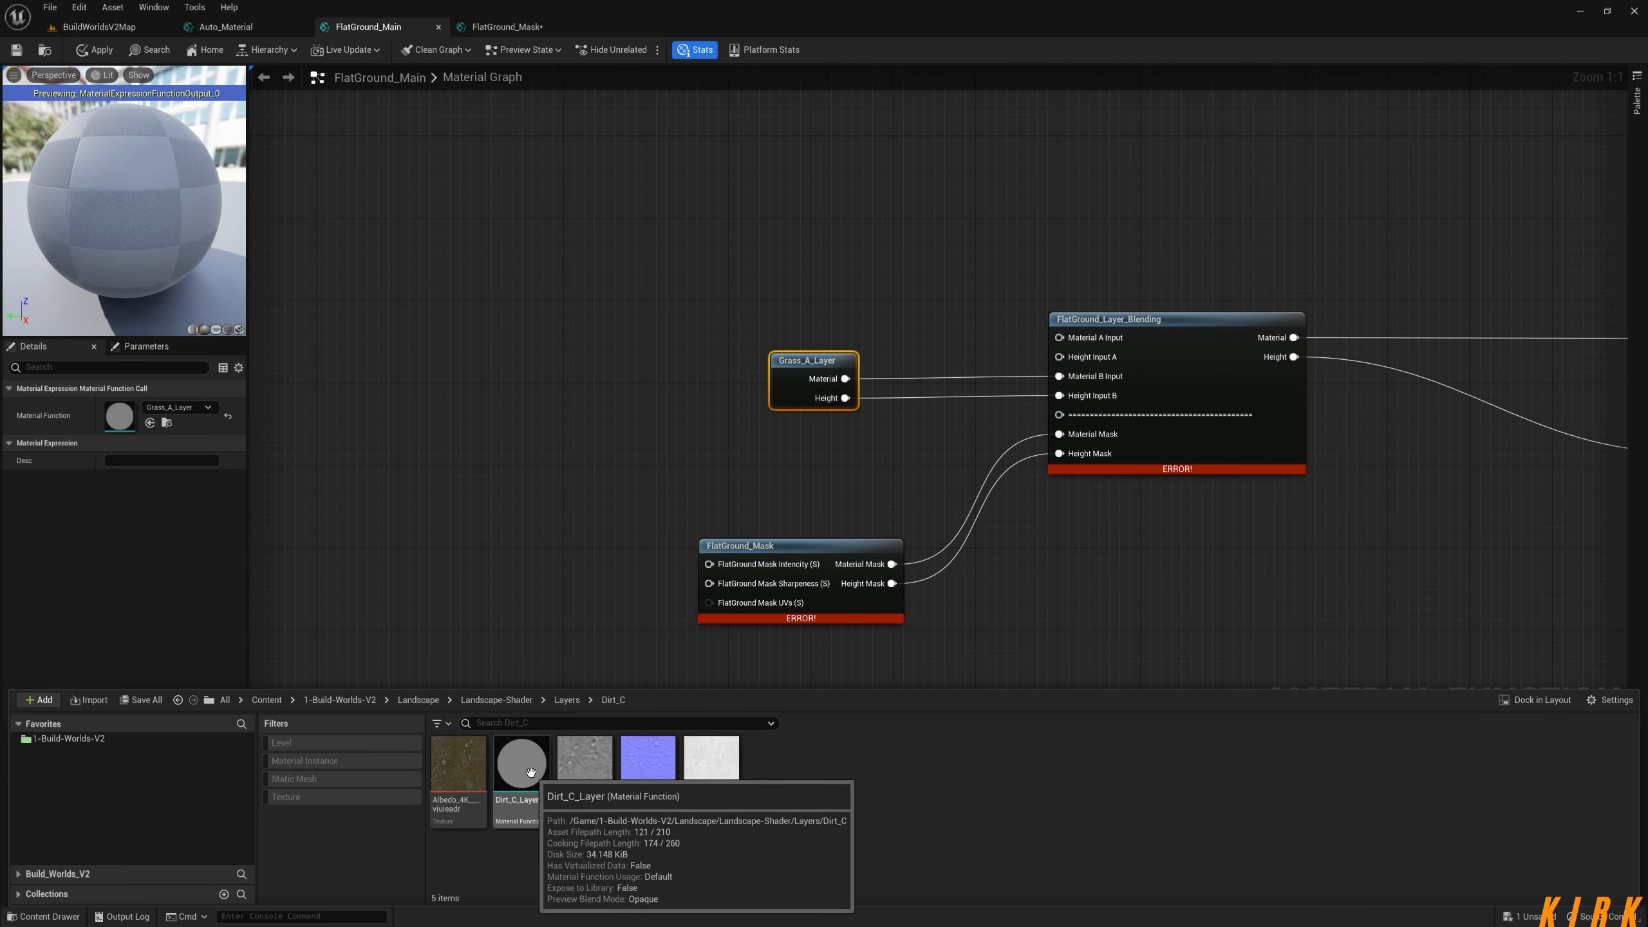
pyautogui.click(464, 776)
pyautogui.doubleClick(464, 773)
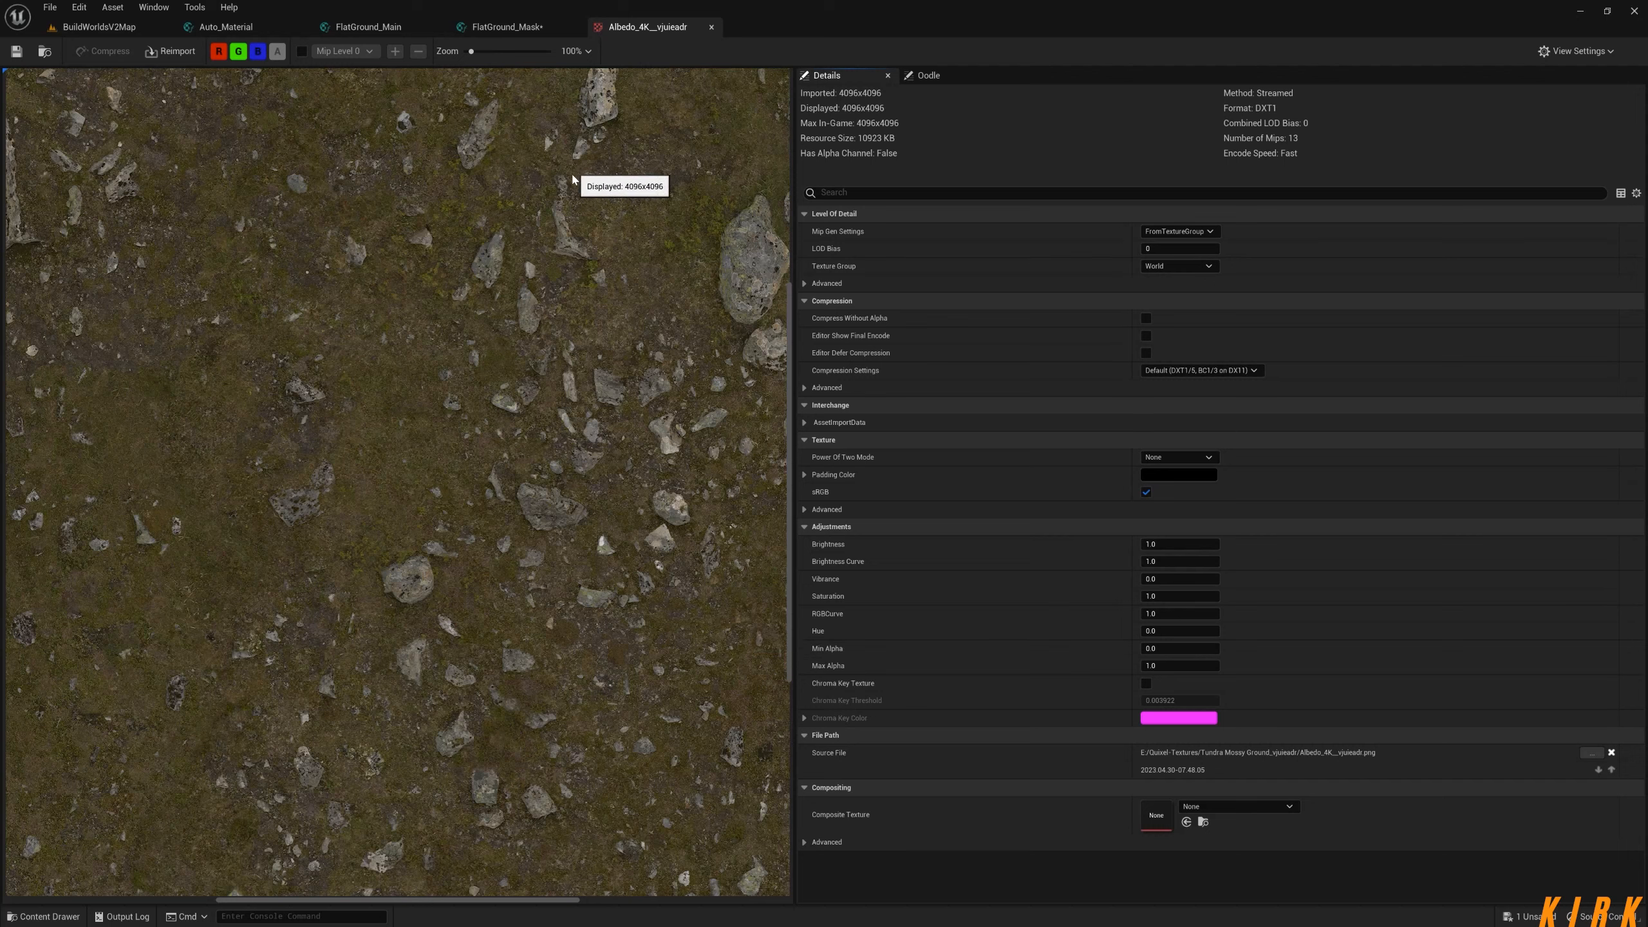
pyautogui.click(711, 27)
# Add Dirt_C_Layer above Grass_A_Layer in FlatGround_Main and connect its Material and Height outputs to Material A Input and Height Input A.
pyautogui.click(368, 27)
pyautogui.moveTo(829, 292); pyautogui.dragTo(821, 297)
pyautogui.click(931, 319)
pyautogui.click(843, 343)
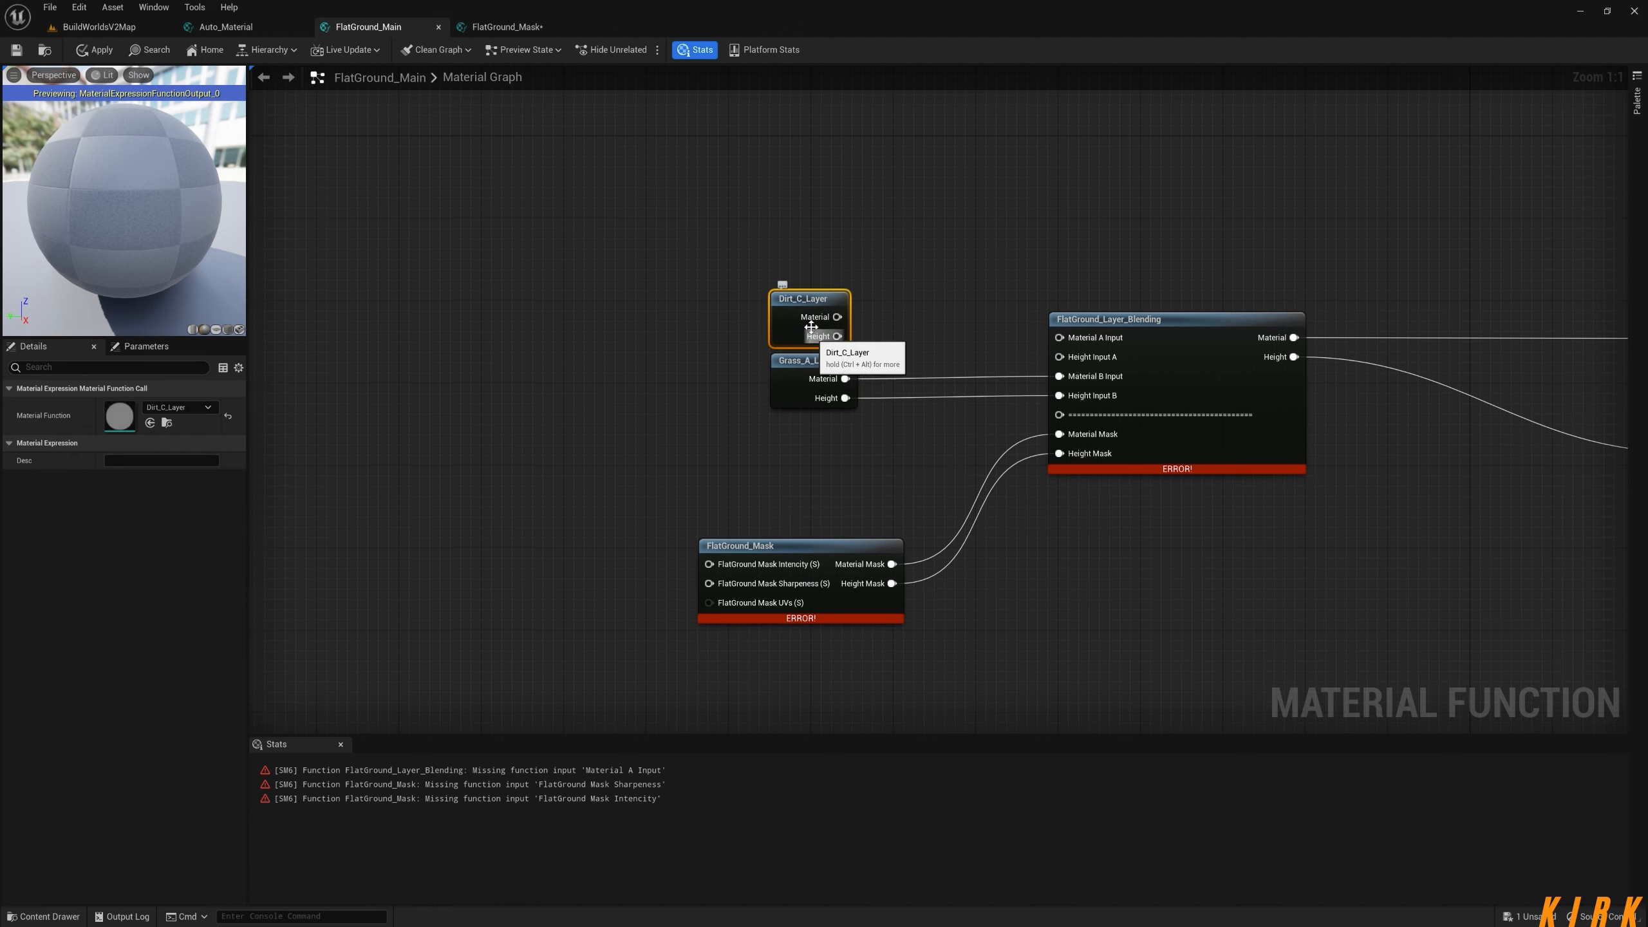
pyautogui.moveTo(841, 317)
pyautogui.mouseDown()
pyautogui.moveTo(1060, 338)
pyautogui.moveTo(837, 336)
pyautogui.mouseUp()
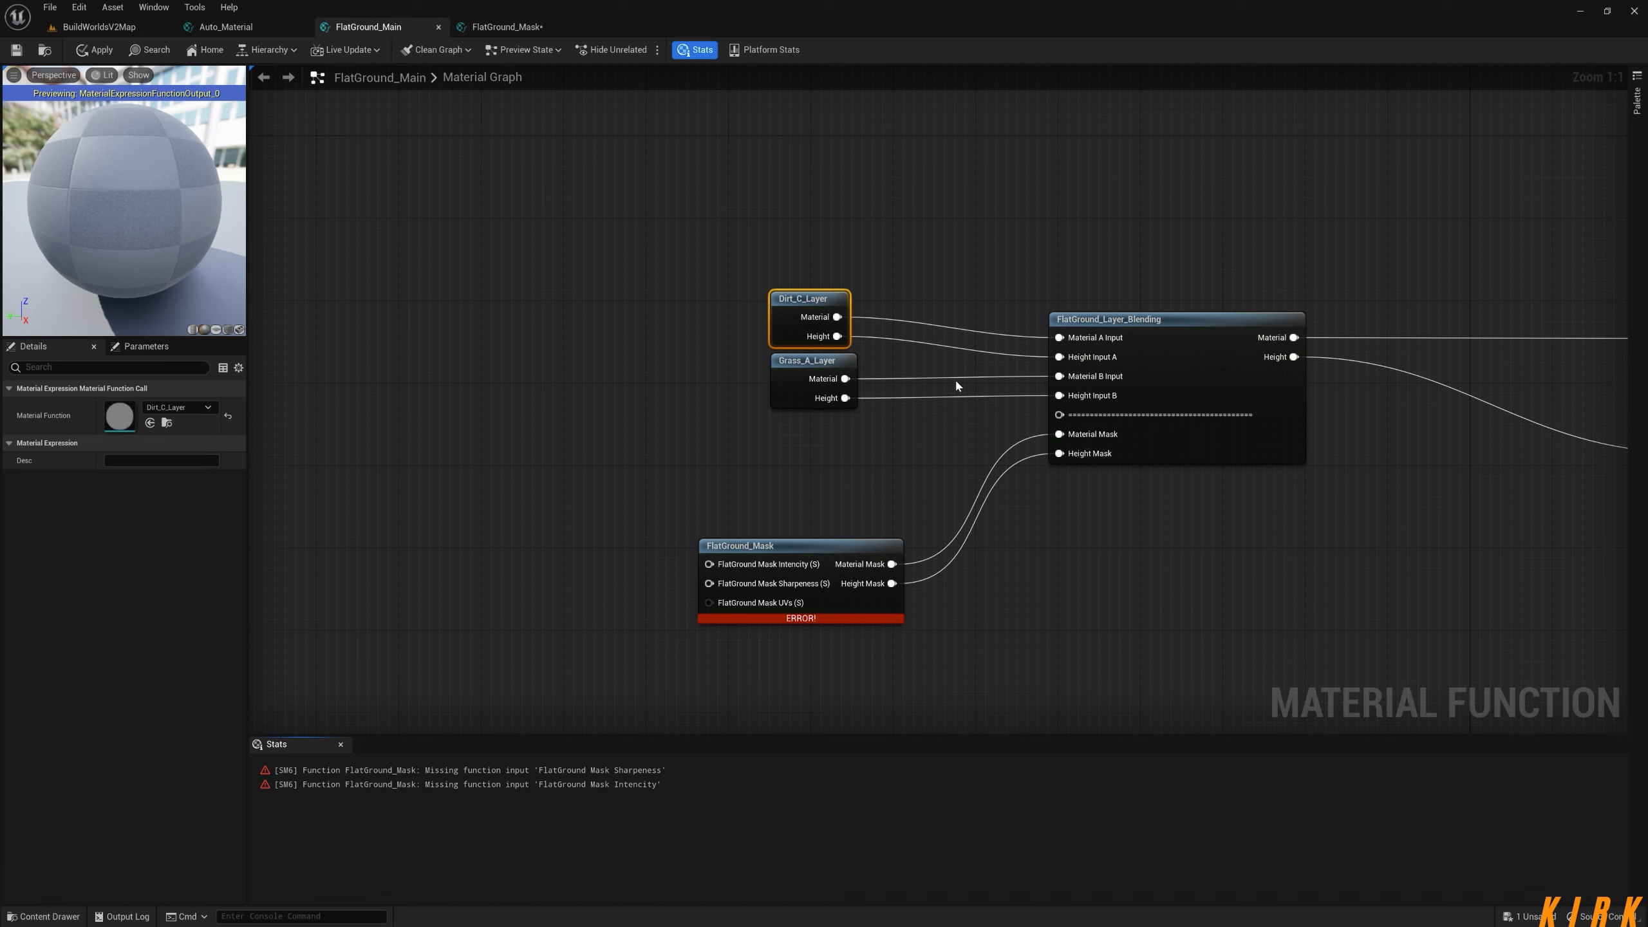
# In the FlatGround_Mask function, add a Constant of 0 and connect it to the previews of the Mask Intencity and Mask Sharpness inputs.
pyautogui.moveTo(790, 551); pyautogui.dragTo(636, 654)
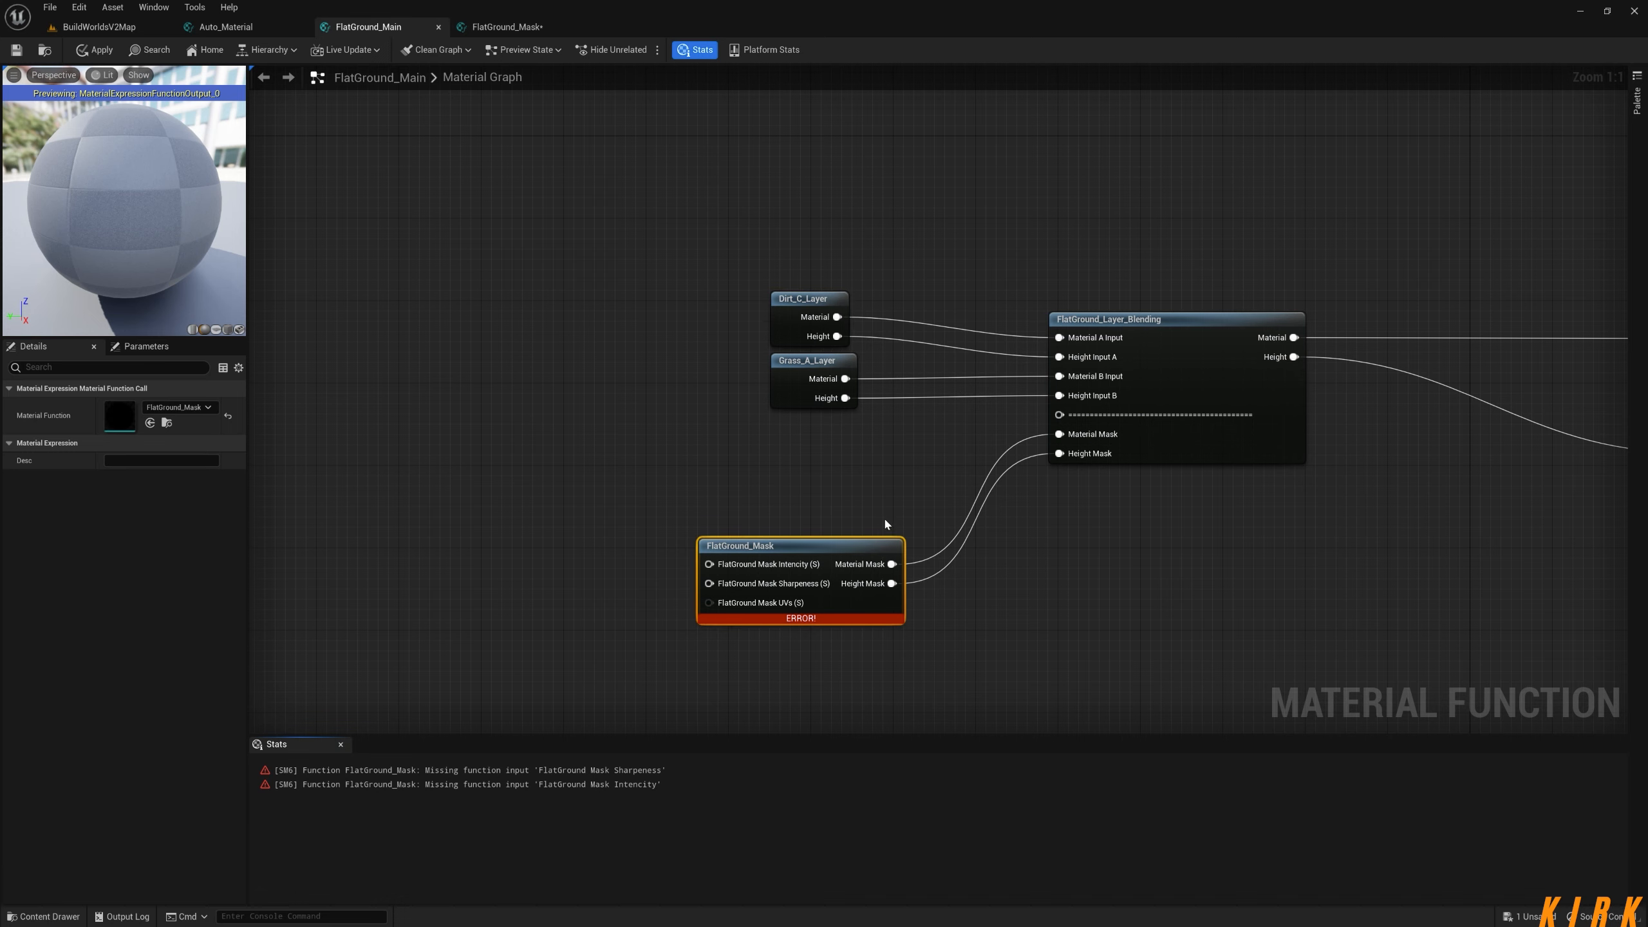
pyautogui.moveTo(887, 524); pyautogui.dragTo(804, 429, button='right')
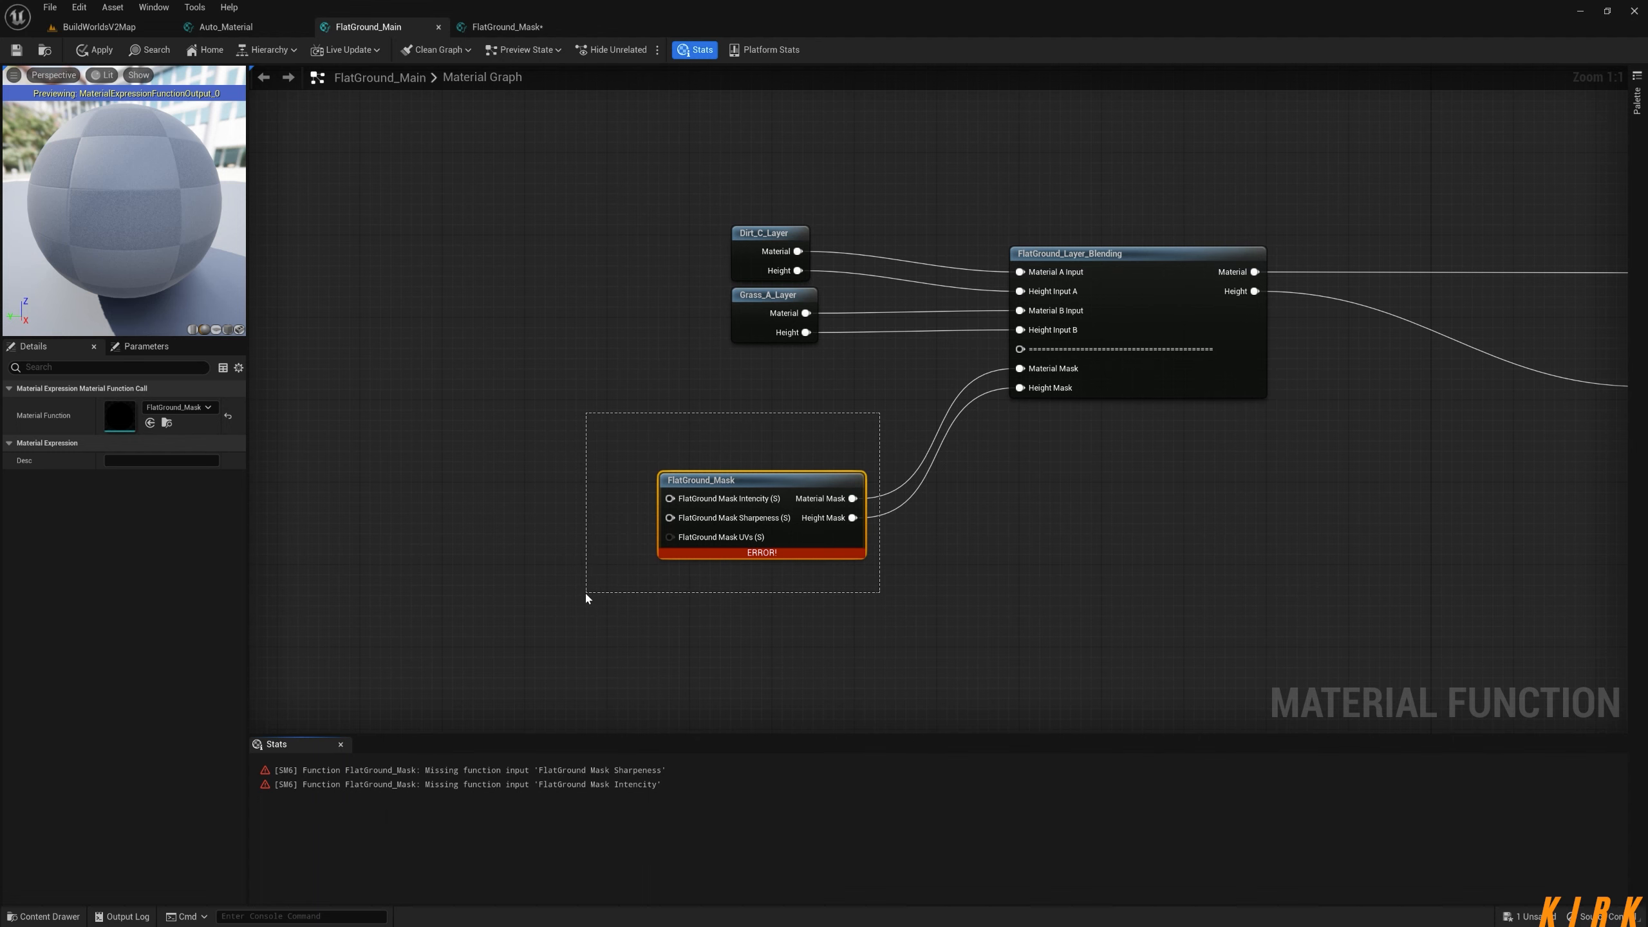
pyautogui.doubleClick(749, 481)
pyautogui.moveTo(972, 588); pyautogui.dragTo(945, 456, button='right')
pyautogui.moveTo(934, 410); pyautogui.dragTo(892, 494)
pyautogui.click(847, 567)
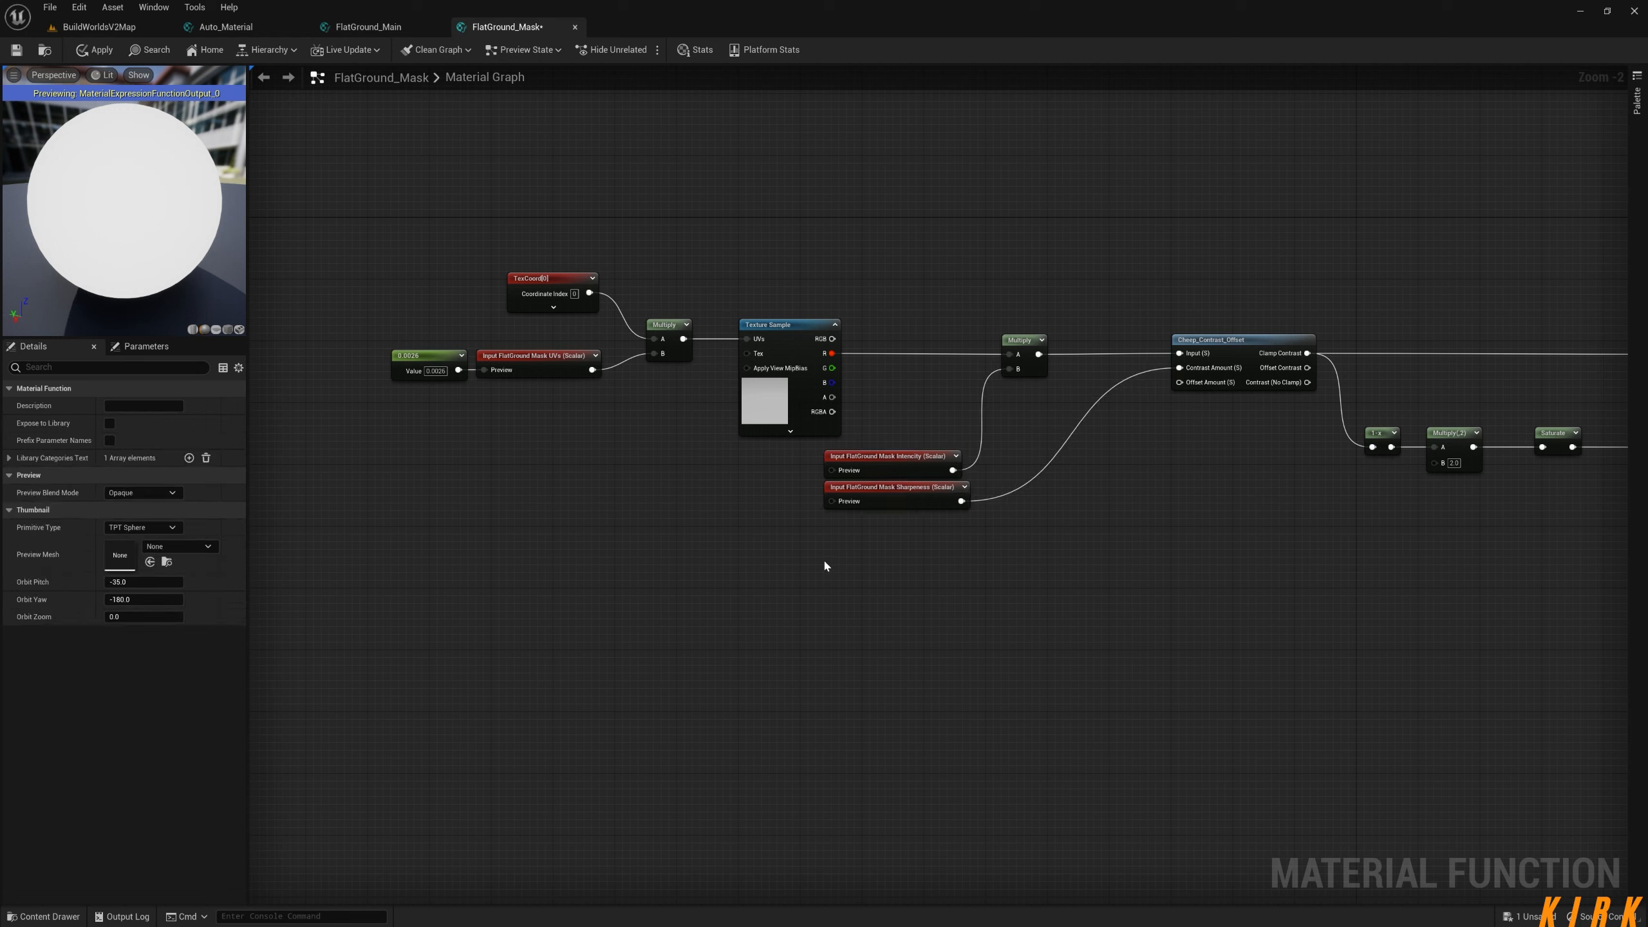
pyautogui.click(419, 356)
pyautogui.click(677, 548)
pyautogui.click(689, 479)
pyautogui.moveTo(746, 495)
pyautogui.mouseDown()
pyautogui.moveTo(763, 513)
pyautogui.moveTo(831, 470)
pyautogui.moveTo(826, 502)
pyautogui.moveTo(750, 500)
pyautogui.moveTo(768, 472)
pyautogui.mouseUp()
pyautogui.click(709, 472)
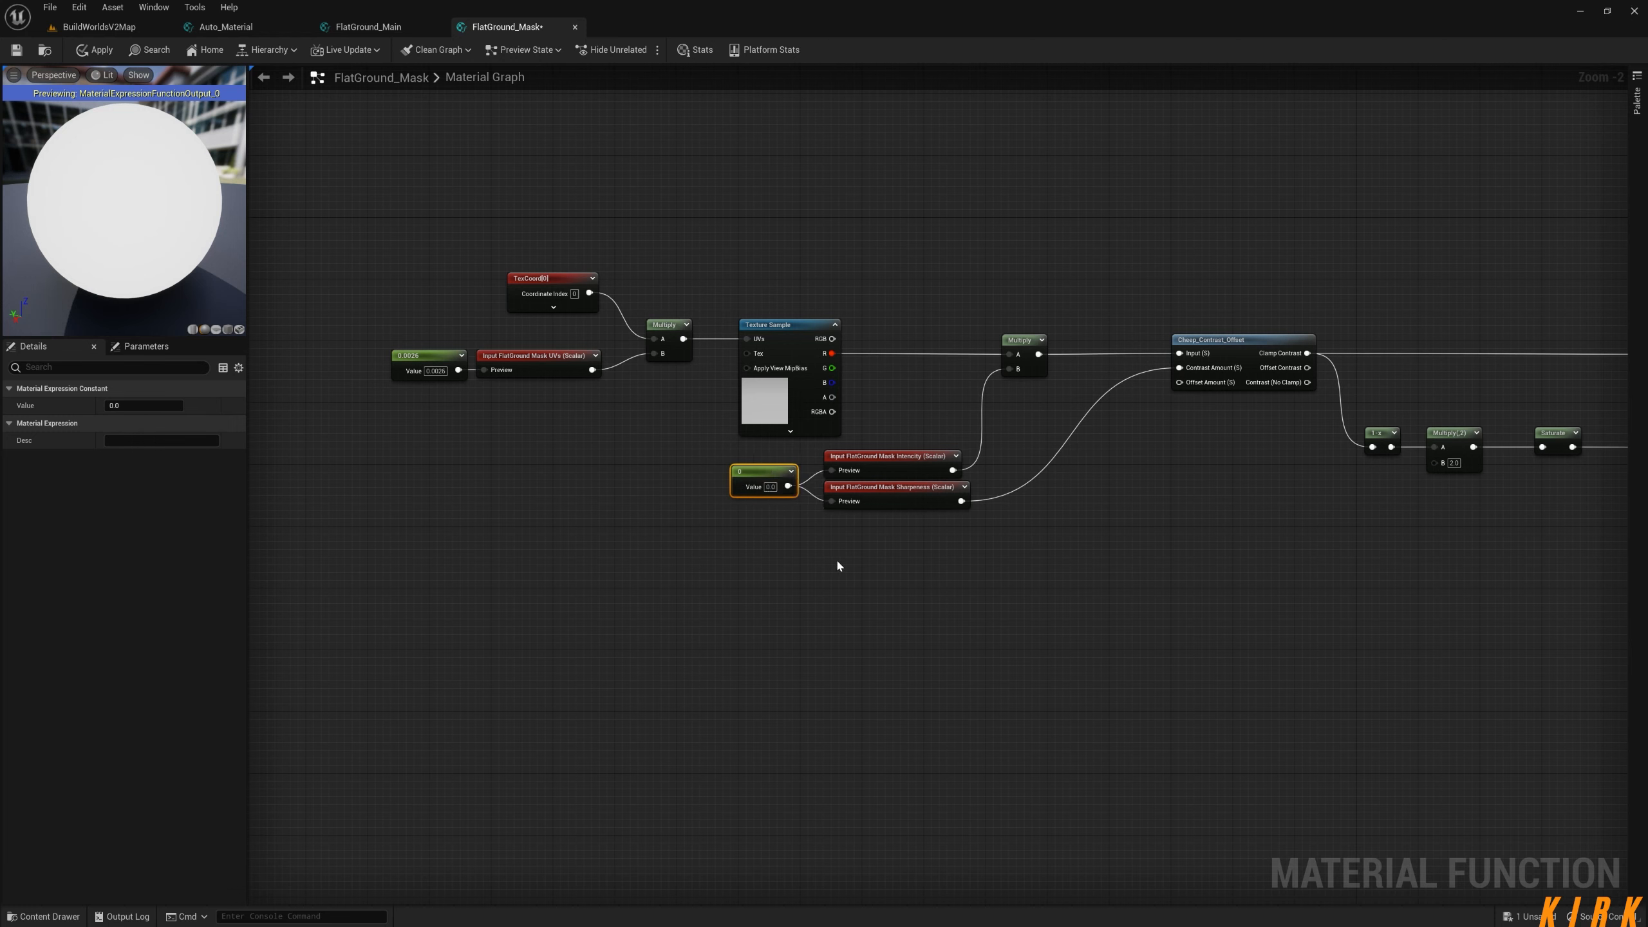
# Enable Use Preview Value as Default on the Mask Intencity and Mask Sharpness inputs together and save the function.
pyautogui.moveTo(947, 432); pyautogui.dragTo(909, 510)
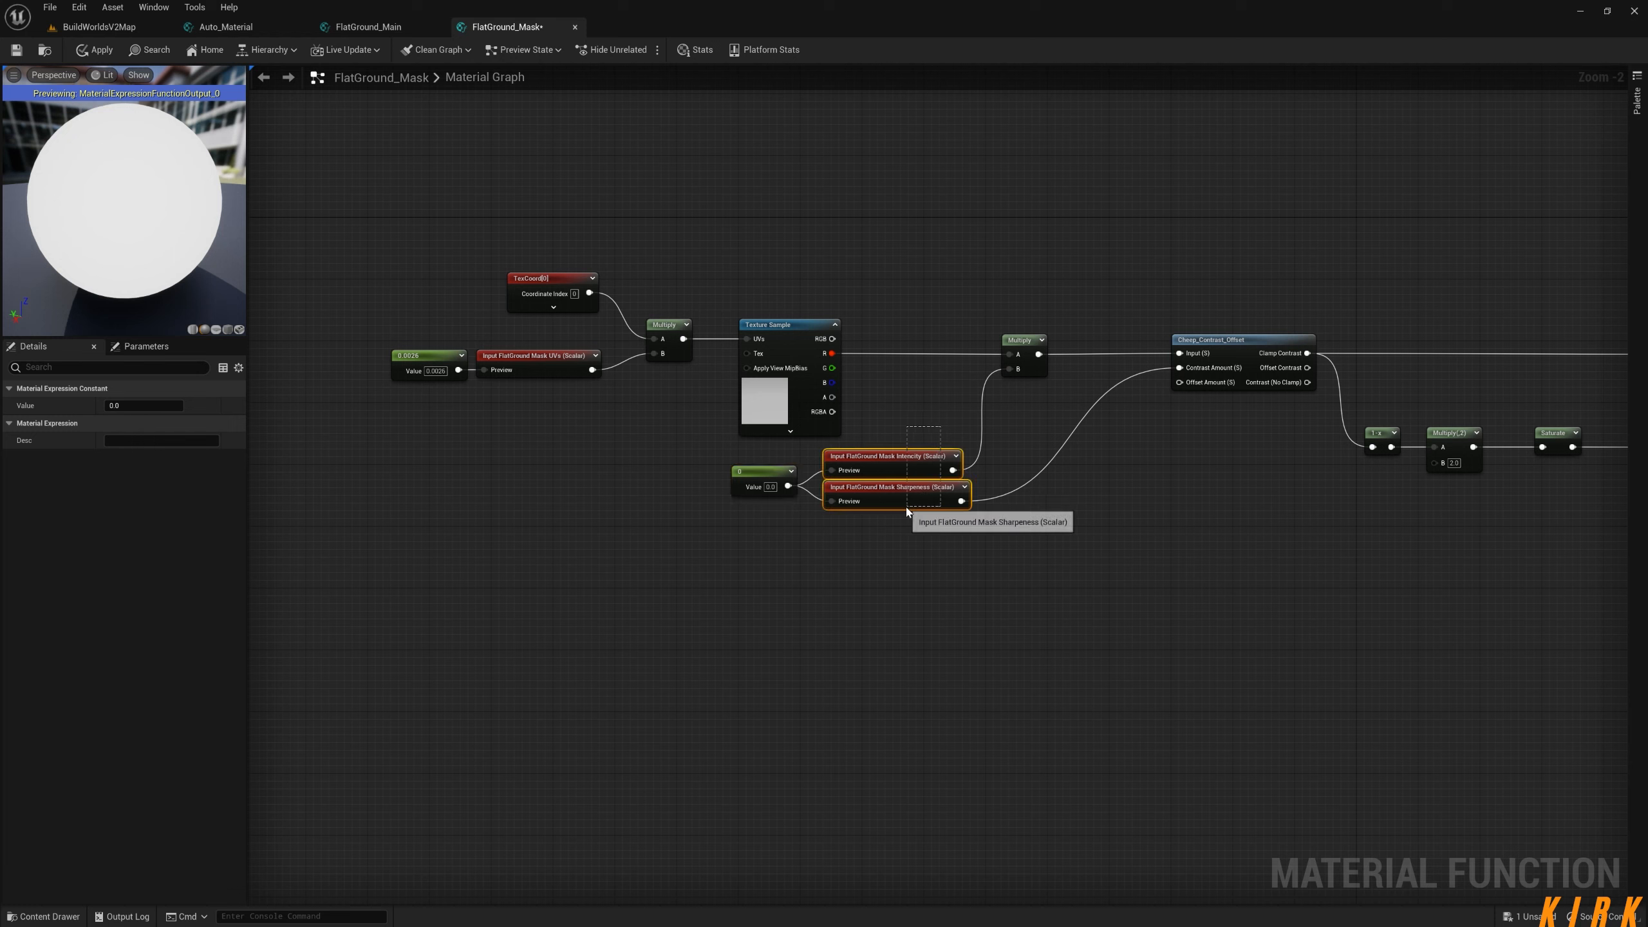
pyautogui.click(110, 475)
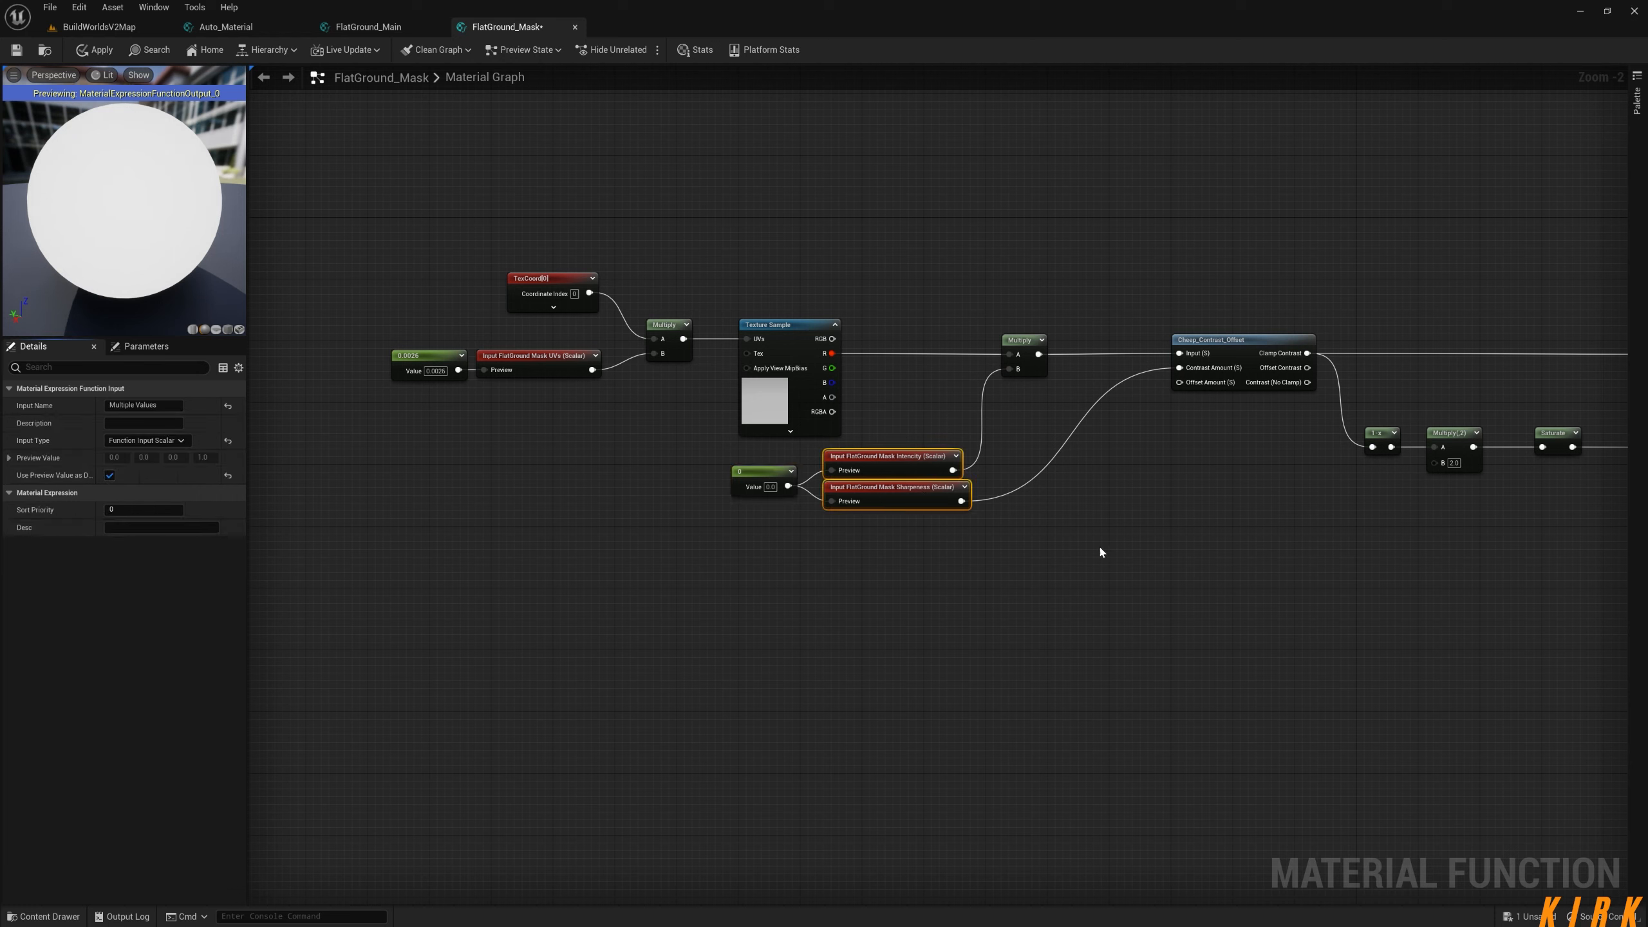
pyautogui.click(17, 59)
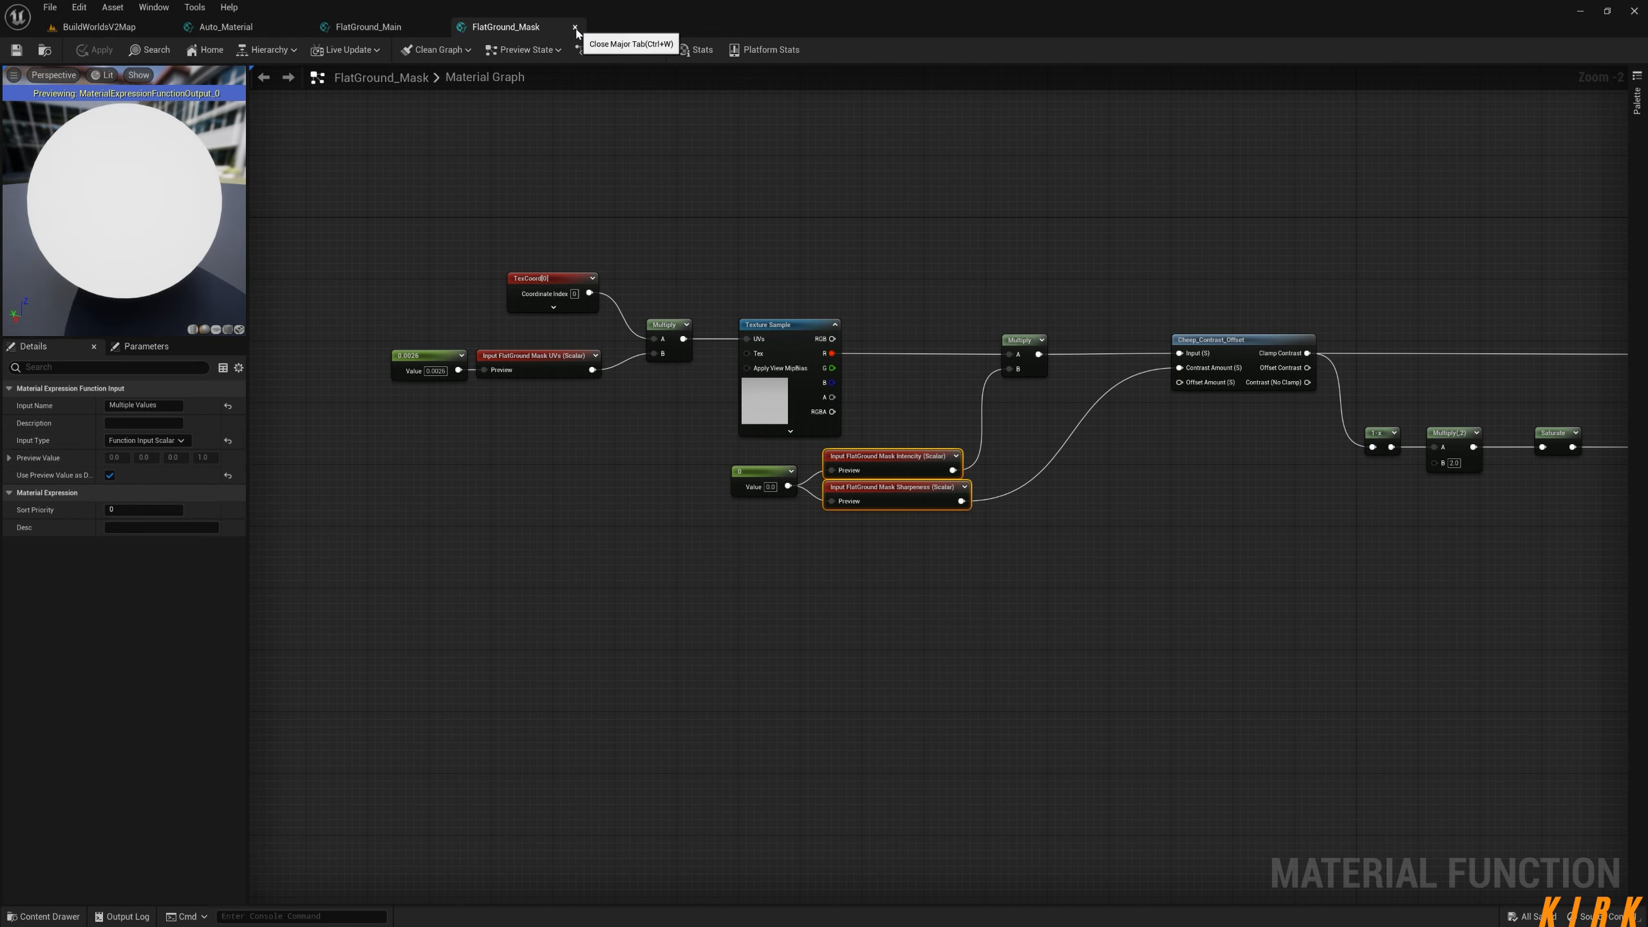
# Check the FlatGround_Mask node's inputs in FlatGround_Main against its own graph, and reposition the node just below Grass_A_Layer.
pyautogui.click(372, 27)
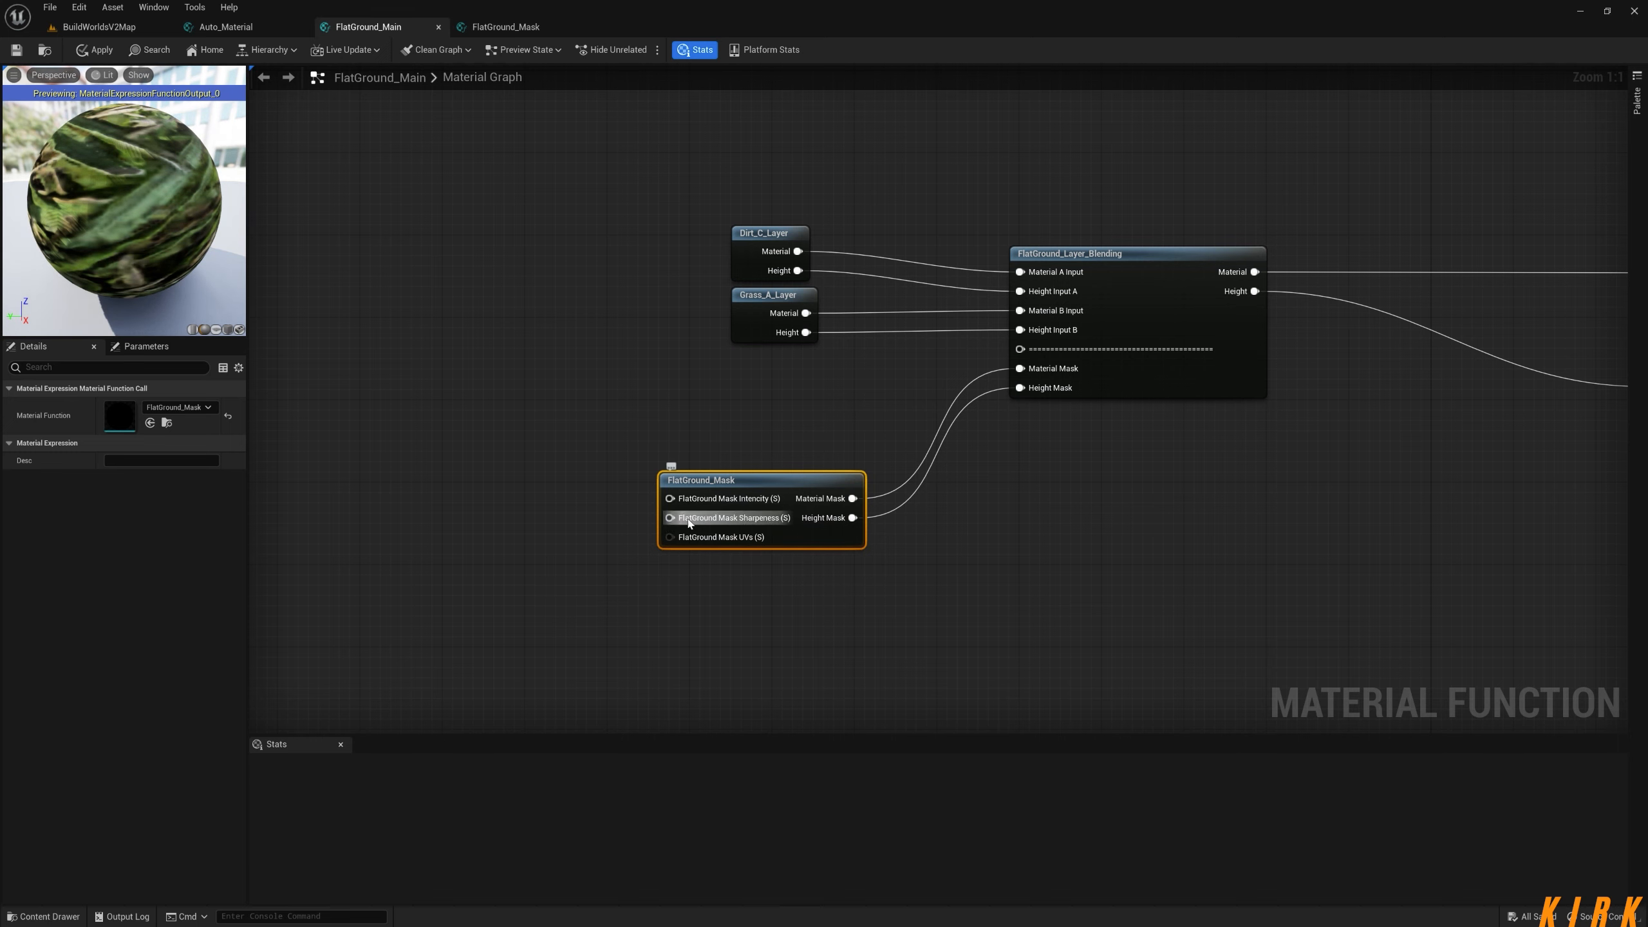
pyautogui.click(519, 26)
pyautogui.click(734, 481)
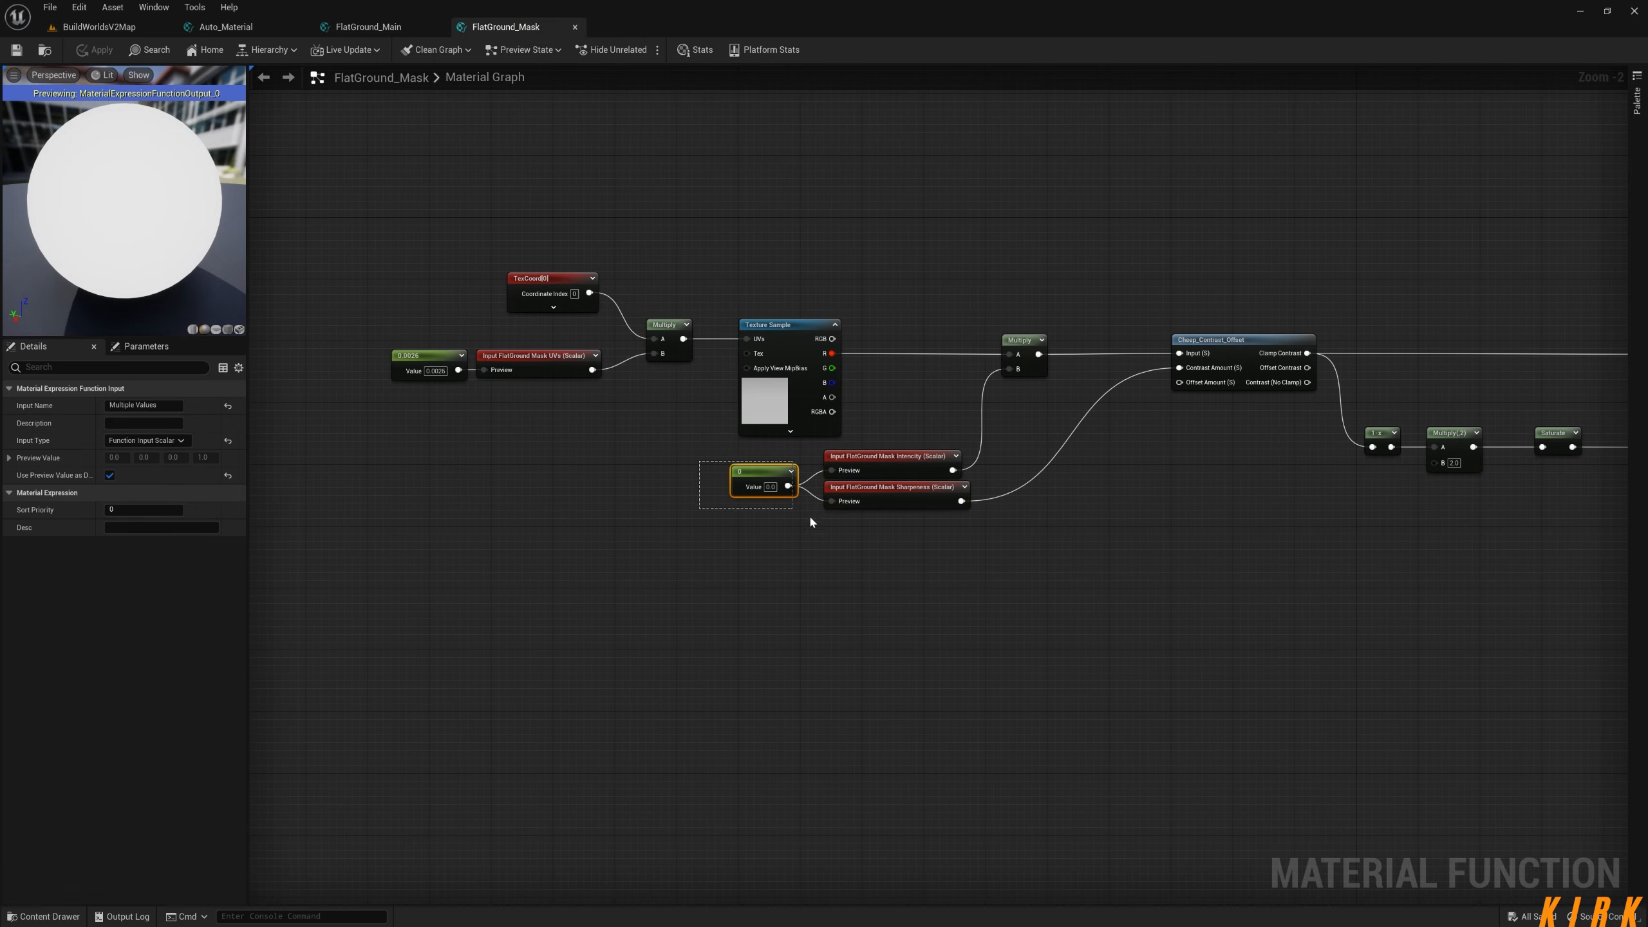
pyautogui.click(367, 27)
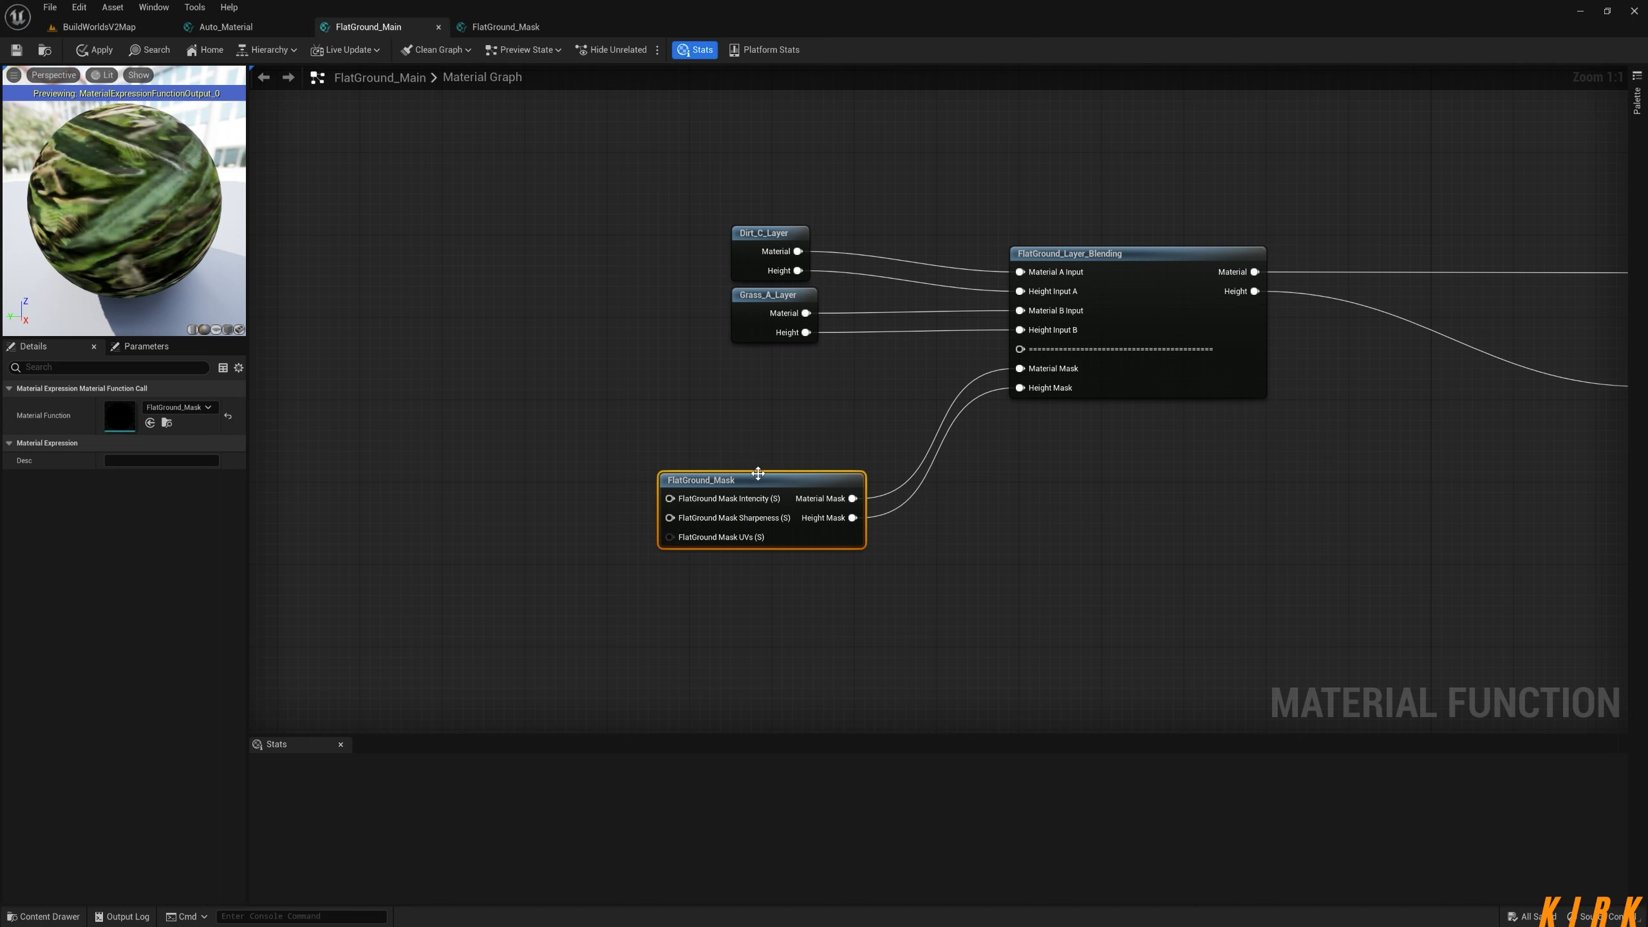
pyautogui.moveTo(721, 480); pyautogui.dragTo(589, 542)
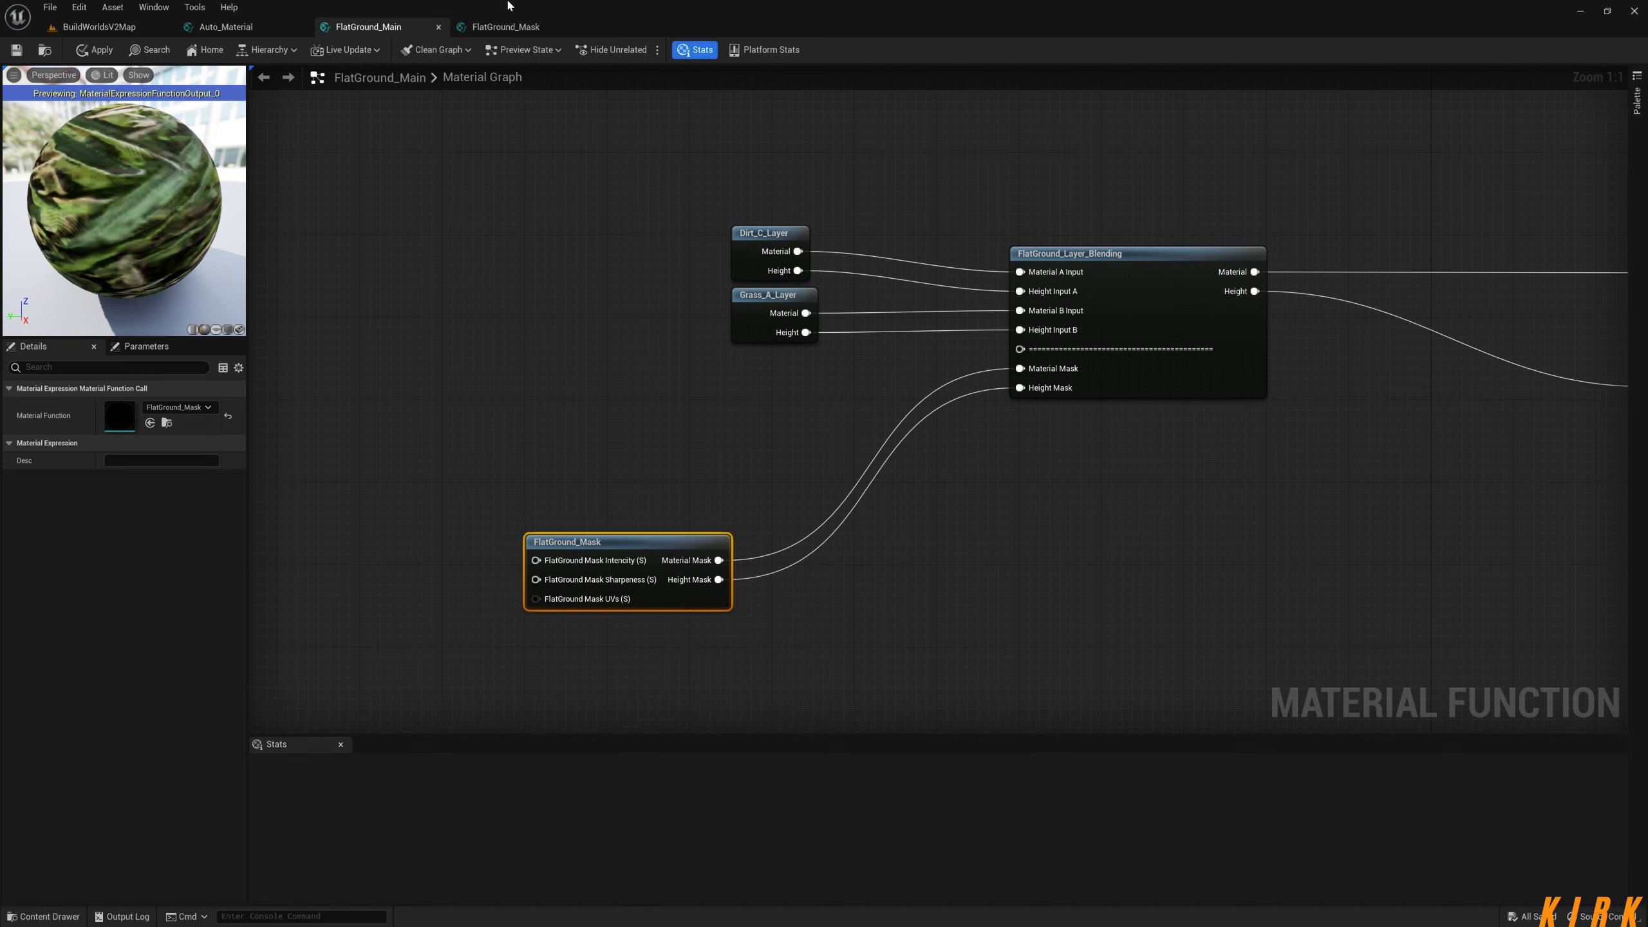
pyautogui.click(505, 26)
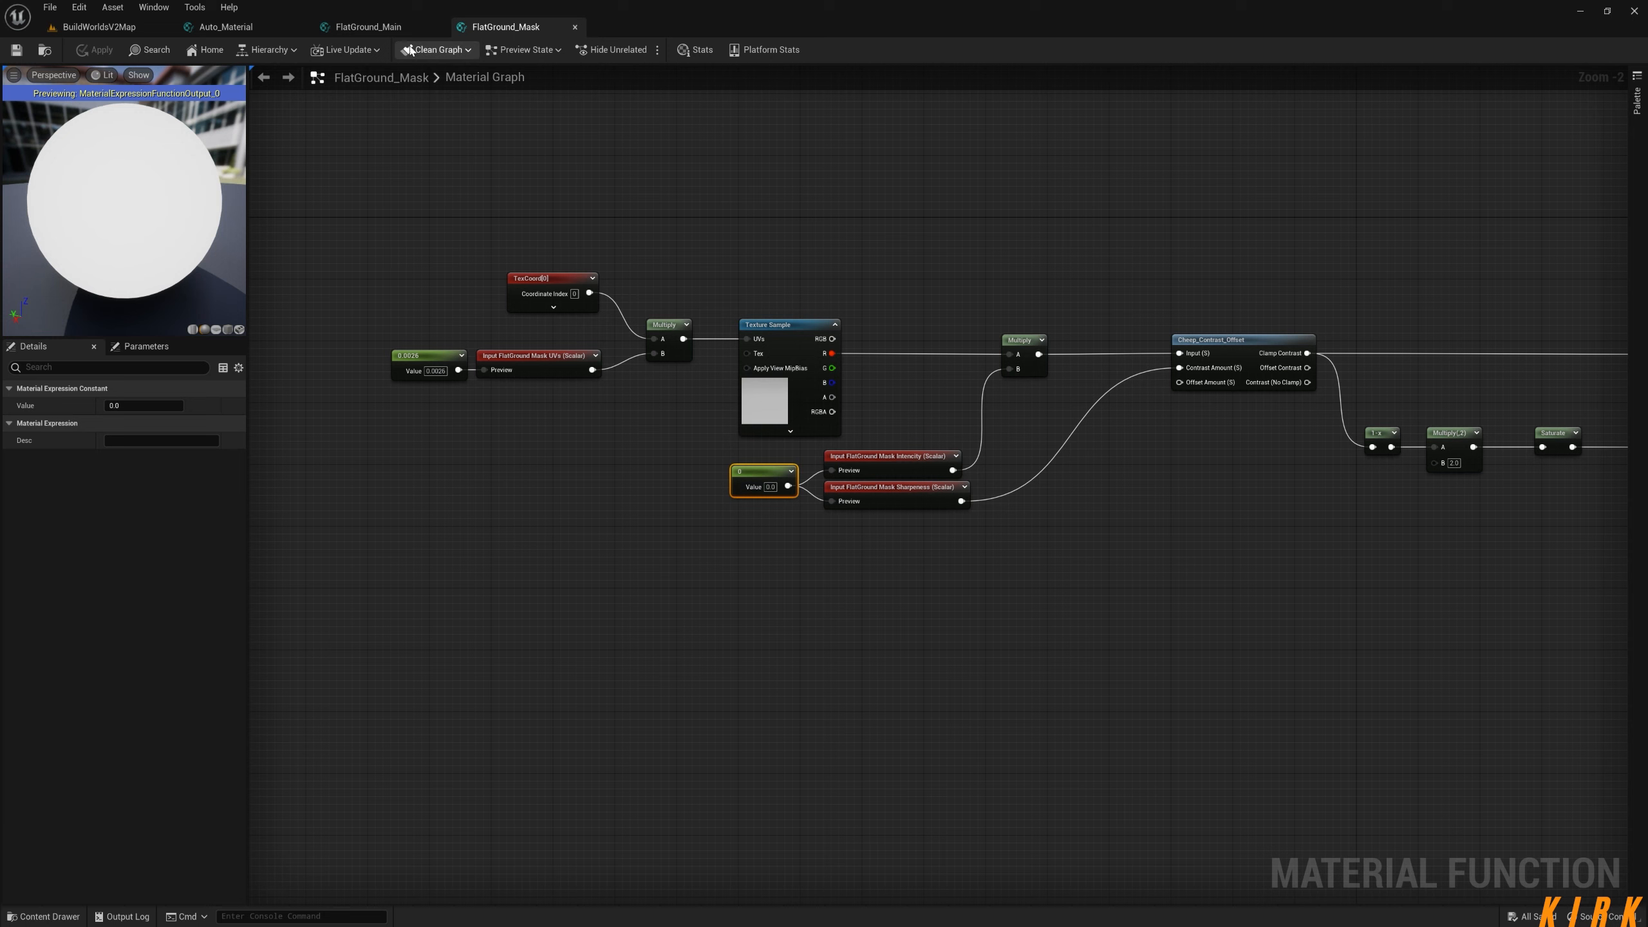
pyautogui.click(368, 26)
pyautogui.moveTo(647, 545); pyautogui.dragTo(738, 423)
pyautogui.click(847, 607)
pyautogui.moveTo(632, 575); pyautogui.dragTo(878, 606, button='right')
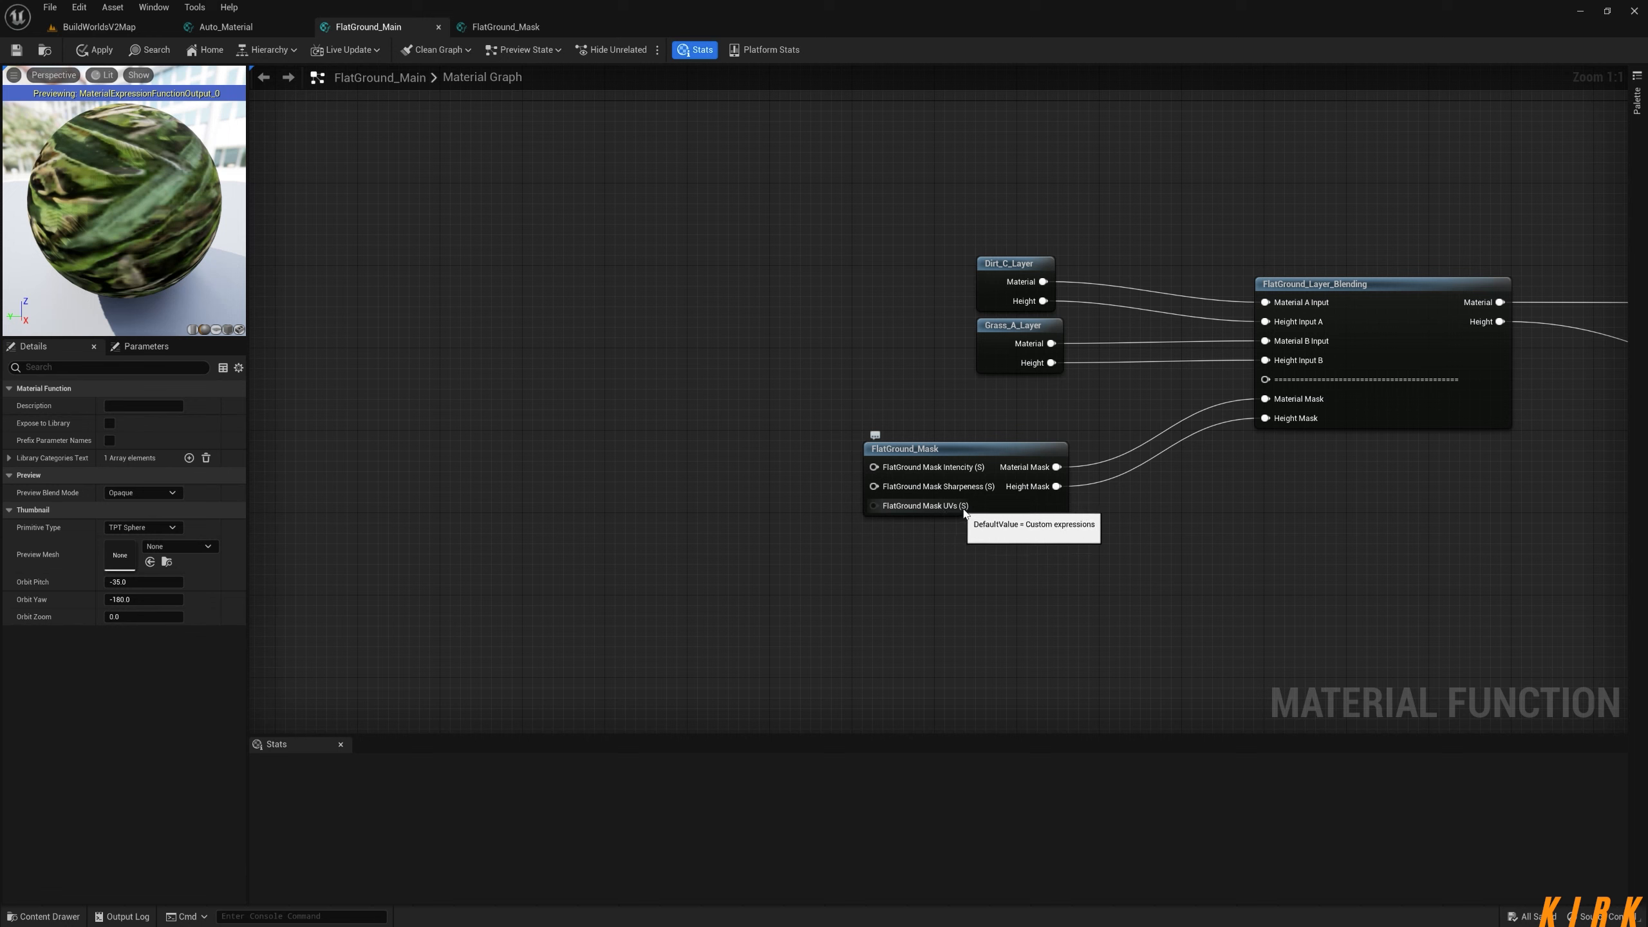
# Set the sort priorities of the FlatGround_Mask inputs to order them UVs, Intencity, Sharpness, and apply the changes.
pyautogui.click(516, 31)
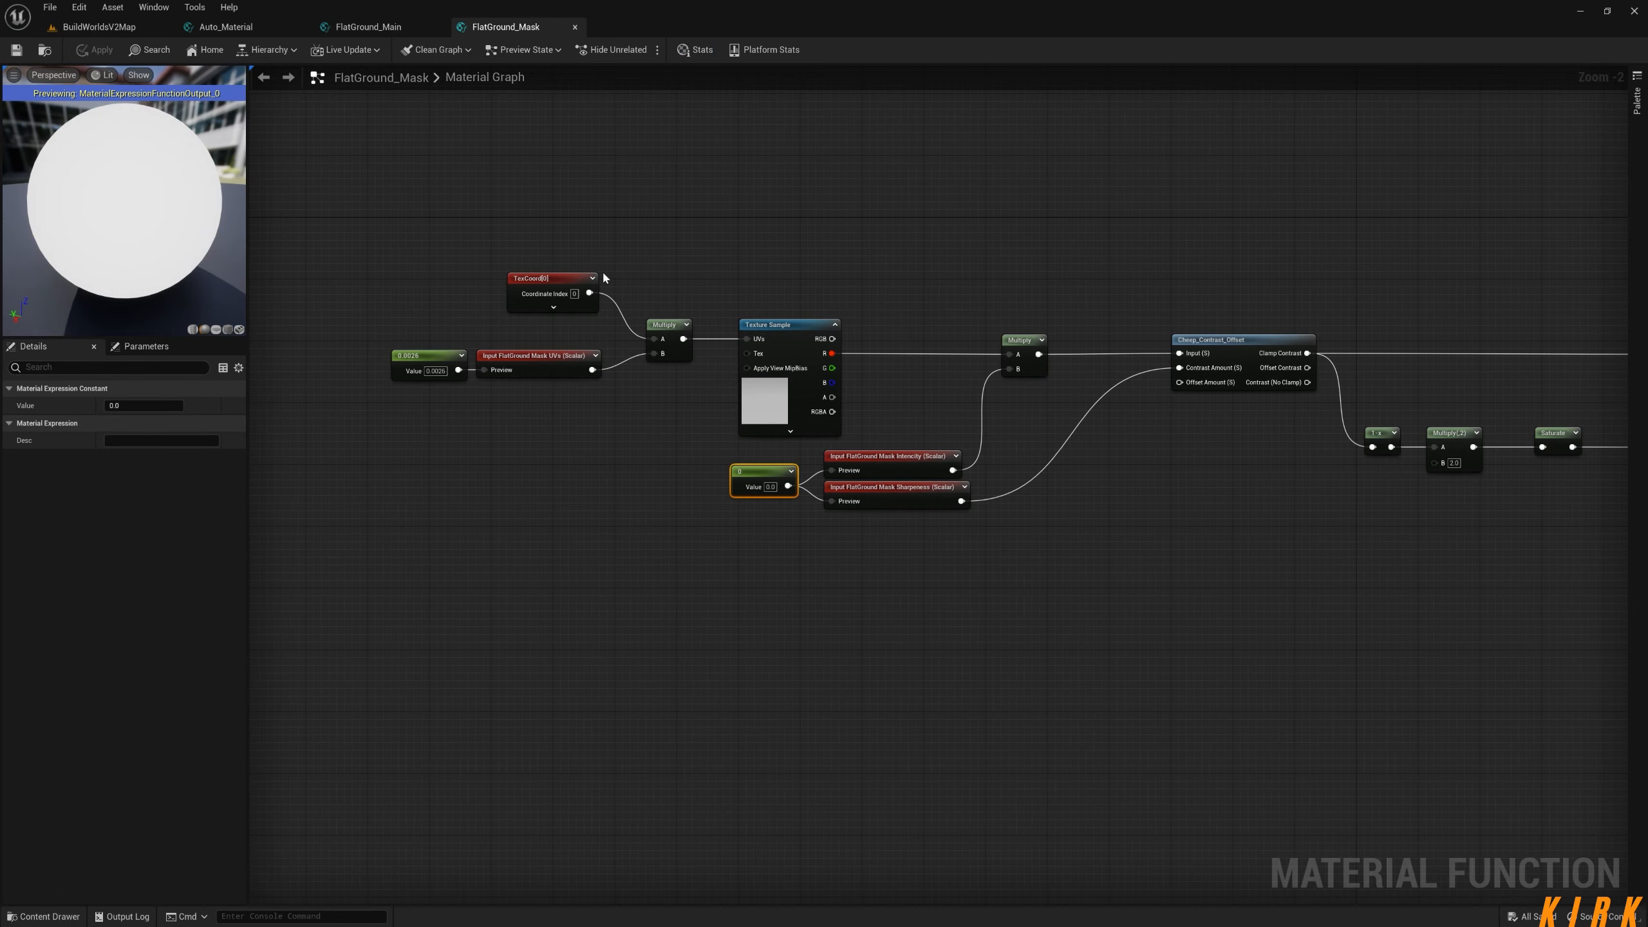
pyautogui.click(586, 363)
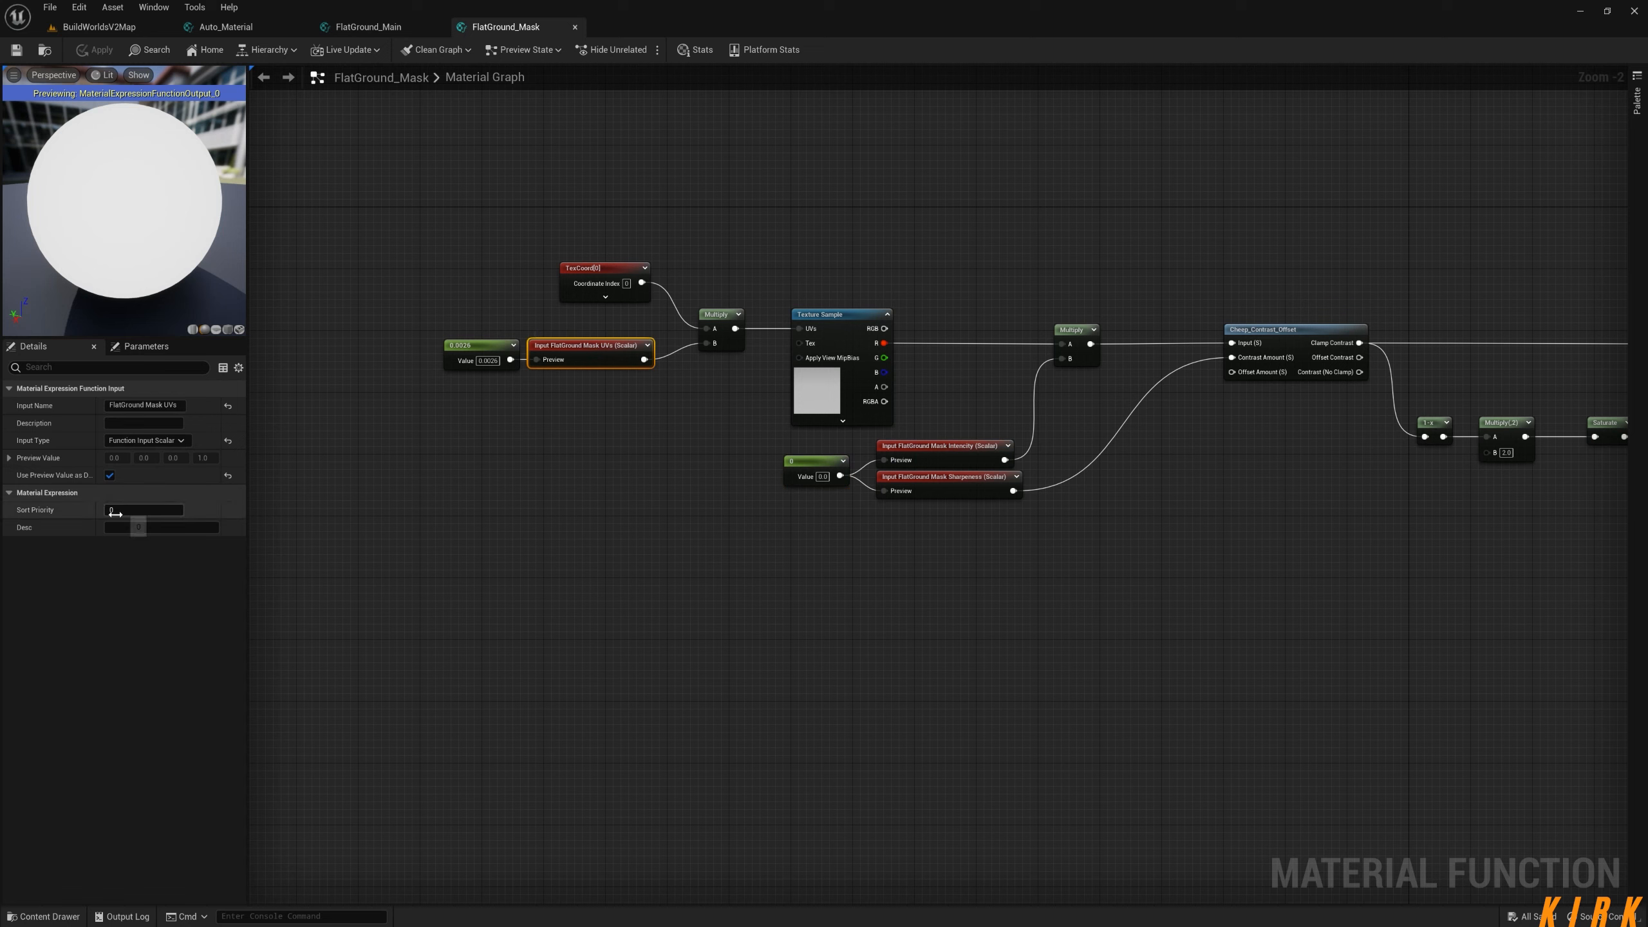
pyautogui.click(939, 451)
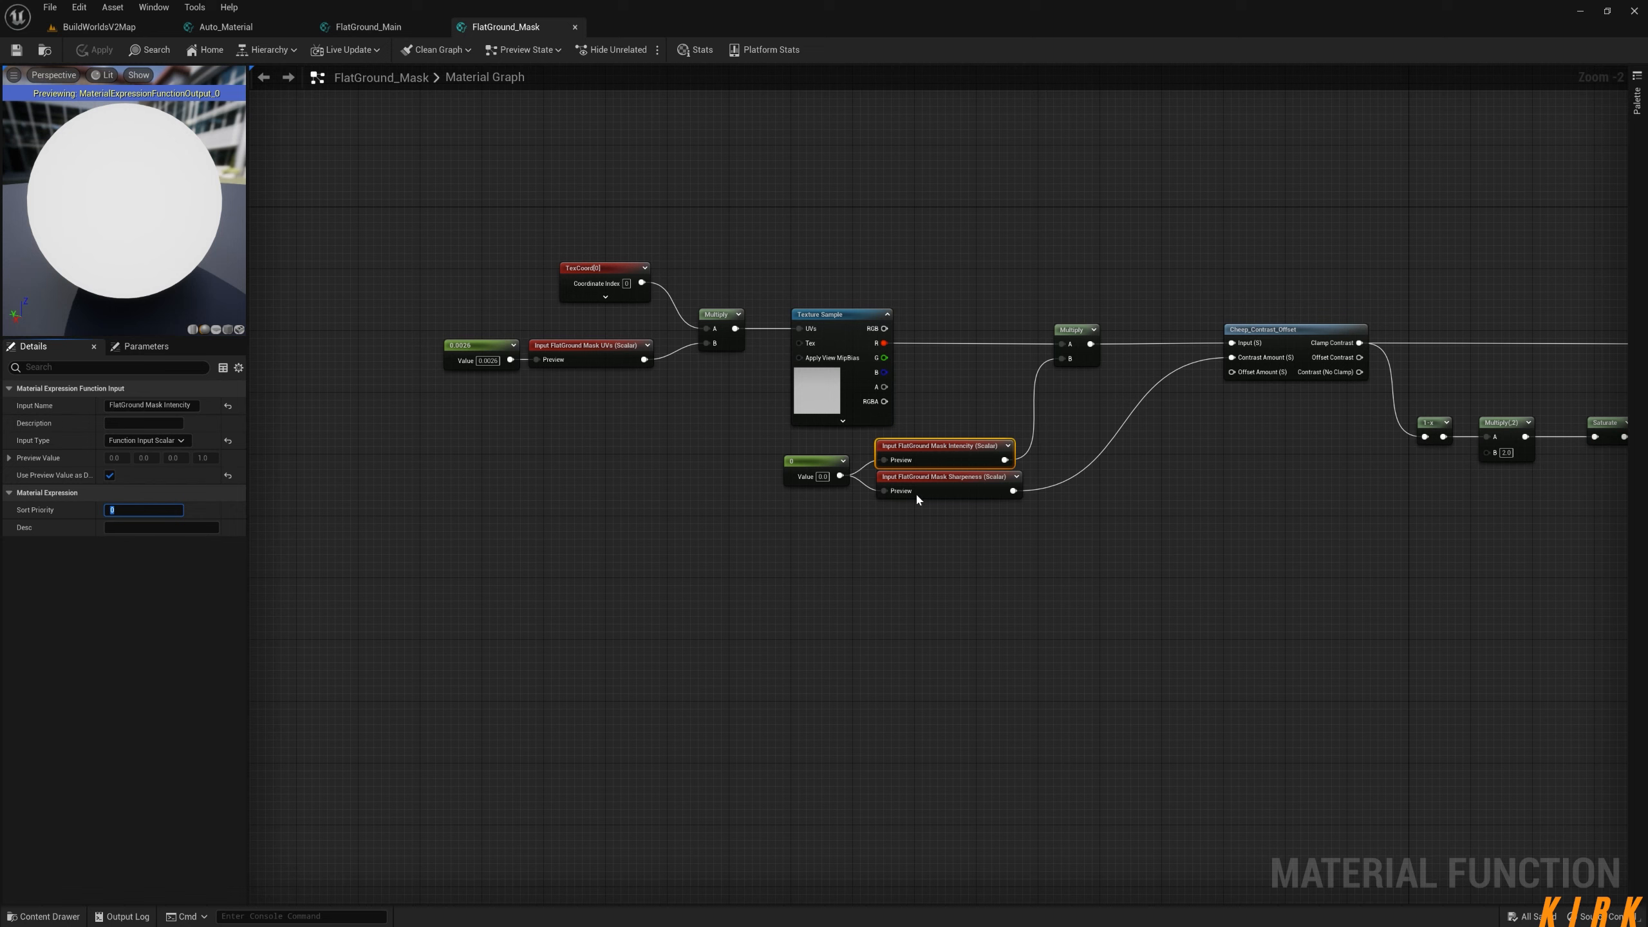
pyautogui.click(944, 483)
pyautogui.click(149, 510)
pyautogui.click(520, 423)
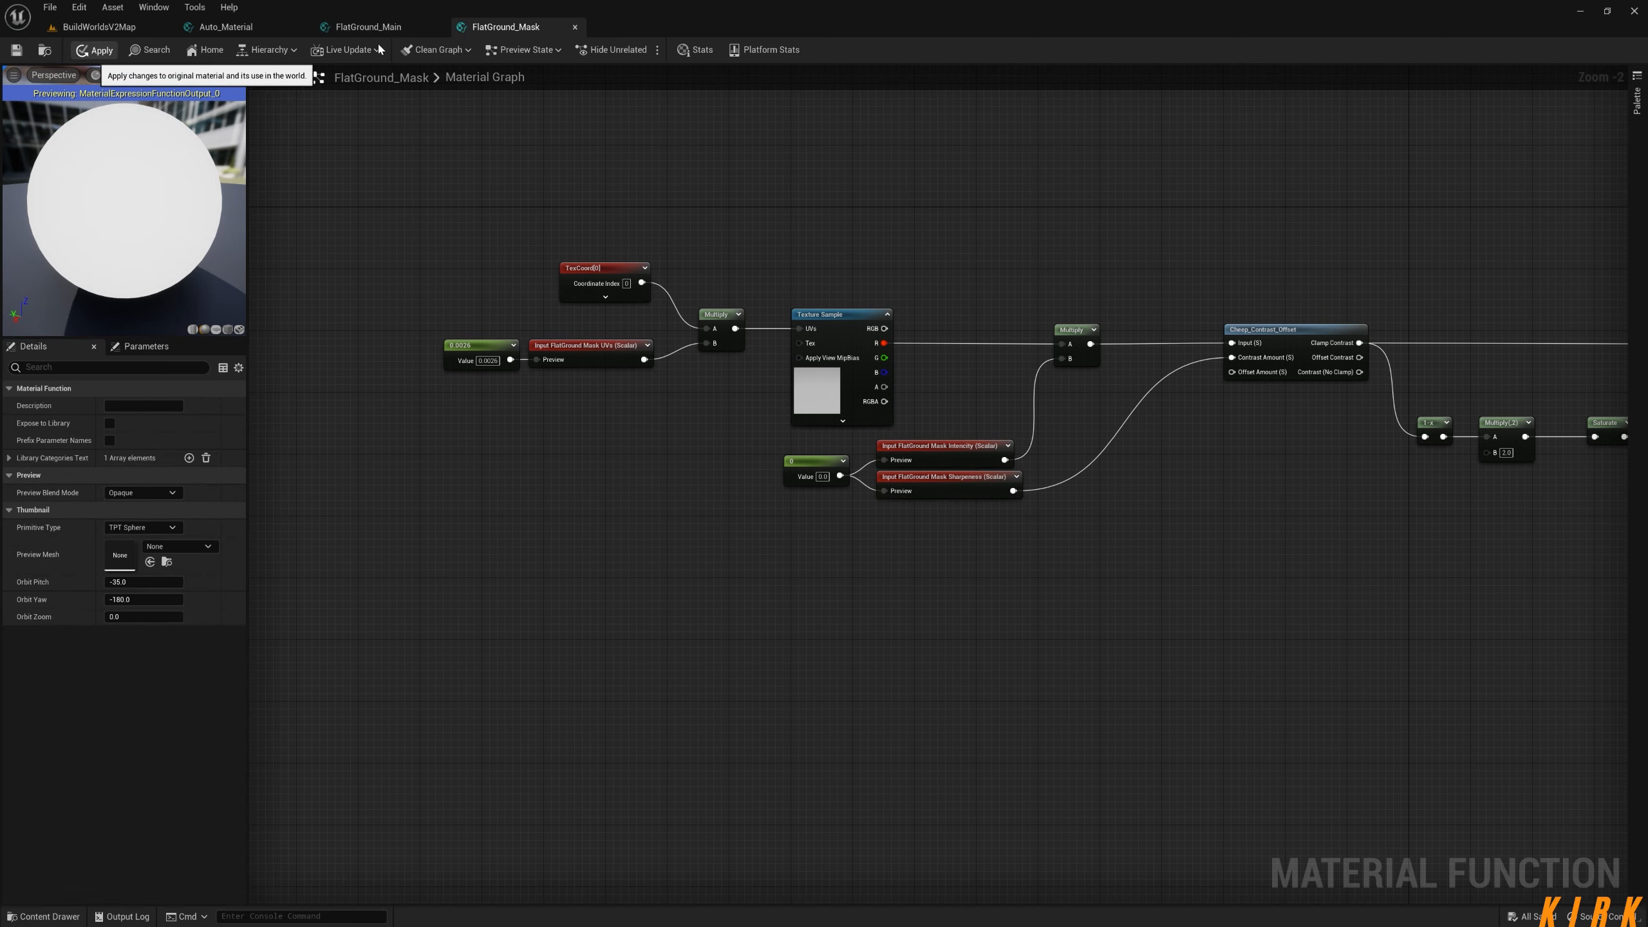
# Promote the FlatGround Mask UVs input of the FlatGround_Mask node in FlatGround_Main to a parameter.
pyautogui.click(367, 26)
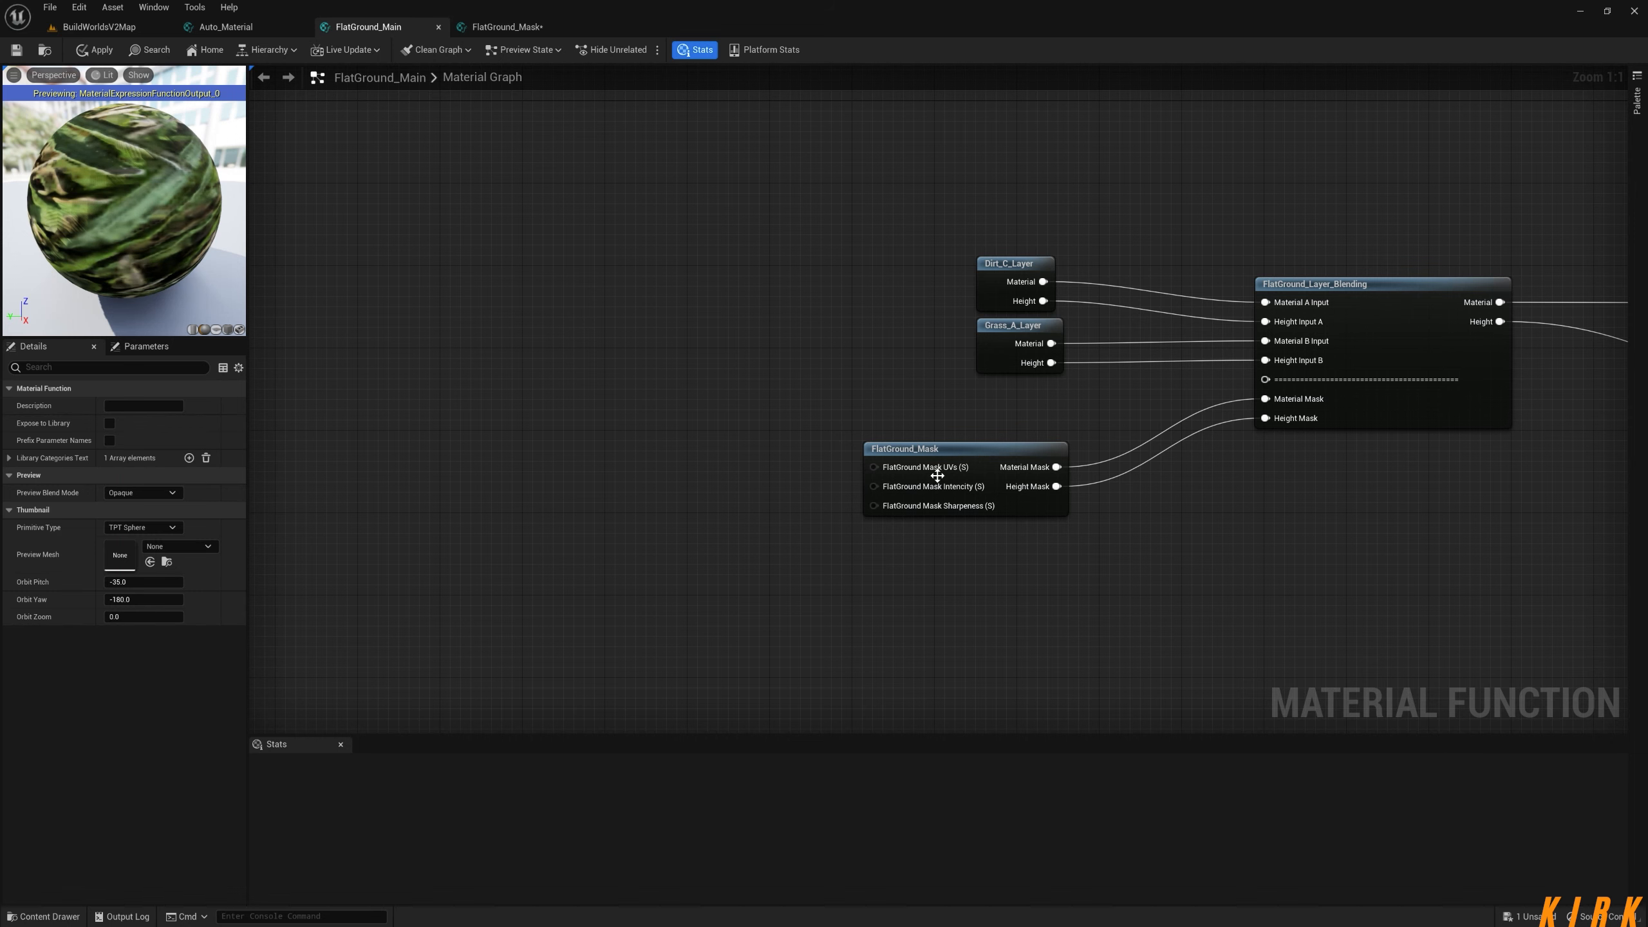
pyautogui.moveTo(673, 500)
pyautogui.mouseDown(button='right')
pyautogui.moveTo(729, 507)
pyautogui.moveTo(705, 504)
pyautogui.mouseUp(button='right')
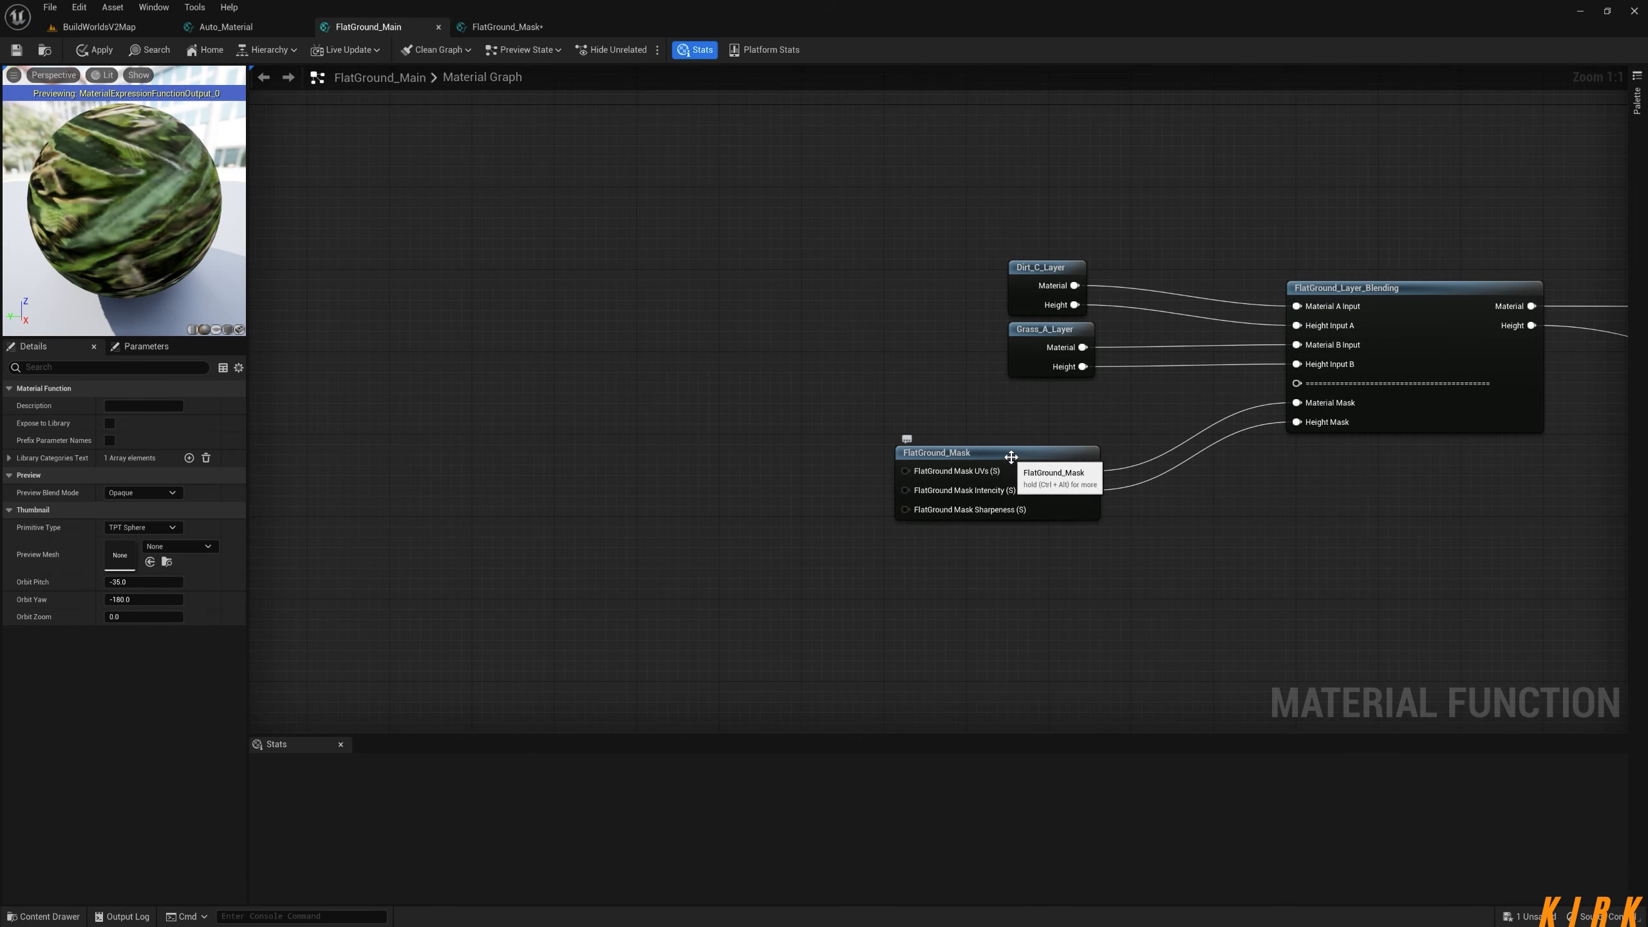
pyautogui.moveTo(919, 513); pyautogui.dragTo(909, 512)
pyautogui.rightClick(935, 469)
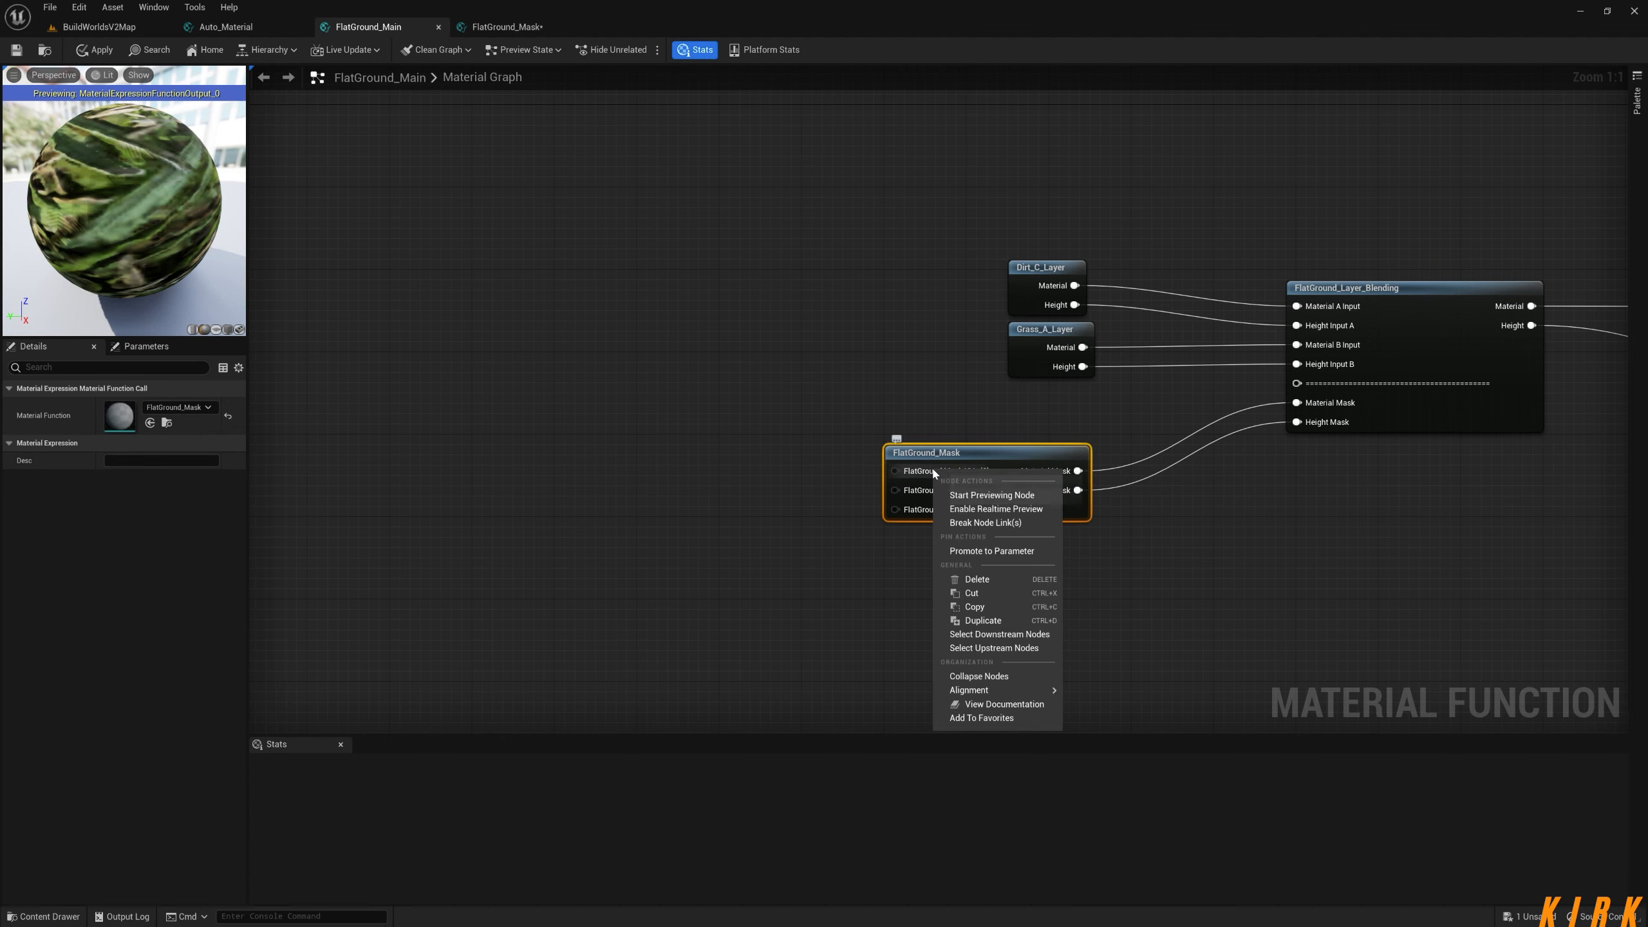
pyautogui.click(987, 552)
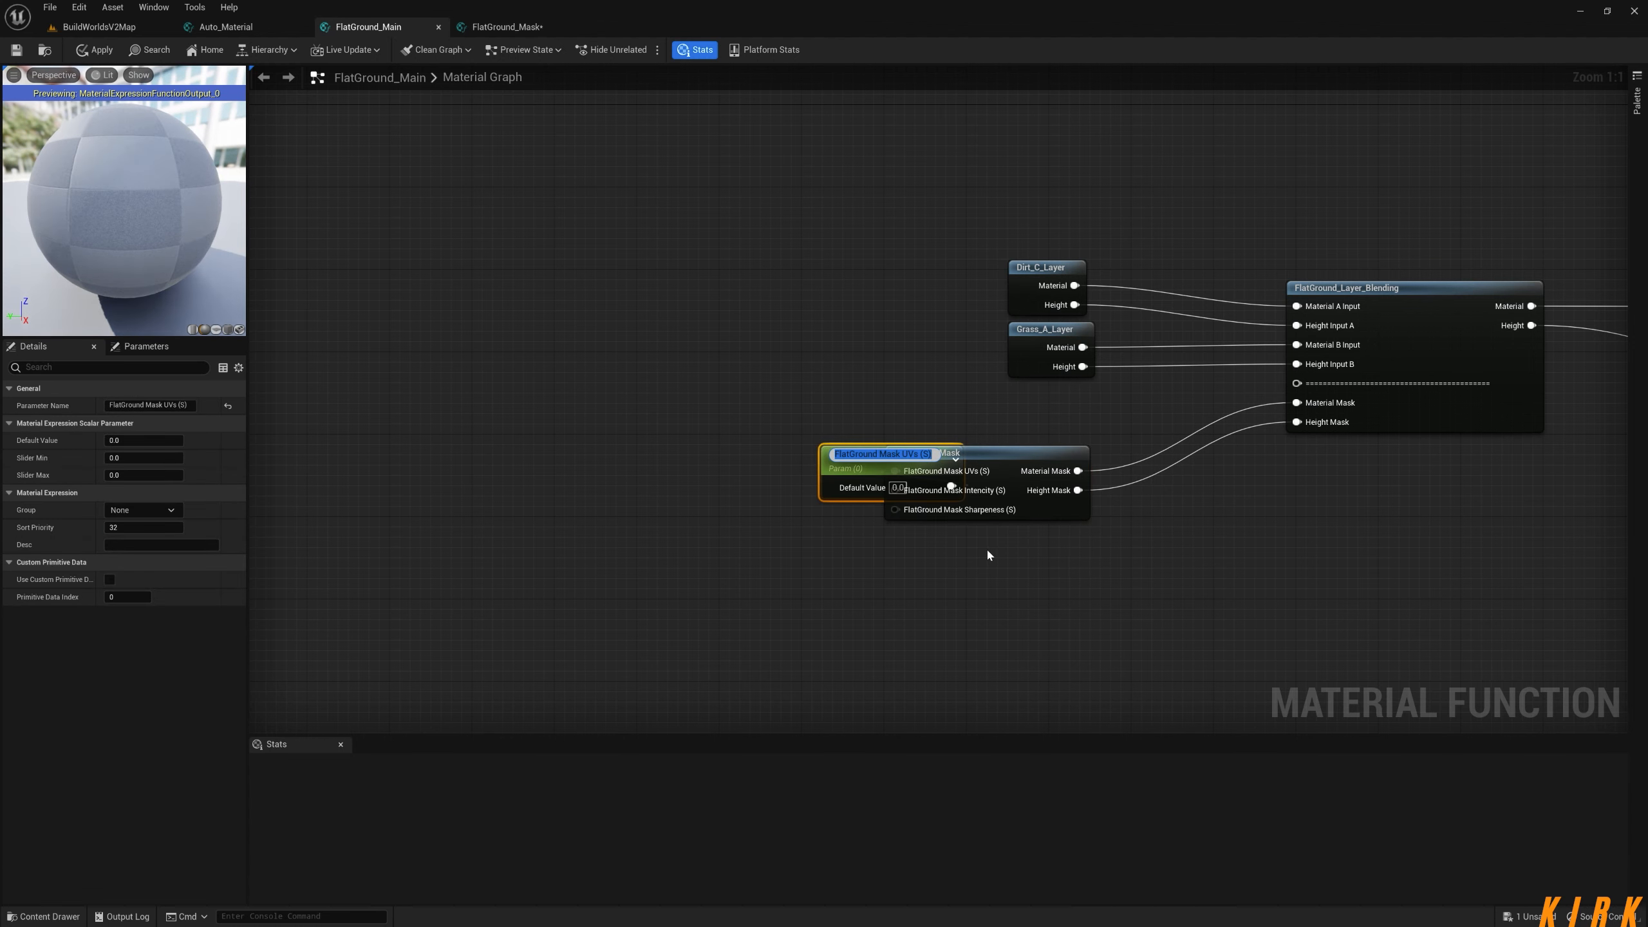
# Name the new parameter FlatGround Mask UVs, without the (S) suffix, and place it to the upper left of the FlatGround_Mask node.
pyautogui.press('BackSpace')
pyautogui.press('BackSpace')
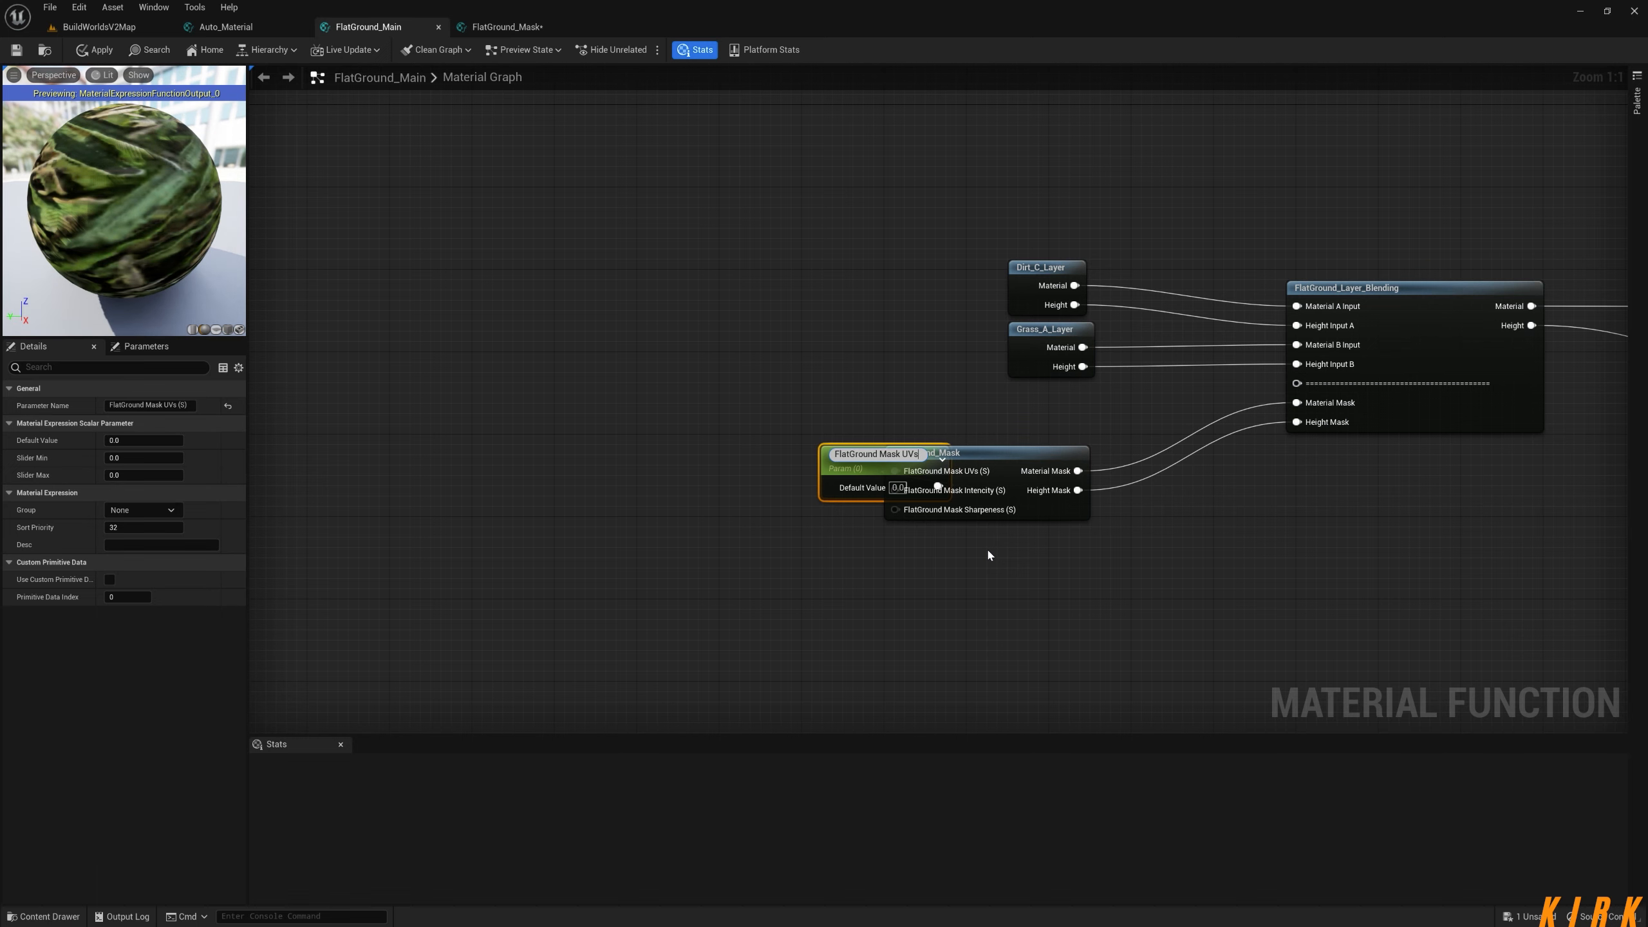
pyautogui.press('Return')
pyautogui.moveTo(856, 458); pyautogui.dragTo(720, 386)
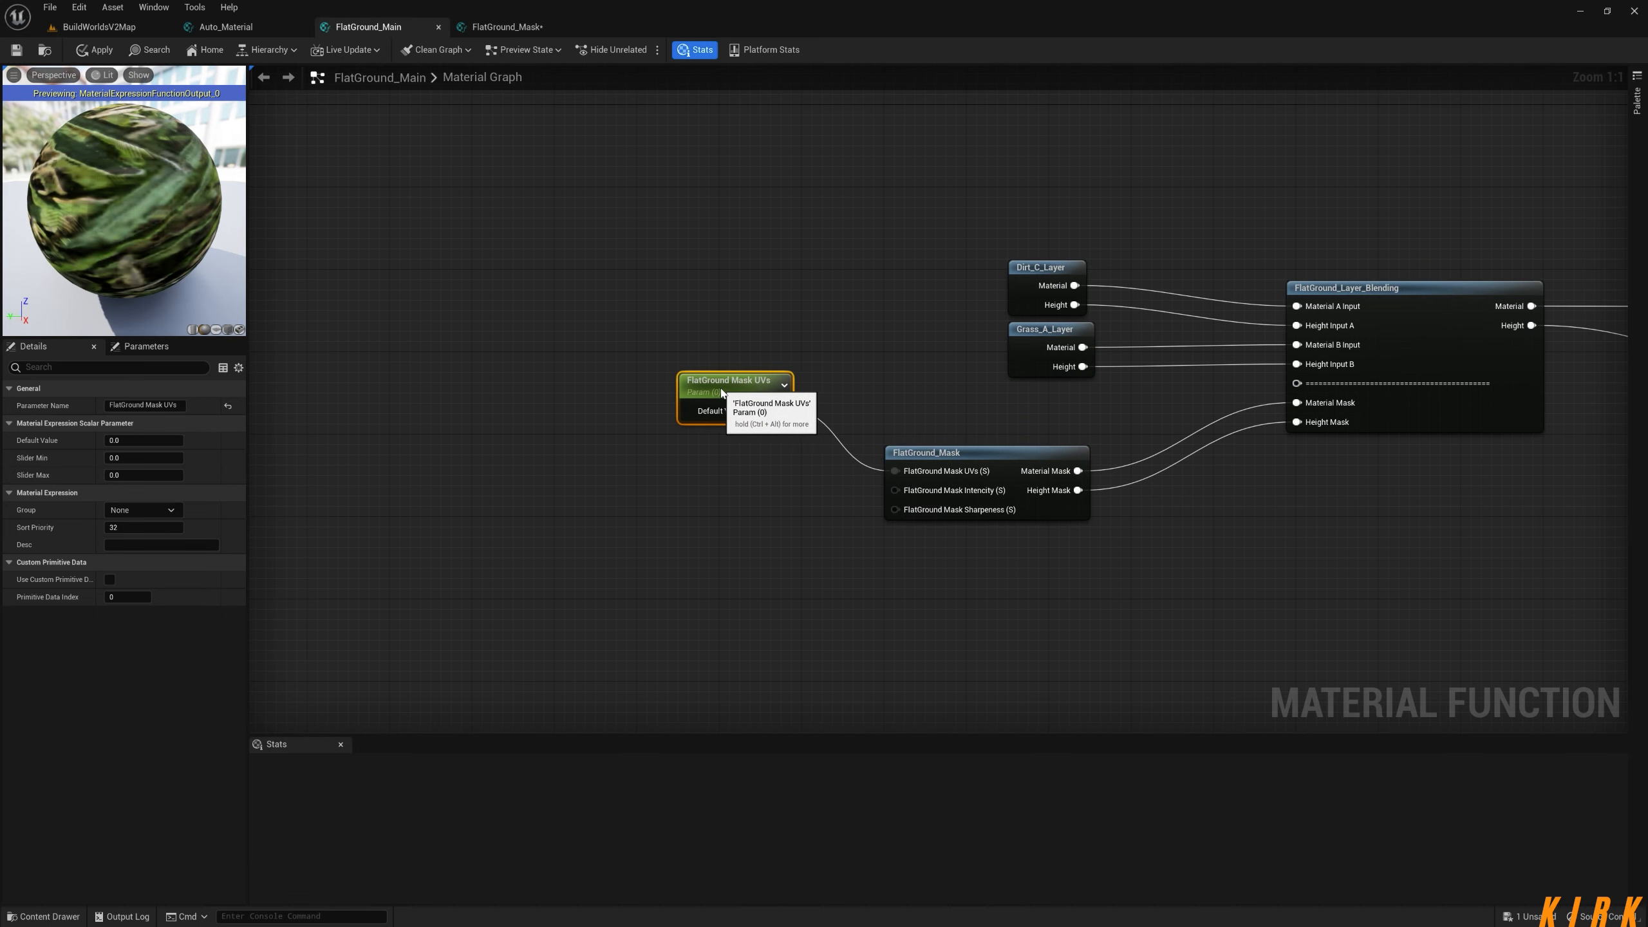
# Promote the FlatGround Mask Intencity input to a parameter named FlatGround Mask Intencity and place it below the UVs parameter.
pyautogui.rightClick(929, 497)
pyautogui.click(991, 572)
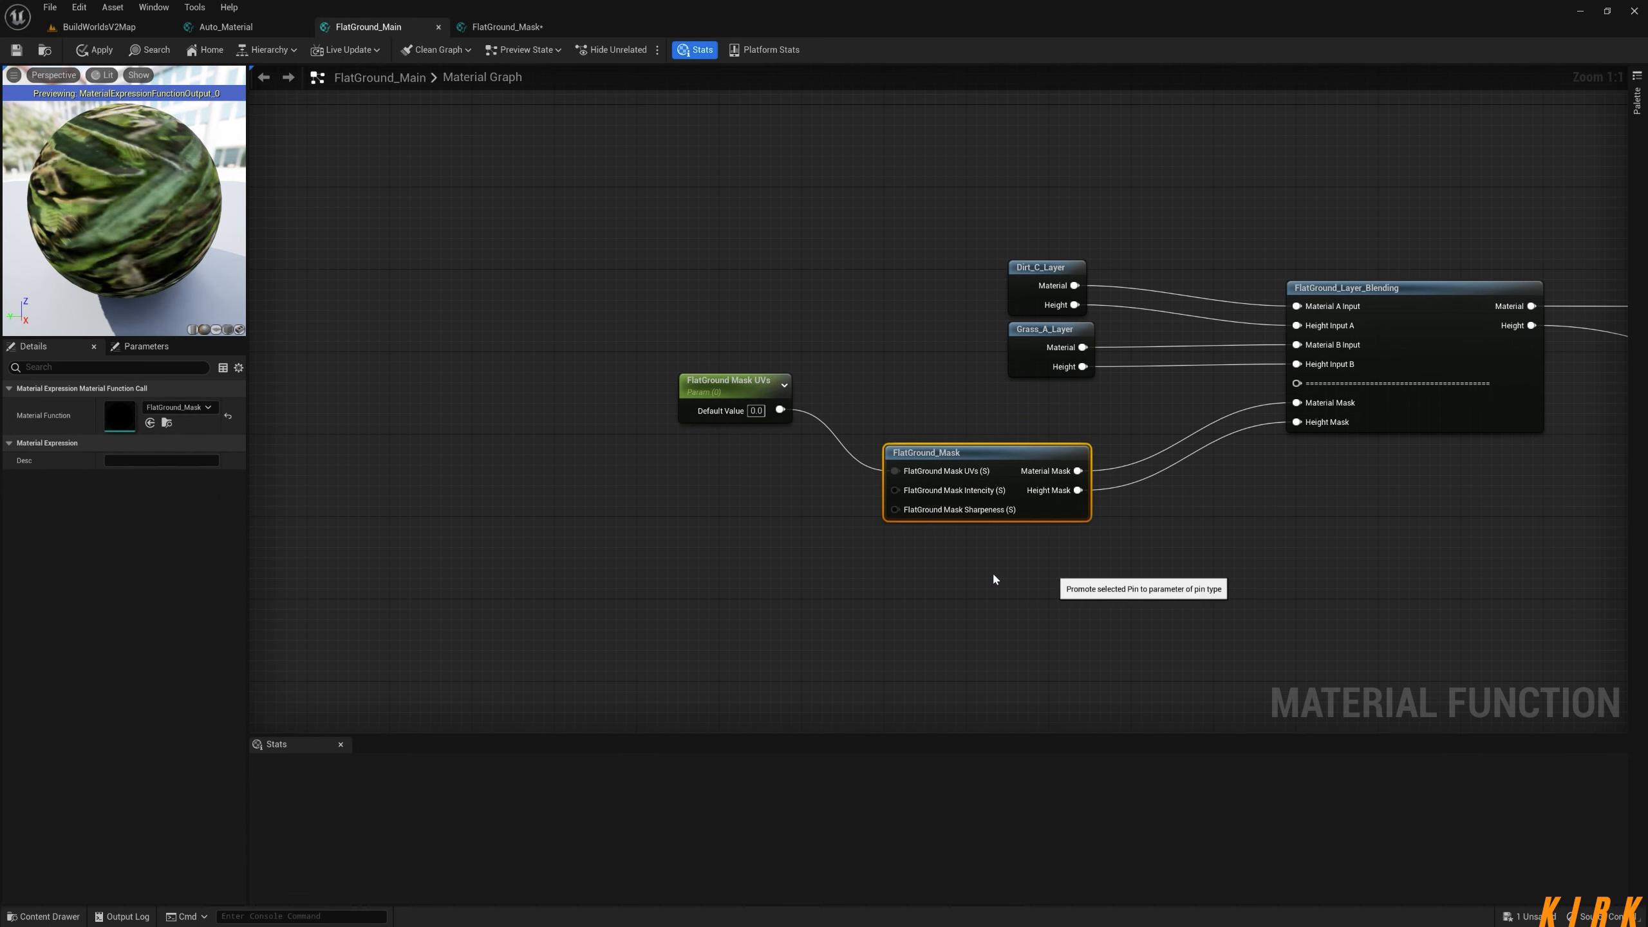
pyautogui.press('BackSpace')
pyautogui.press('BackSpace')
pyautogui.press('BackSpace')
pyautogui.press('BackSpace')
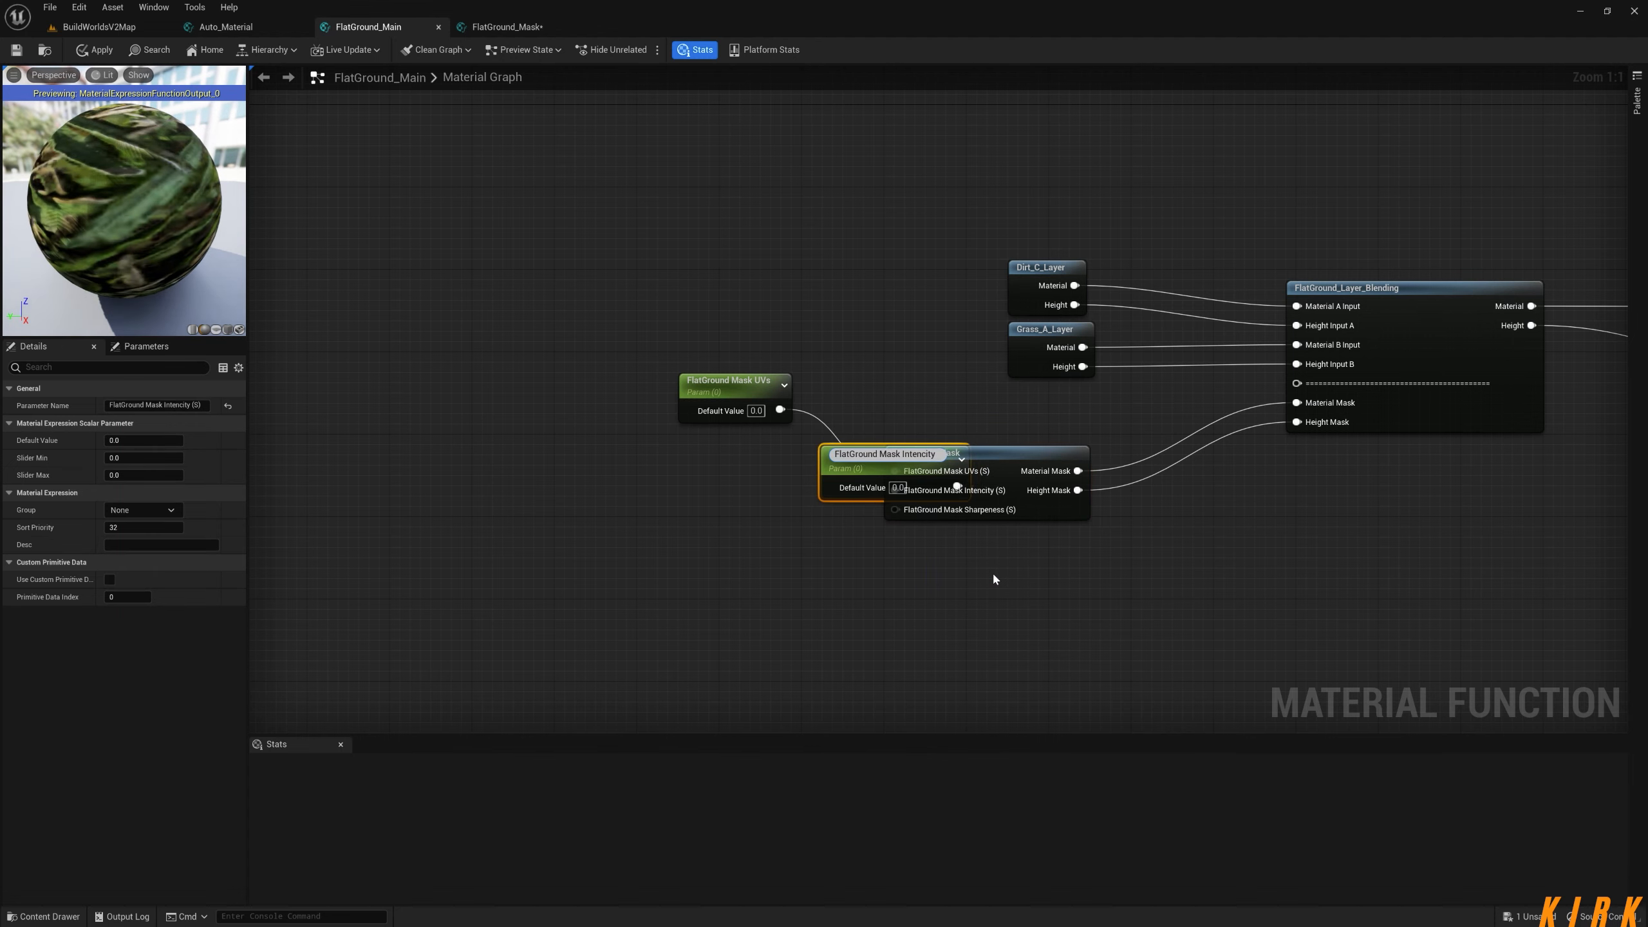
pyautogui.press('Return')
pyautogui.moveTo(868, 456); pyautogui.dragTo(705, 444)
# Promote the FlatGround Mask Sharpeness input to a parameter named FlatGround Mask Sharpeness and place it below the Intencity parameter.
pyautogui.rightClick(941, 513)
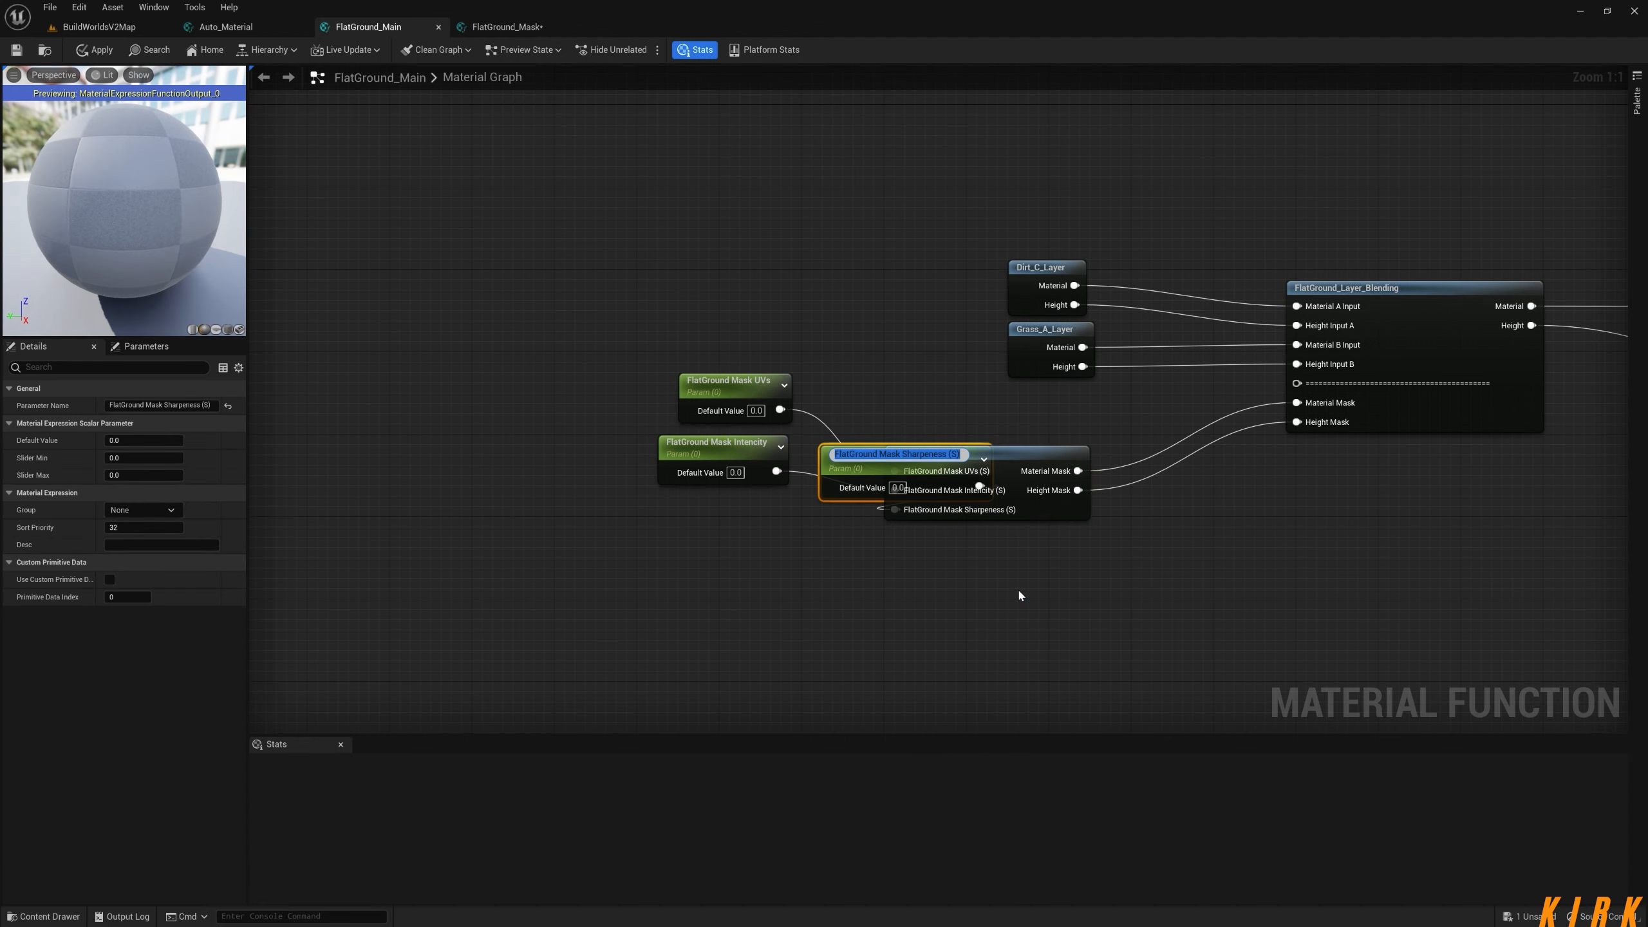
pyautogui.press('End')
pyautogui.press('BackSpace')
pyautogui.press('BackSpace')
pyautogui.press('BackSpace')
pyautogui.press('BackSpace')
pyautogui.press('Return')
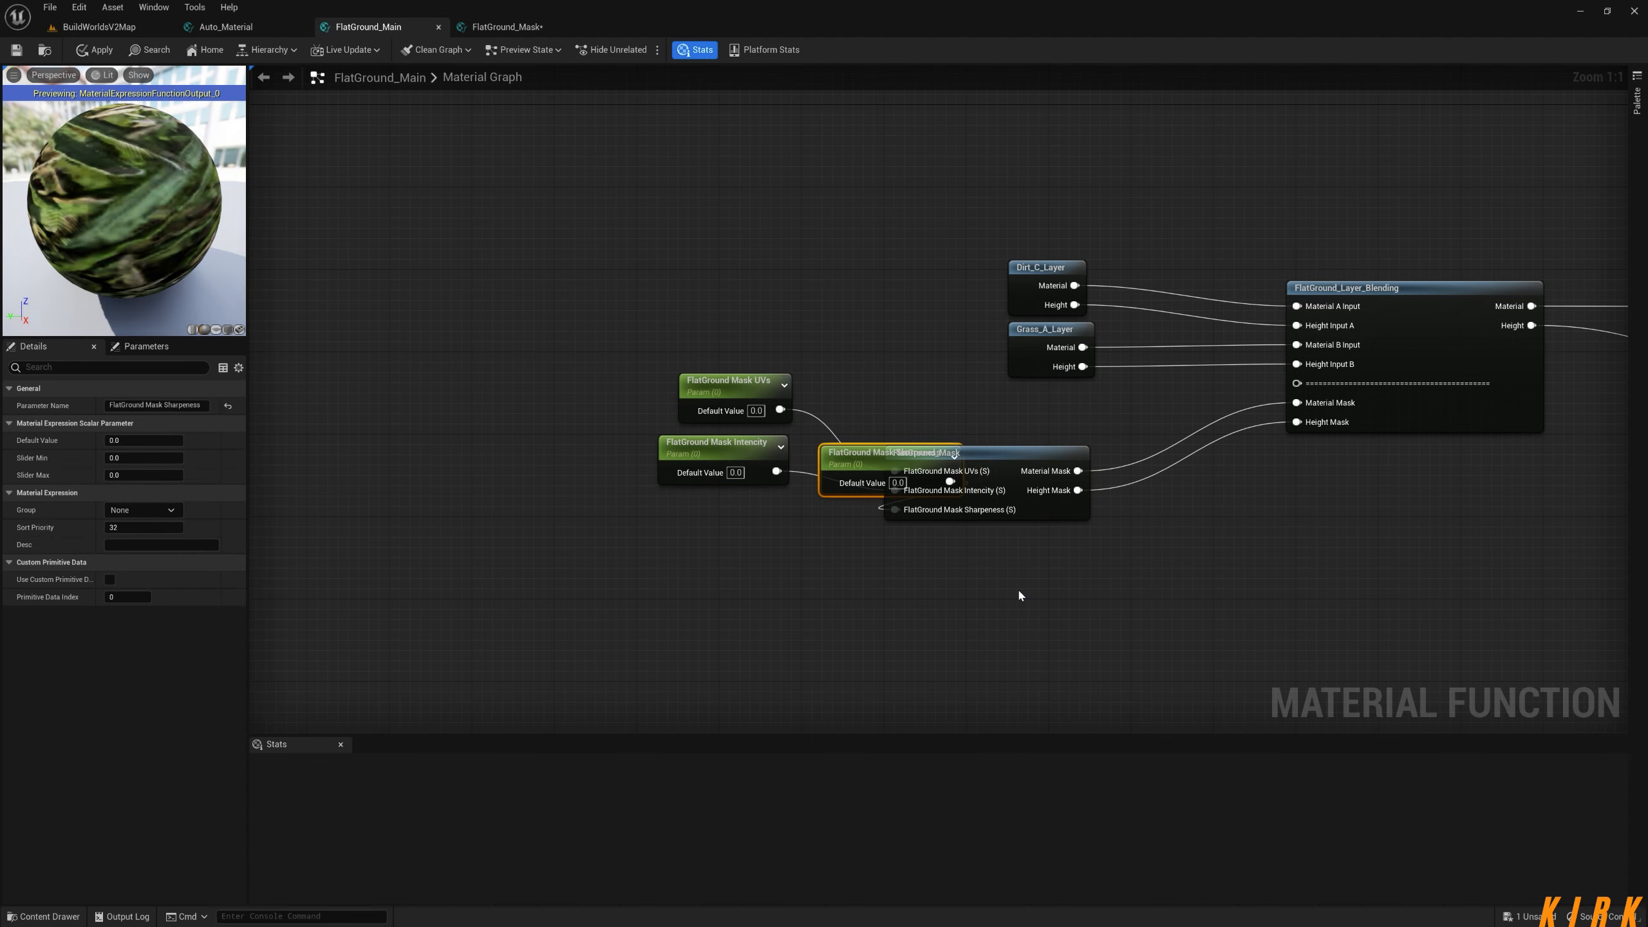
pyautogui.moveTo(844, 469); pyautogui.dragTo(673, 519)
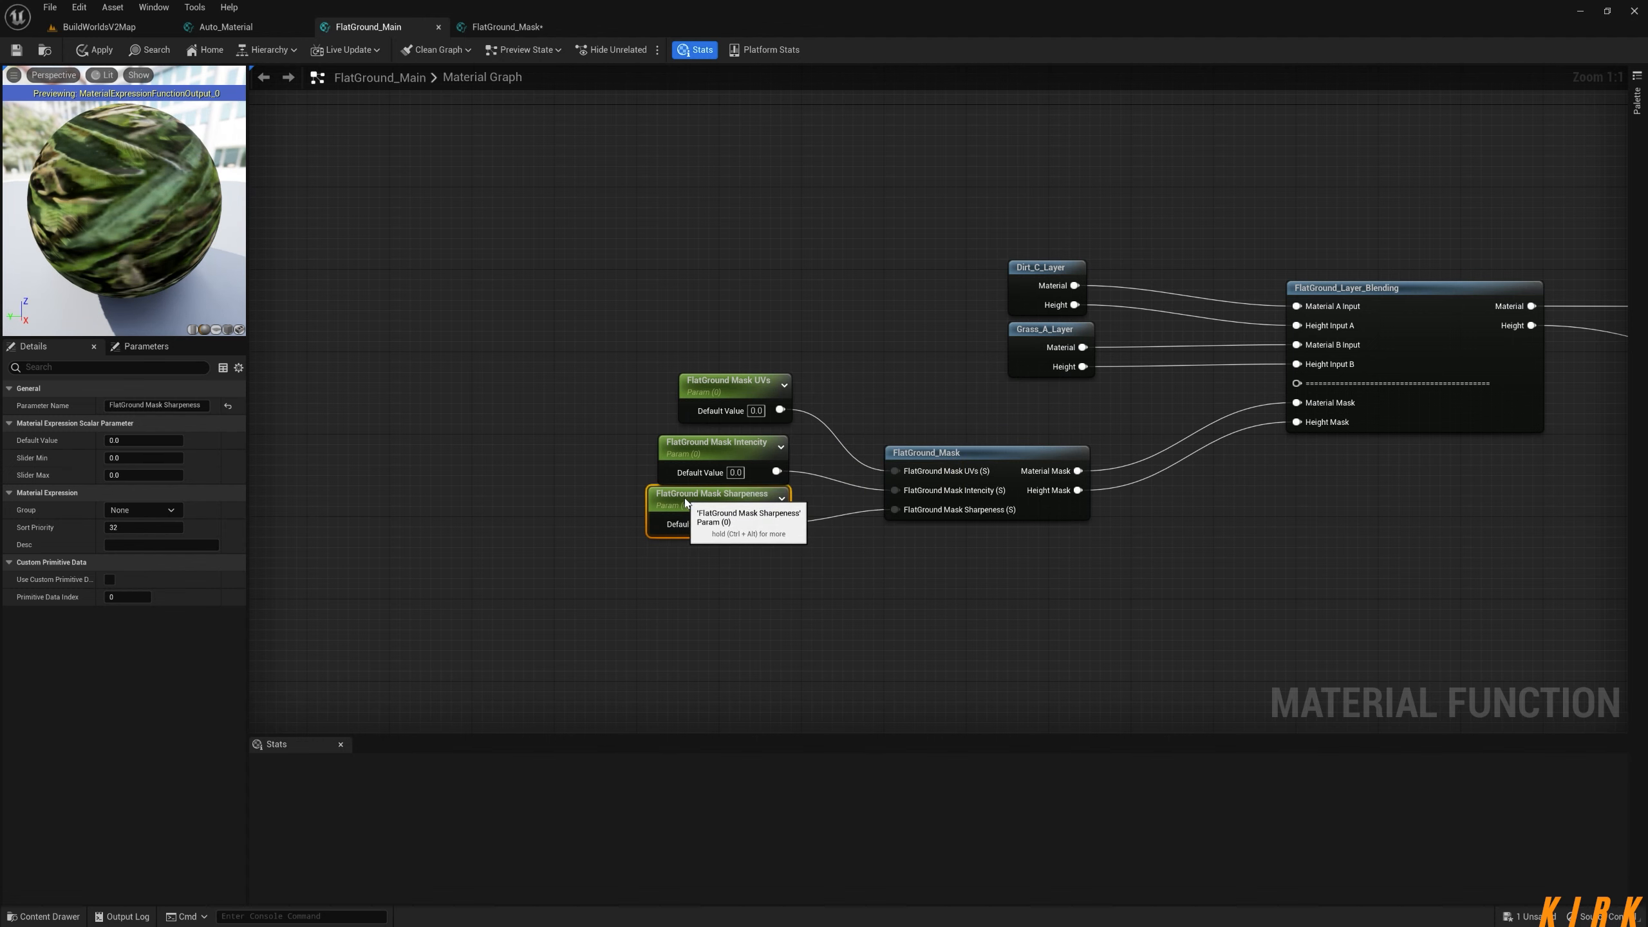
# Set the default value of the FlatGround Mask UVs parameter to 0.0026.
pyautogui.click(752, 420)
pyautogui.click(756, 411)
pyautogui.write('026')
pyautogui.press('Return')
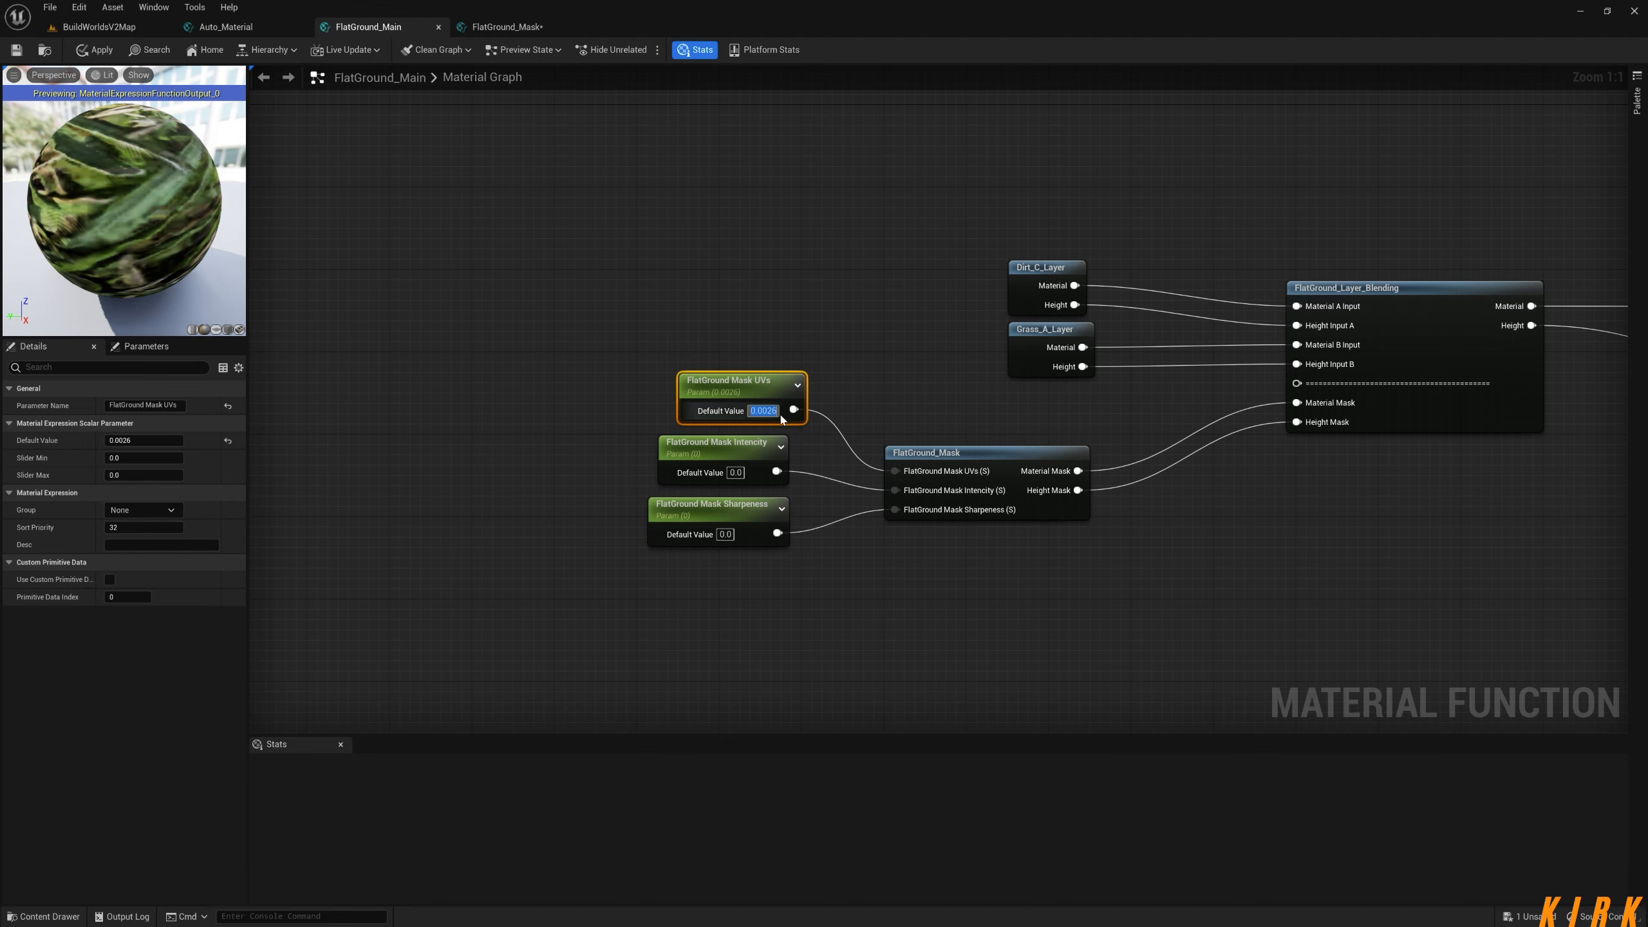
# Set the default values of the FlatGround Mask Intencity and FlatGround Mask Sharpeness parameters to 1.
pyautogui.click(722, 473)
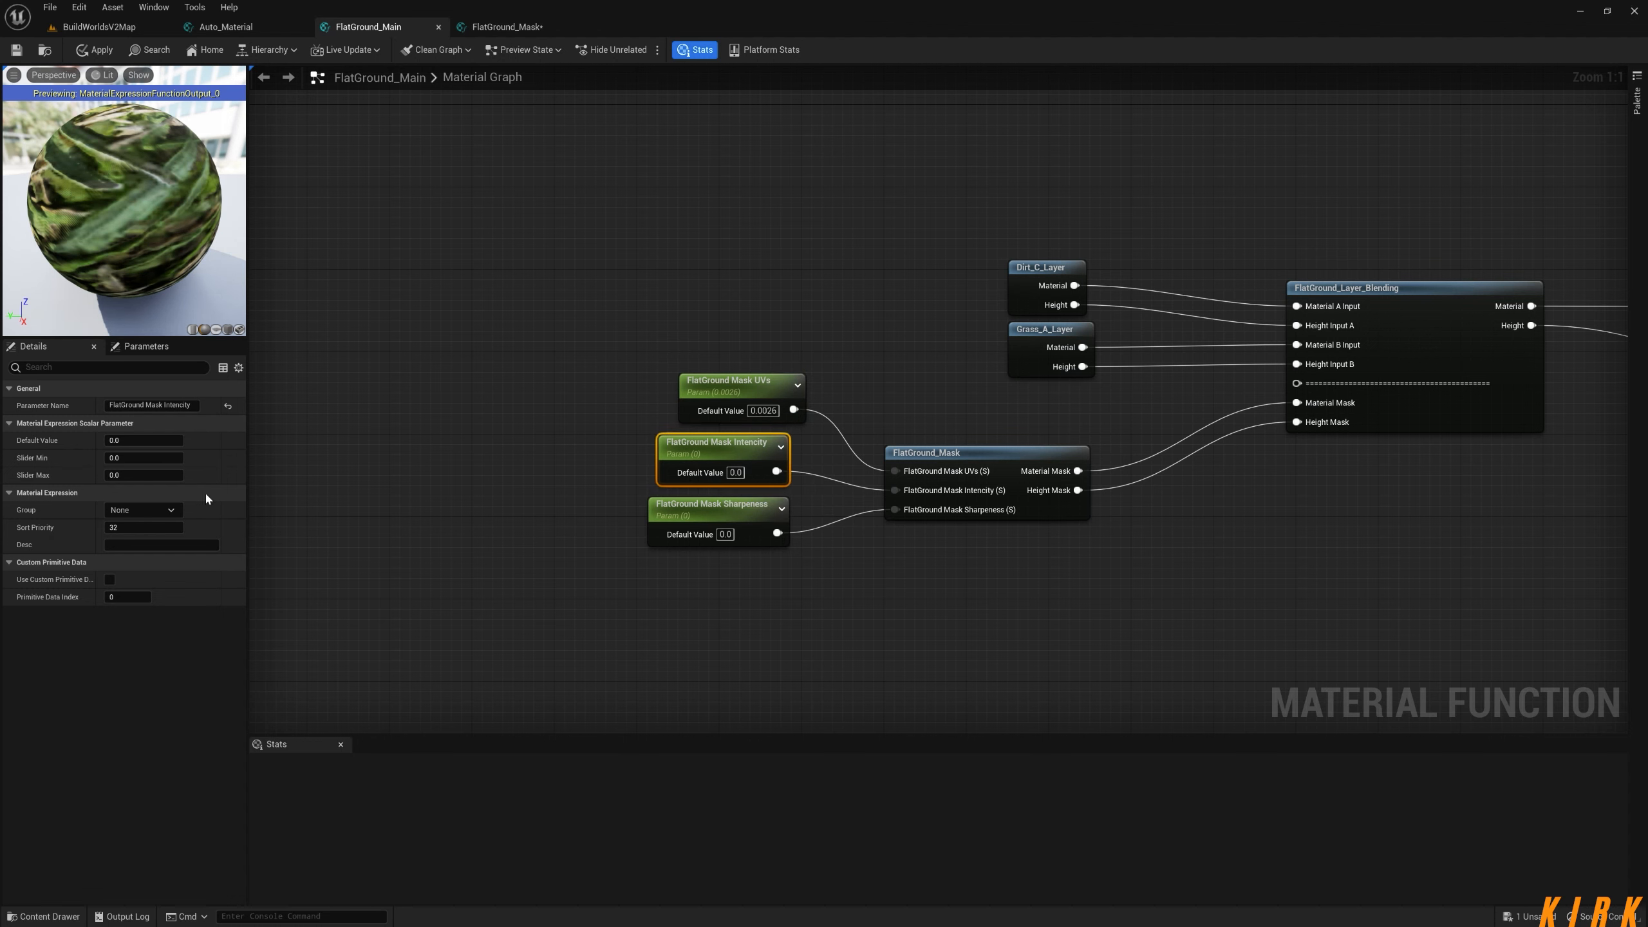
pyautogui.click(140, 442)
pyautogui.write('1')
pyautogui.click(695, 515)
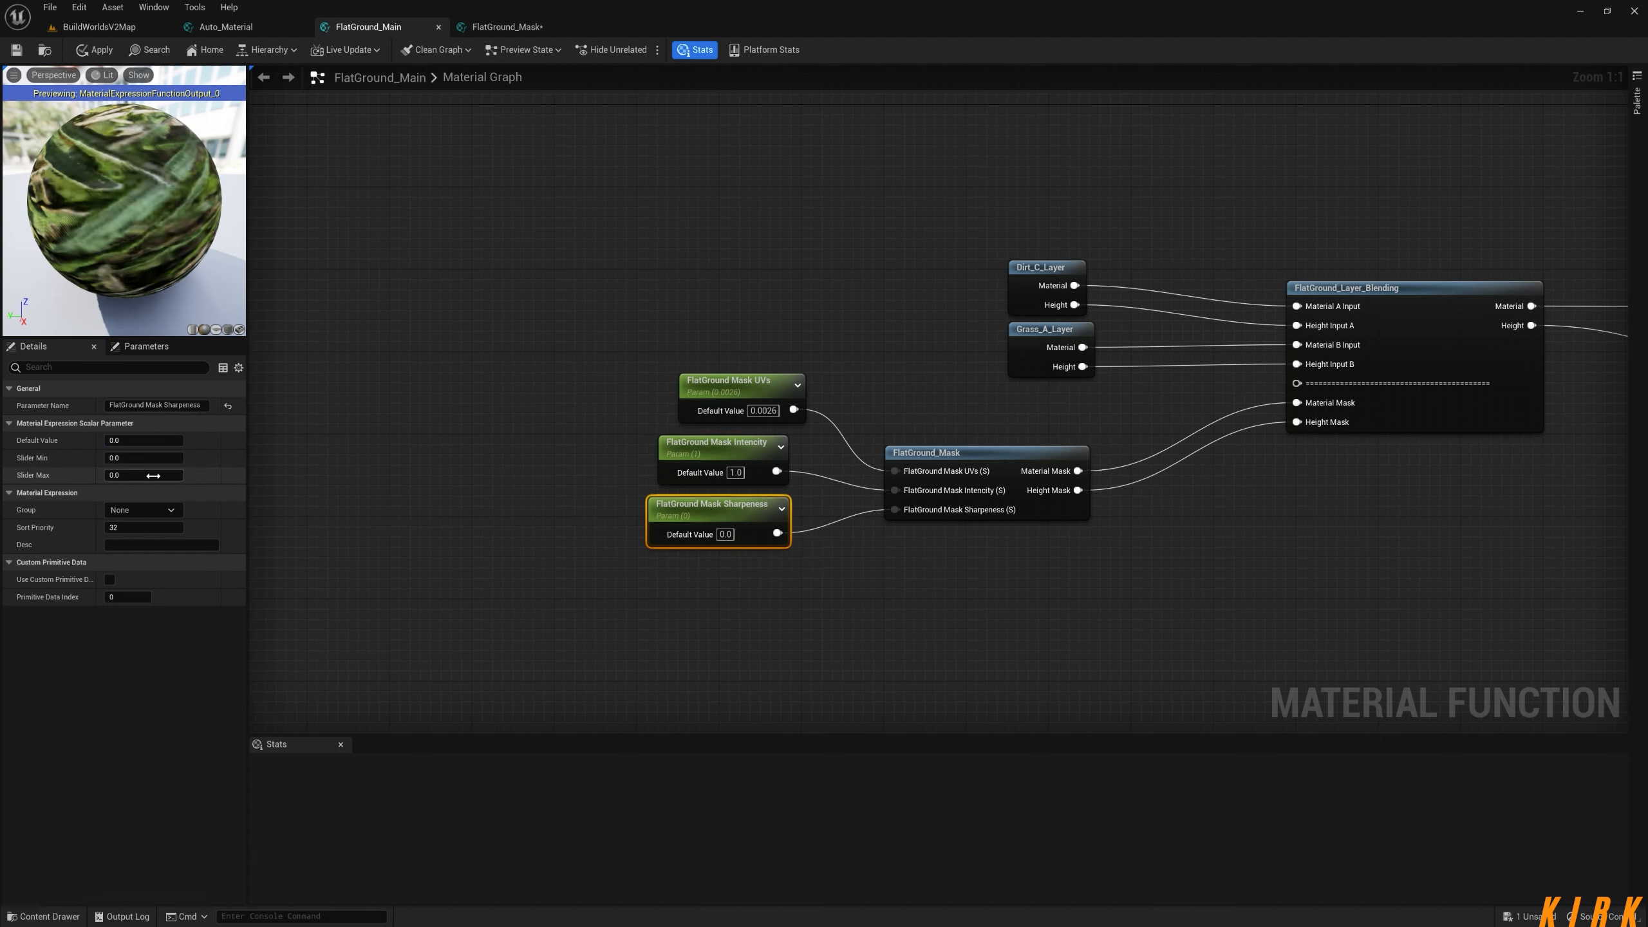
pyautogui.click(143, 440)
pyautogui.write('1')
pyautogui.click(529, 510)
# Assign the three FlatGround Mask parameters together to a parameter group named "-5 Test".
pyautogui.moveTo(174, 269); pyautogui.dragTo(334, 333)
pyautogui.moveTo(1433, 530); pyautogui.dragTo(1234, 523, button='right')
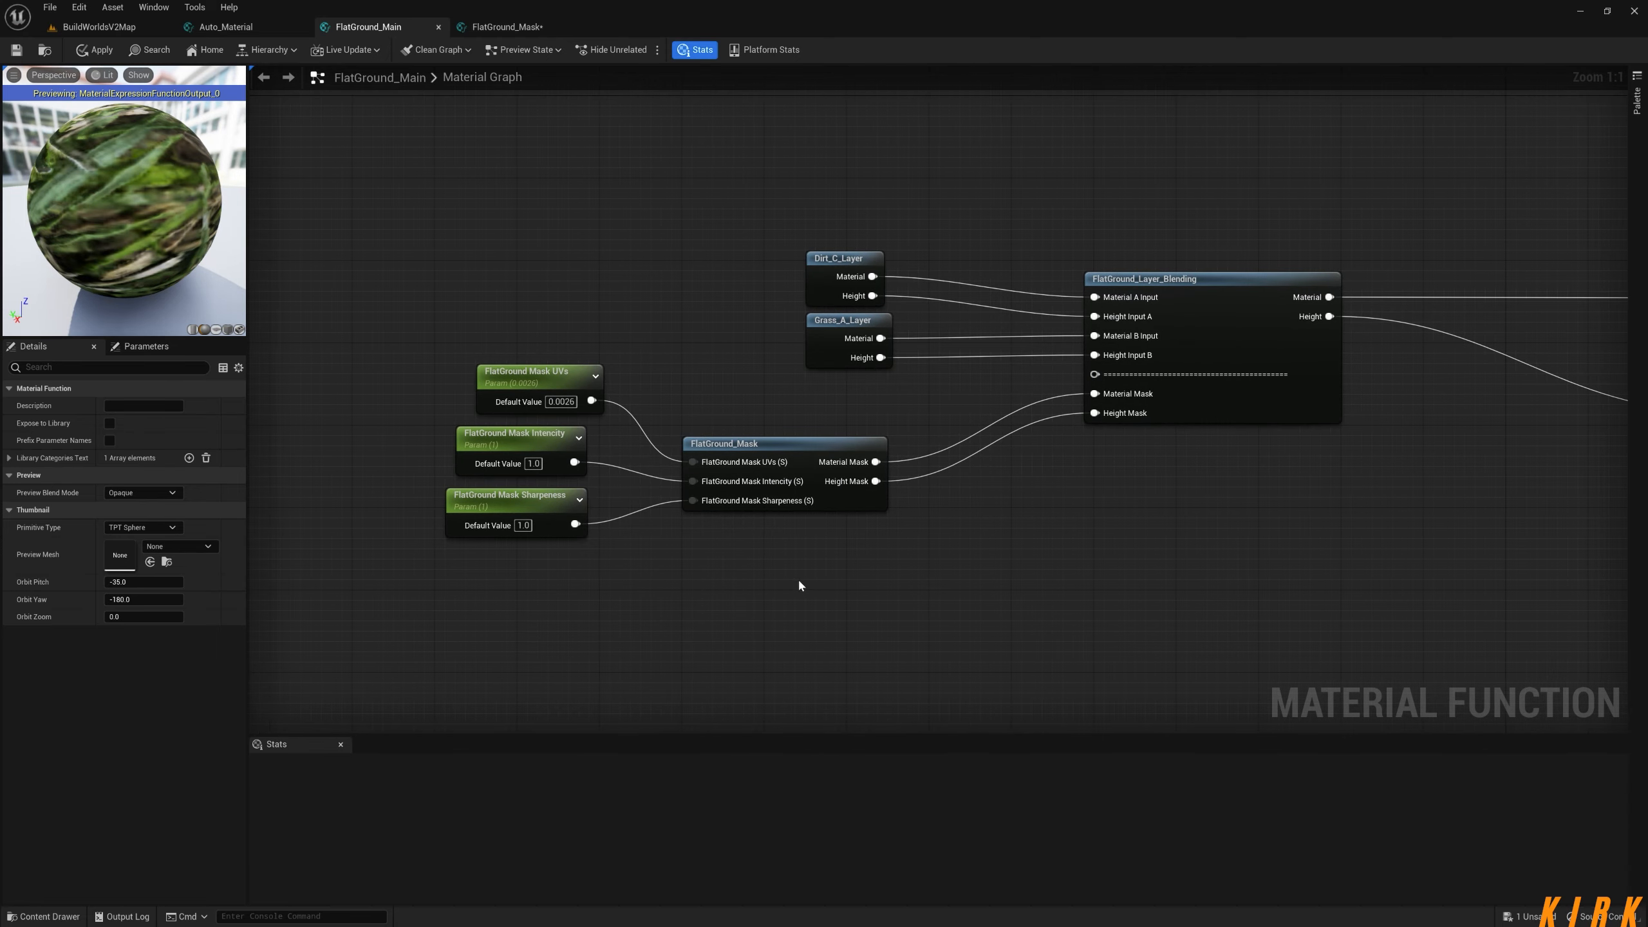
pyautogui.moveTo(525, 457); pyautogui.dragTo(687, 453, button='right')
pyautogui.moveTo(573, 350); pyautogui.dragTo(681, 504)
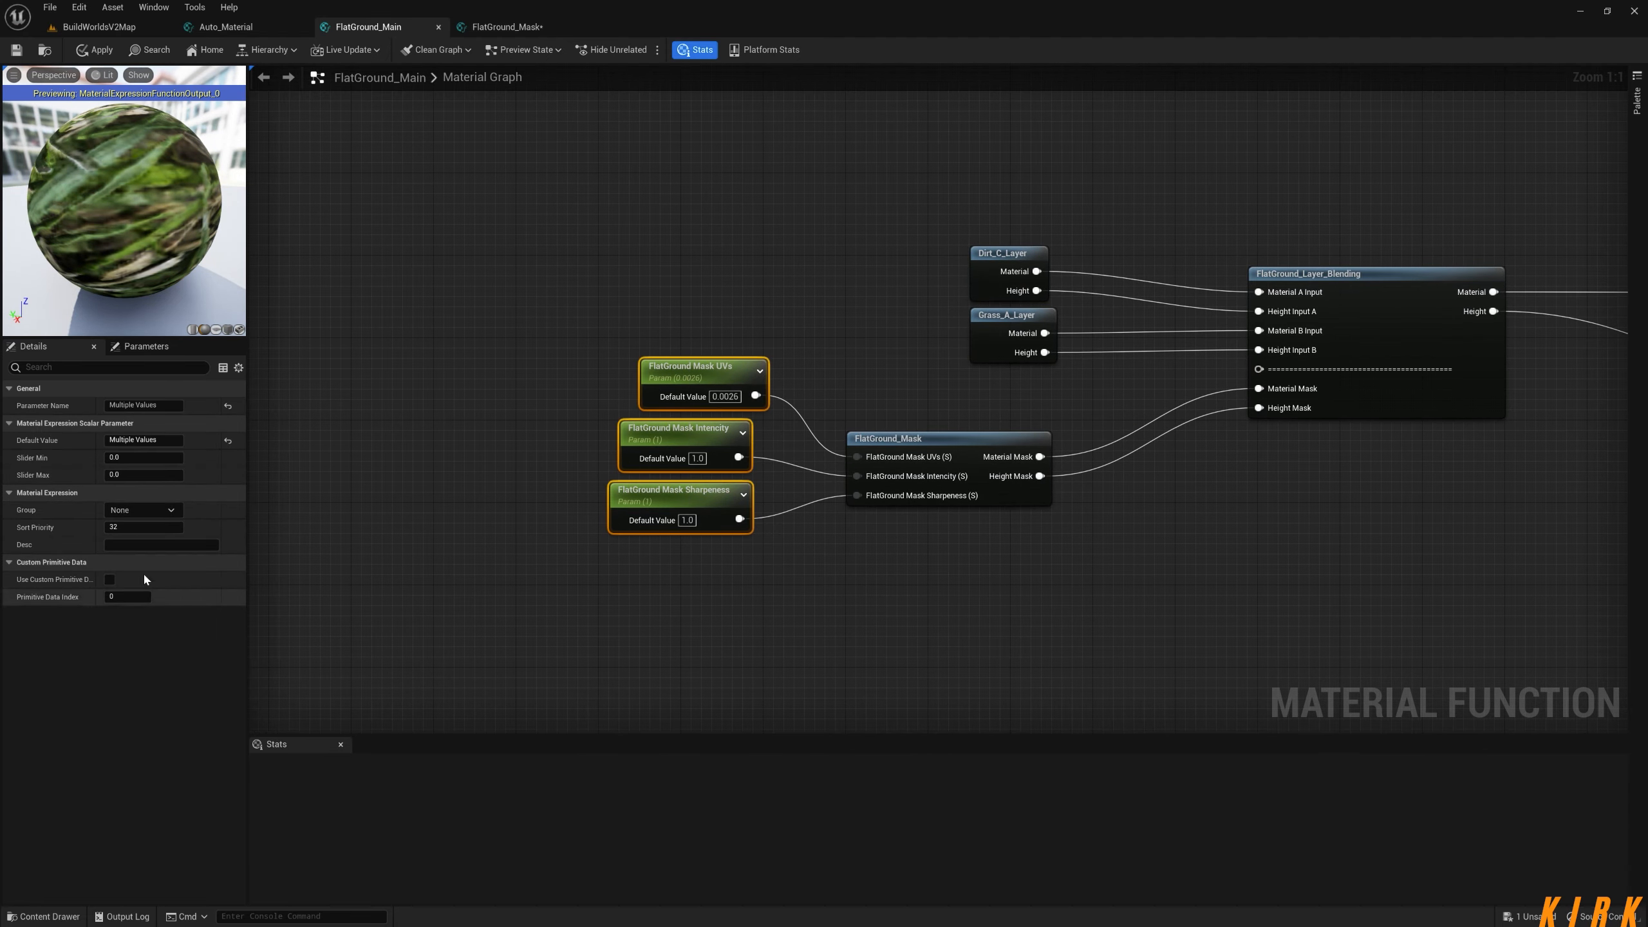
pyautogui.click(52, 511)
pyautogui.write('-5')
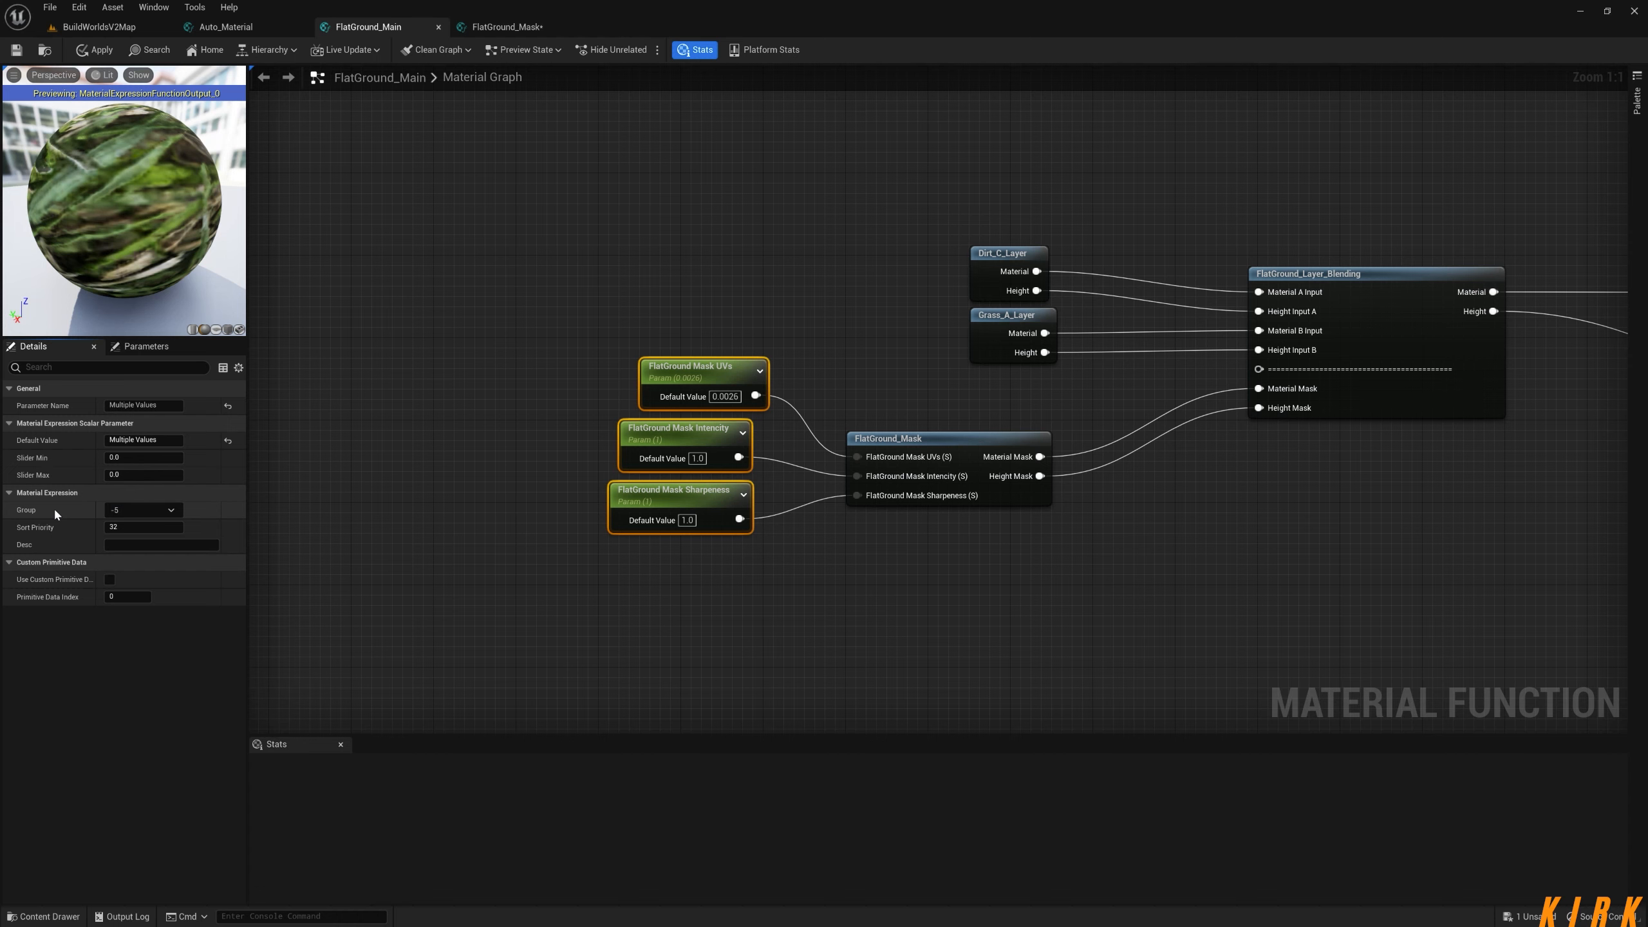
pyautogui.write(' Test')
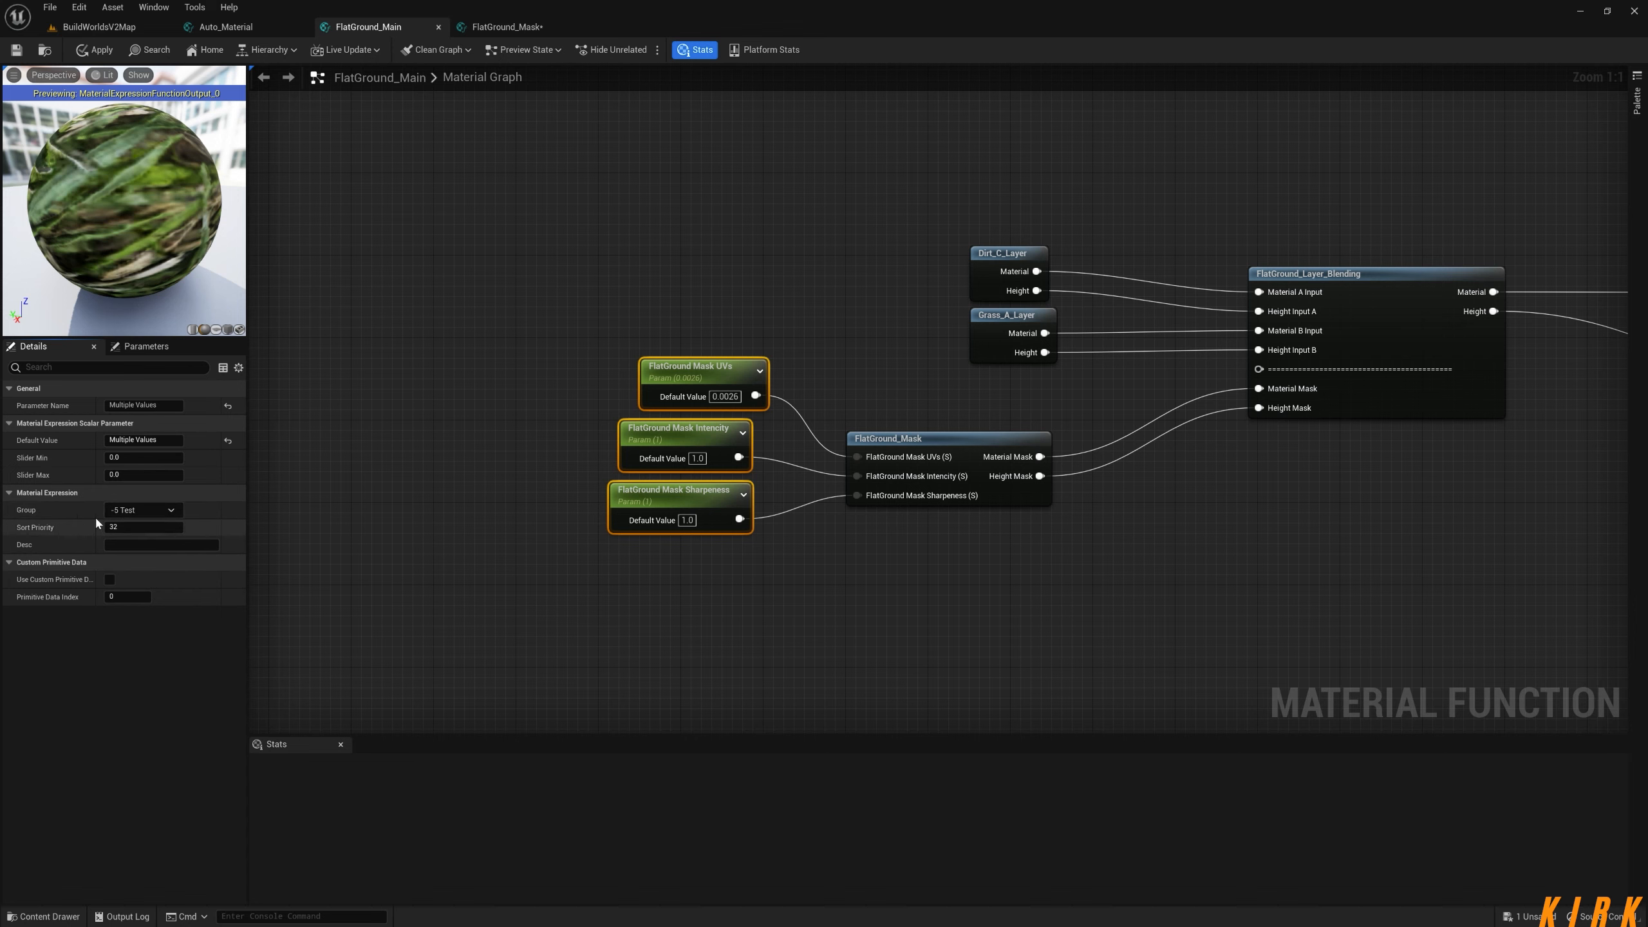
pyautogui.click(653, 627)
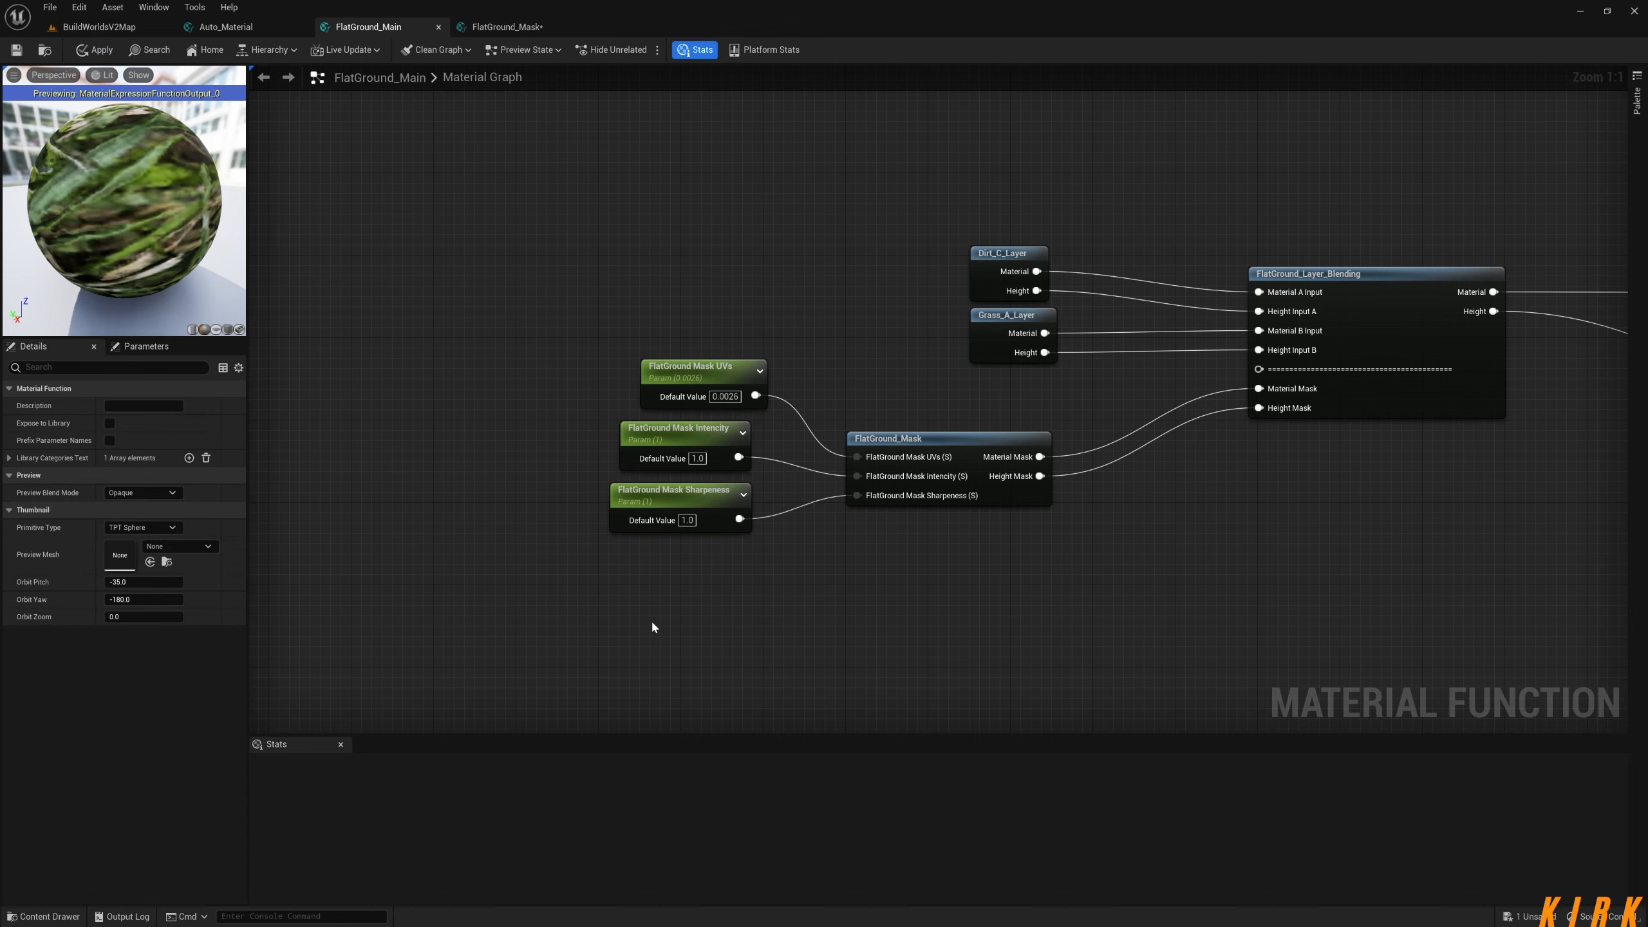
# Apply the changes to the FlatGround_Main function and look over its graph.
pyautogui.moveTo(1095, 570); pyautogui.dragTo(921, 546, button='right')
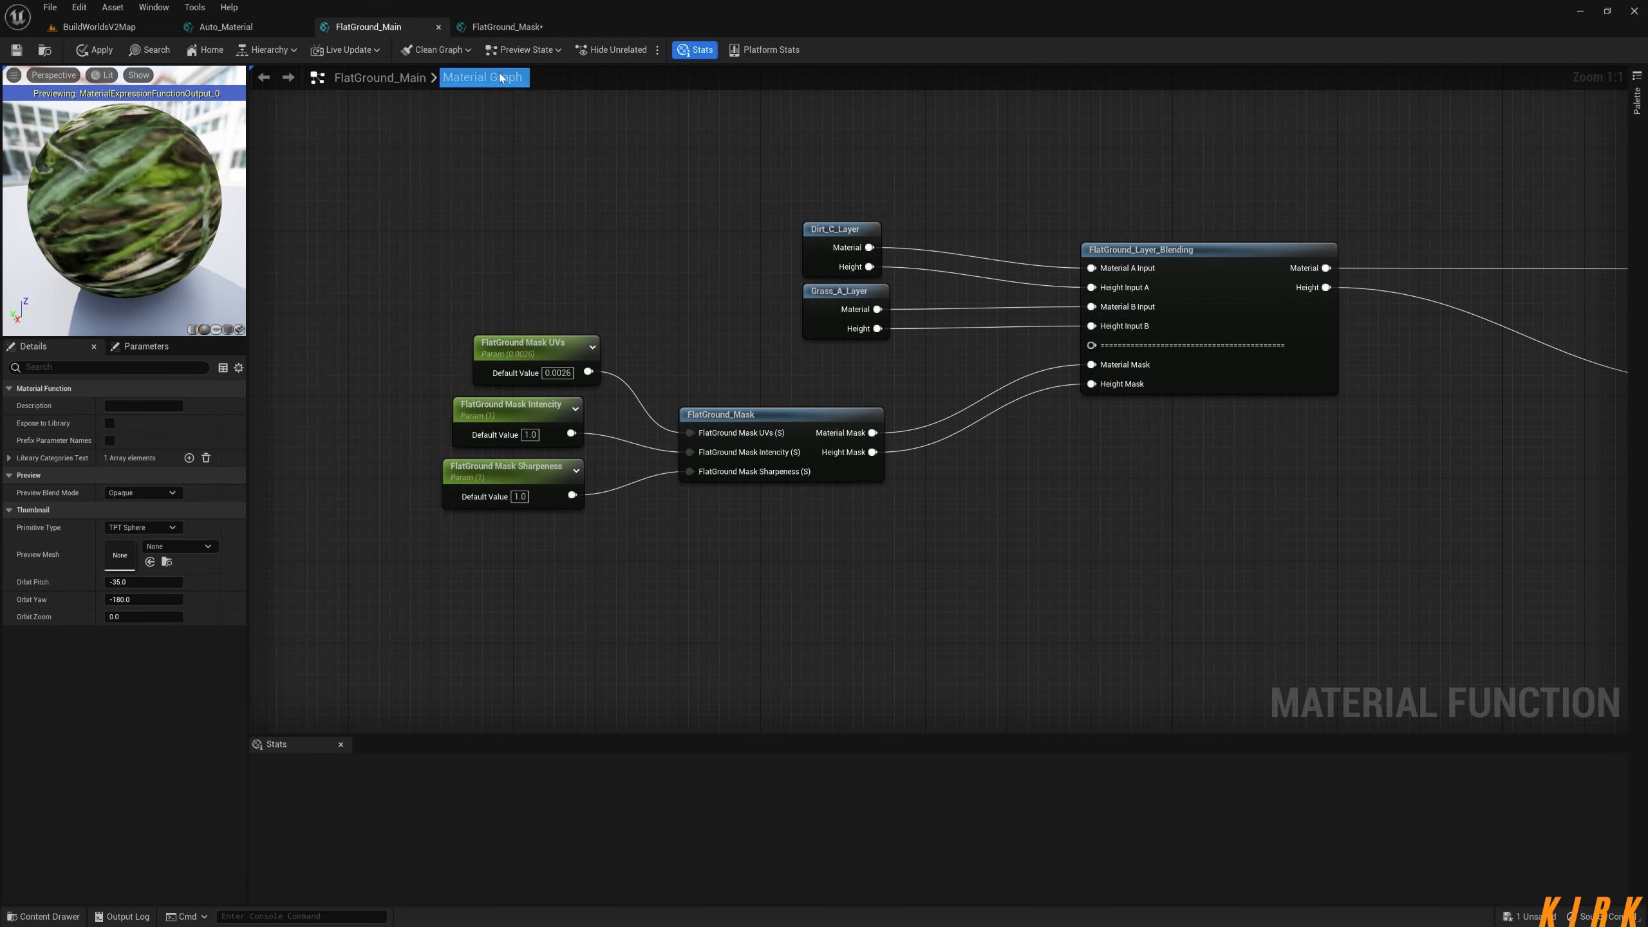
pyautogui.click(94, 56)
pyautogui.moveTo(1207, 386); pyautogui.dragTo(1025, 478, button='right')
pyautogui.scroll(-1, 959, 495)
pyautogui.moveTo(861, 563); pyautogui.dragTo(1068, 548, button='right')
# Add the FlatGround_Main function from the Layers/2_Flat_Ground folder to the Auto_Material graph, just before the final Layer_Blending node.
pyautogui.click(233, 38)
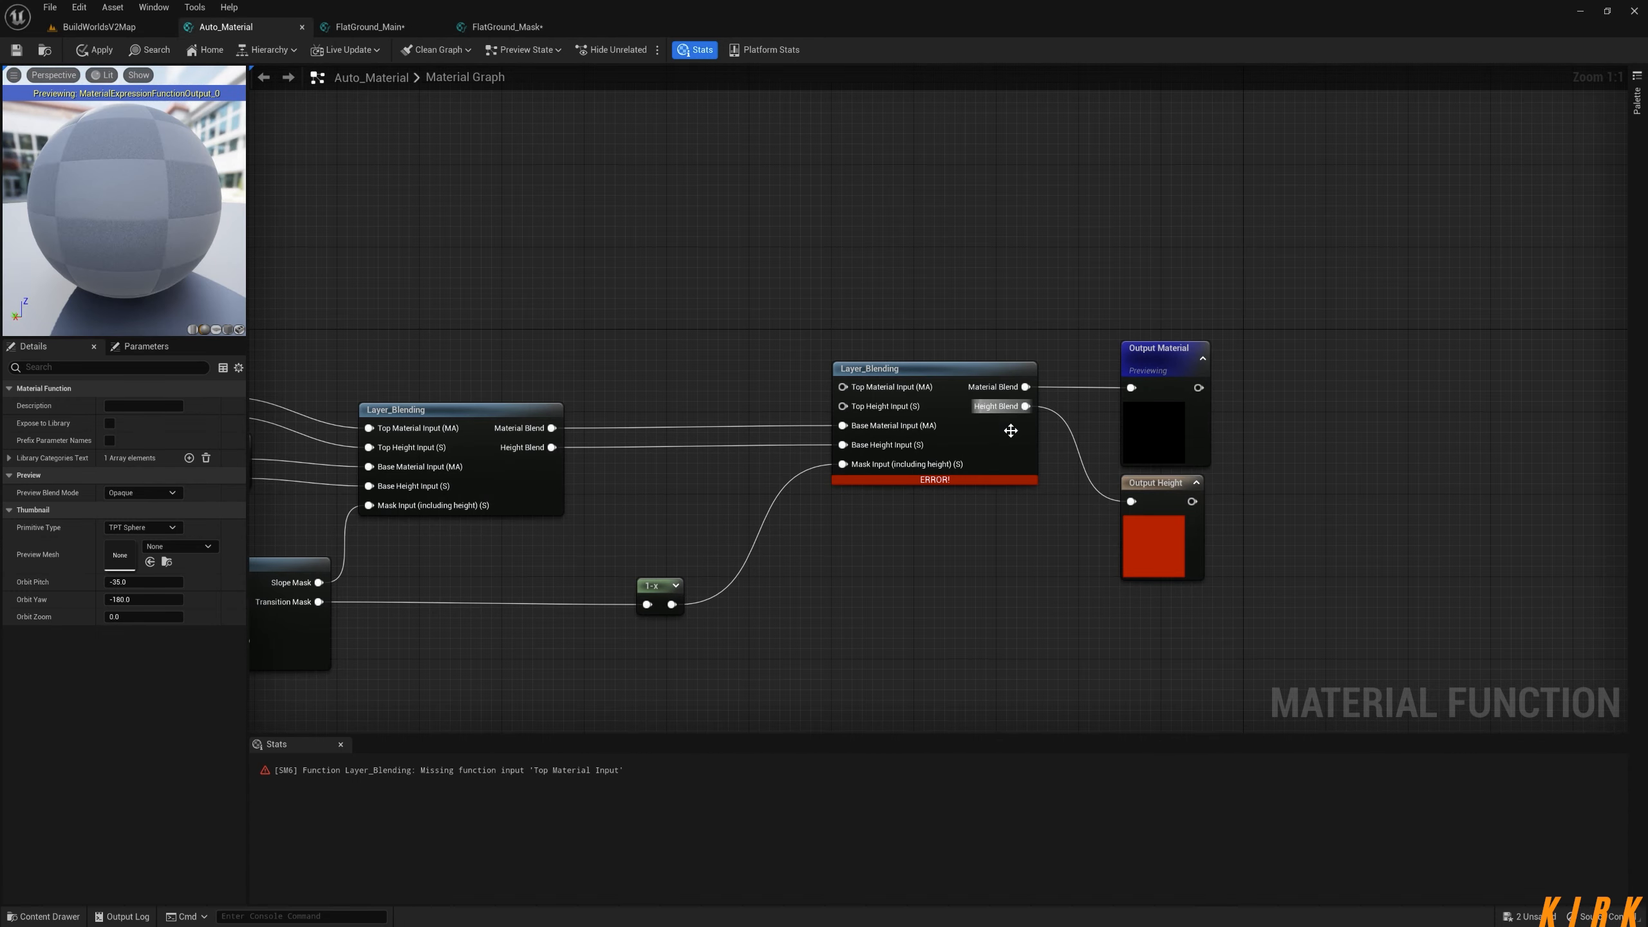
pyautogui.moveTo(800, 561); pyautogui.dragTo(997, 575, button='right')
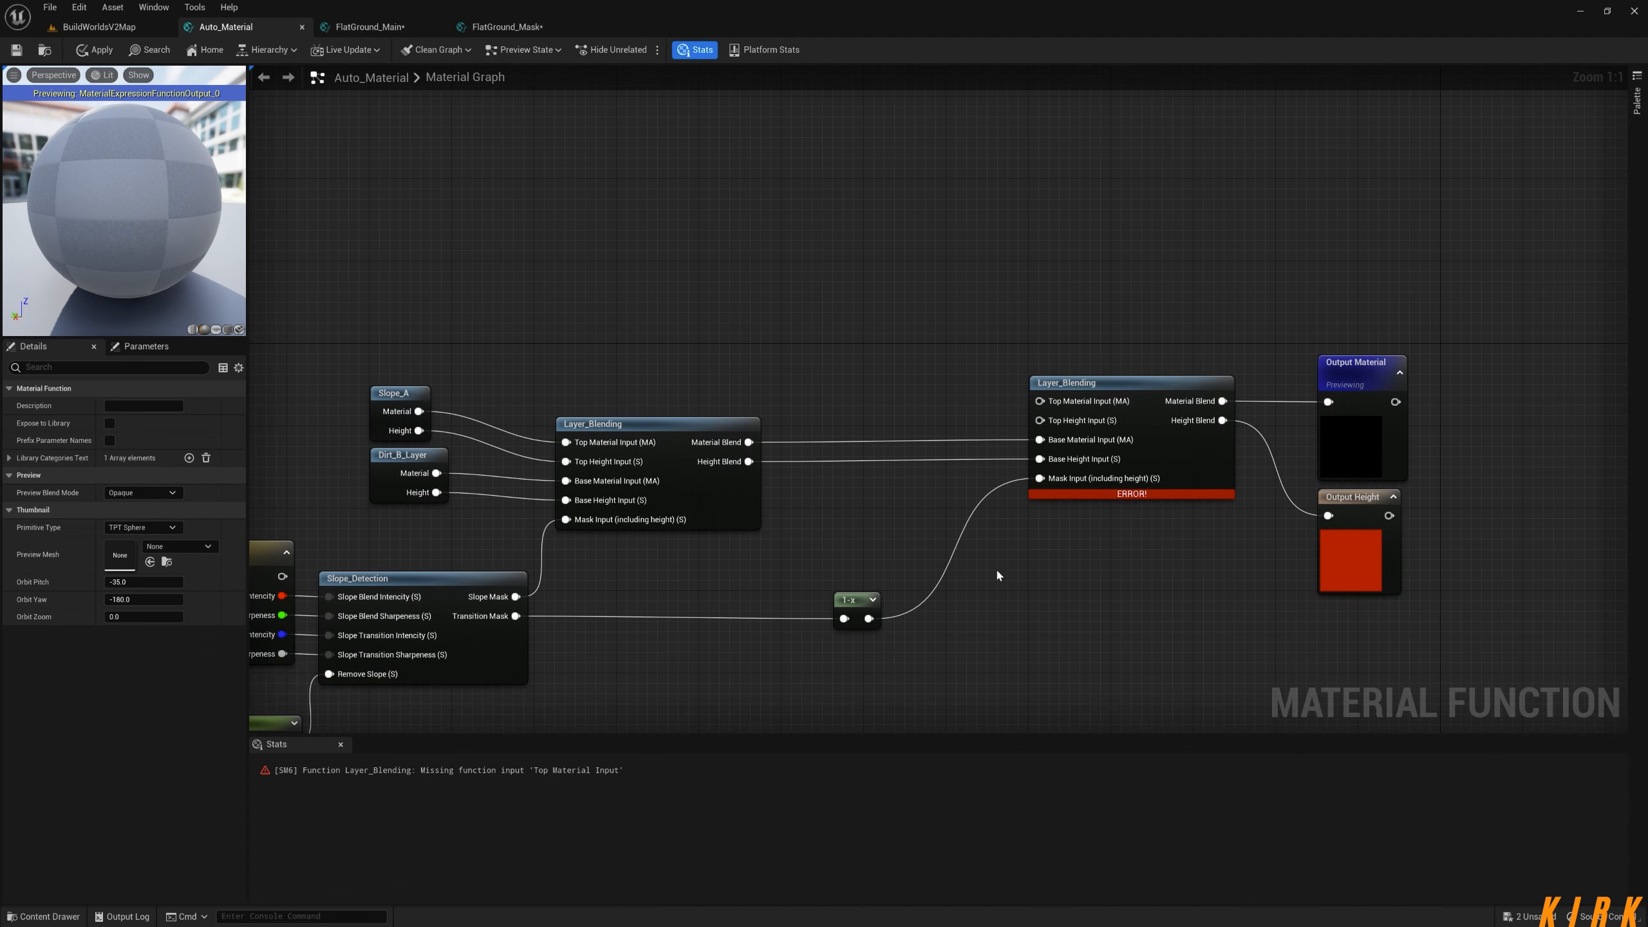
pyautogui.moveTo(820, 398); pyautogui.dragTo(799, 414)
pyautogui.click(44, 916)
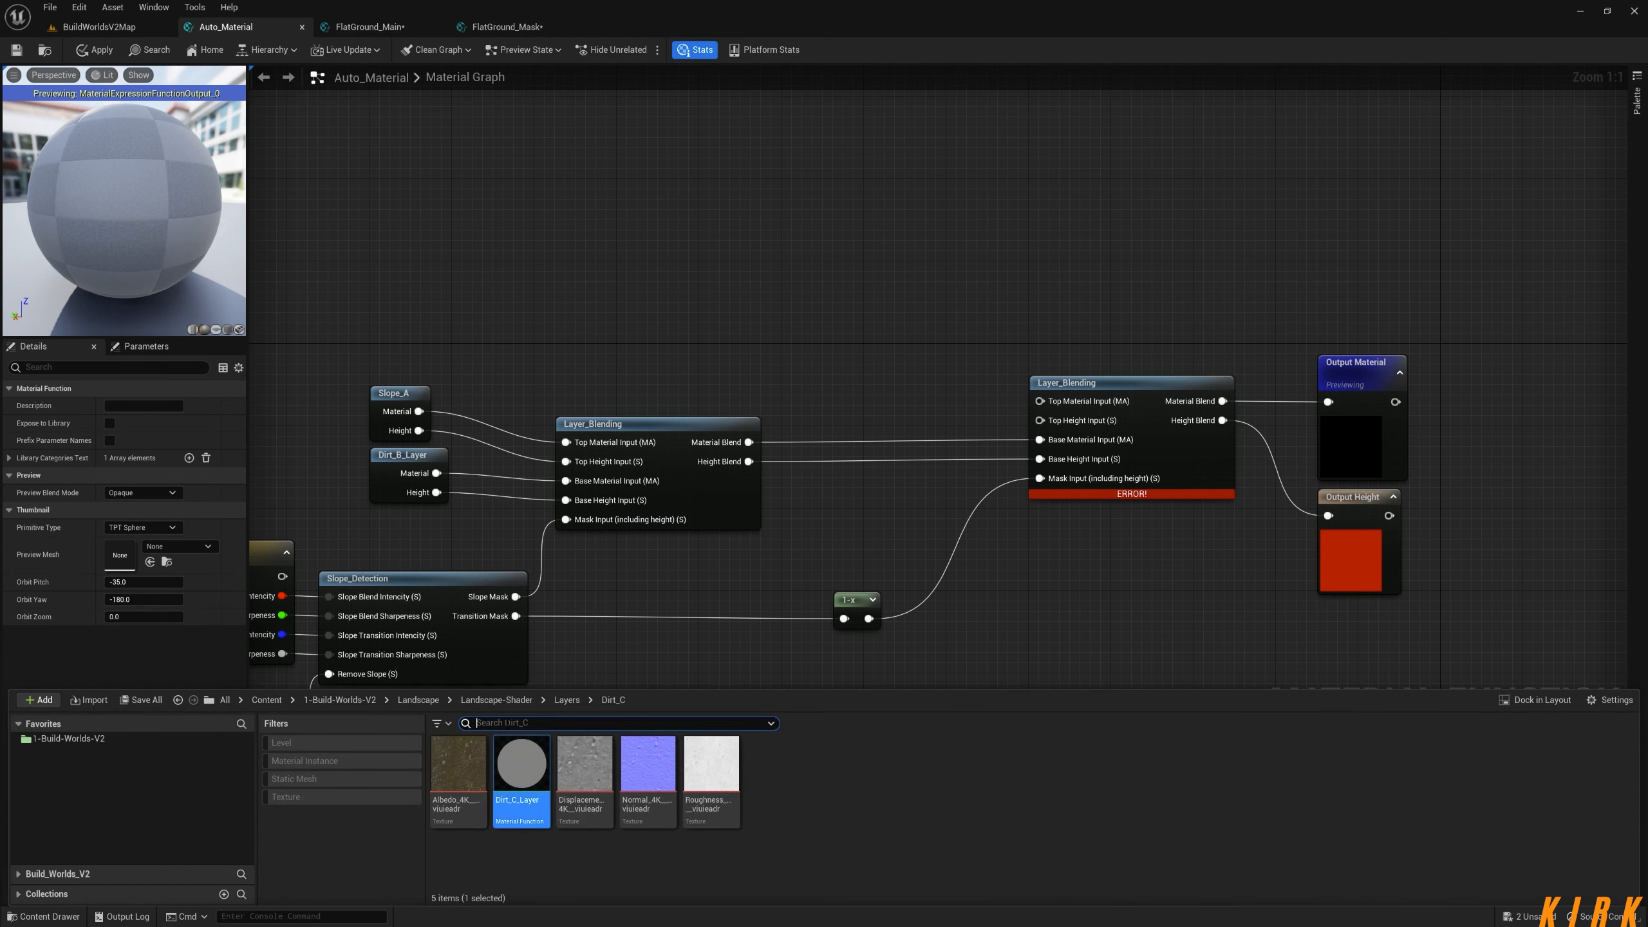
pyautogui.click(515, 704)
pyautogui.doubleClick(582, 773)
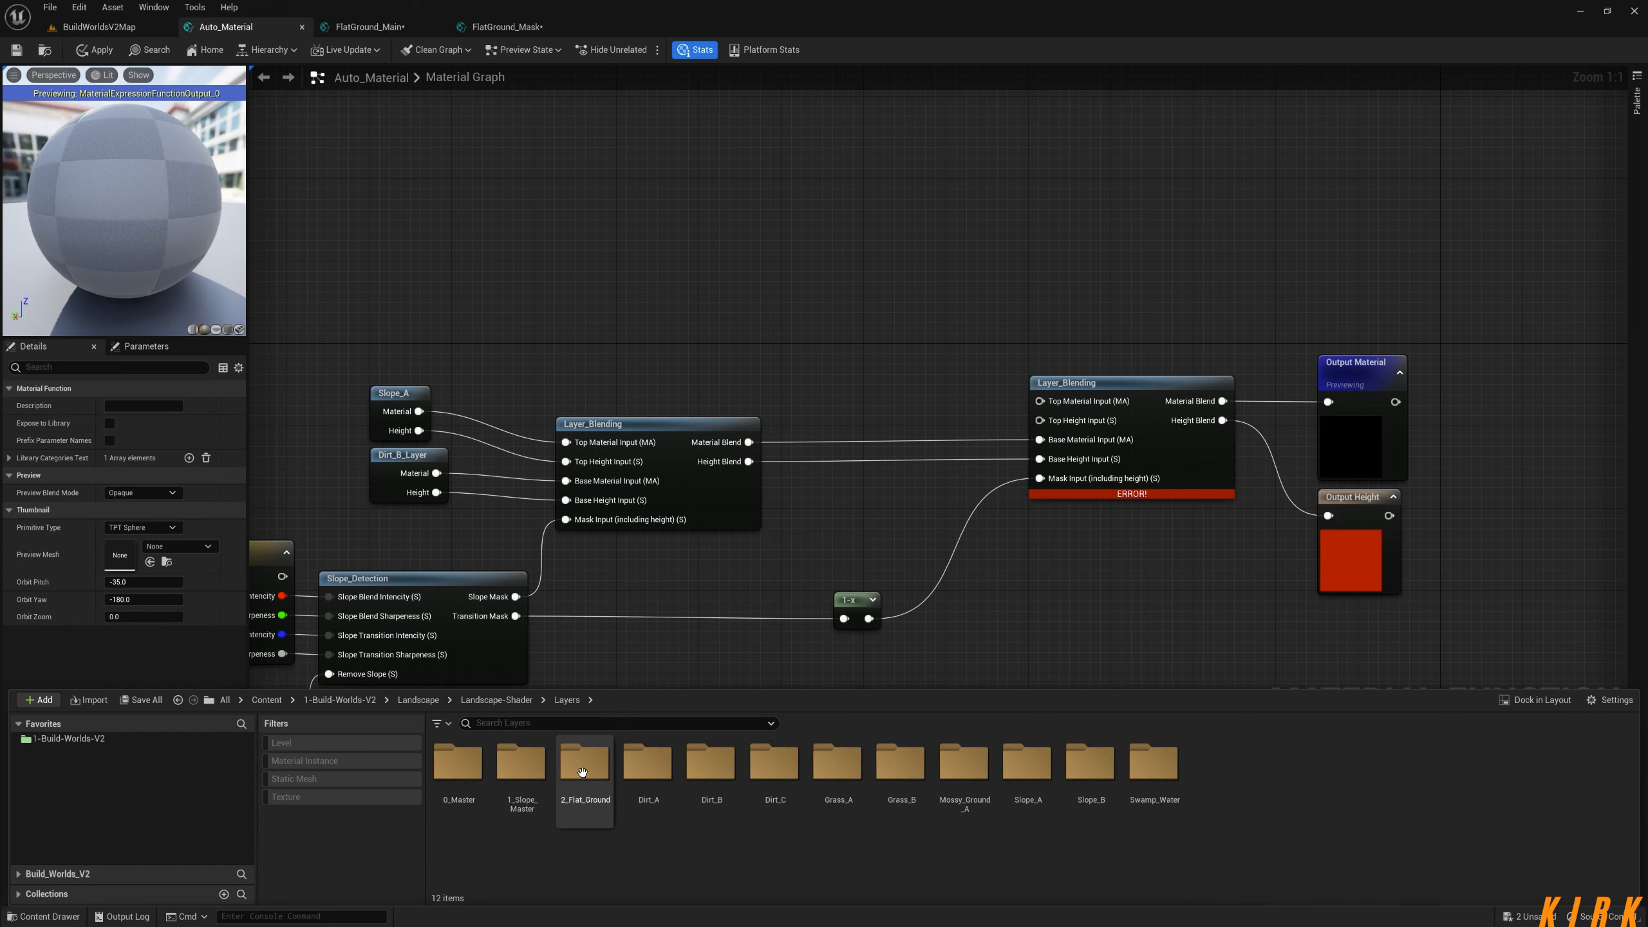
pyautogui.doubleClick(582, 772)
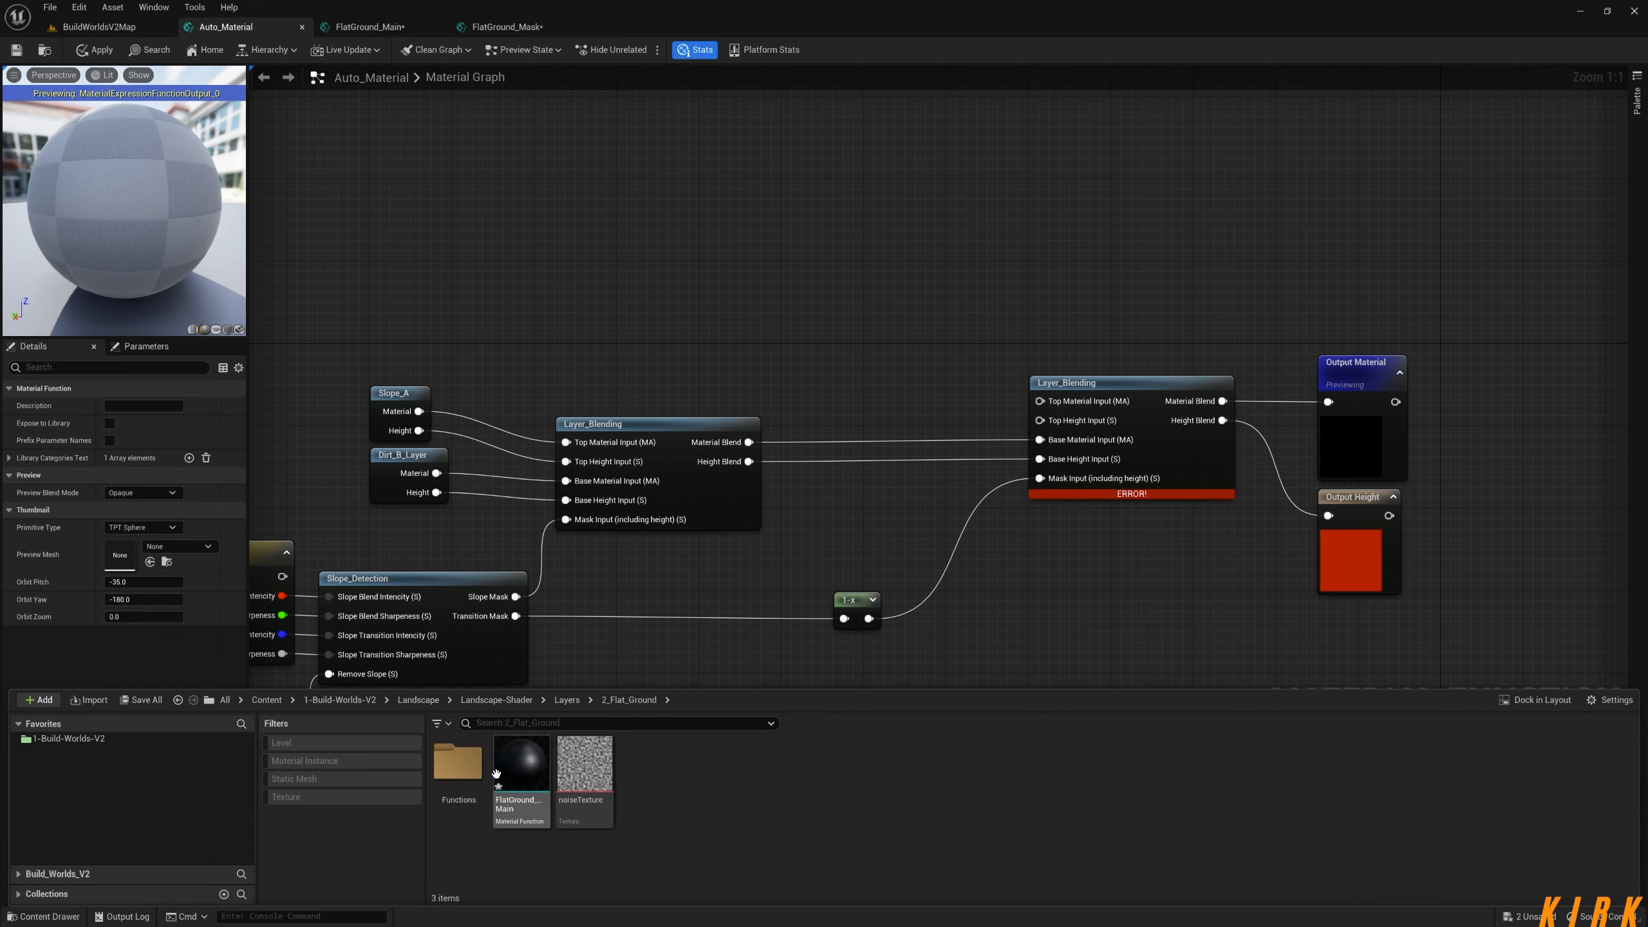
pyautogui.moveTo(496, 774); pyautogui.dragTo(856, 313)
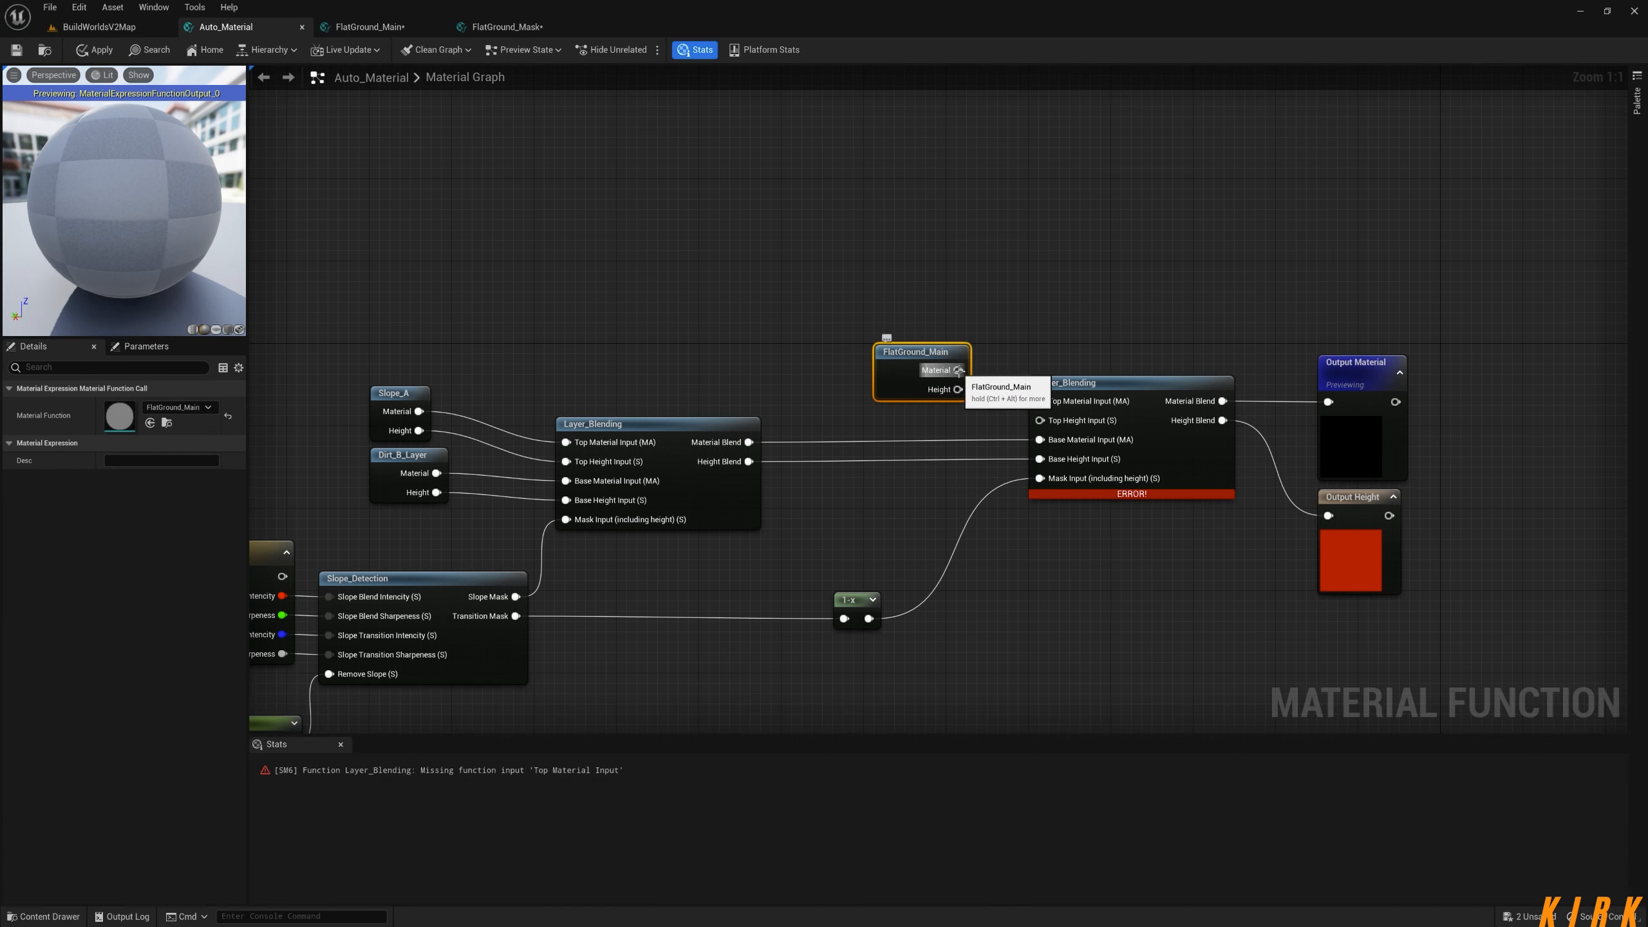
# Connect FlatGround_Main's Material and Height outputs to the final Layer_Blending's Top Material and Top Height inputs, and save FlatGround_Main and FlatGround_Mask.
pyautogui.moveTo(959, 370)
pyautogui.mouseDown()
pyautogui.moveTo(1040, 401)
pyautogui.moveTo(958, 390)
pyautogui.mouseUp()
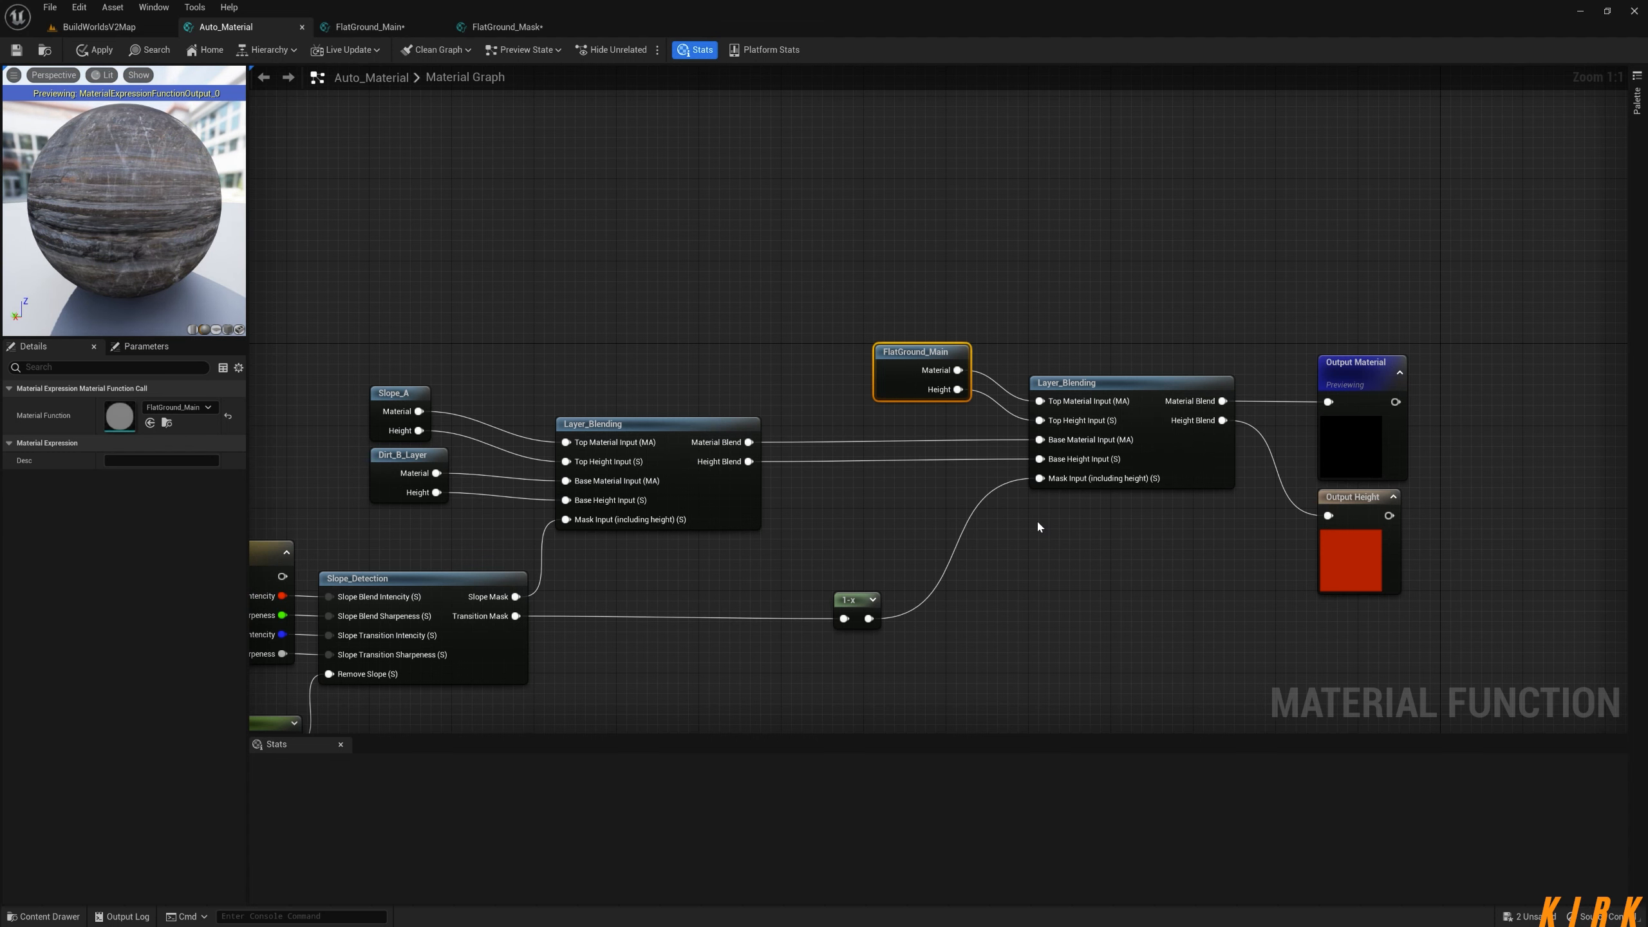
pyautogui.click(1529, 916)
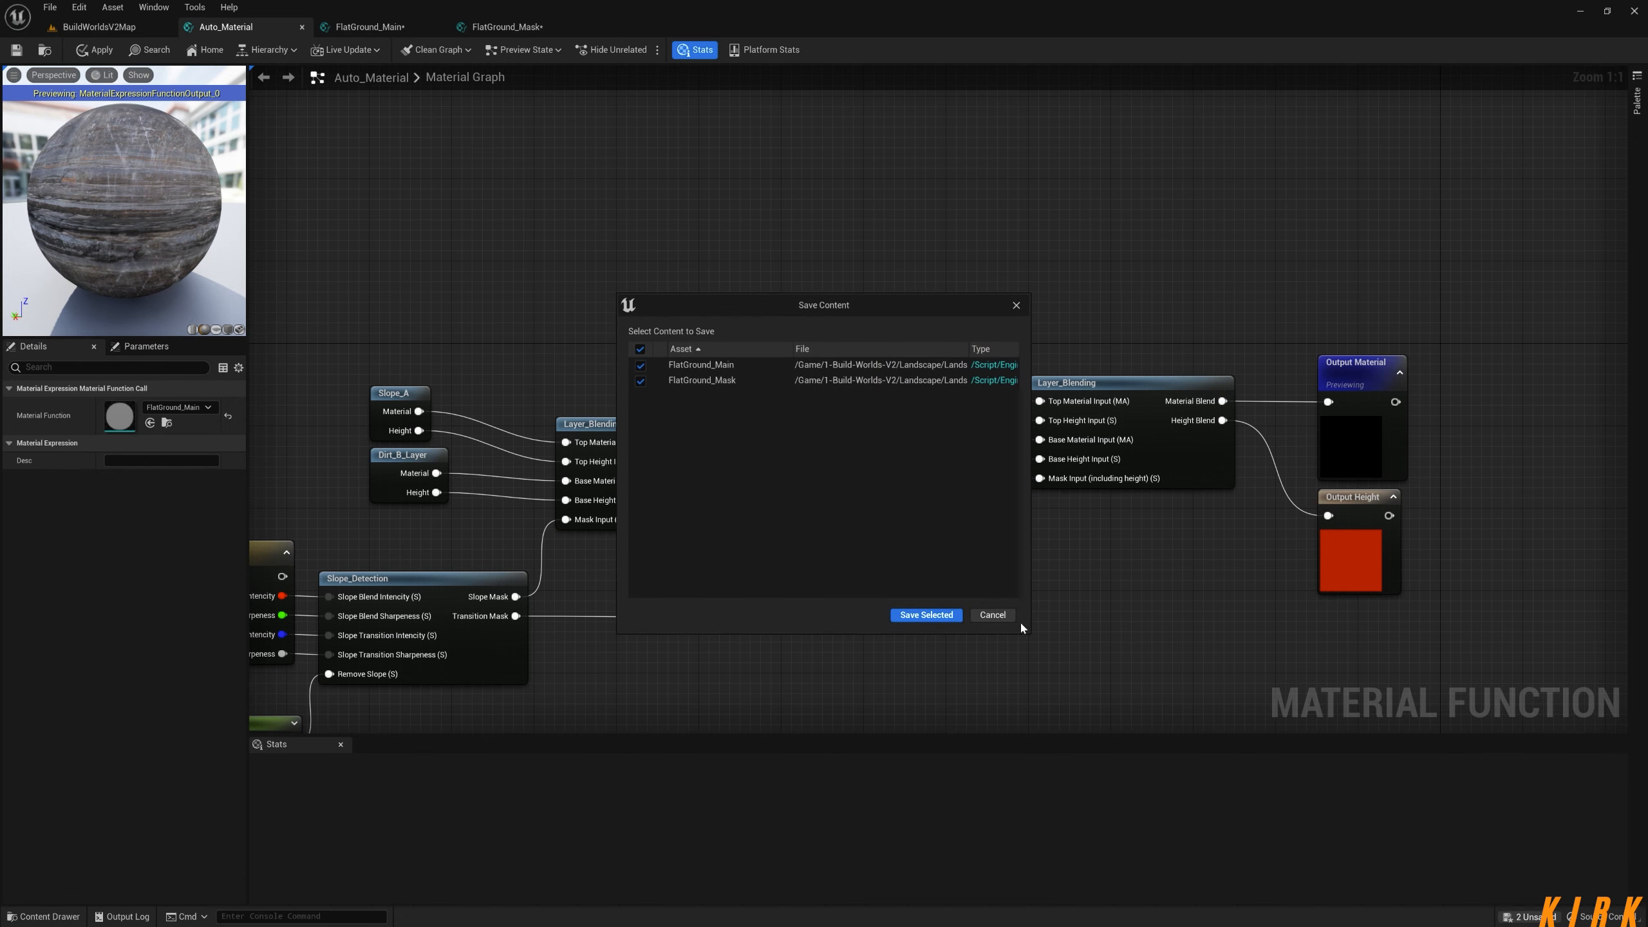
pyautogui.click(926, 615)
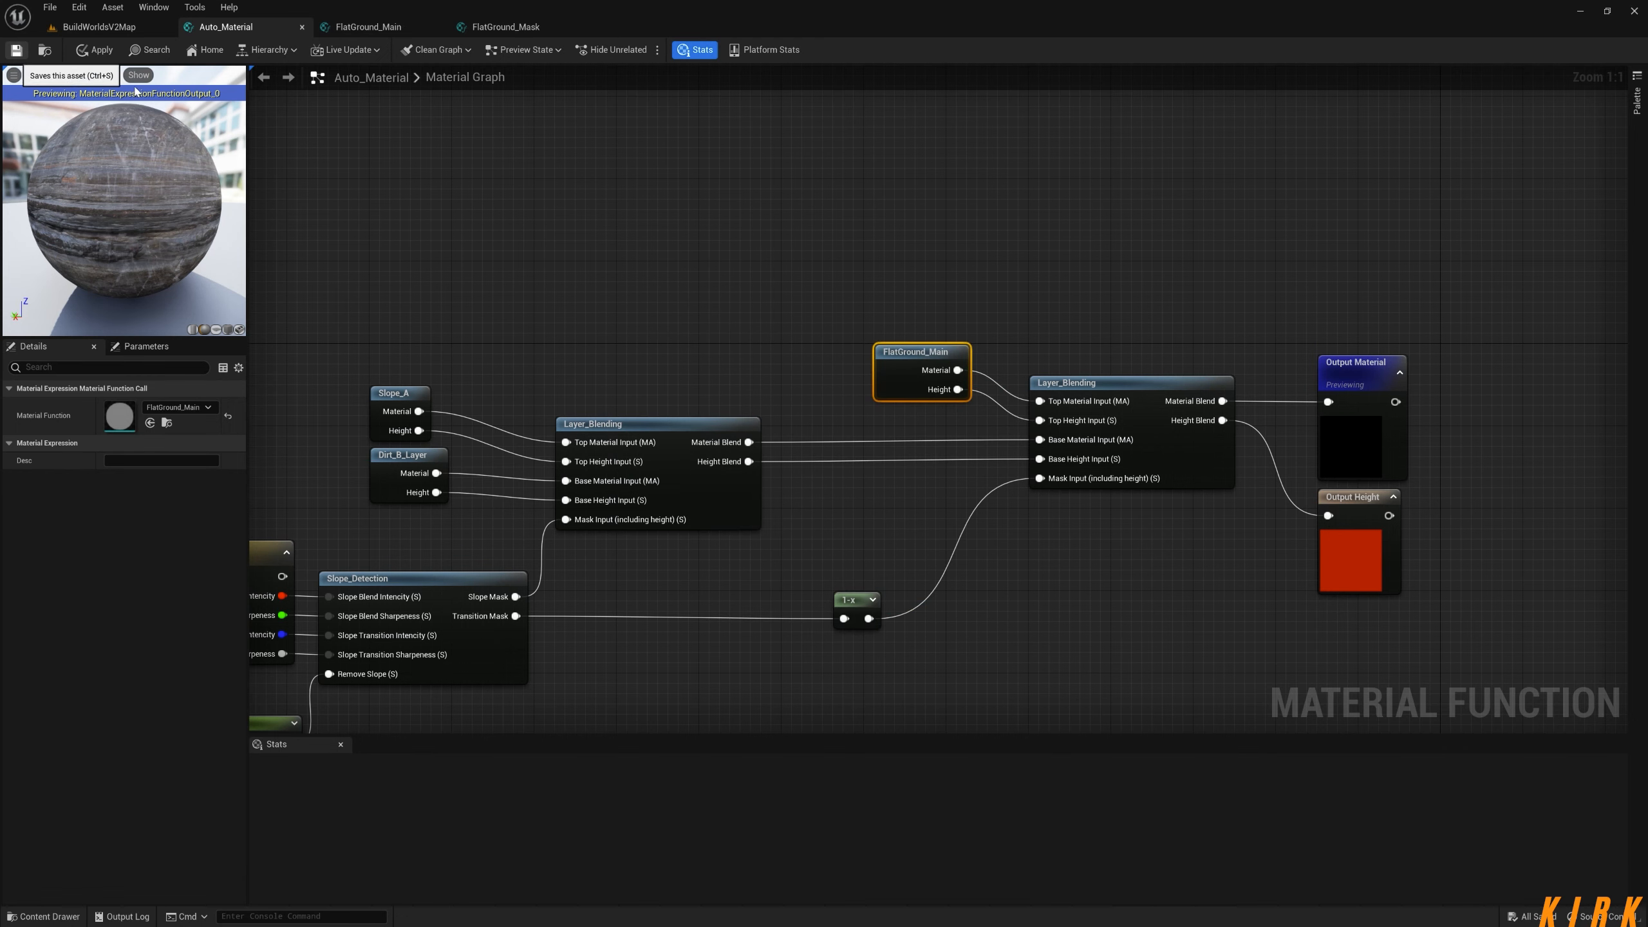
# Examine the flat-ground blending around the mannequin in BuildWorldsV2Map, comparing it with the Auto_Material and FlatGround_Main graphs.
pyautogui.click(120, 30)
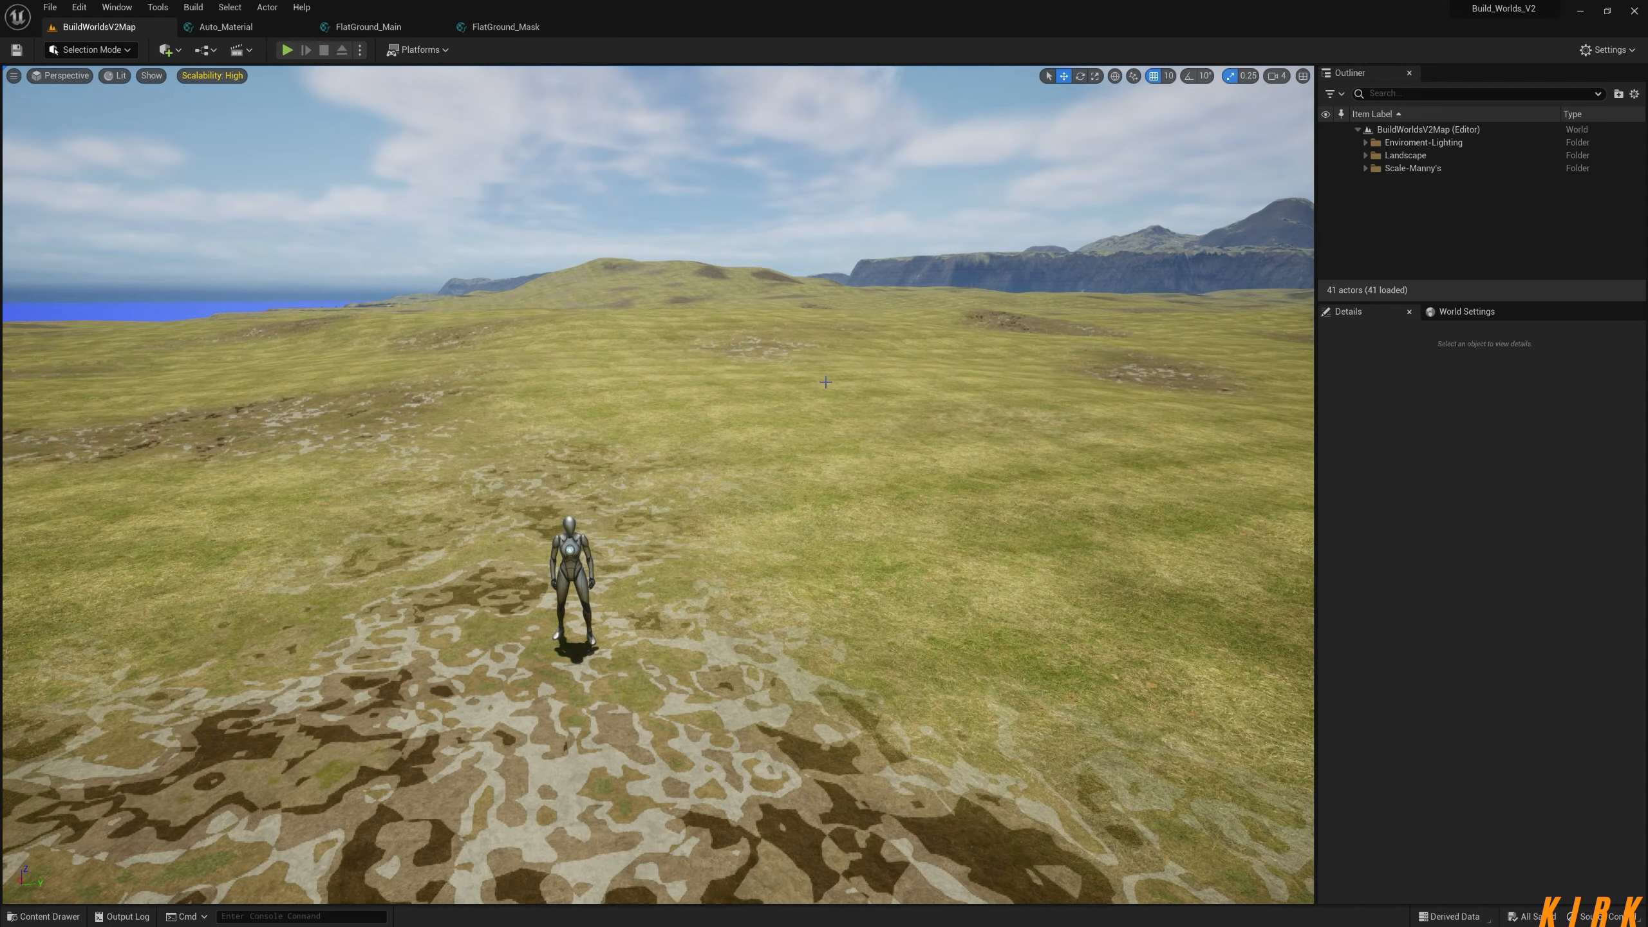
pyautogui.moveTo(658, 484); pyautogui.dragTo(415, 559, button='right')
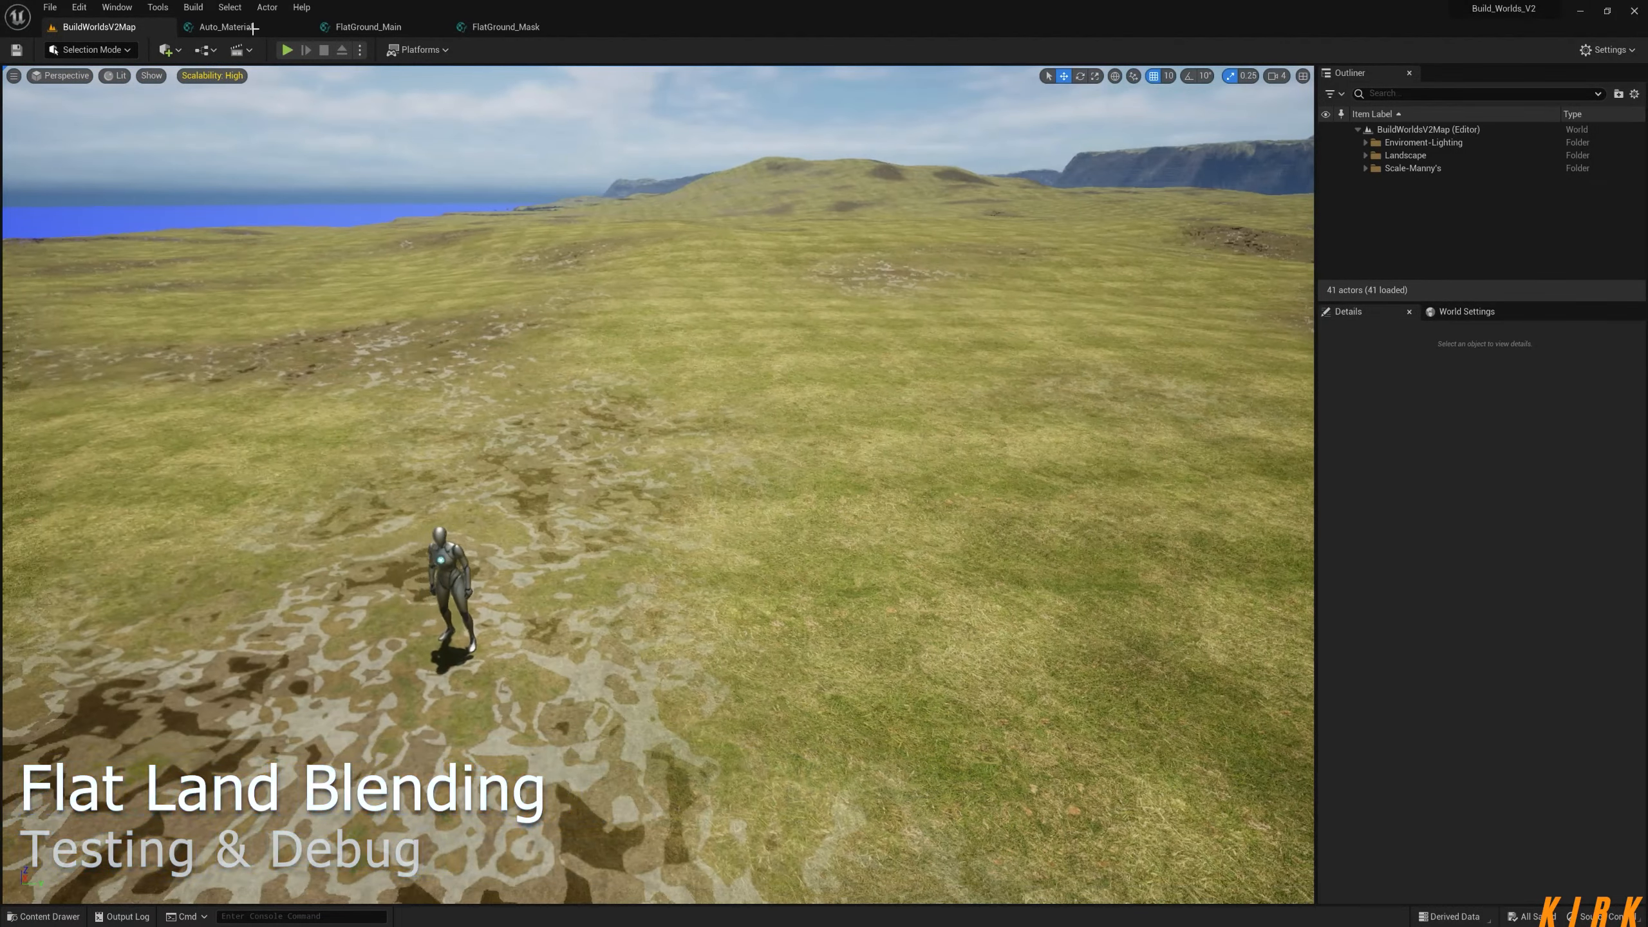
pyautogui.click(252, 27)
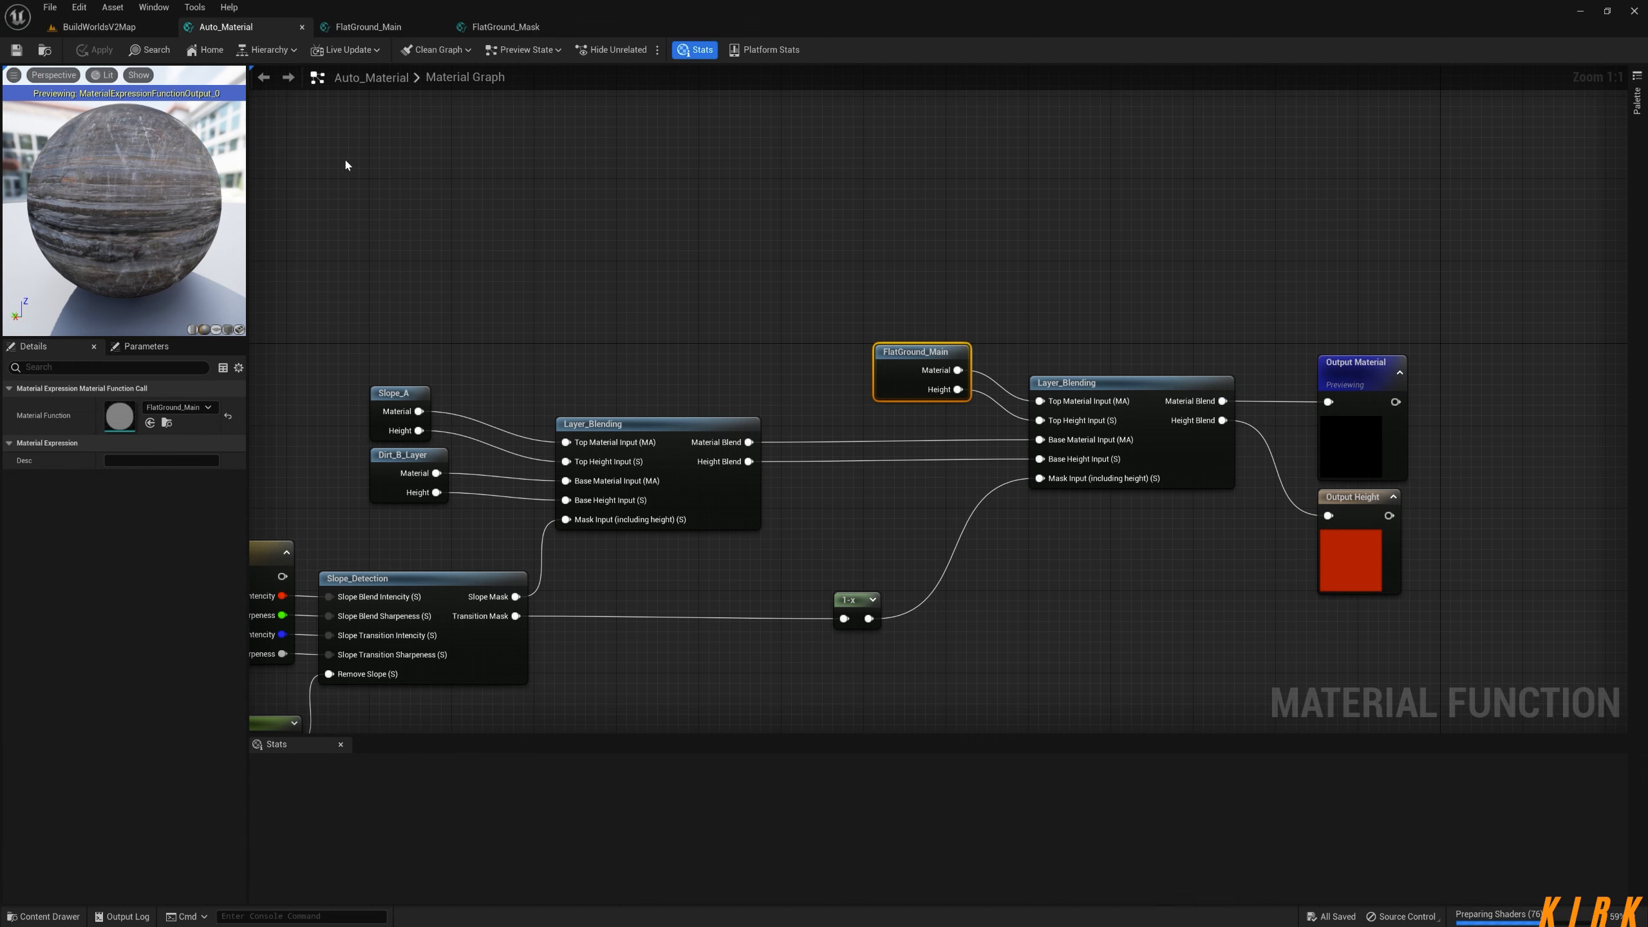
pyautogui.click(121, 28)
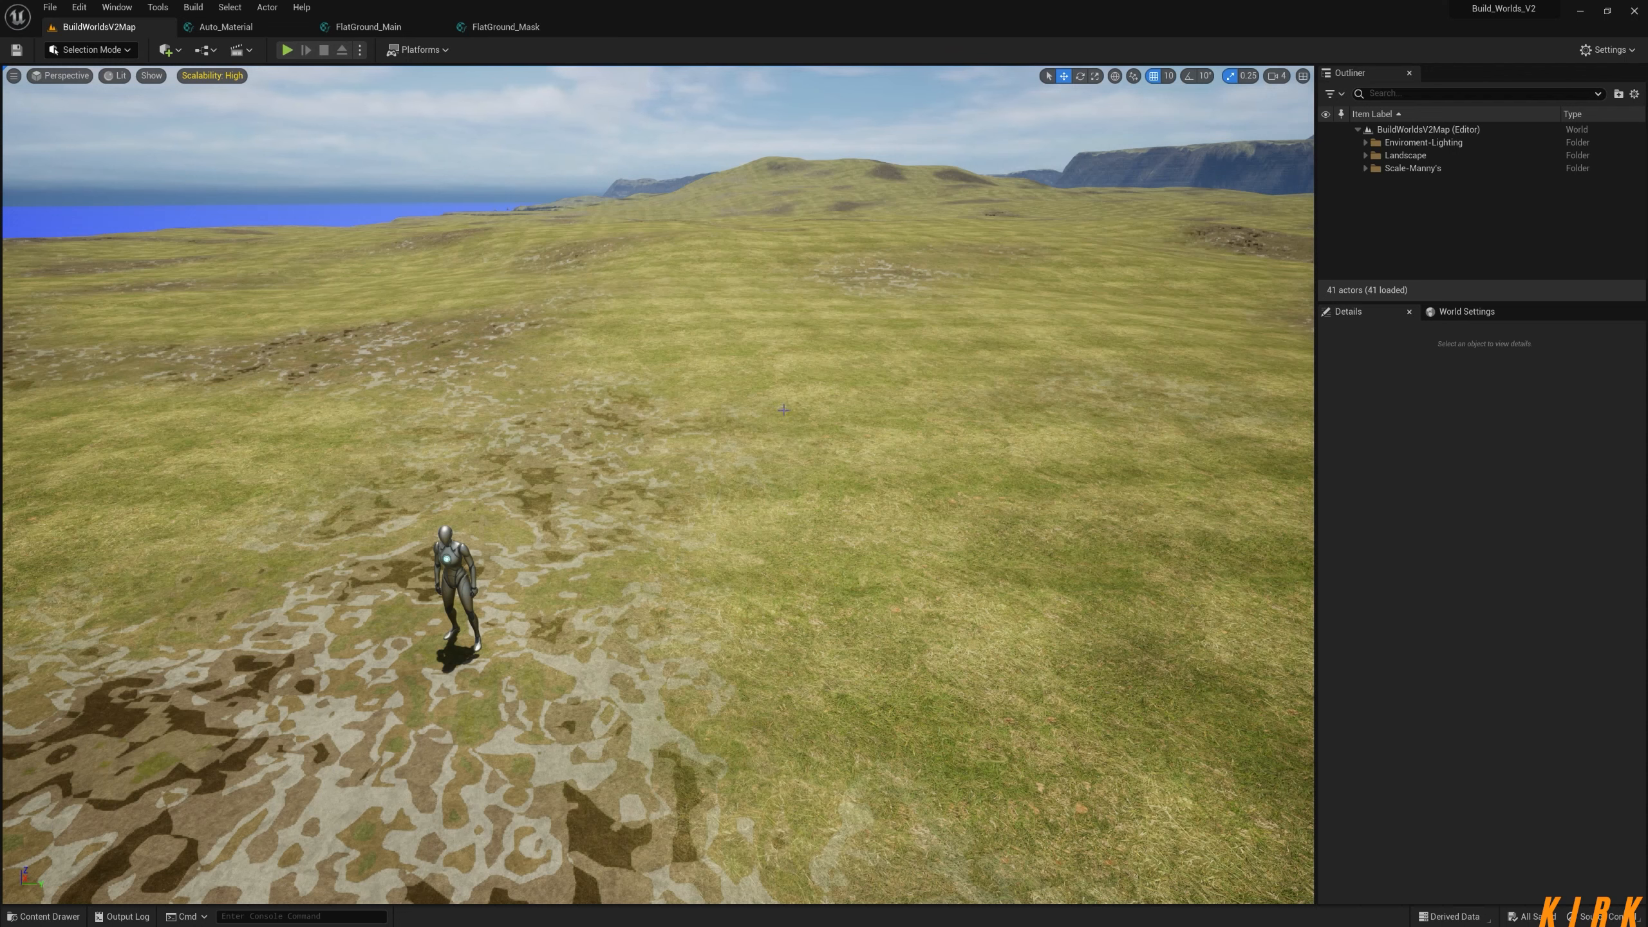
pyautogui.click(226, 27)
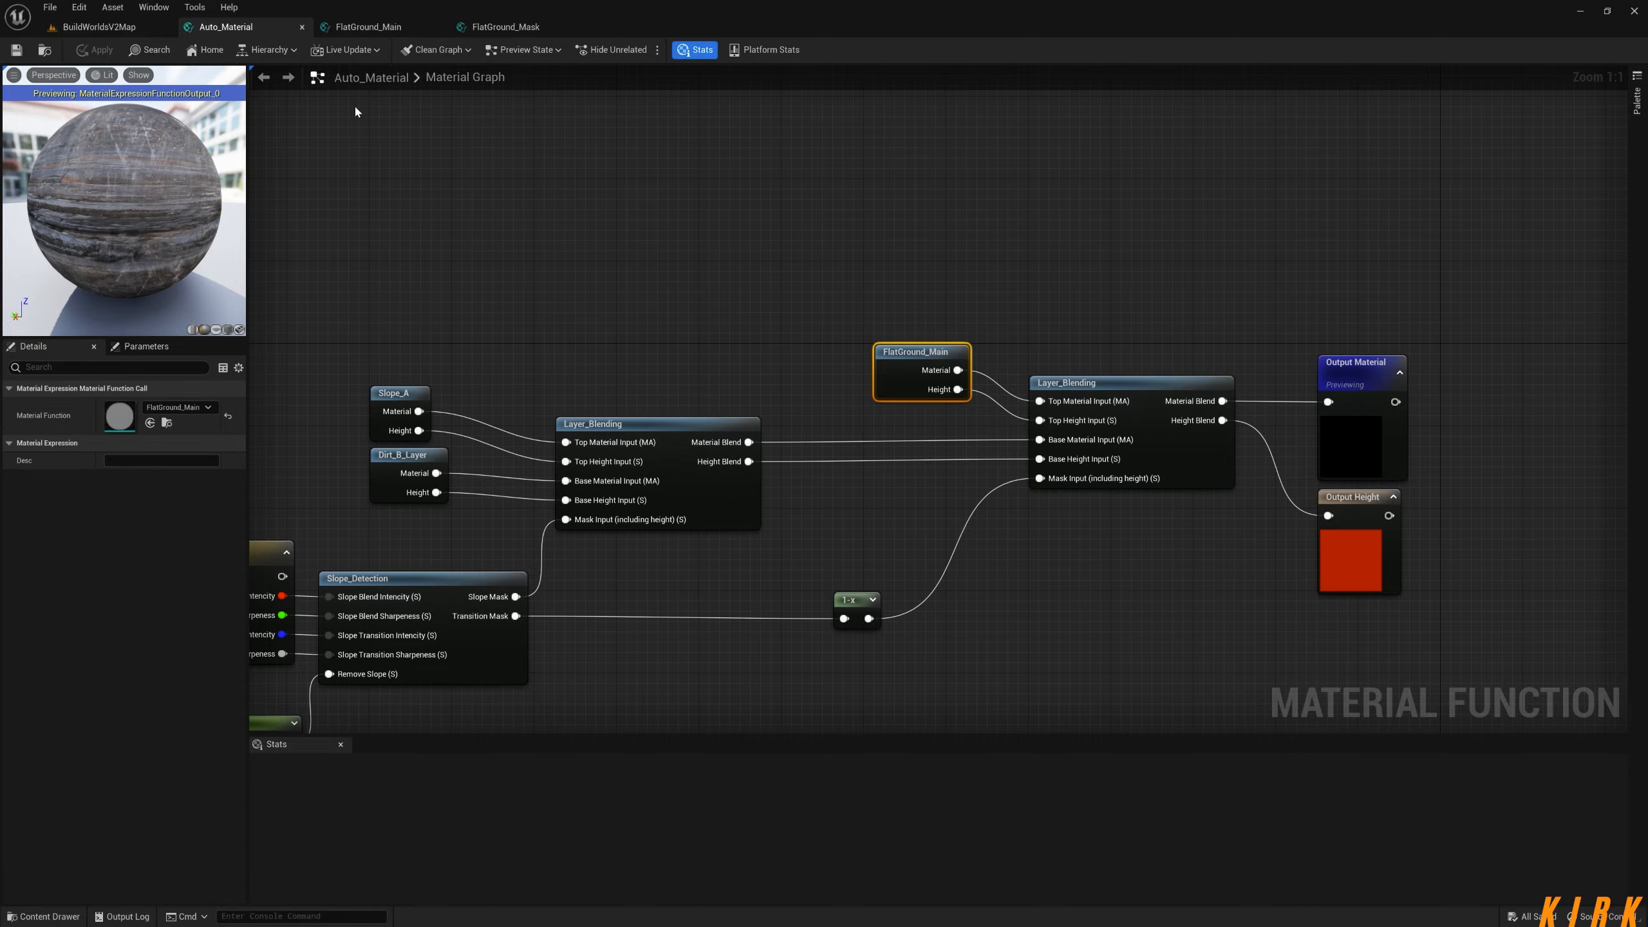
pyautogui.click(99, 26)
pyautogui.moveTo(686, 390); pyautogui.dragTo(681, 493, button='right')
pyautogui.click(367, 26)
pyautogui.moveTo(884, 319); pyautogui.dragTo(893, 320)
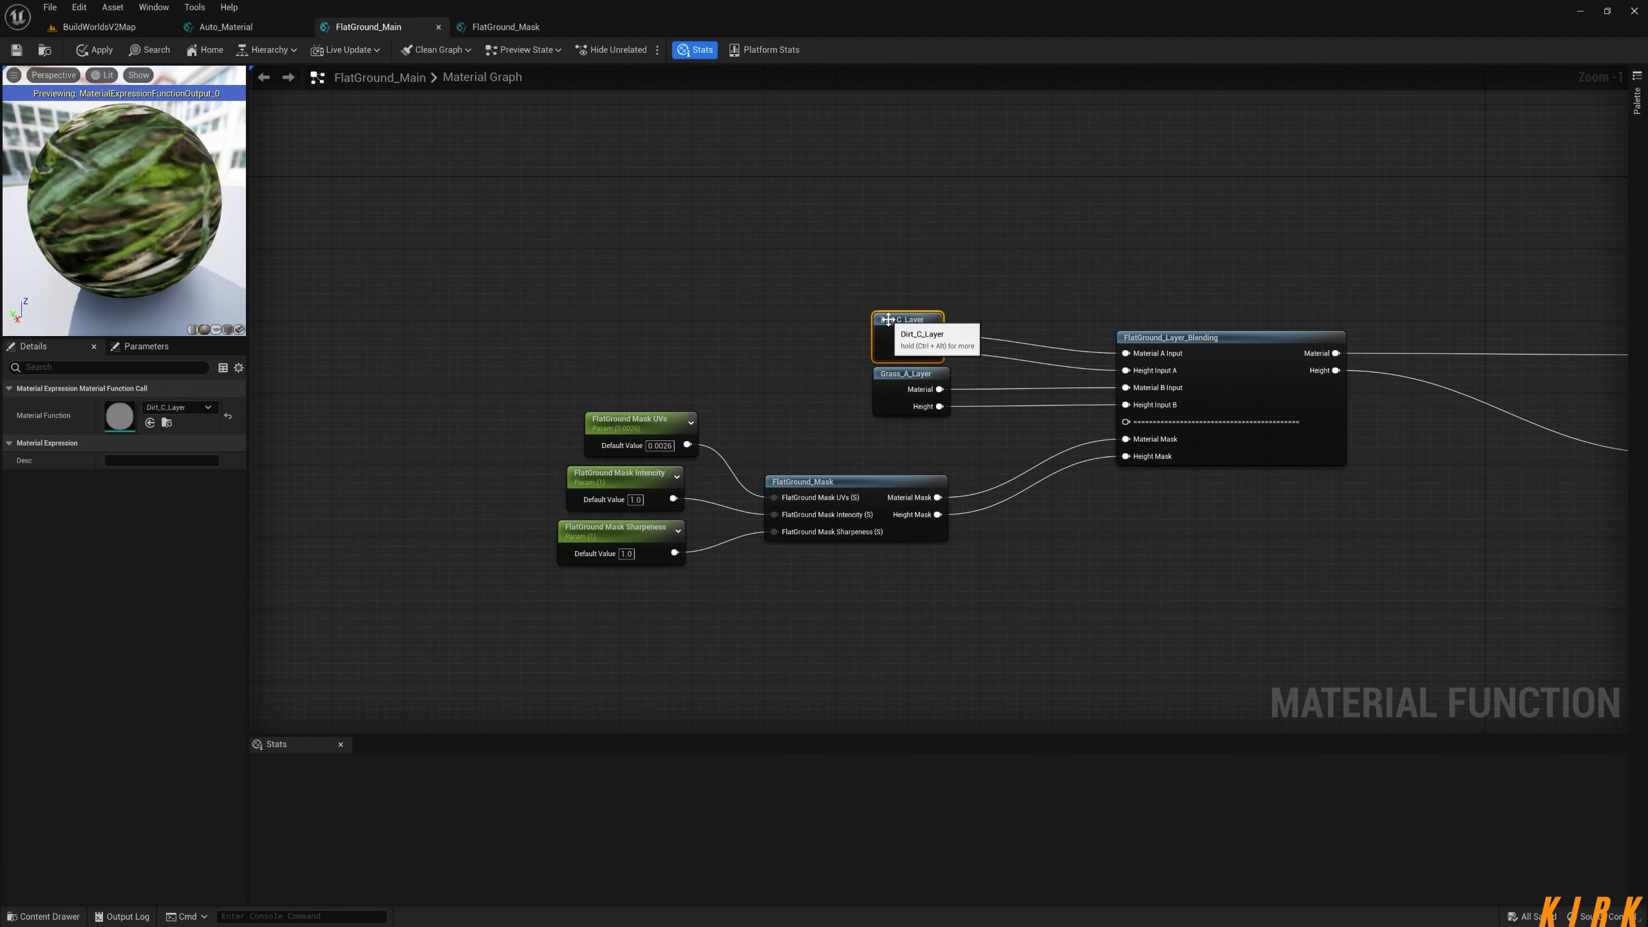
pyautogui.click(97, 26)
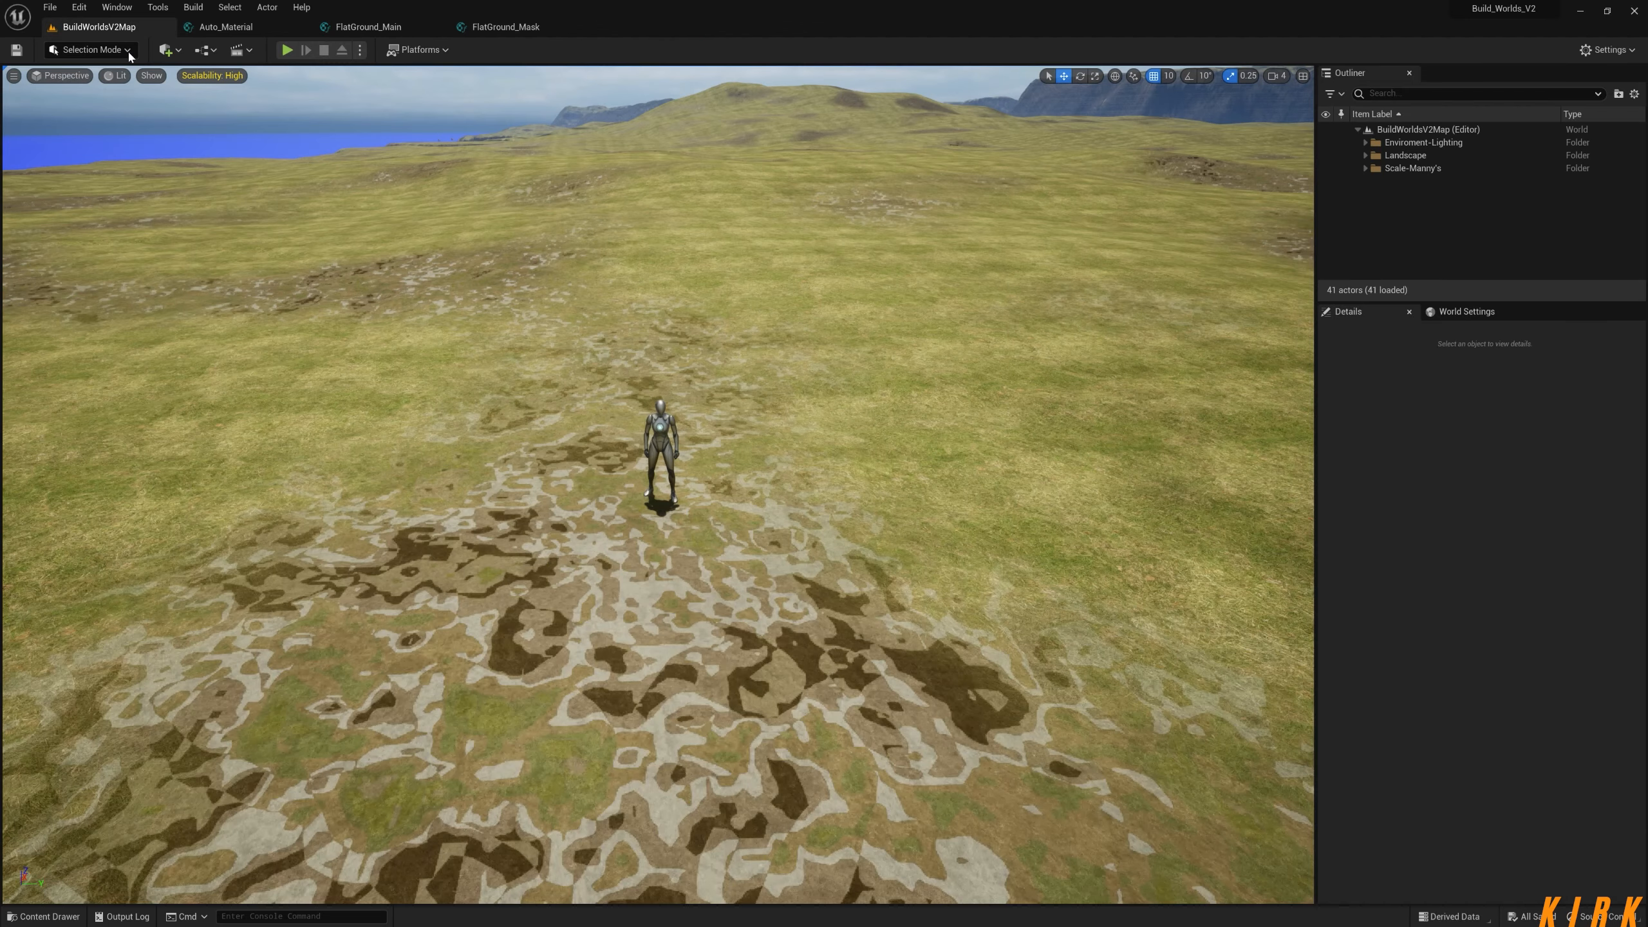
# Bring up the landscape material instance and collapse its parameter groups from 1 - Macro Variation through DIRT B Textures.
pyautogui.click(60, 919)
pyautogui.moveTo(1306, 849); pyautogui.dragTo(1306, 842)
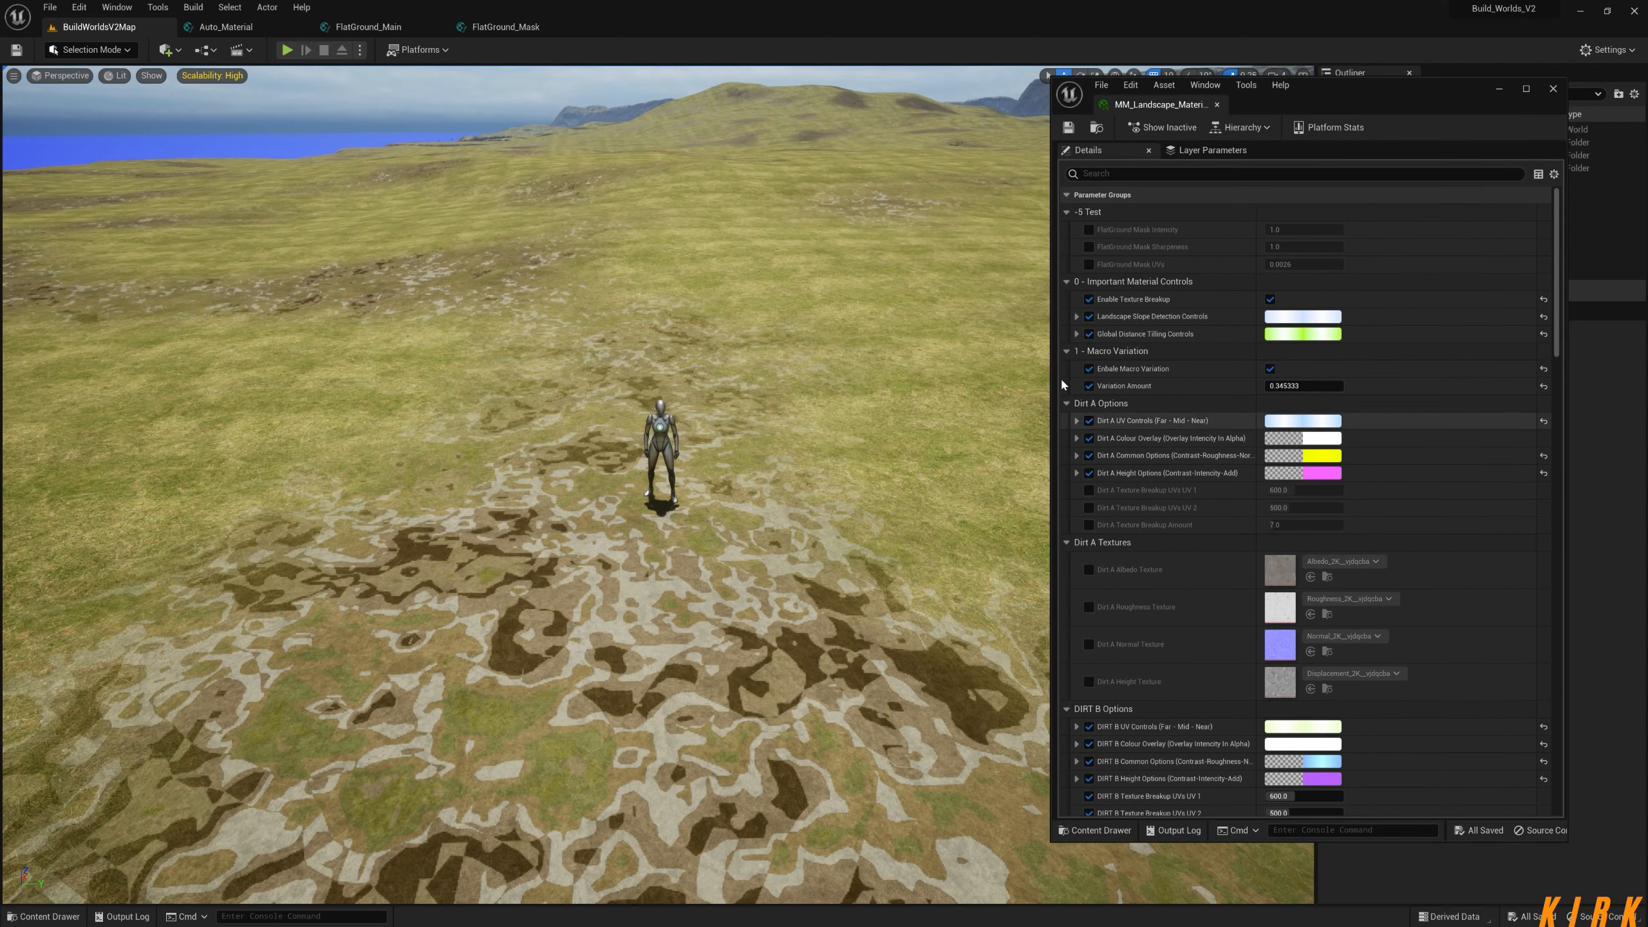
pyautogui.click(1067, 351)
pyautogui.click(1067, 369)
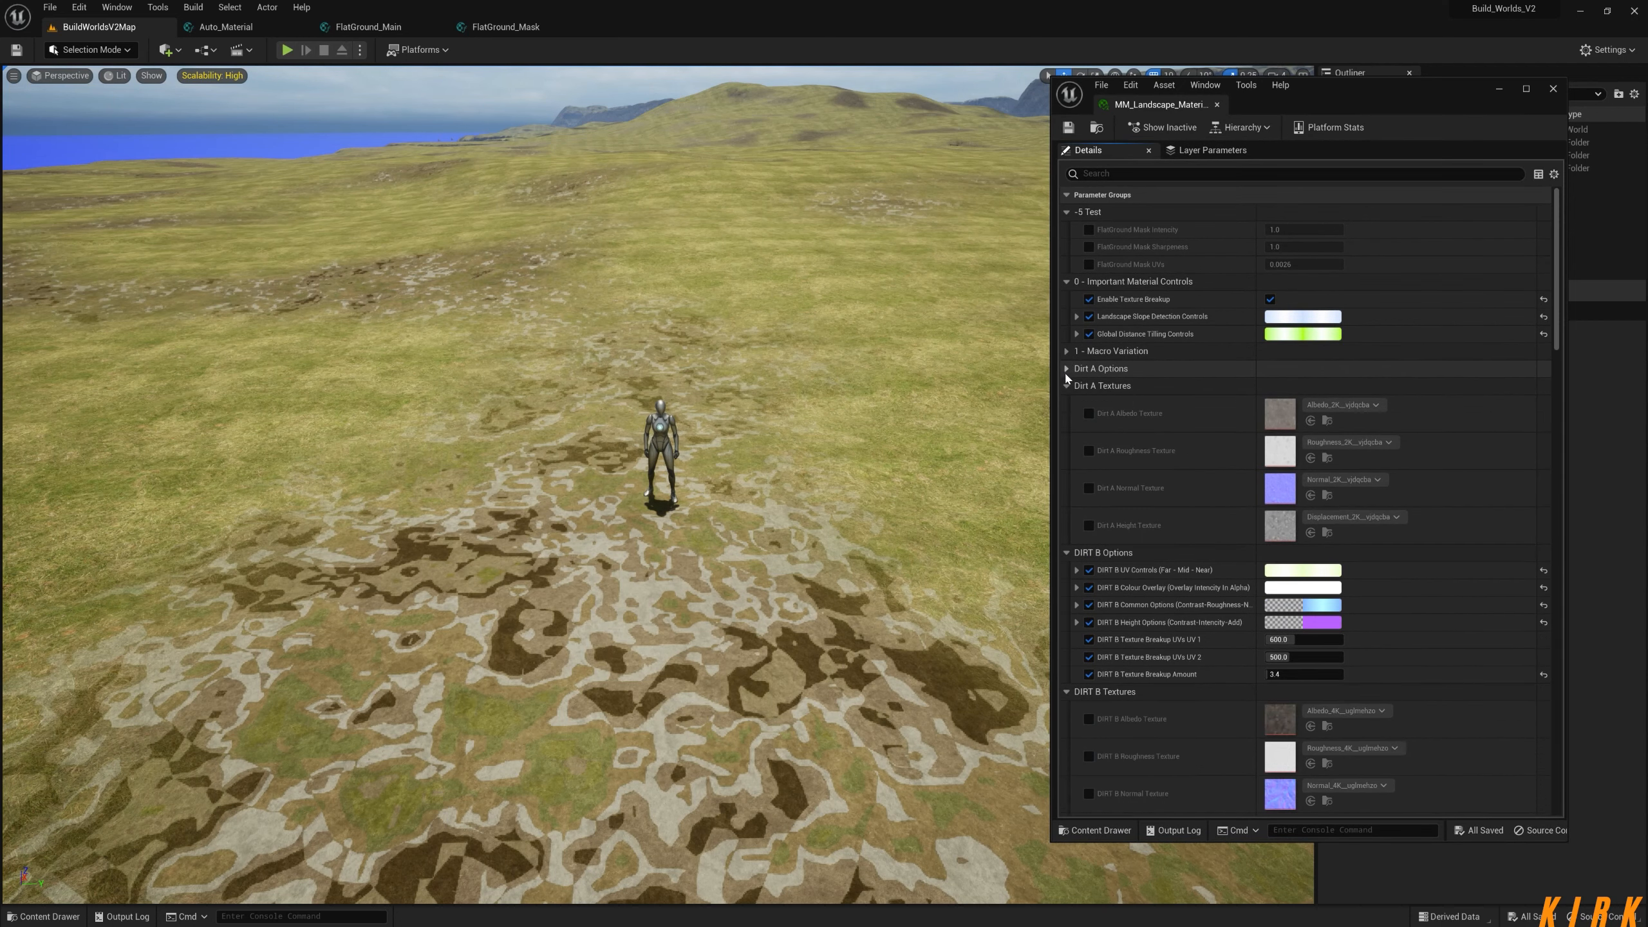
pyautogui.click(1066, 386)
pyautogui.click(1067, 403)
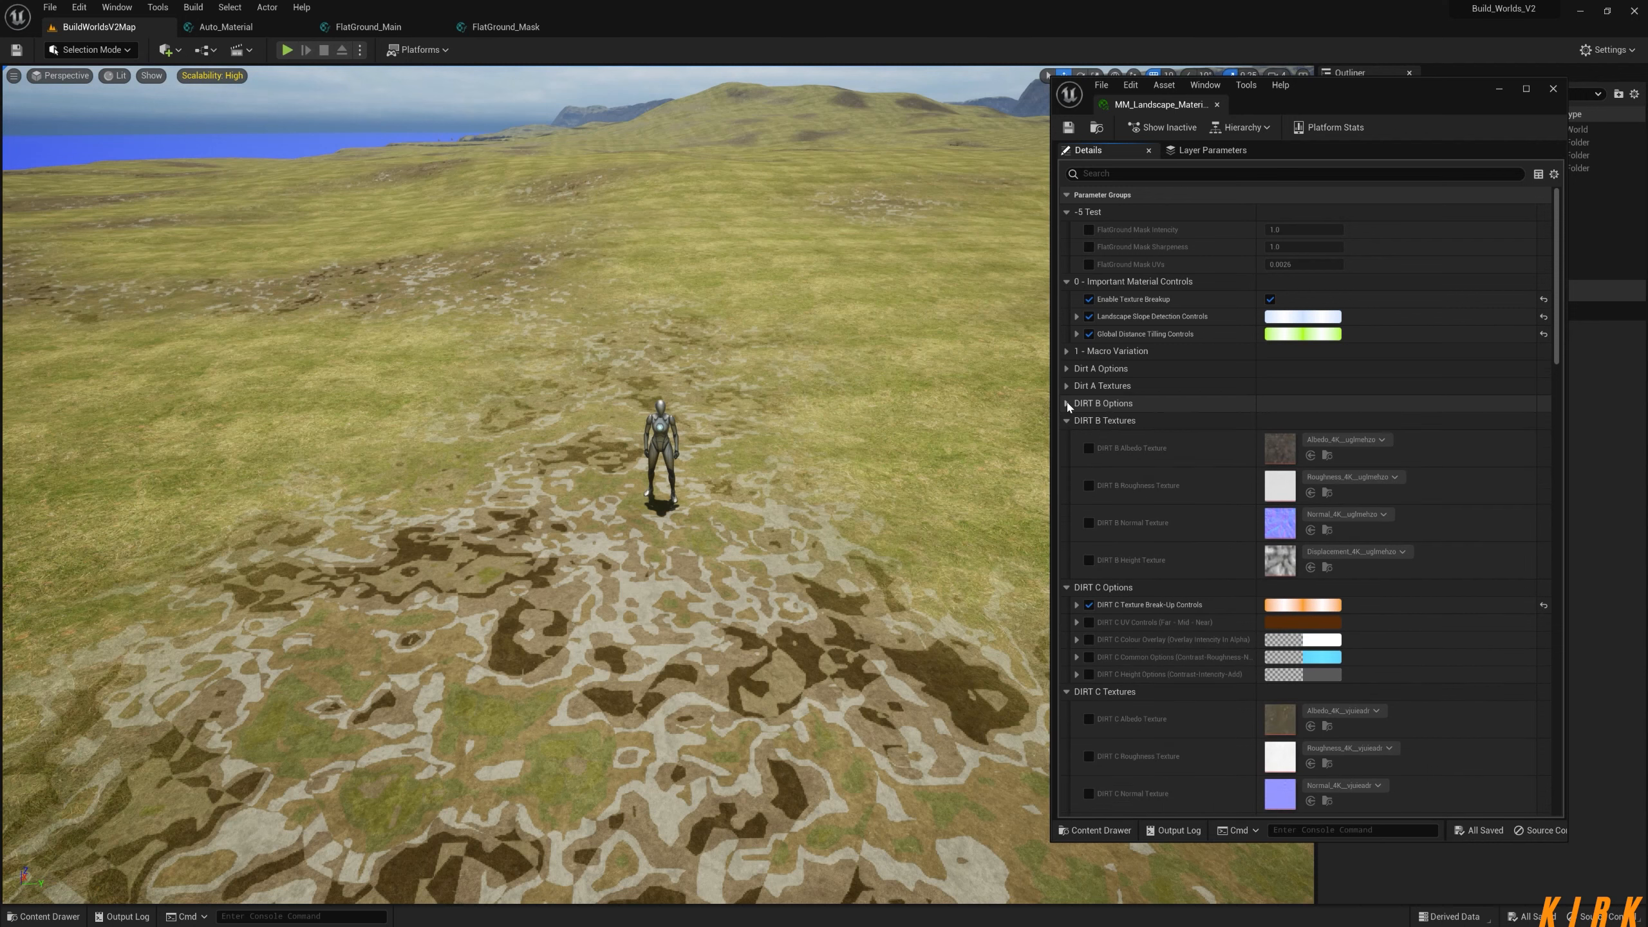
pyautogui.click(1067, 420)
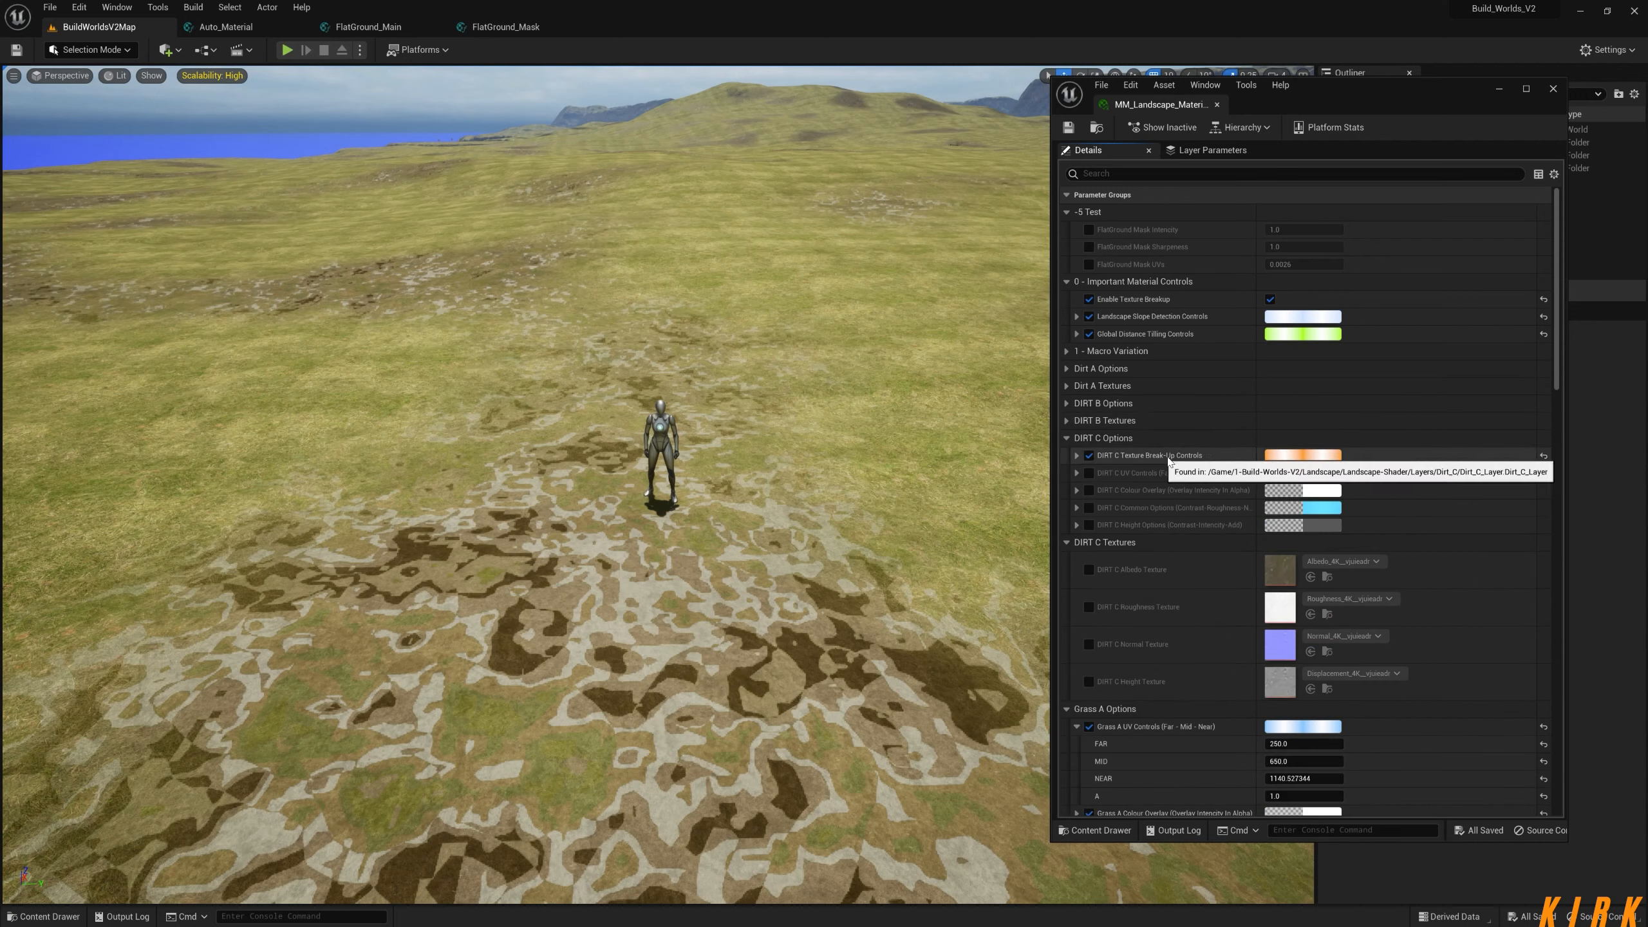
# Enable the overrides for DIRT C UV Controls, Colour Overlay, Common Options and Height Options.
pyautogui.click(1077, 456)
pyautogui.click(1076, 455)
pyautogui.click(1089, 473)
pyautogui.click(1088, 490)
pyautogui.click(1089, 508)
pyautogui.click(1088, 524)
# Set the DIRT C UV Controls to NEAR 1100, MID 600 and FAR 150, and check the dirt around the mannequin.
pyautogui.click(1076, 472)
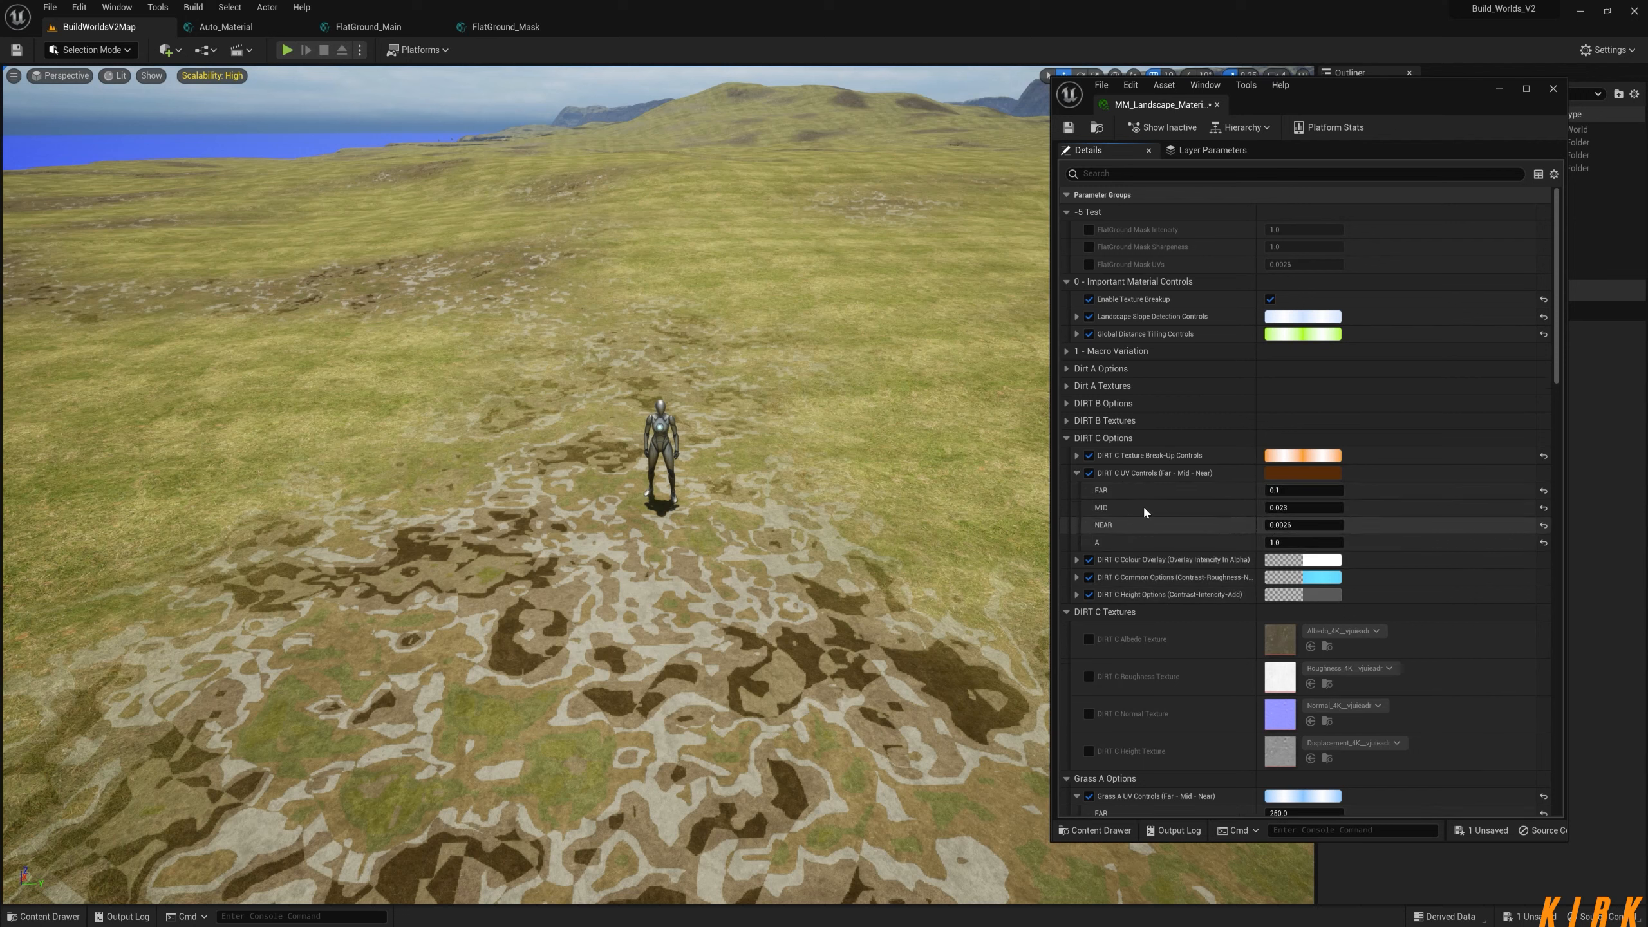
pyautogui.click(1301, 525)
pyautogui.write('1100')
pyautogui.press('Return')
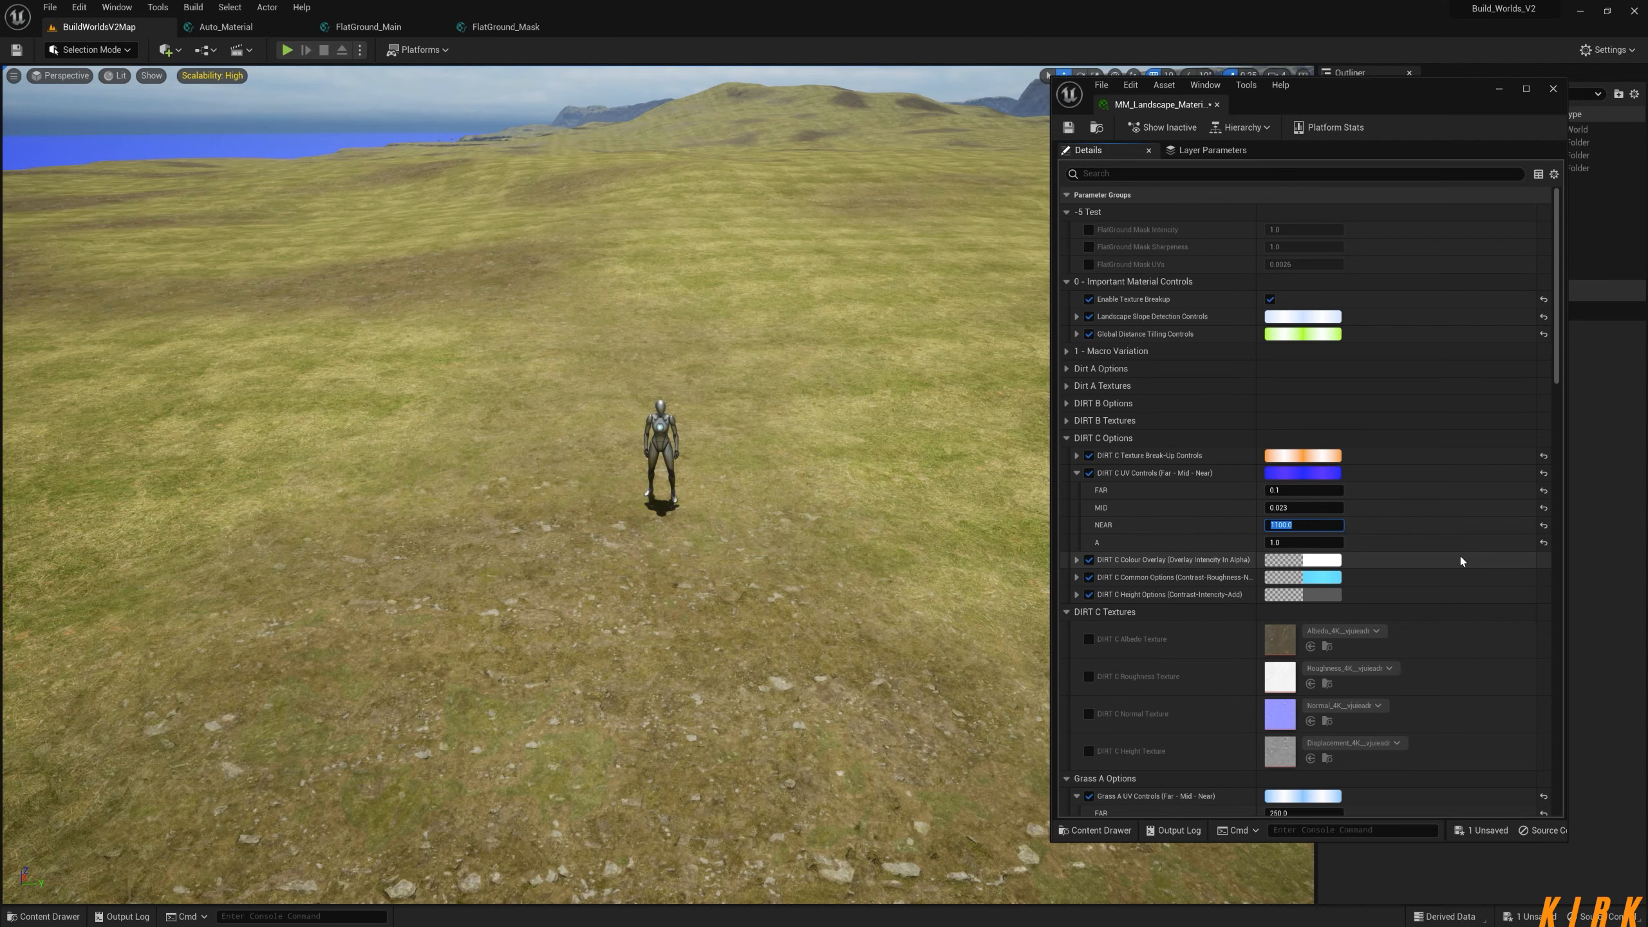
pyautogui.click(1317, 510)
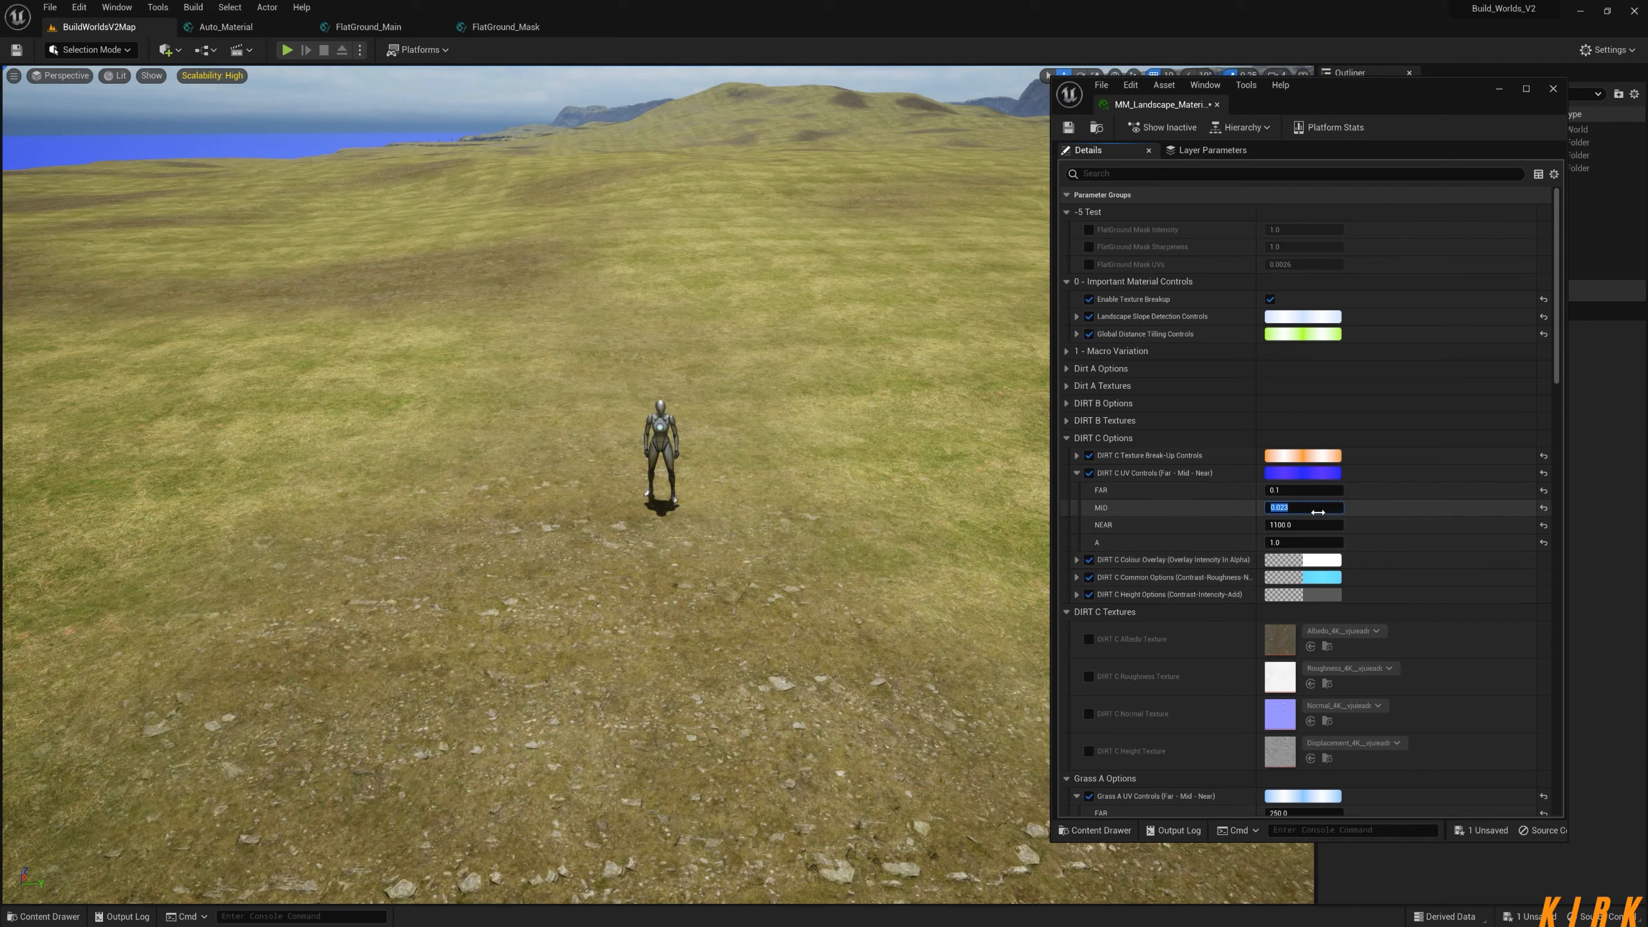
pyautogui.write('600')
pyautogui.press('Return')
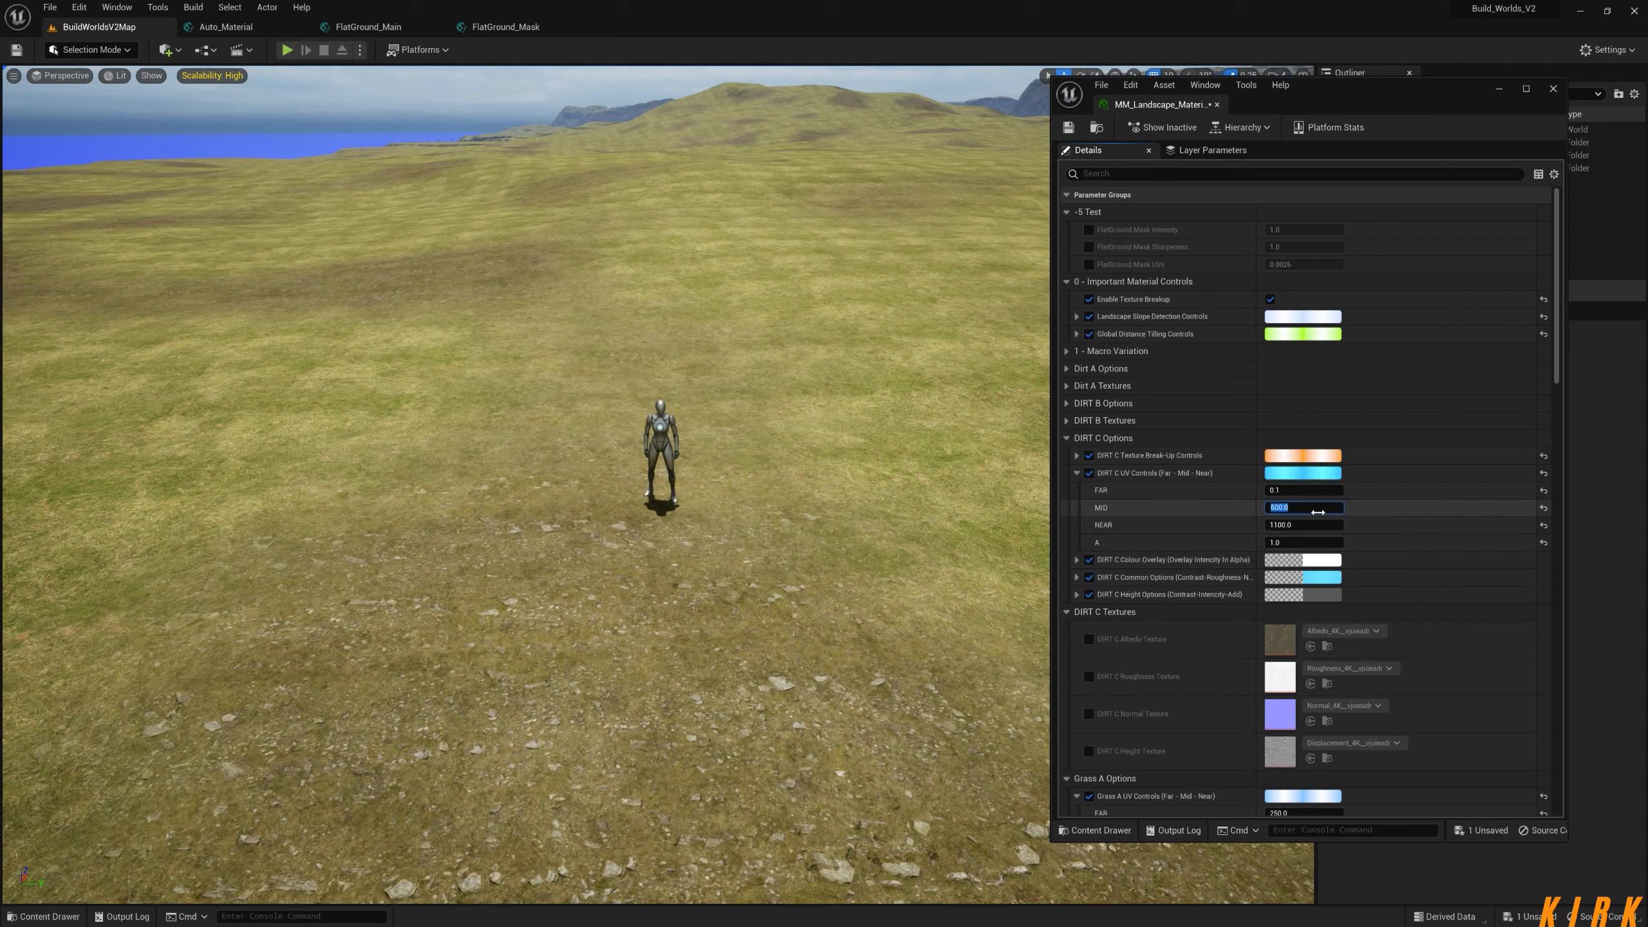
pyautogui.click(1306, 491)
pyautogui.write('150')
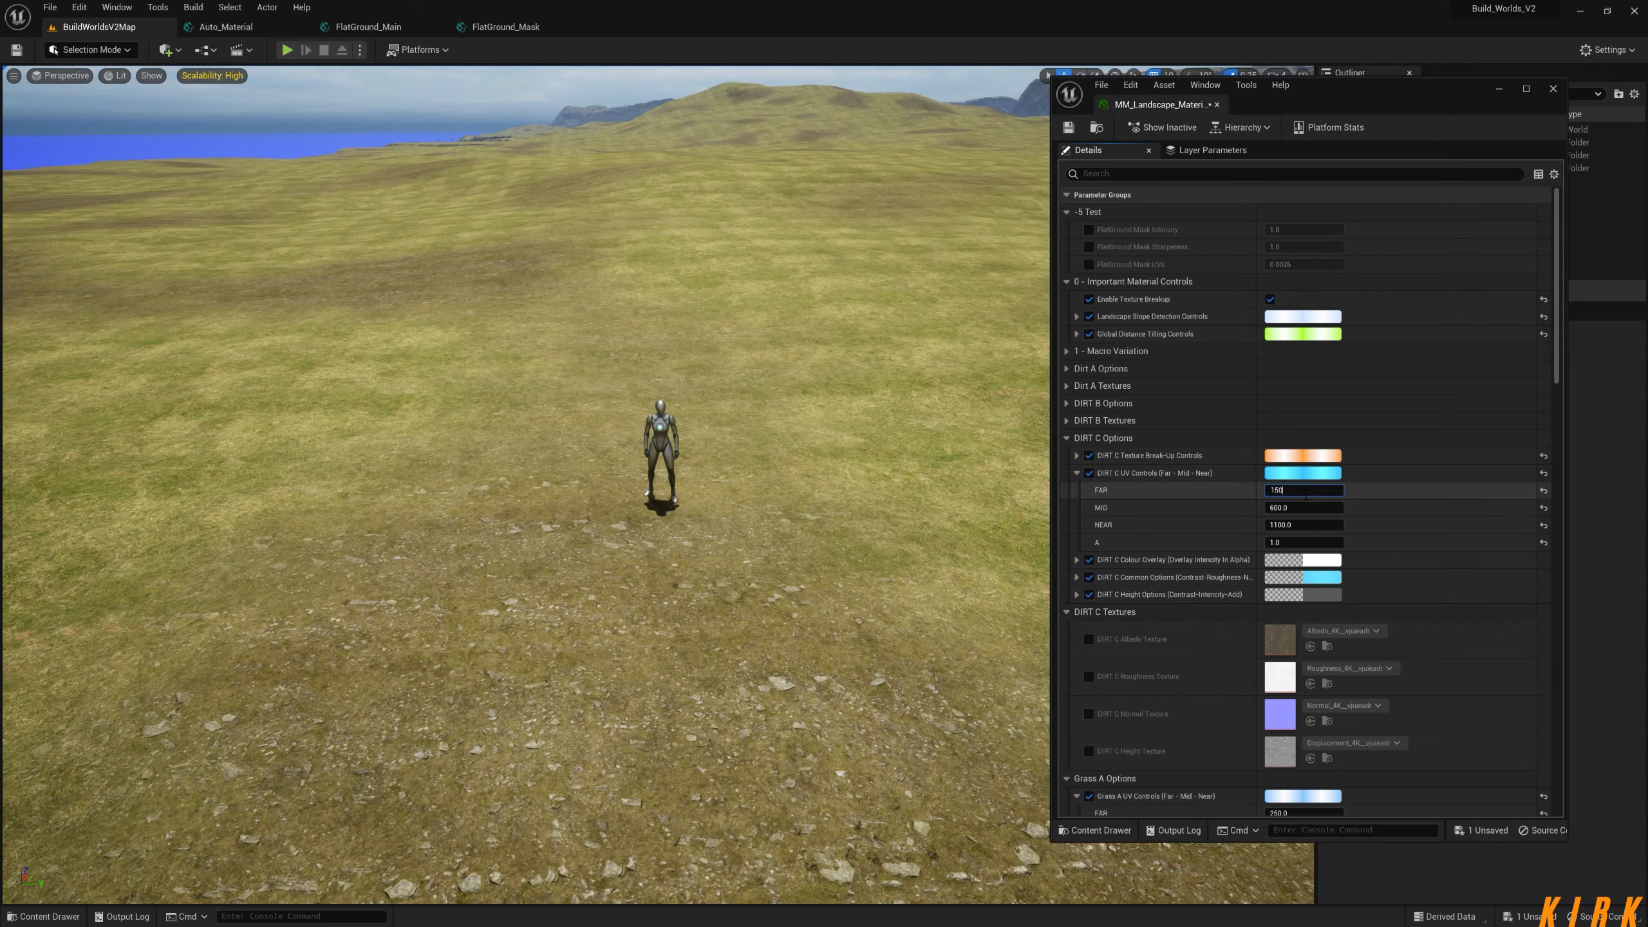
pyautogui.press('Return')
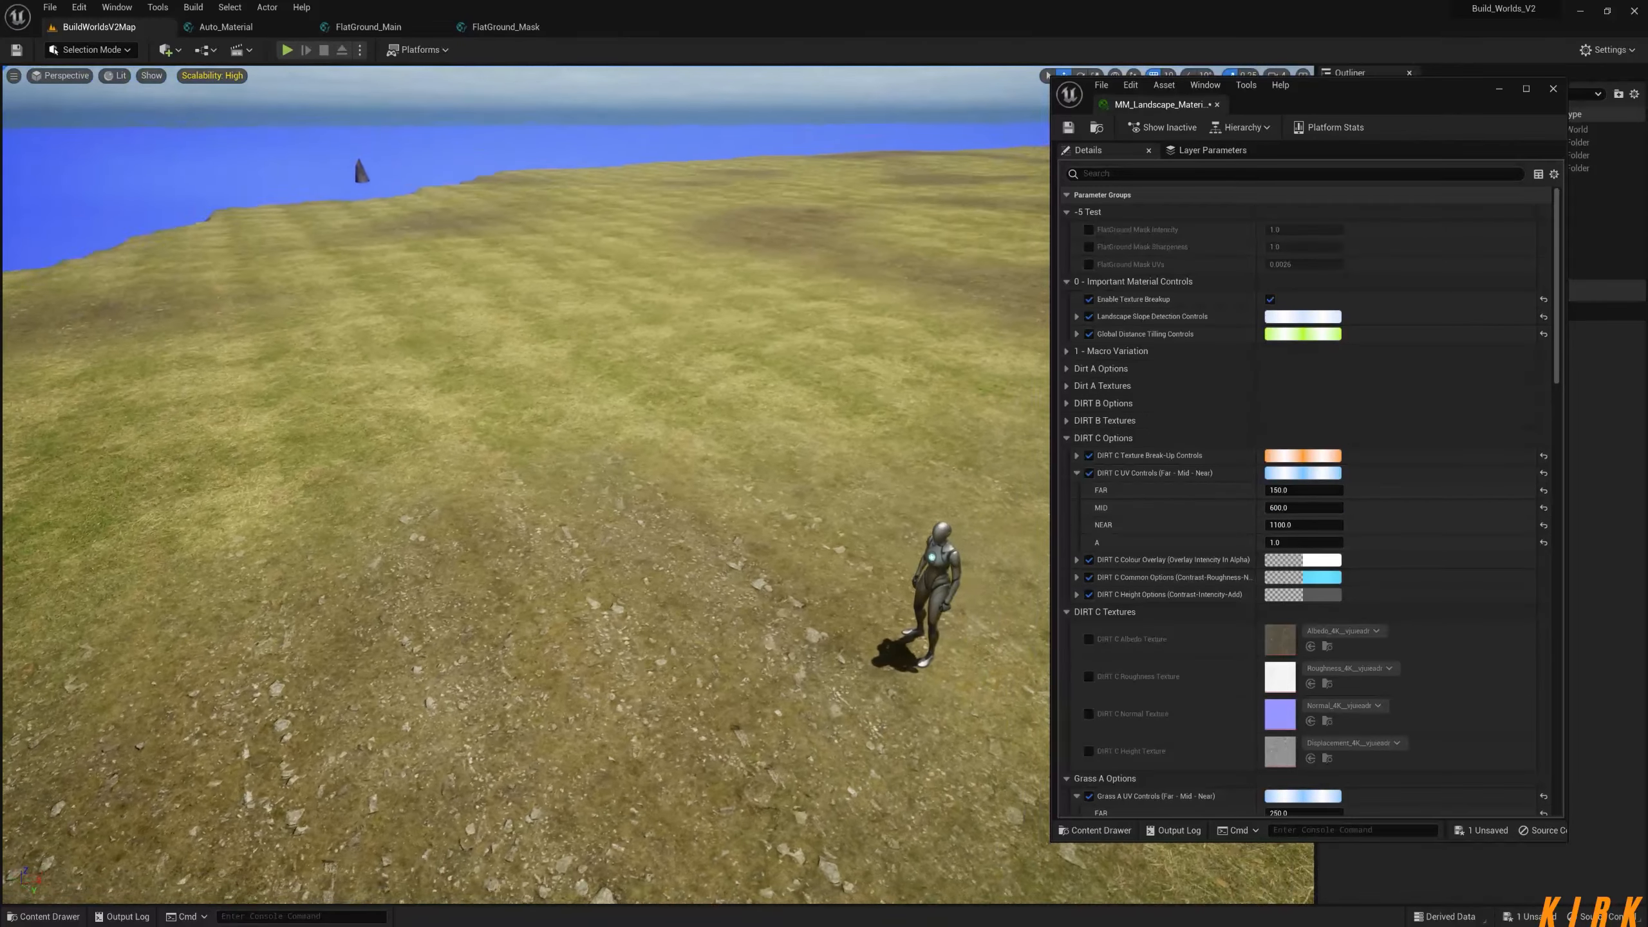
pyautogui.moveTo(584, 487); pyautogui.dragTo(860, 384, button='right')
# Enable the FlatGround Mask Intensity, Sharpness and UVs overrides, and set the mask UVs to 0.0082.
pyautogui.click(1090, 247)
pyautogui.click(1089, 230)
pyautogui.click(1089, 264)
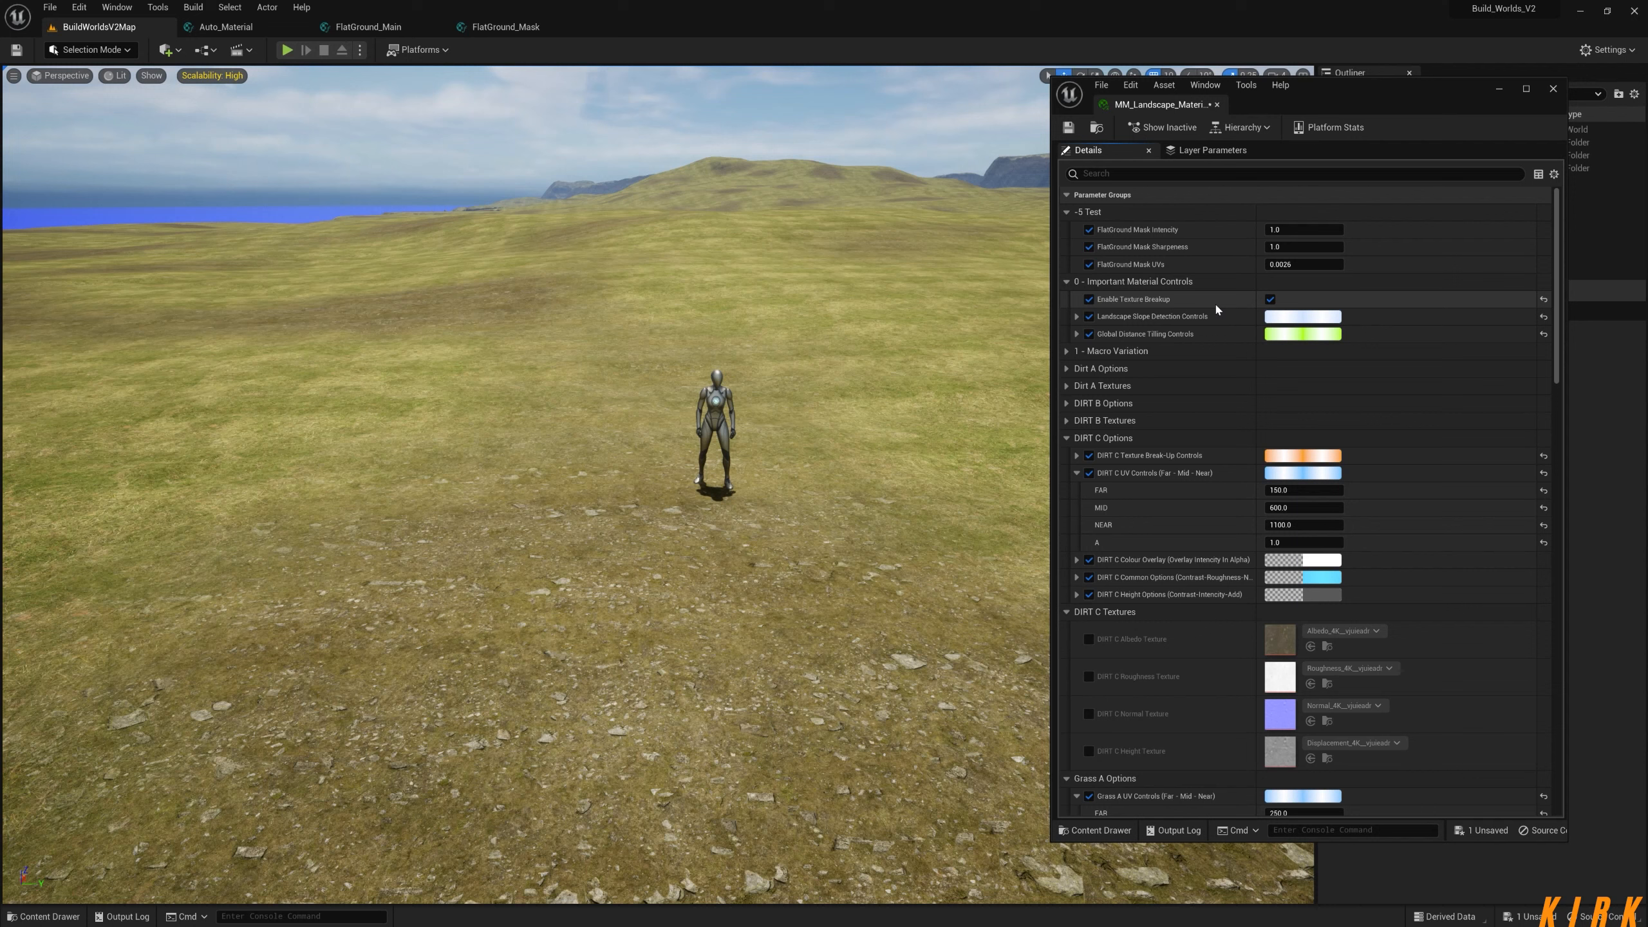
pyautogui.click(1303, 265)
pyautogui.write('0.00')
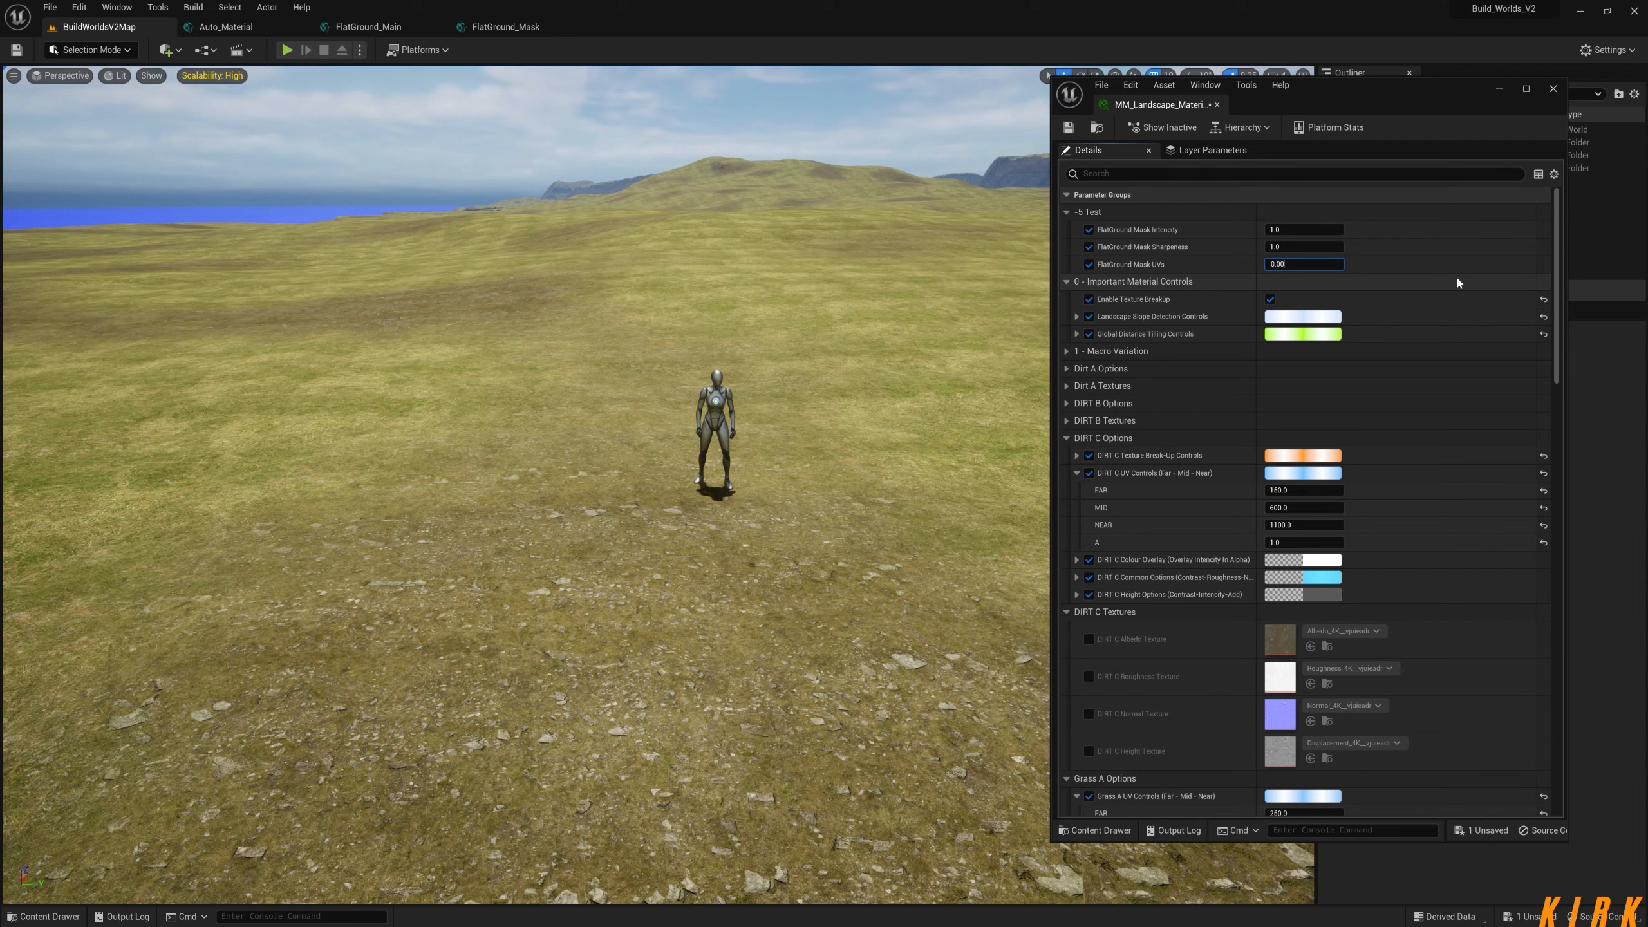
pyautogui.write('82')
pyautogui.press('Return')
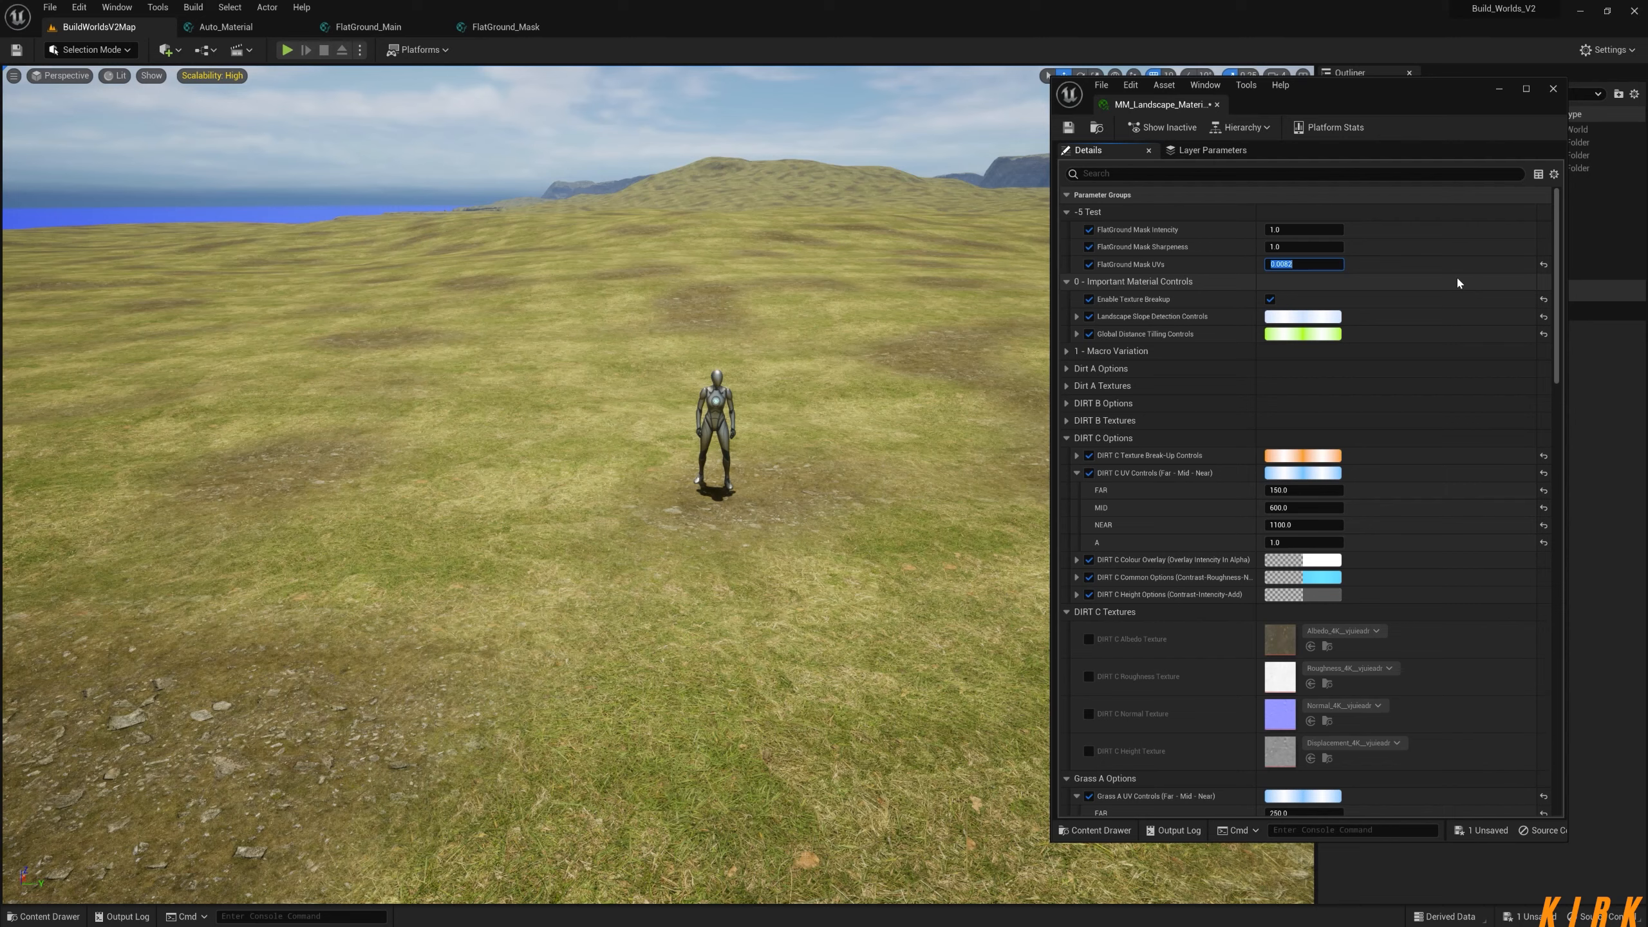
pyautogui.moveTo(578, 506); pyautogui.dragTo(555, 558, button='right')
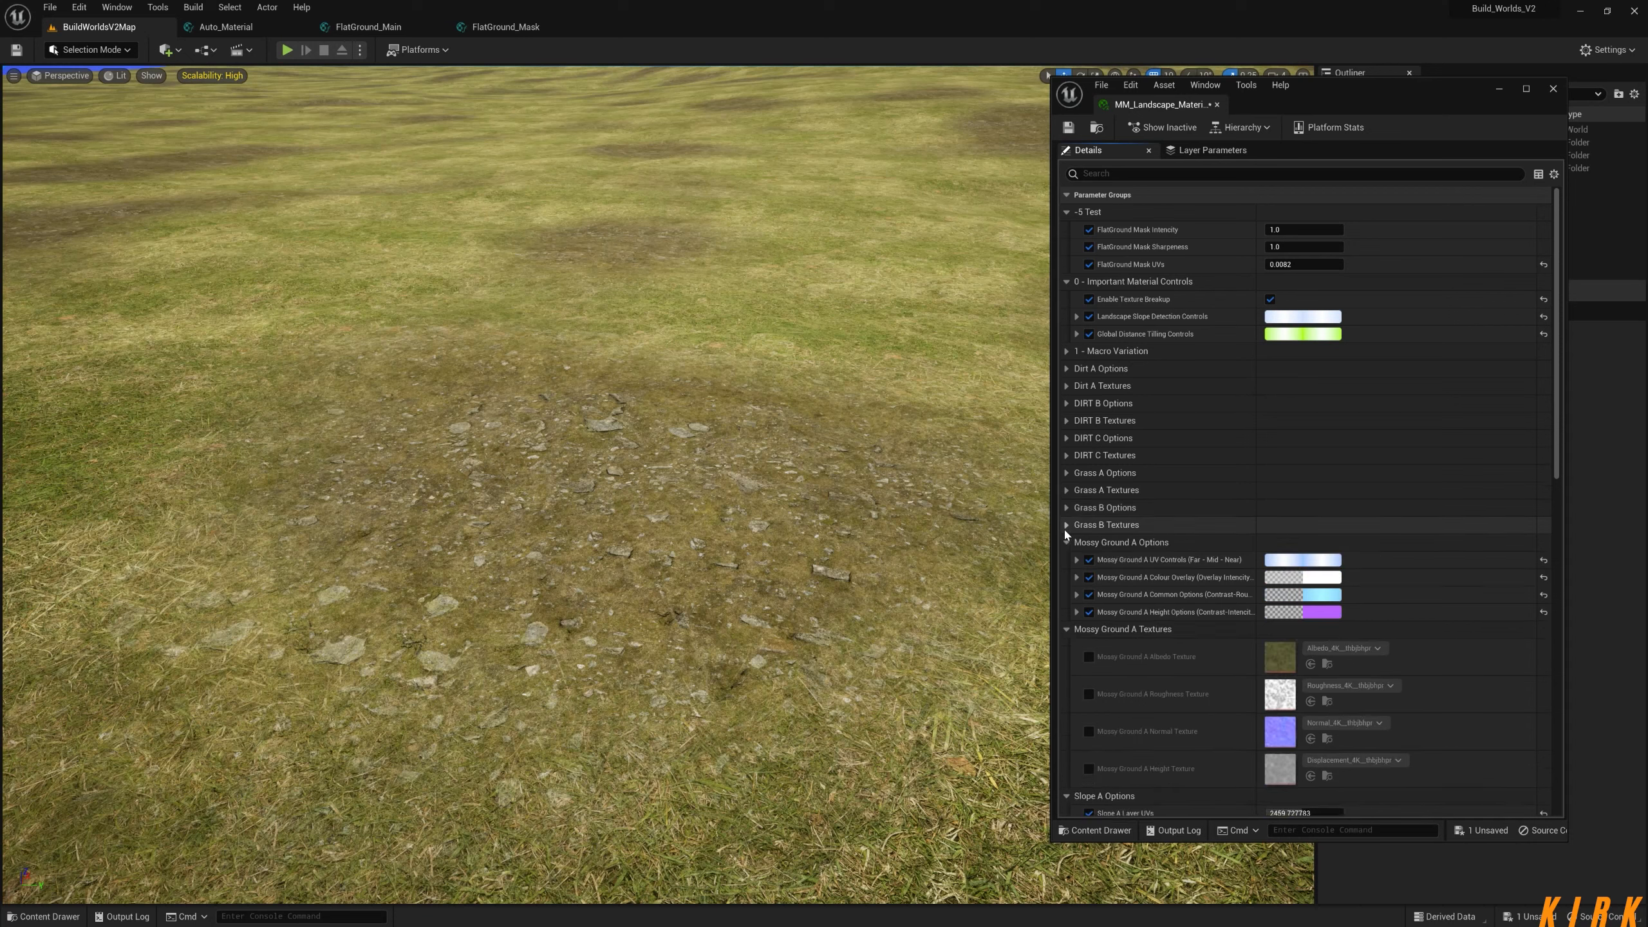
# Collapse the material instance's parameter groups from Mossy Ground A Options through Swamp Water Textures.
pyautogui.click(1068, 544)
pyautogui.click(1067, 560)
pyautogui.click(1066, 577)
pyautogui.click(1067, 595)
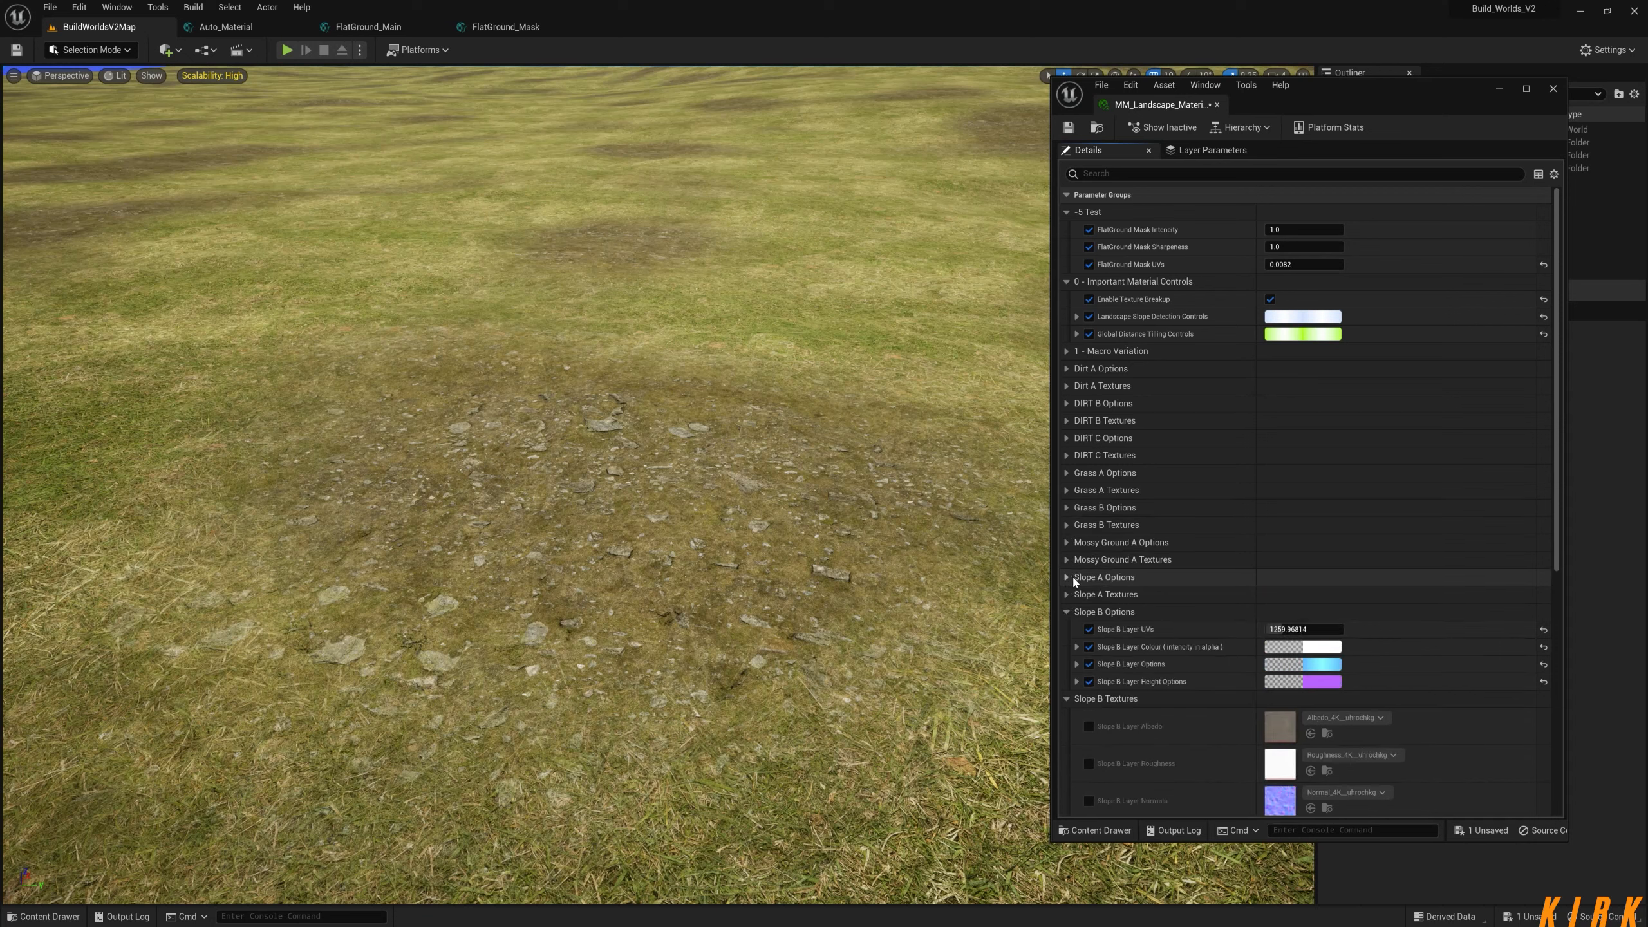
pyautogui.click(1067, 612)
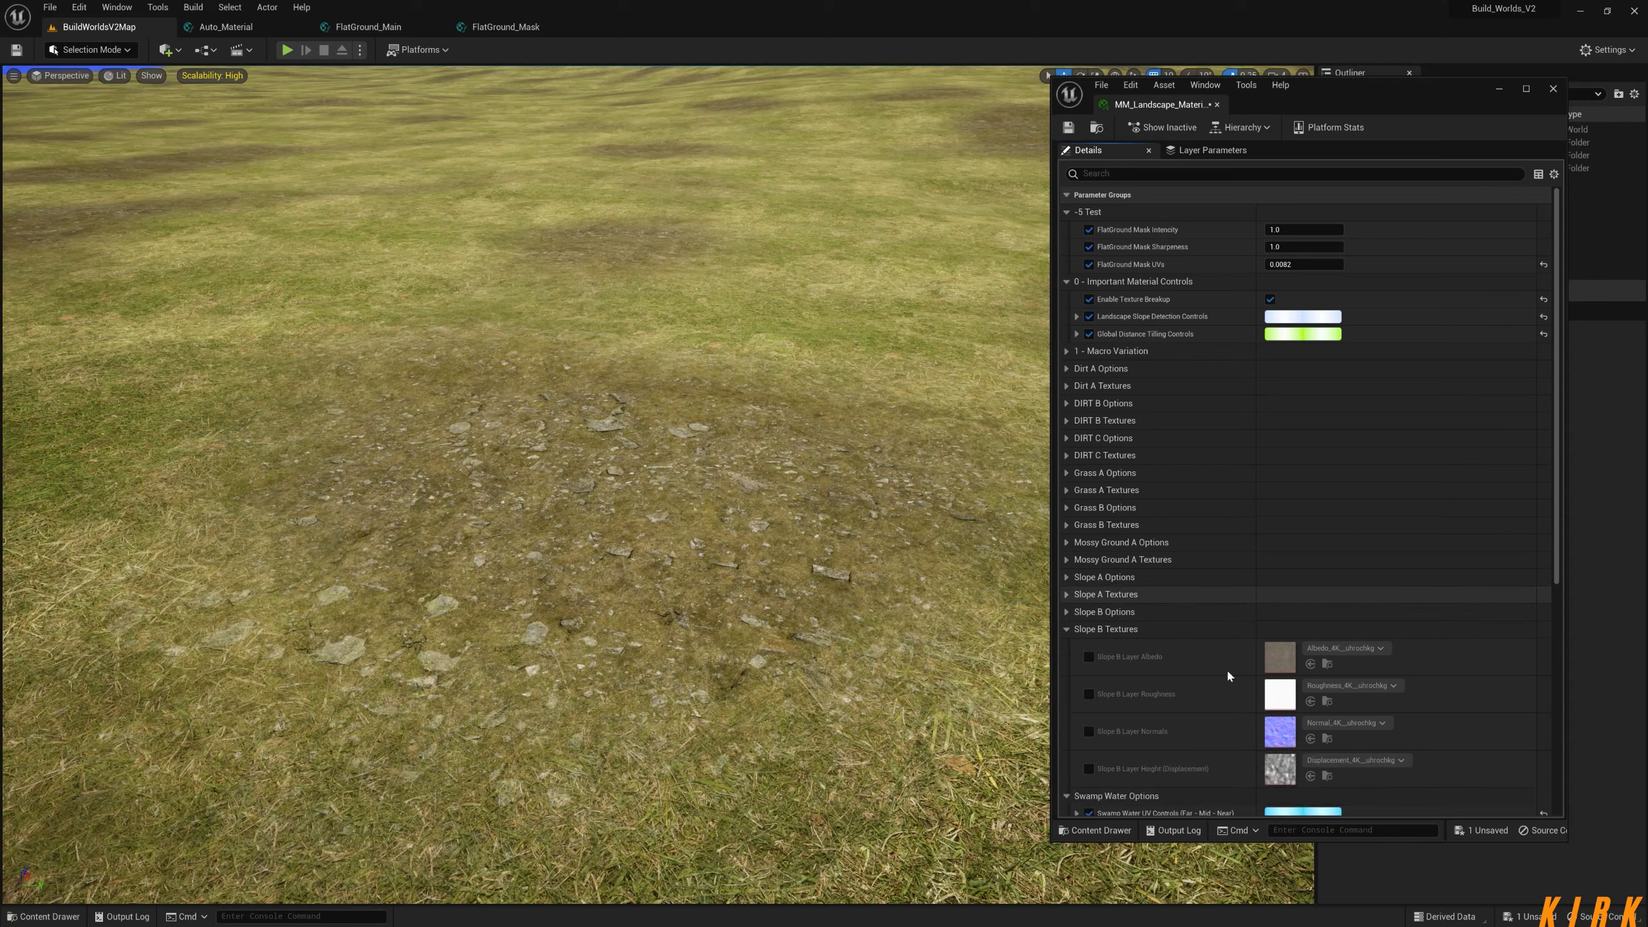
pyautogui.click(1066, 630)
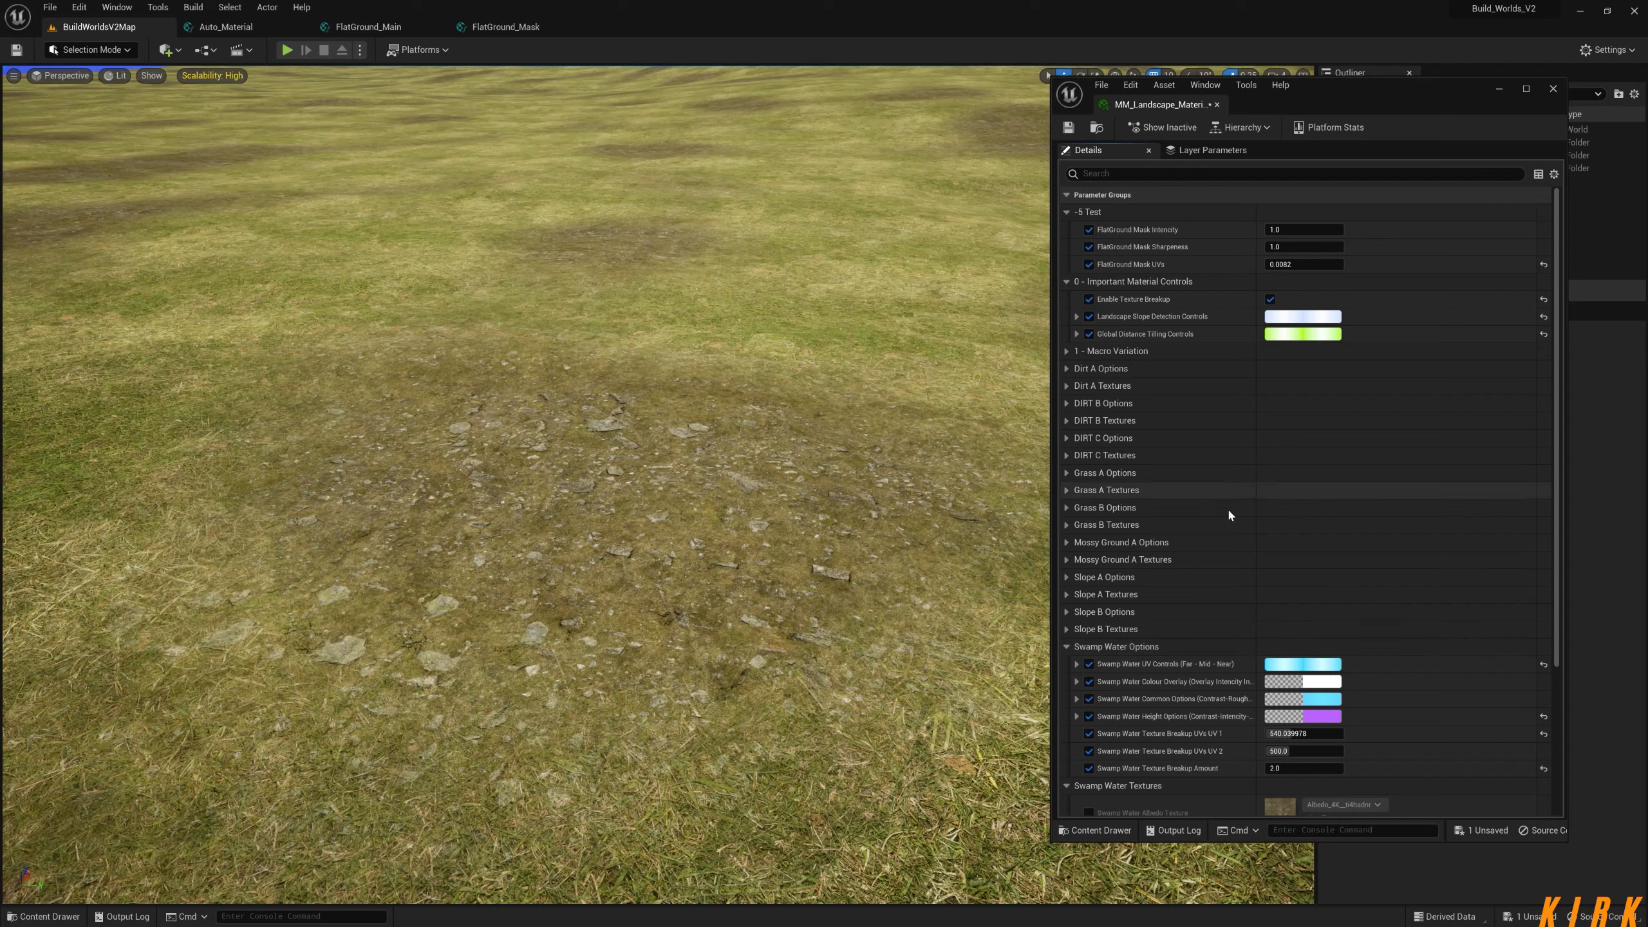
pyautogui.click(1066, 646)
pyautogui.click(1066, 664)
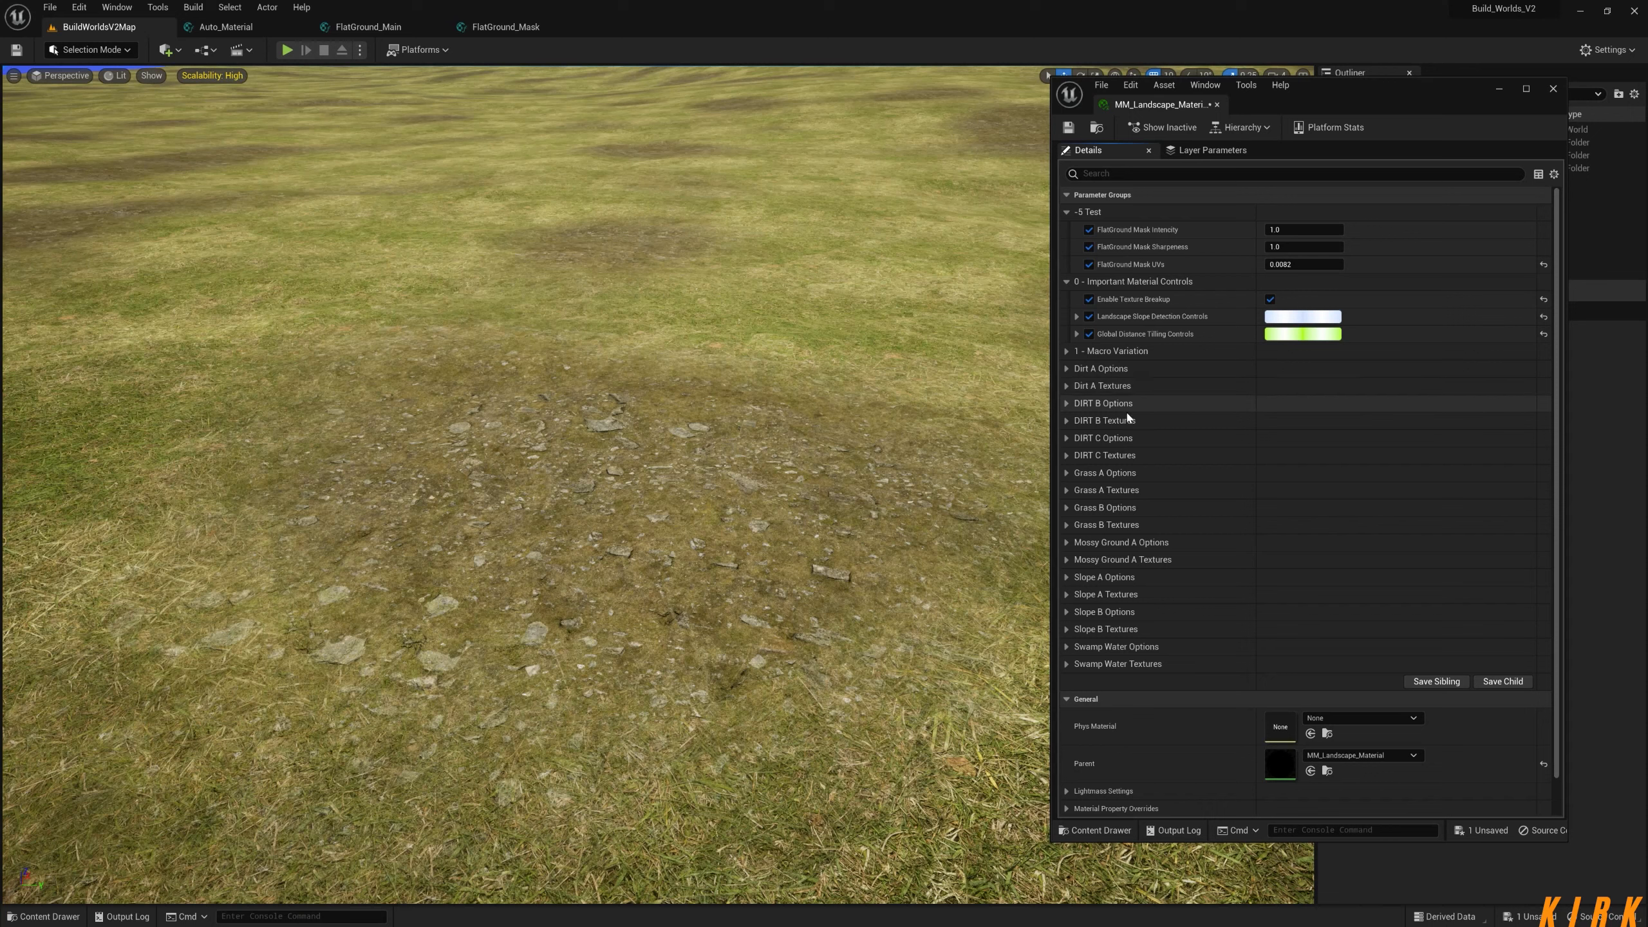
# Look through the Slope A Options, Slope A Textures and Slope B Options parameter groups.
pyautogui.click(1067, 577)
pyautogui.click(1067, 576)
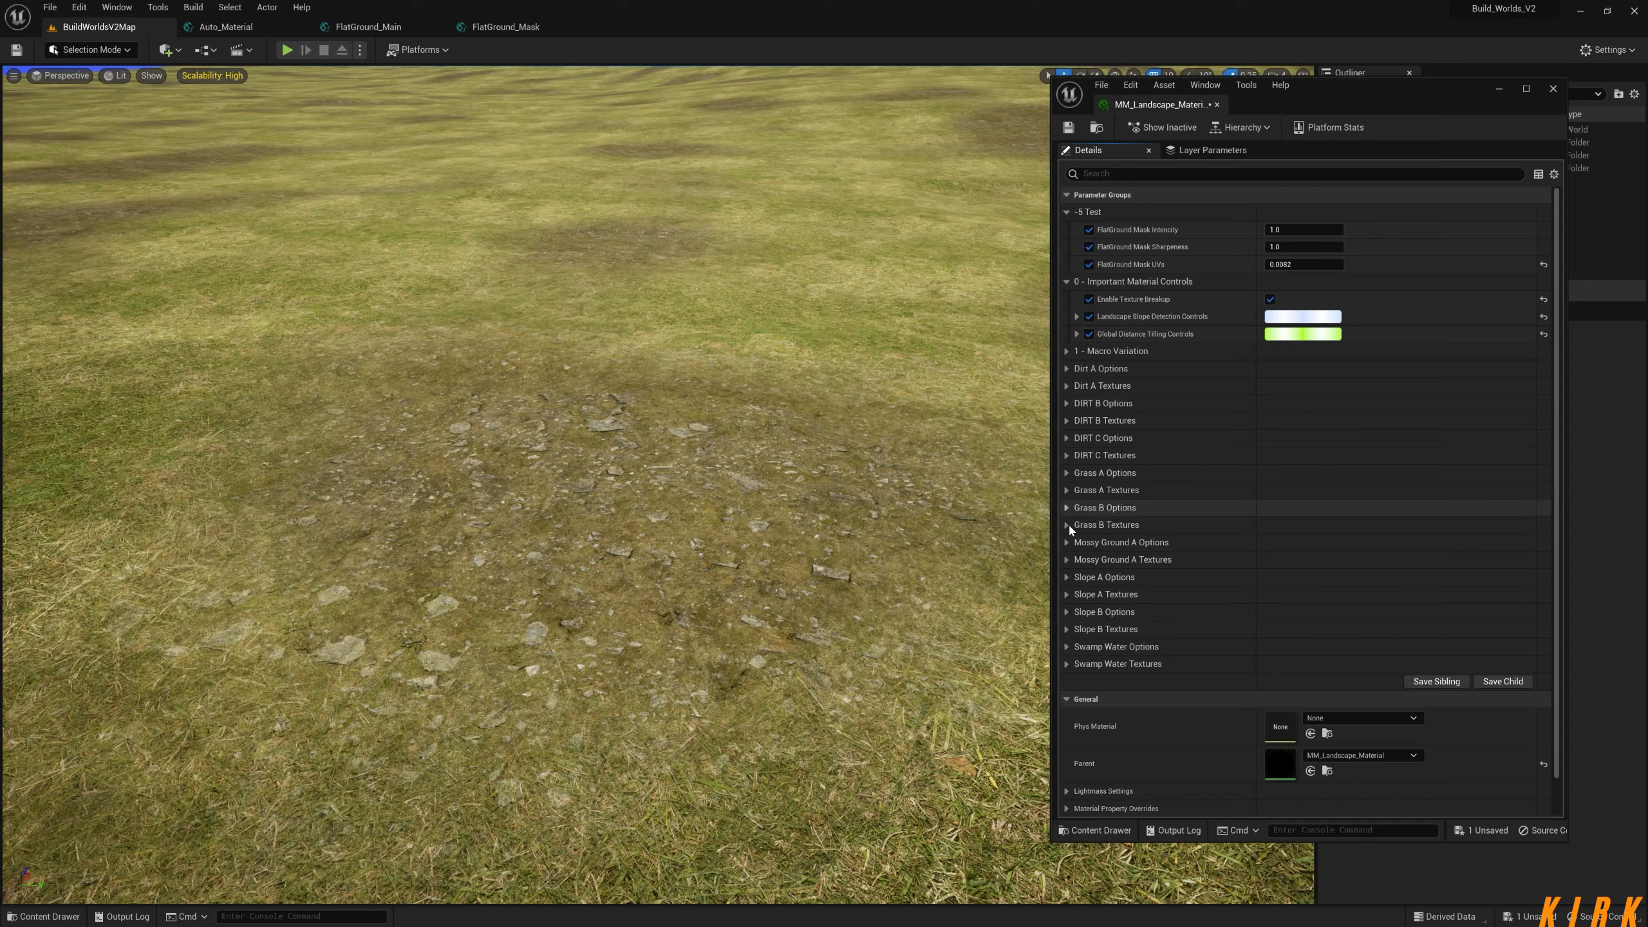
pyautogui.click(1066, 577)
pyautogui.click(1067, 576)
pyautogui.click(1067, 595)
pyautogui.click(1067, 594)
pyautogui.click(1067, 612)
pyautogui.click(1067, 612)
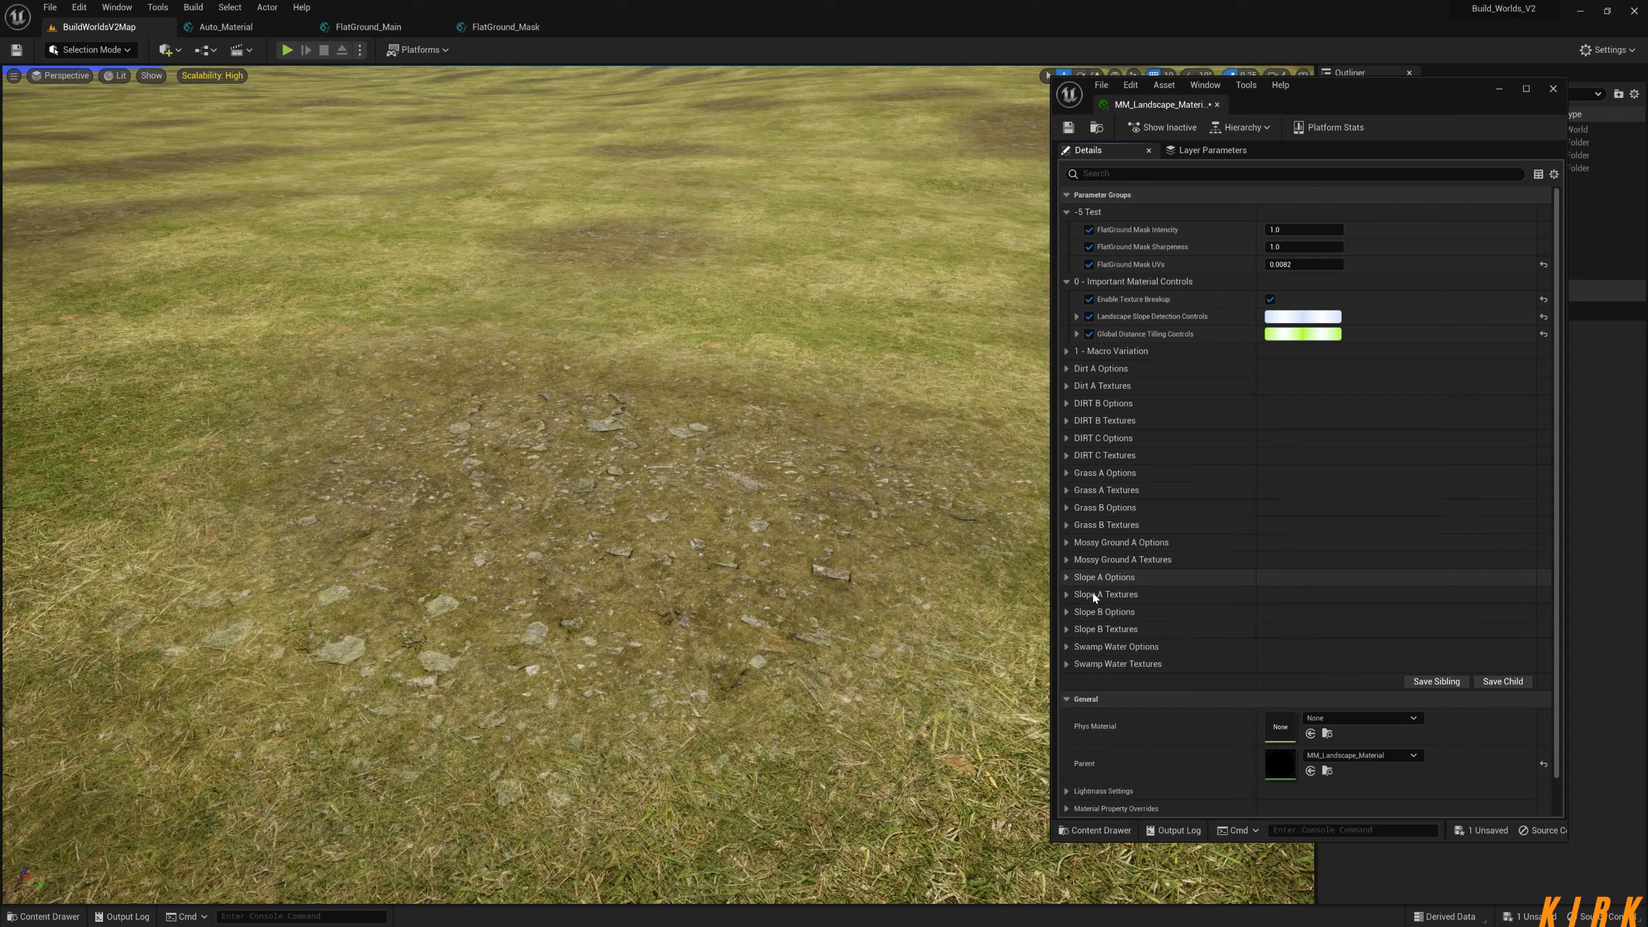
pyautogui.click(1067, 595)
pyautogui.click(1067, 595)
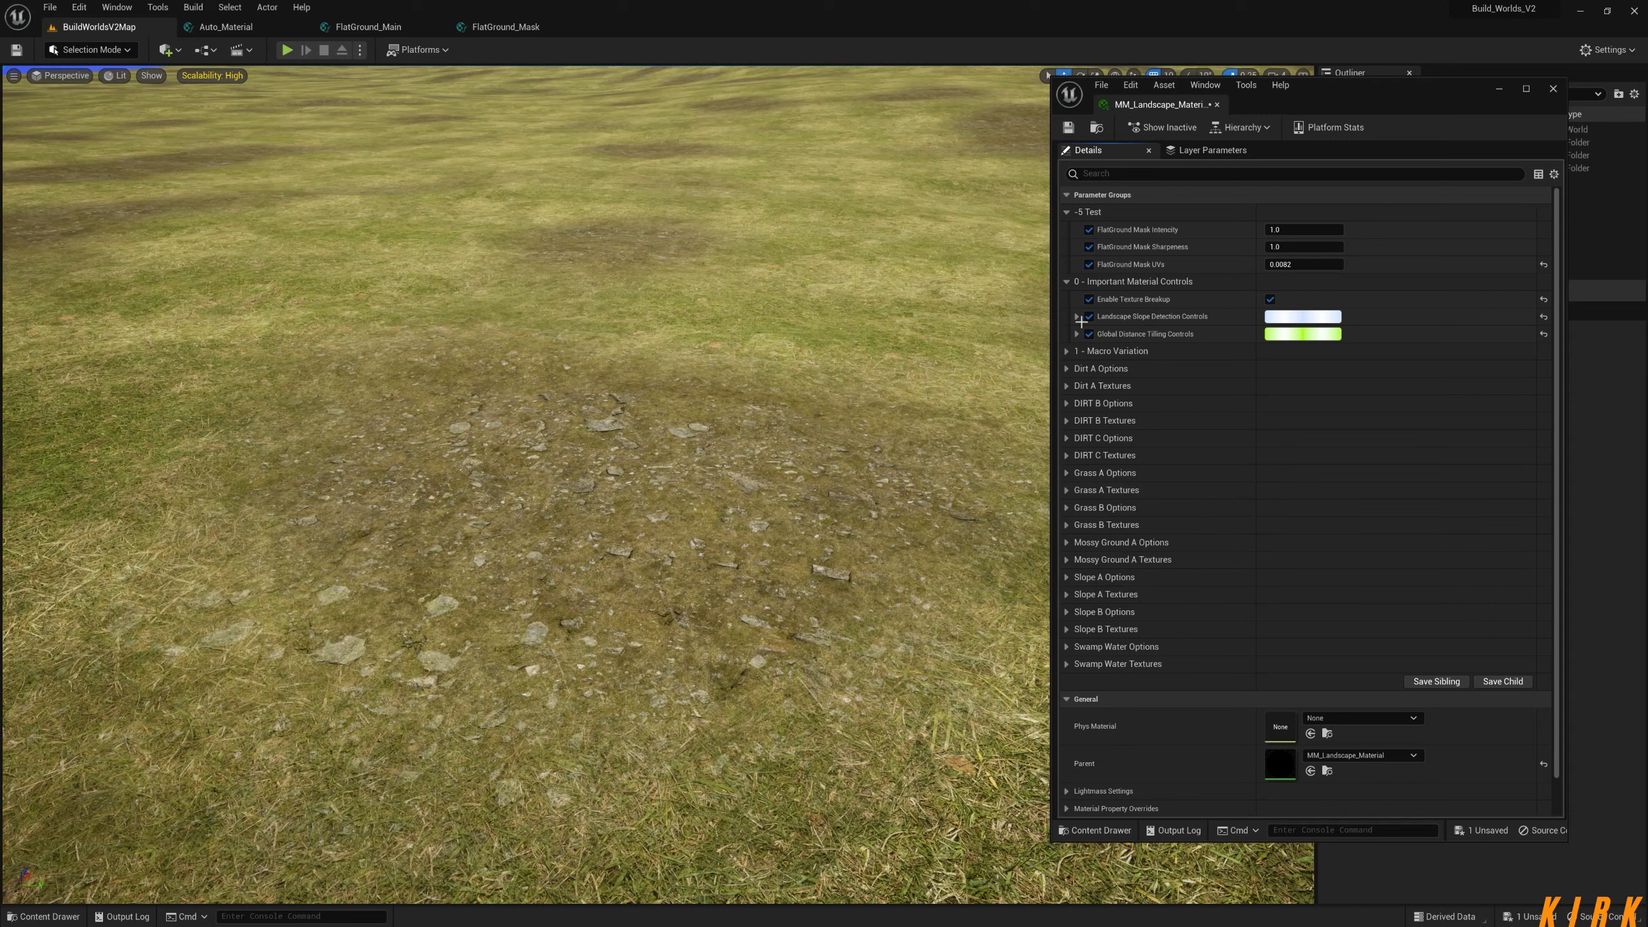
# Try FlatGround Mask UVs values of 0.0026 and 0.0023, and set the parameter to 0.0043.
pyautogui.moveTo(868, 243); pyautogui.dragTo(869, 188, button='right')
pyautogui.press('s')
pyautogui.click(1304, 264)
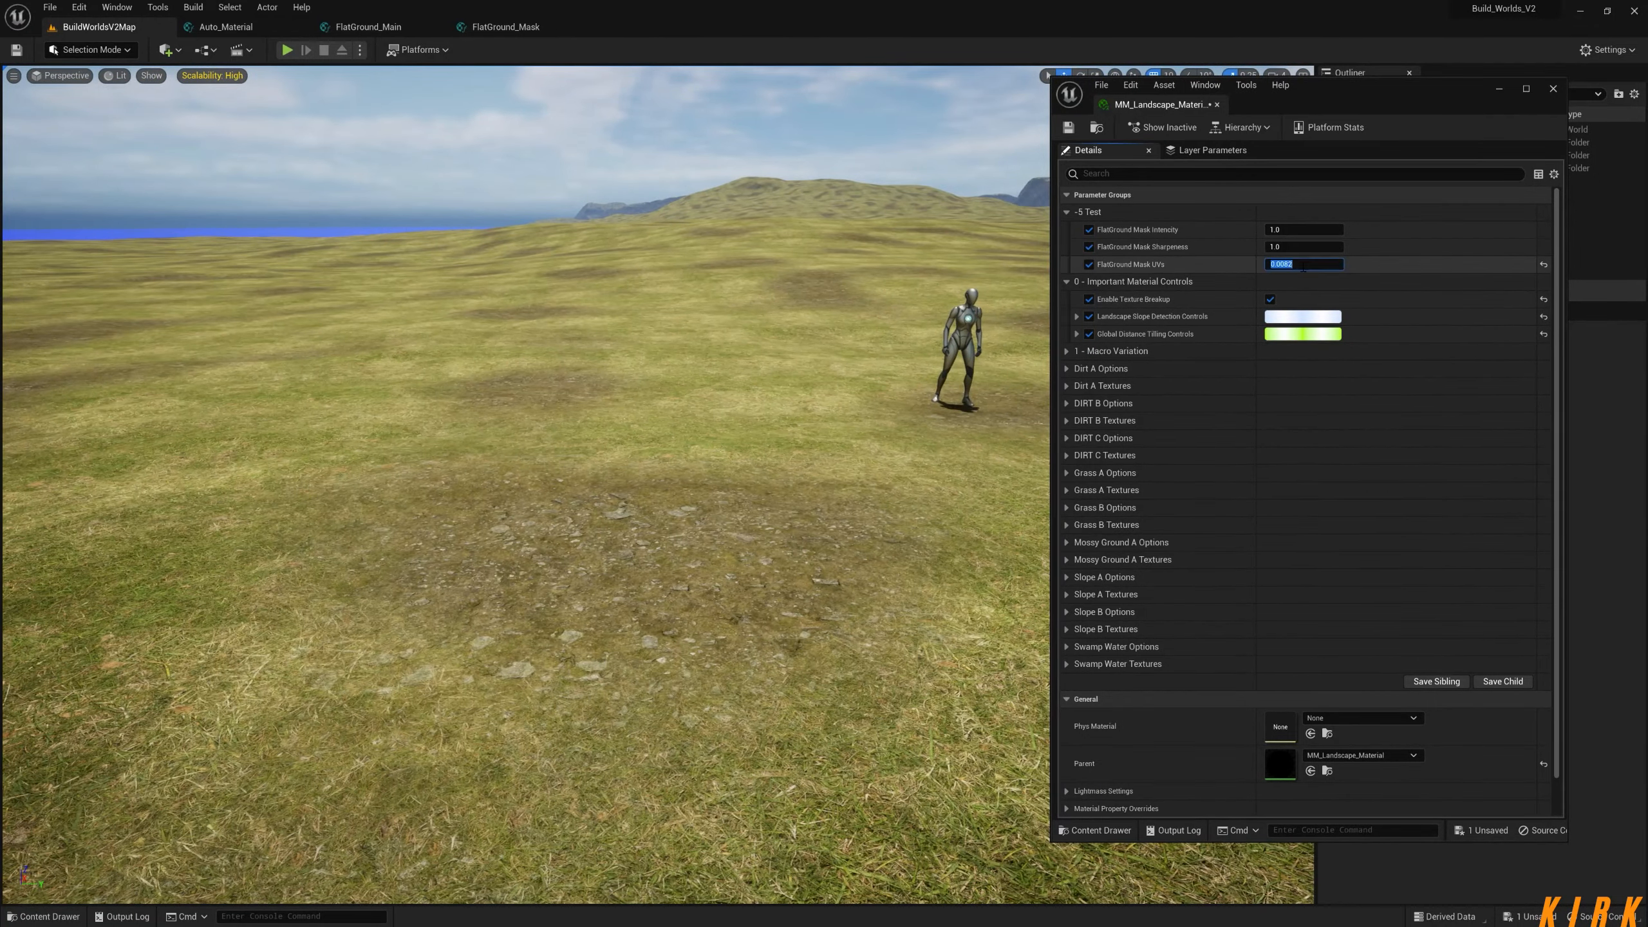
pyautogui.write('0.')
pyautogui.press('Return')
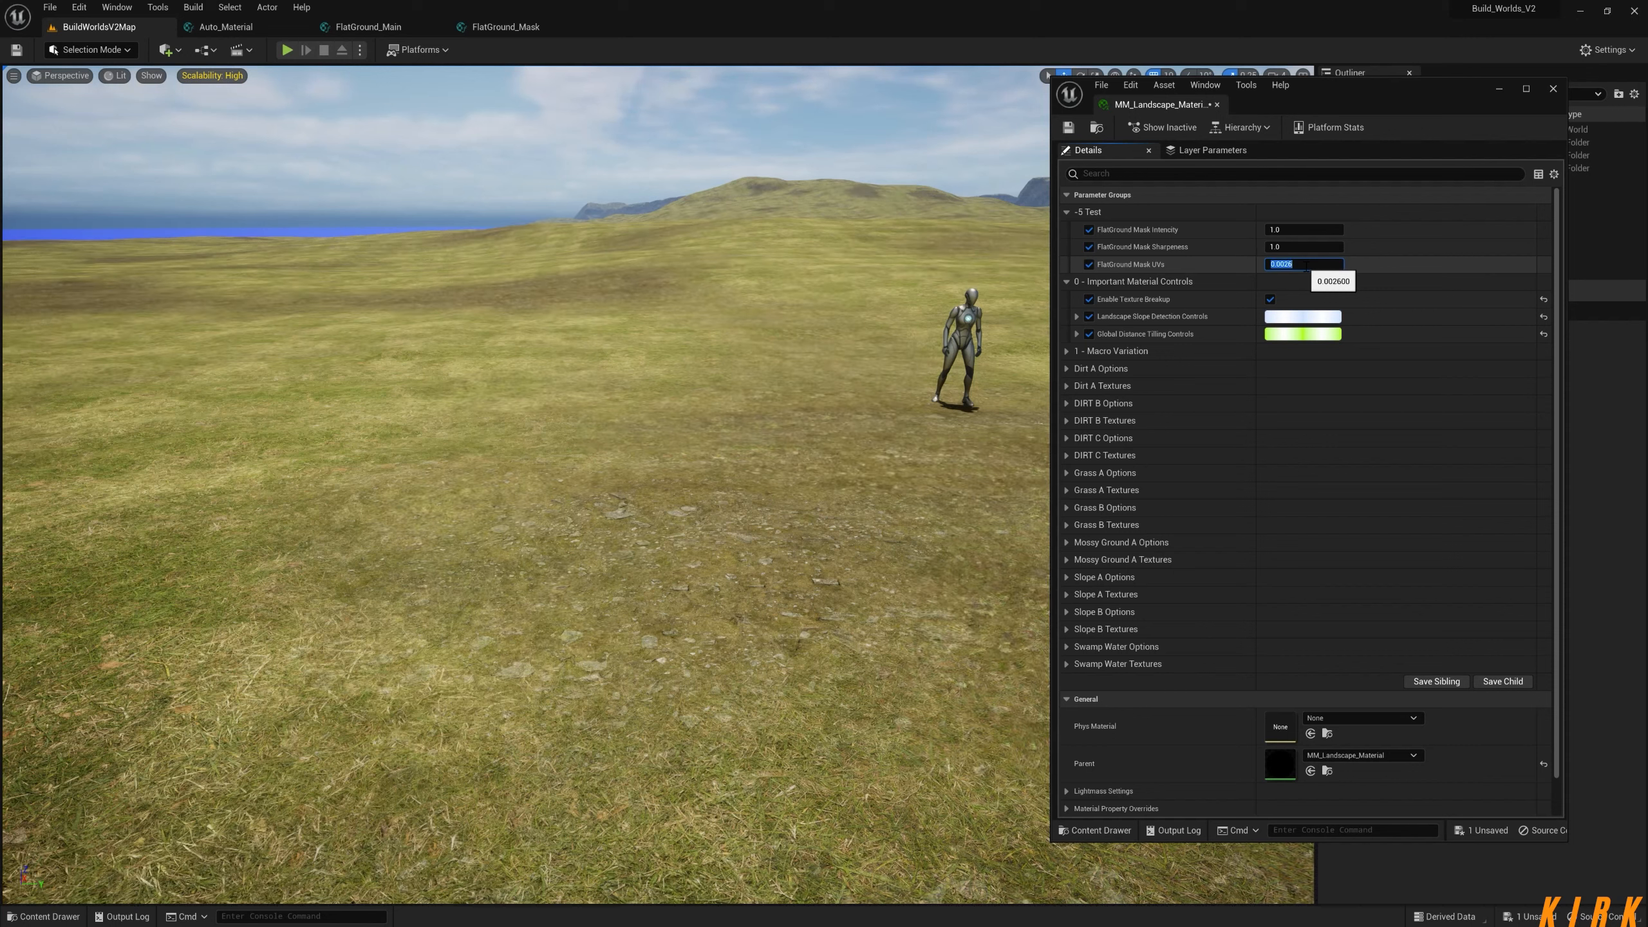
pyautogui.write('0')
pyautogui.press('Return')
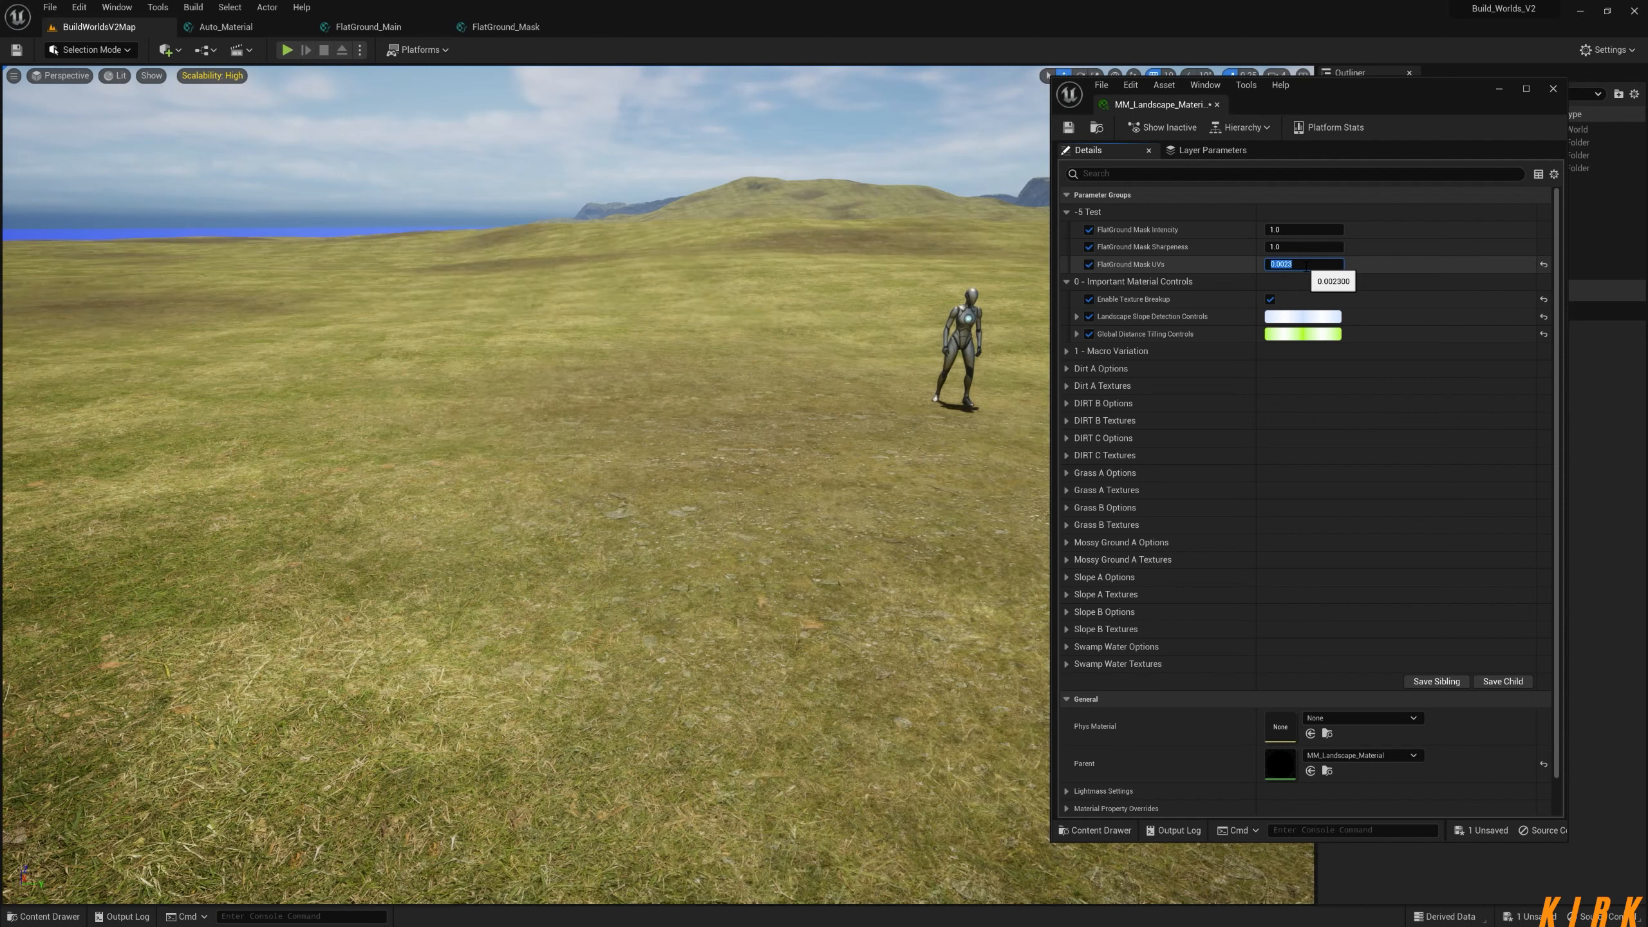
pyautogui.write('0.')
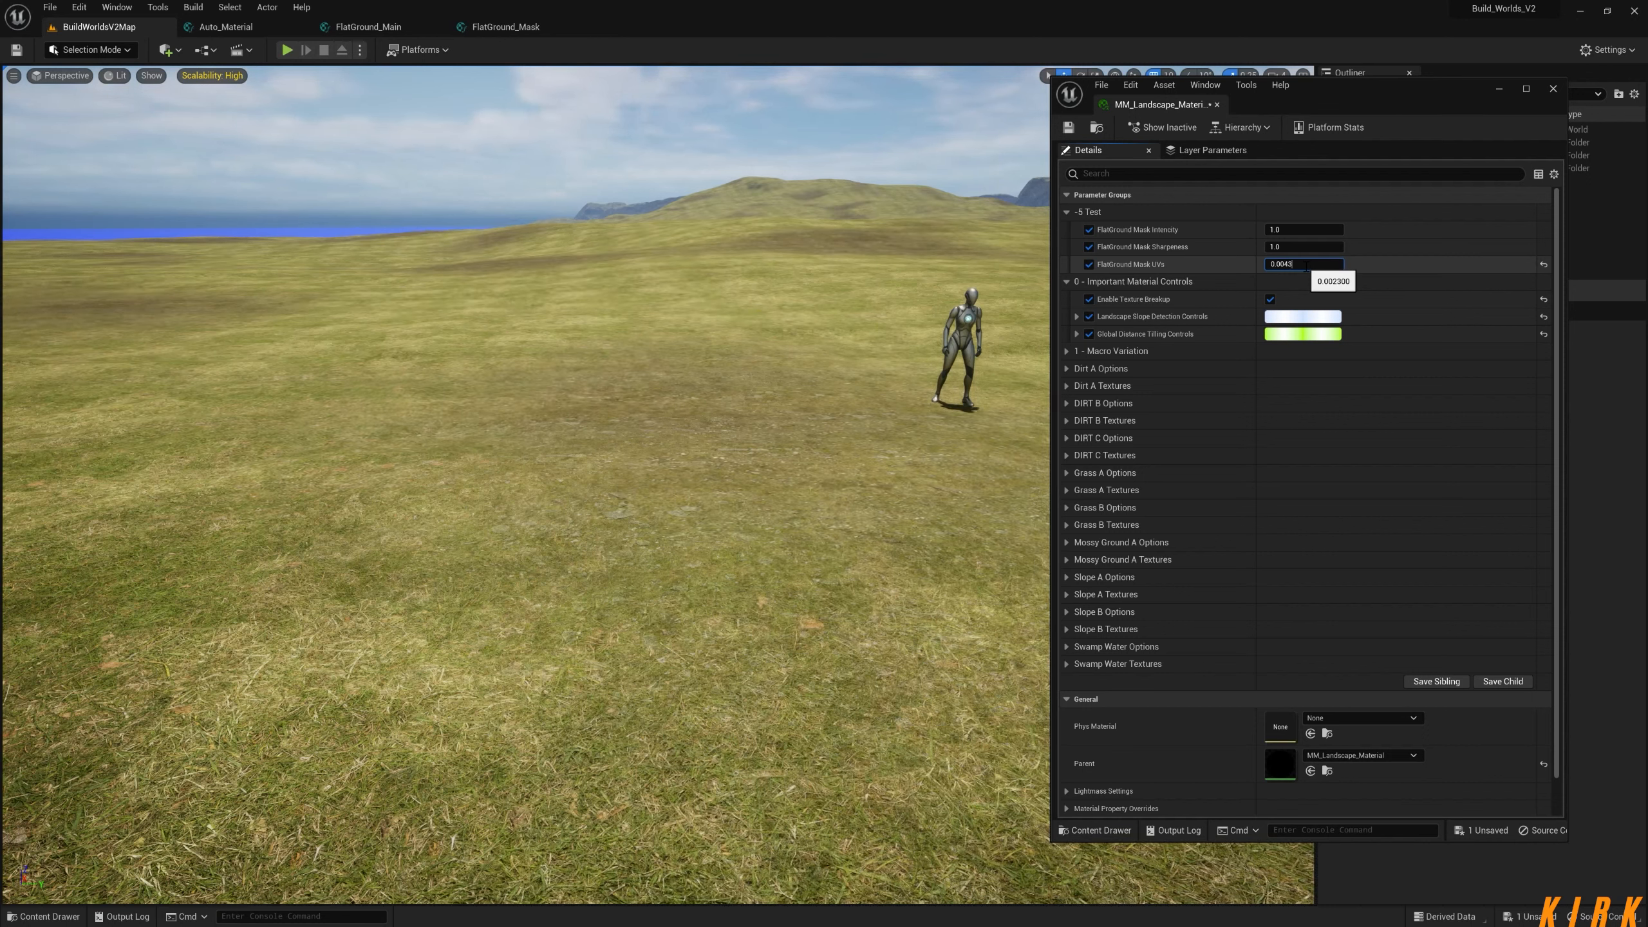
pyautogui.press('Return')
# Examine the dirt and grass blending across the flat ground in BuildWorldsV2Map, glancing at the FlatGround_Mask and Auto_Material graphs.
pyautogui.moveTo(883, 108); pyautogui.dragTo(632, 383, button='right')
pyautogui.press('a')
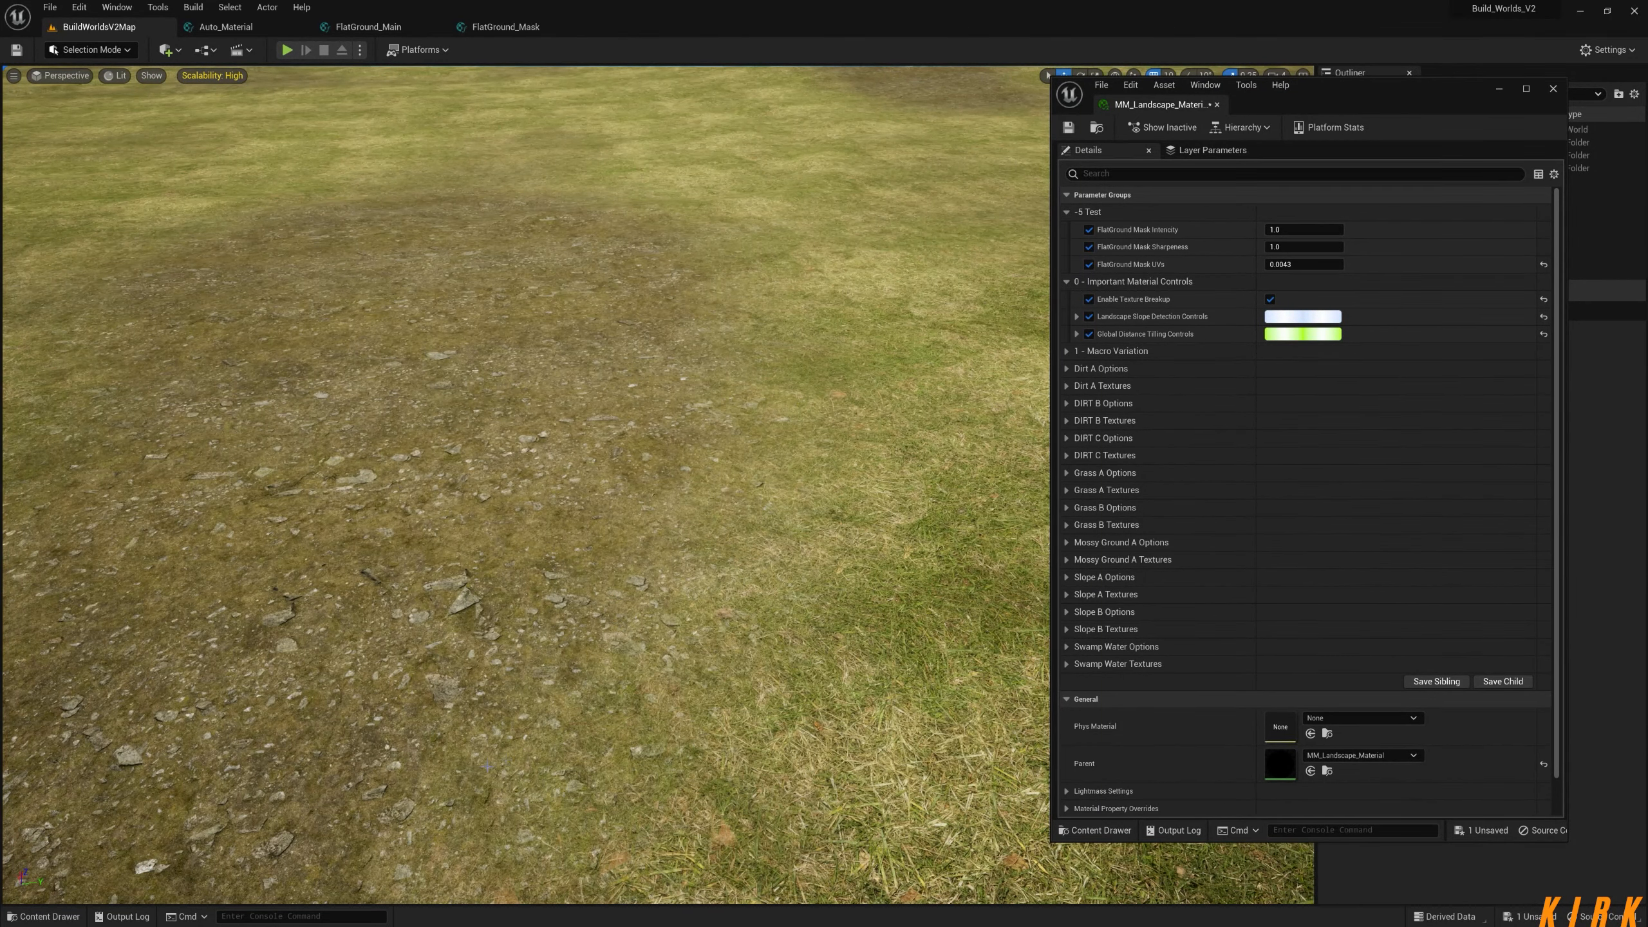
pyautogui.click(506, 27)
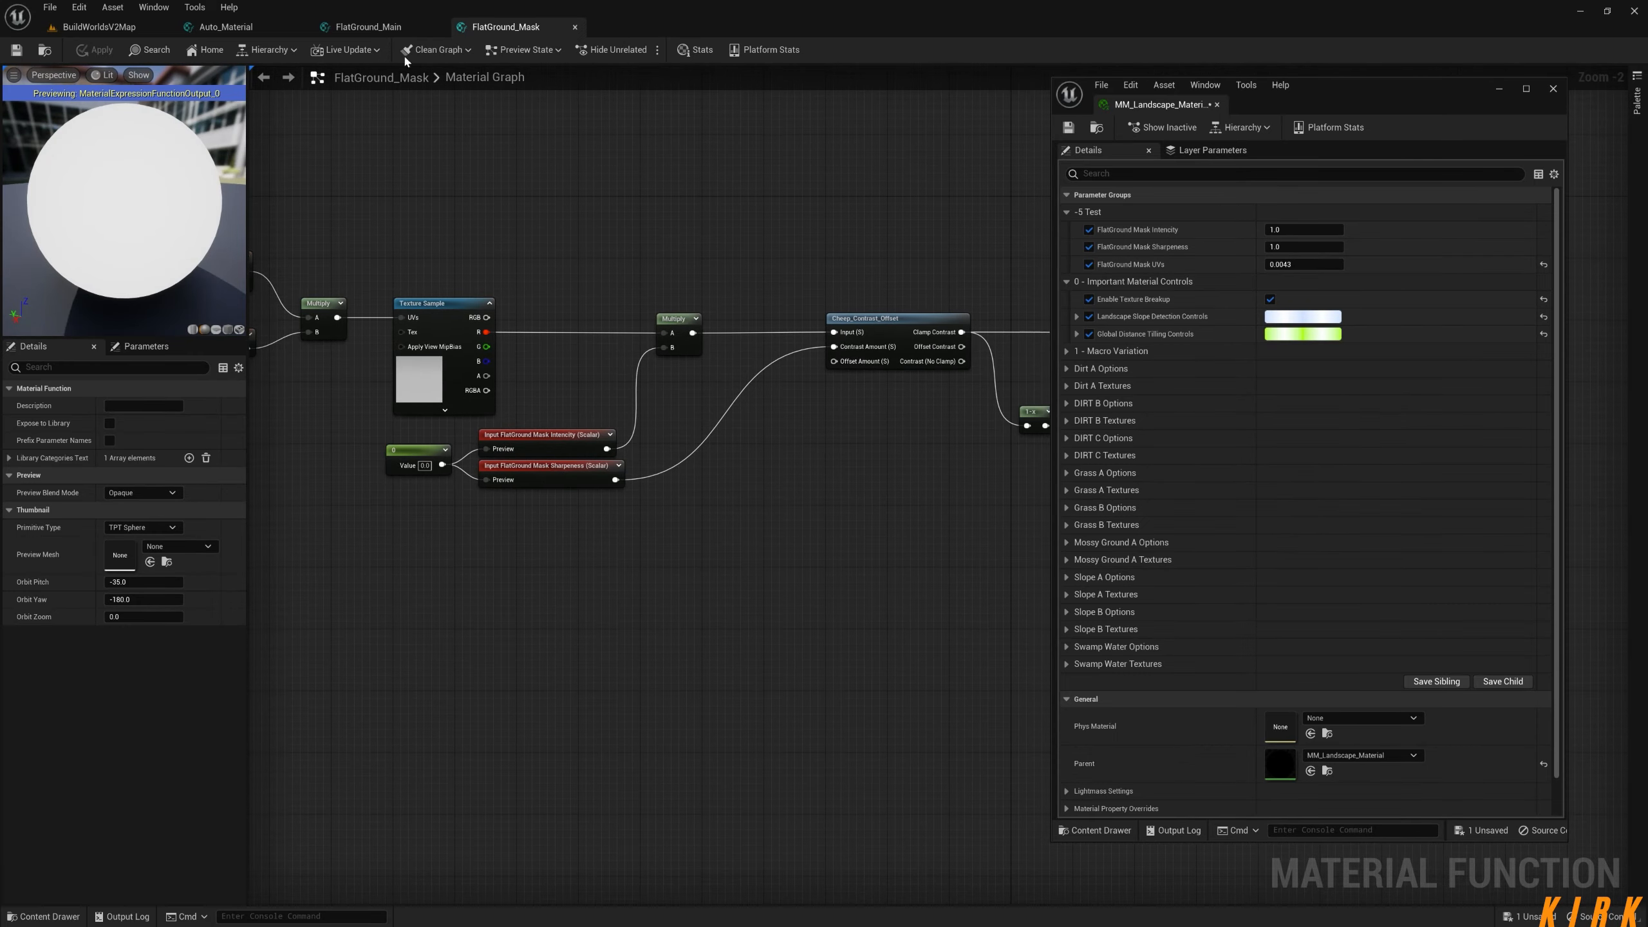
pyautogui.click(227, 26)
pyautogui.click(110, 25)
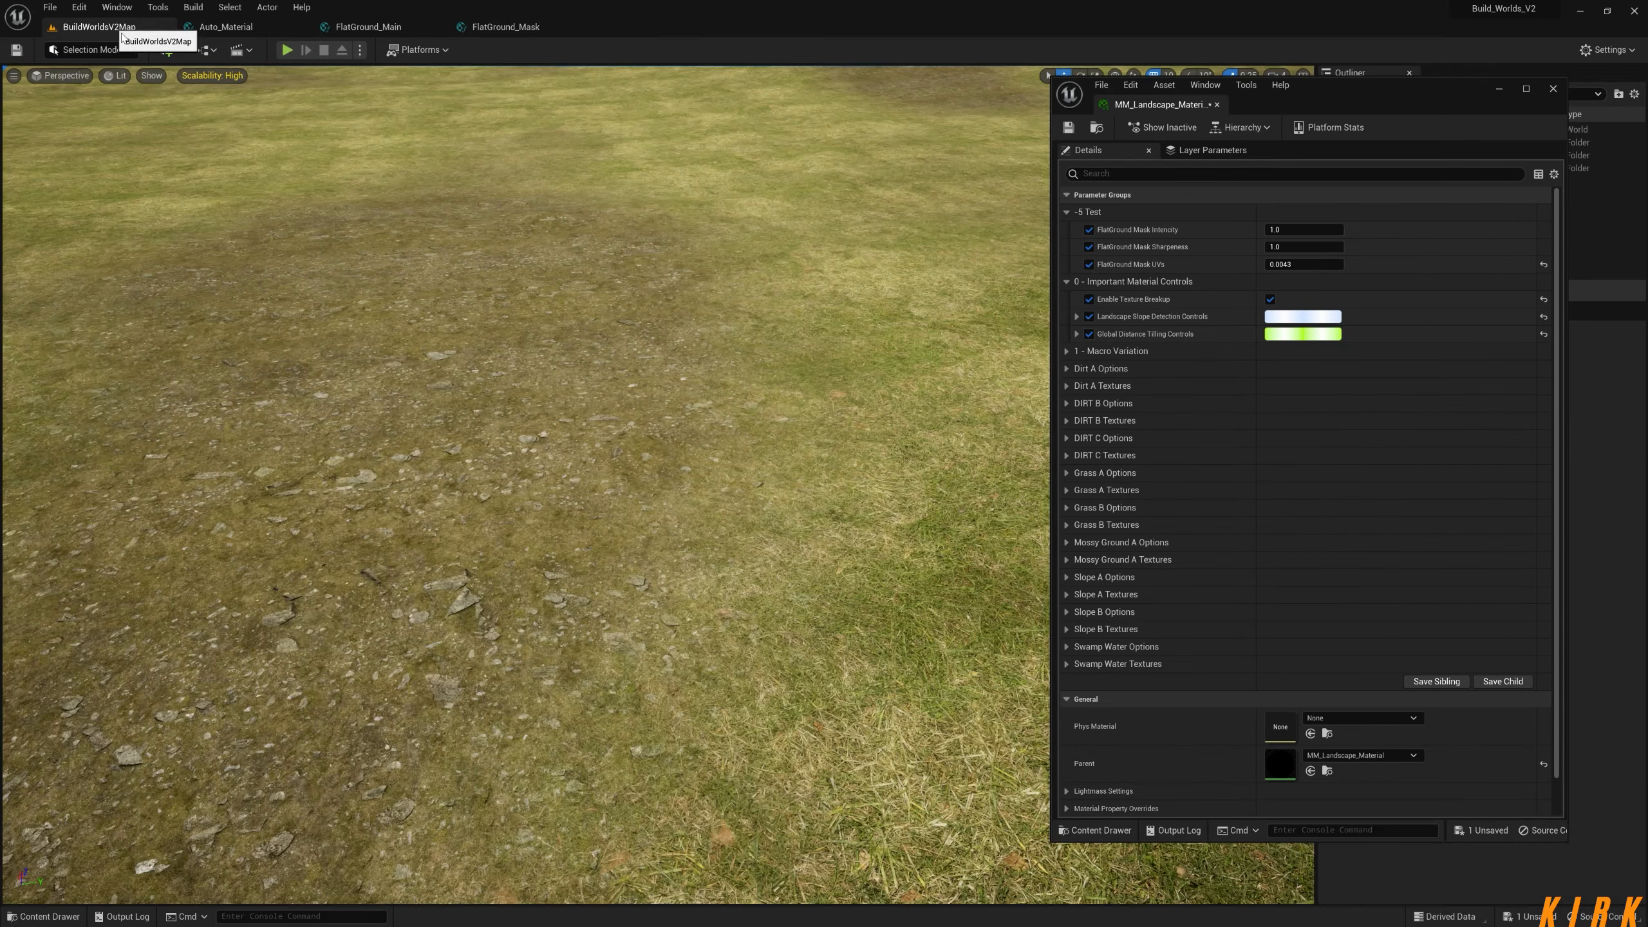
pyautogui.moveTo(728, 279); pyautogui.dragTo(656, 224, button='right')
pyautogui.press('e')
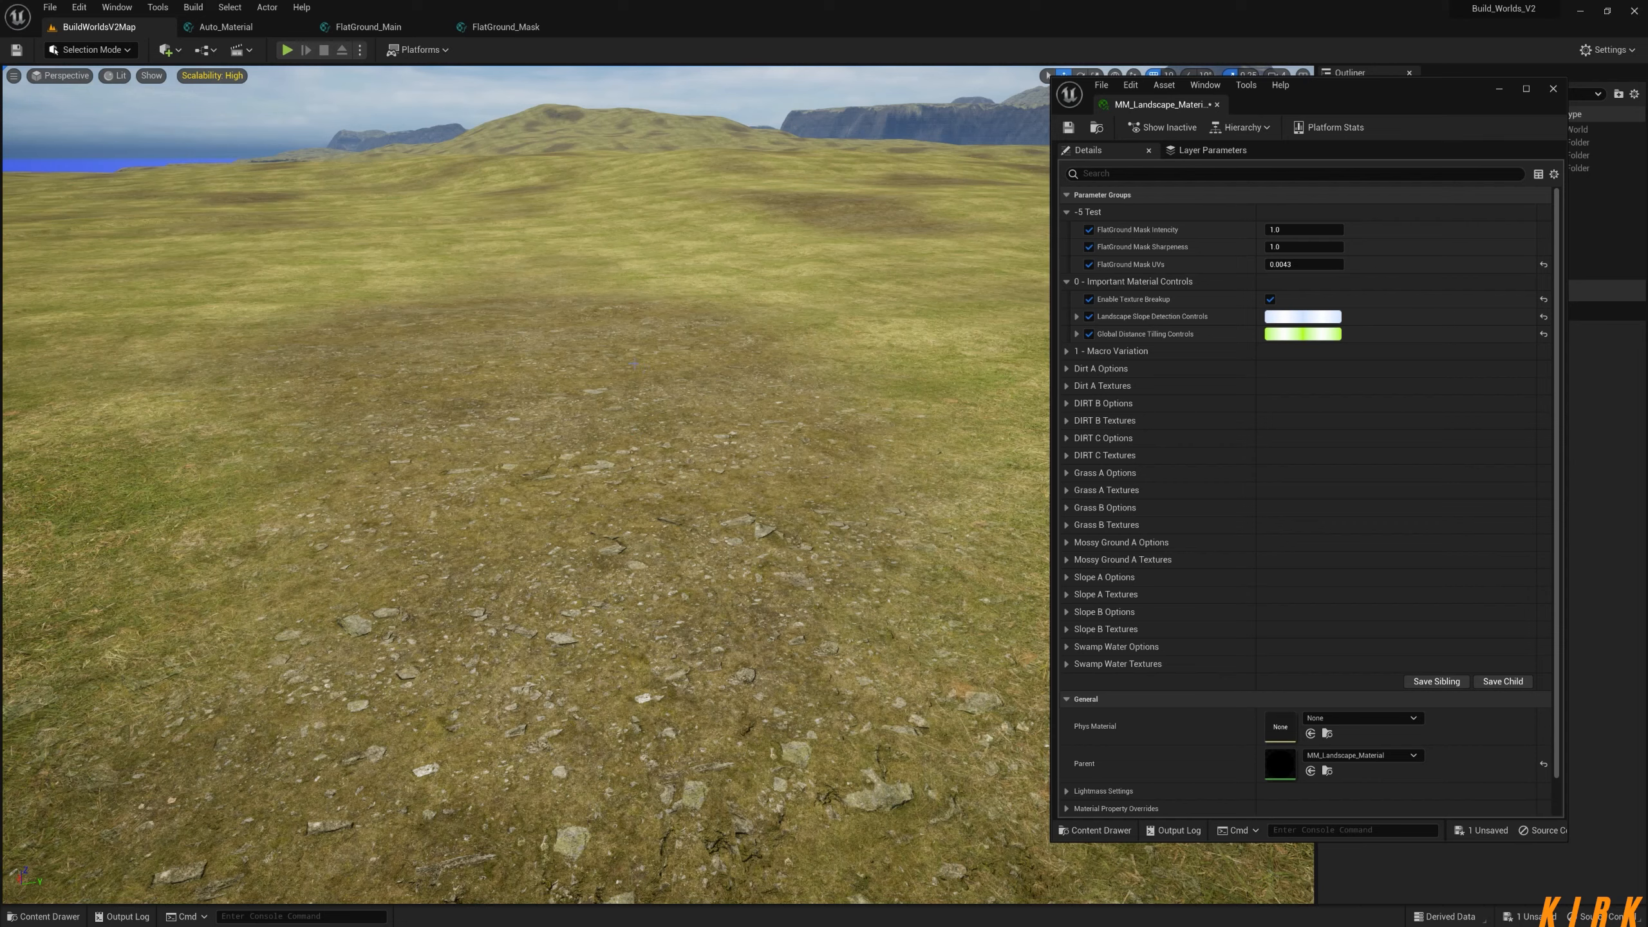
pyautogui.moveTo(657, 224); pyautogui.dragTo(620, 221, button='right')
pyautogui.press('d')
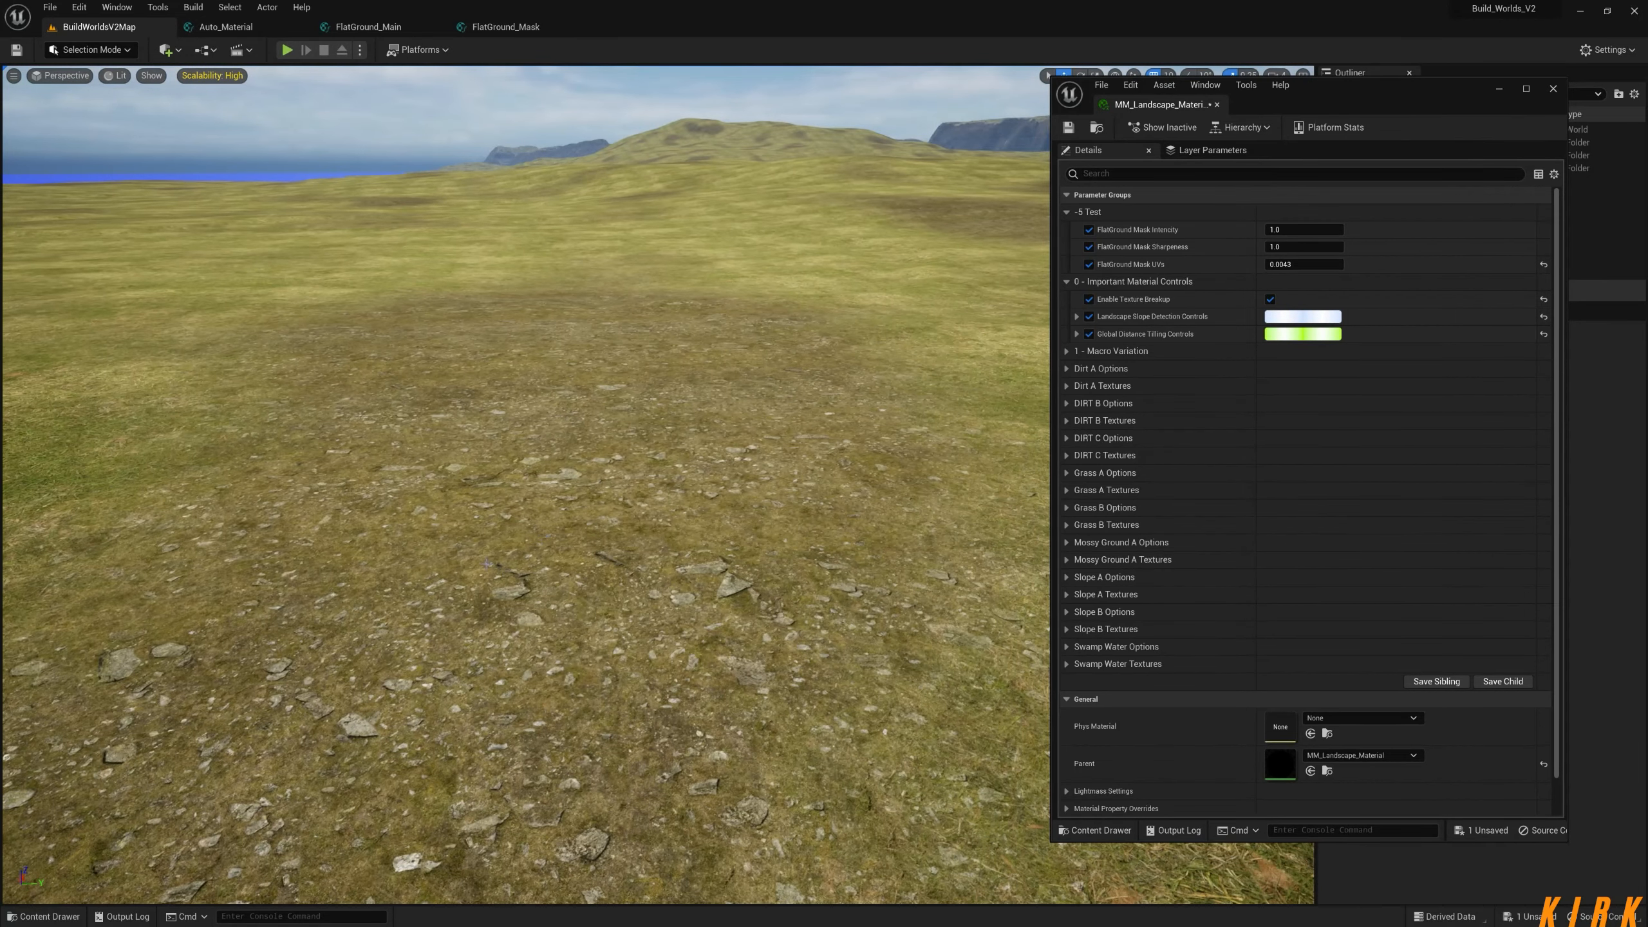